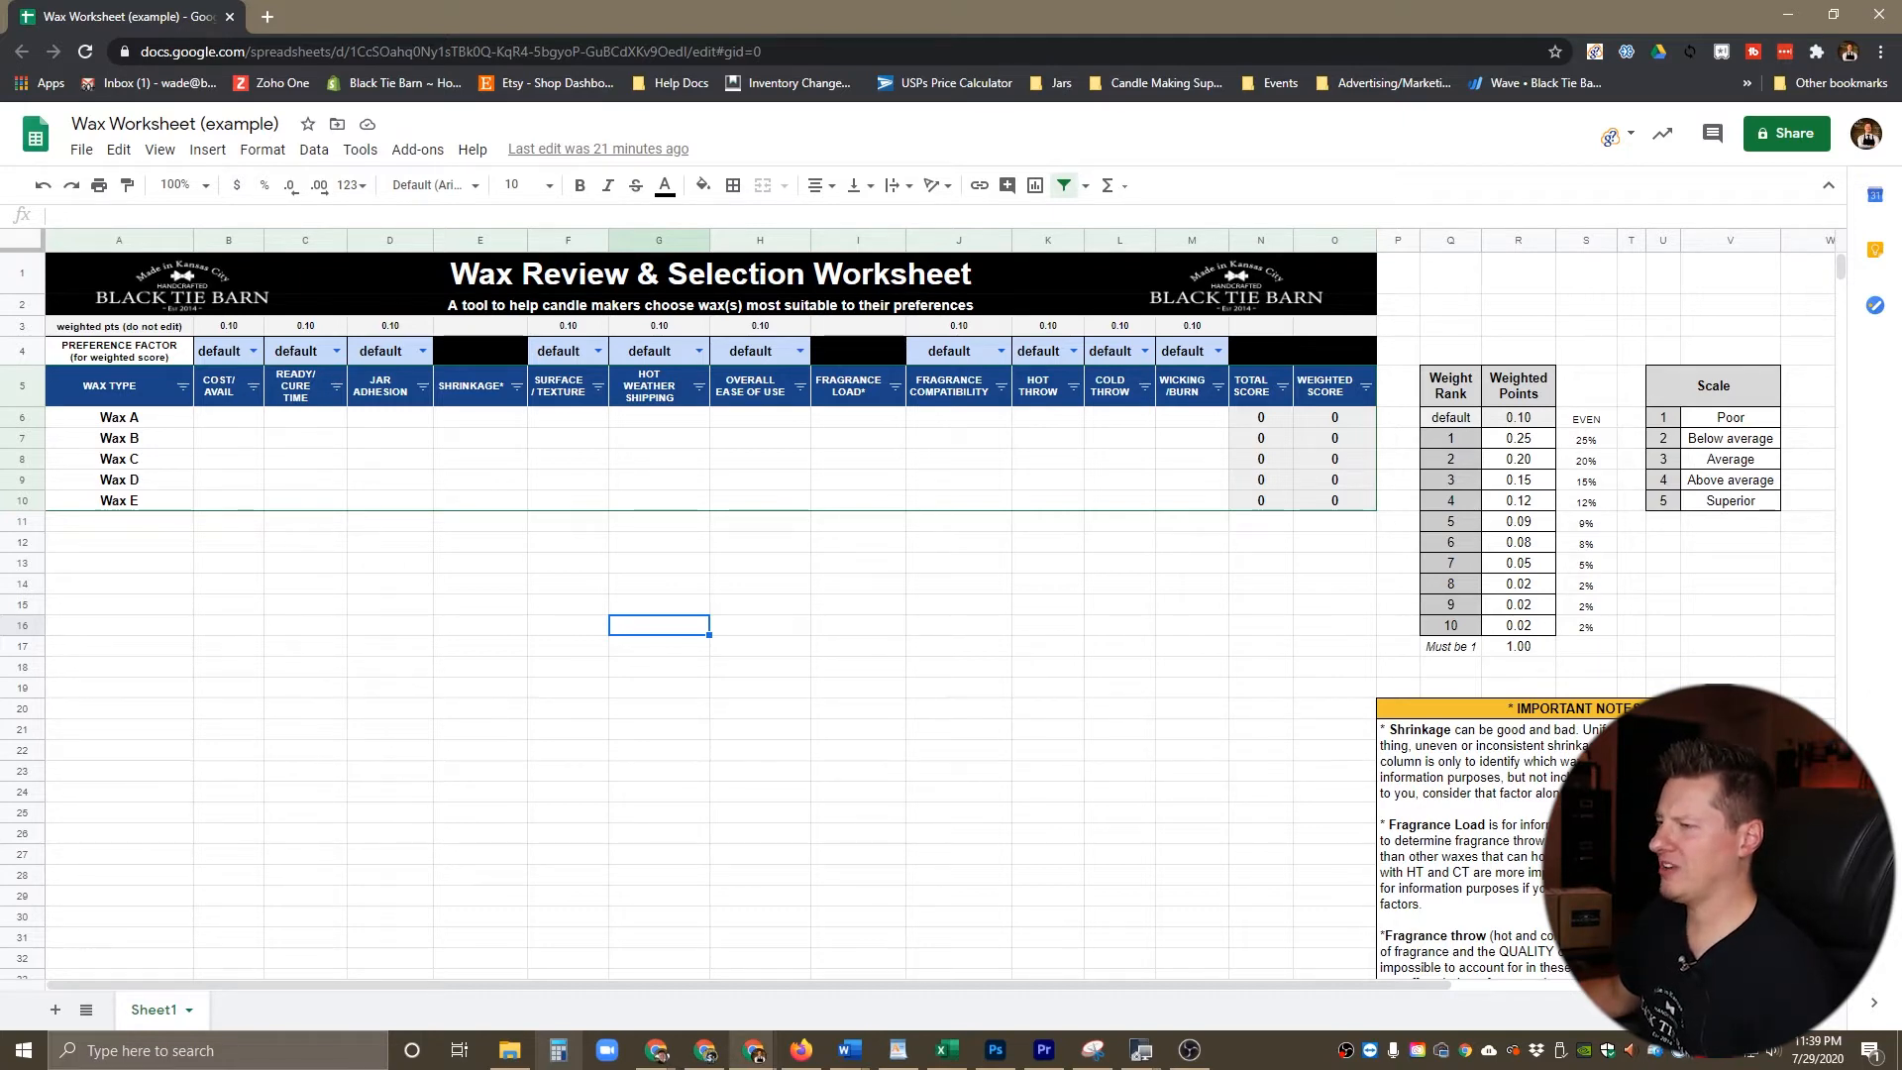
Step: Examine the Fragrance Load, Shrinkage and Cost/Avail columns and the list of preference factor choices for Cost/Avail
left_click(858, 350)
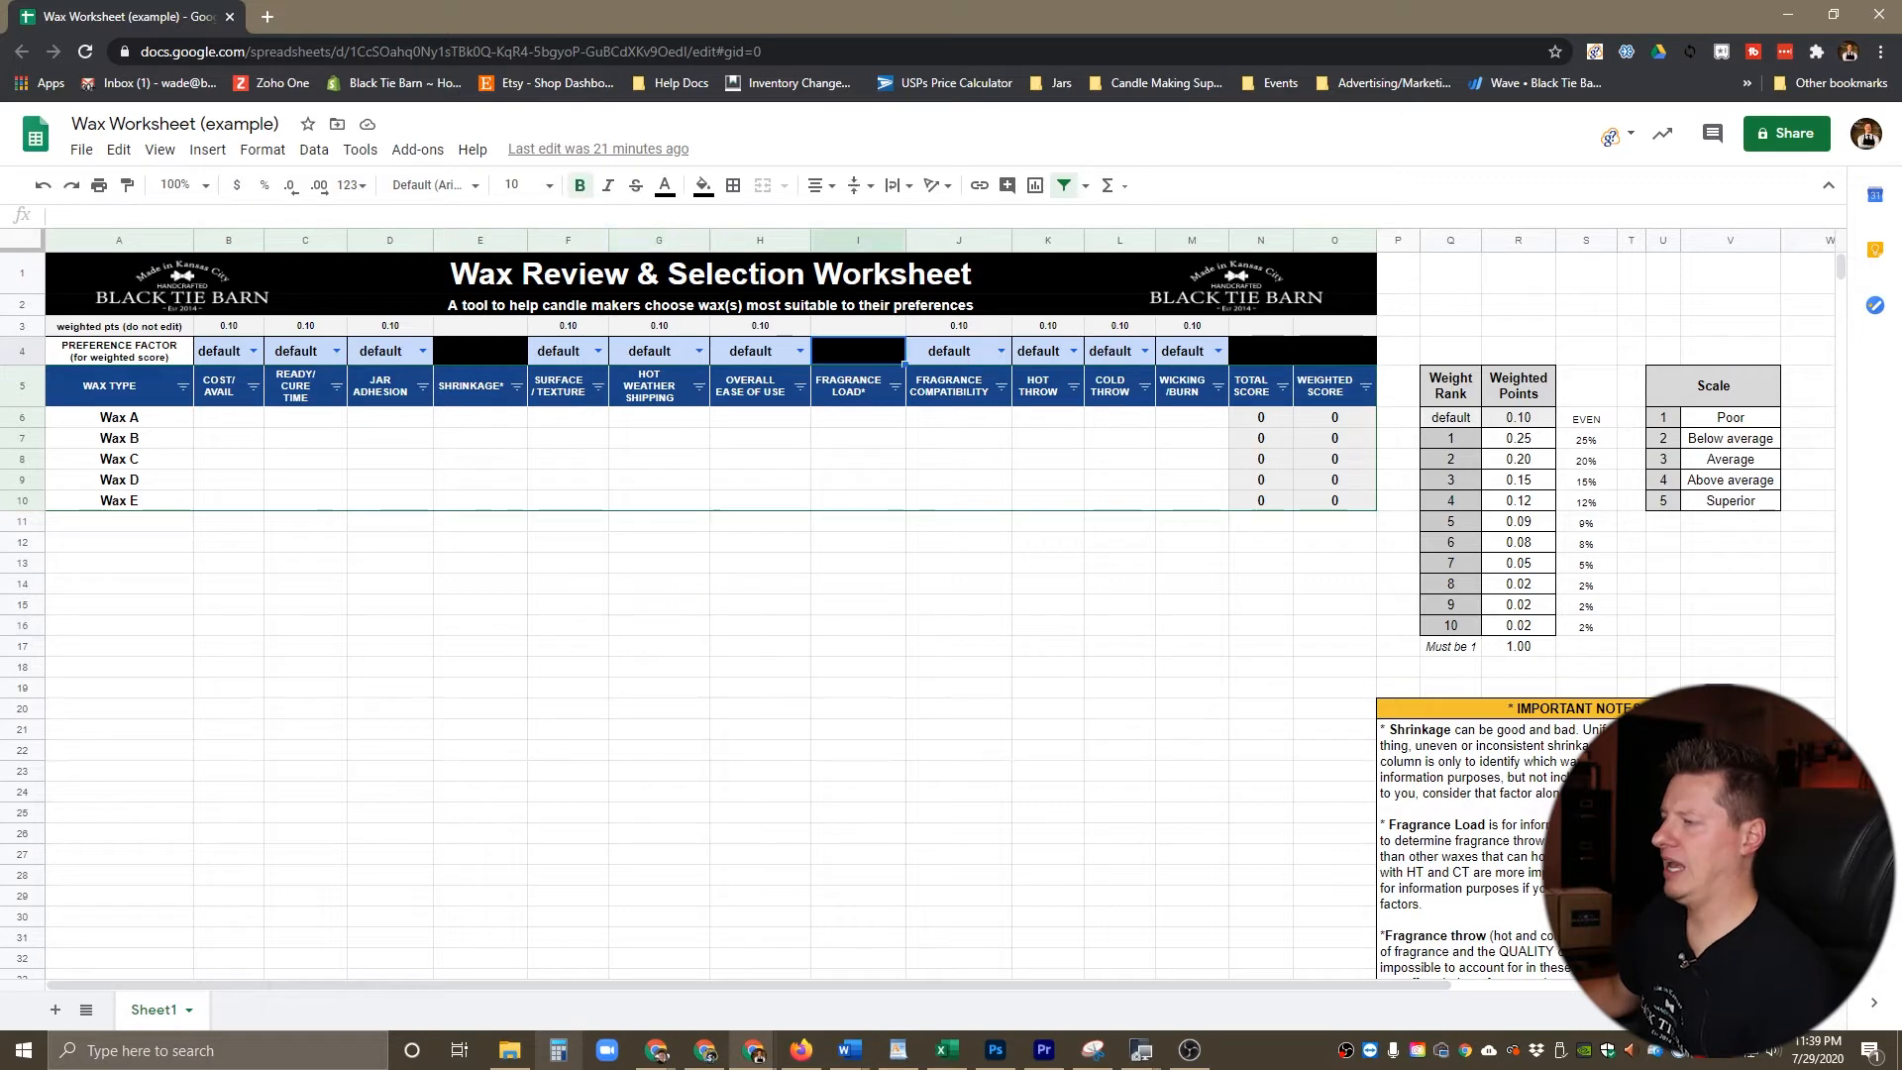
left_click(471, 386)
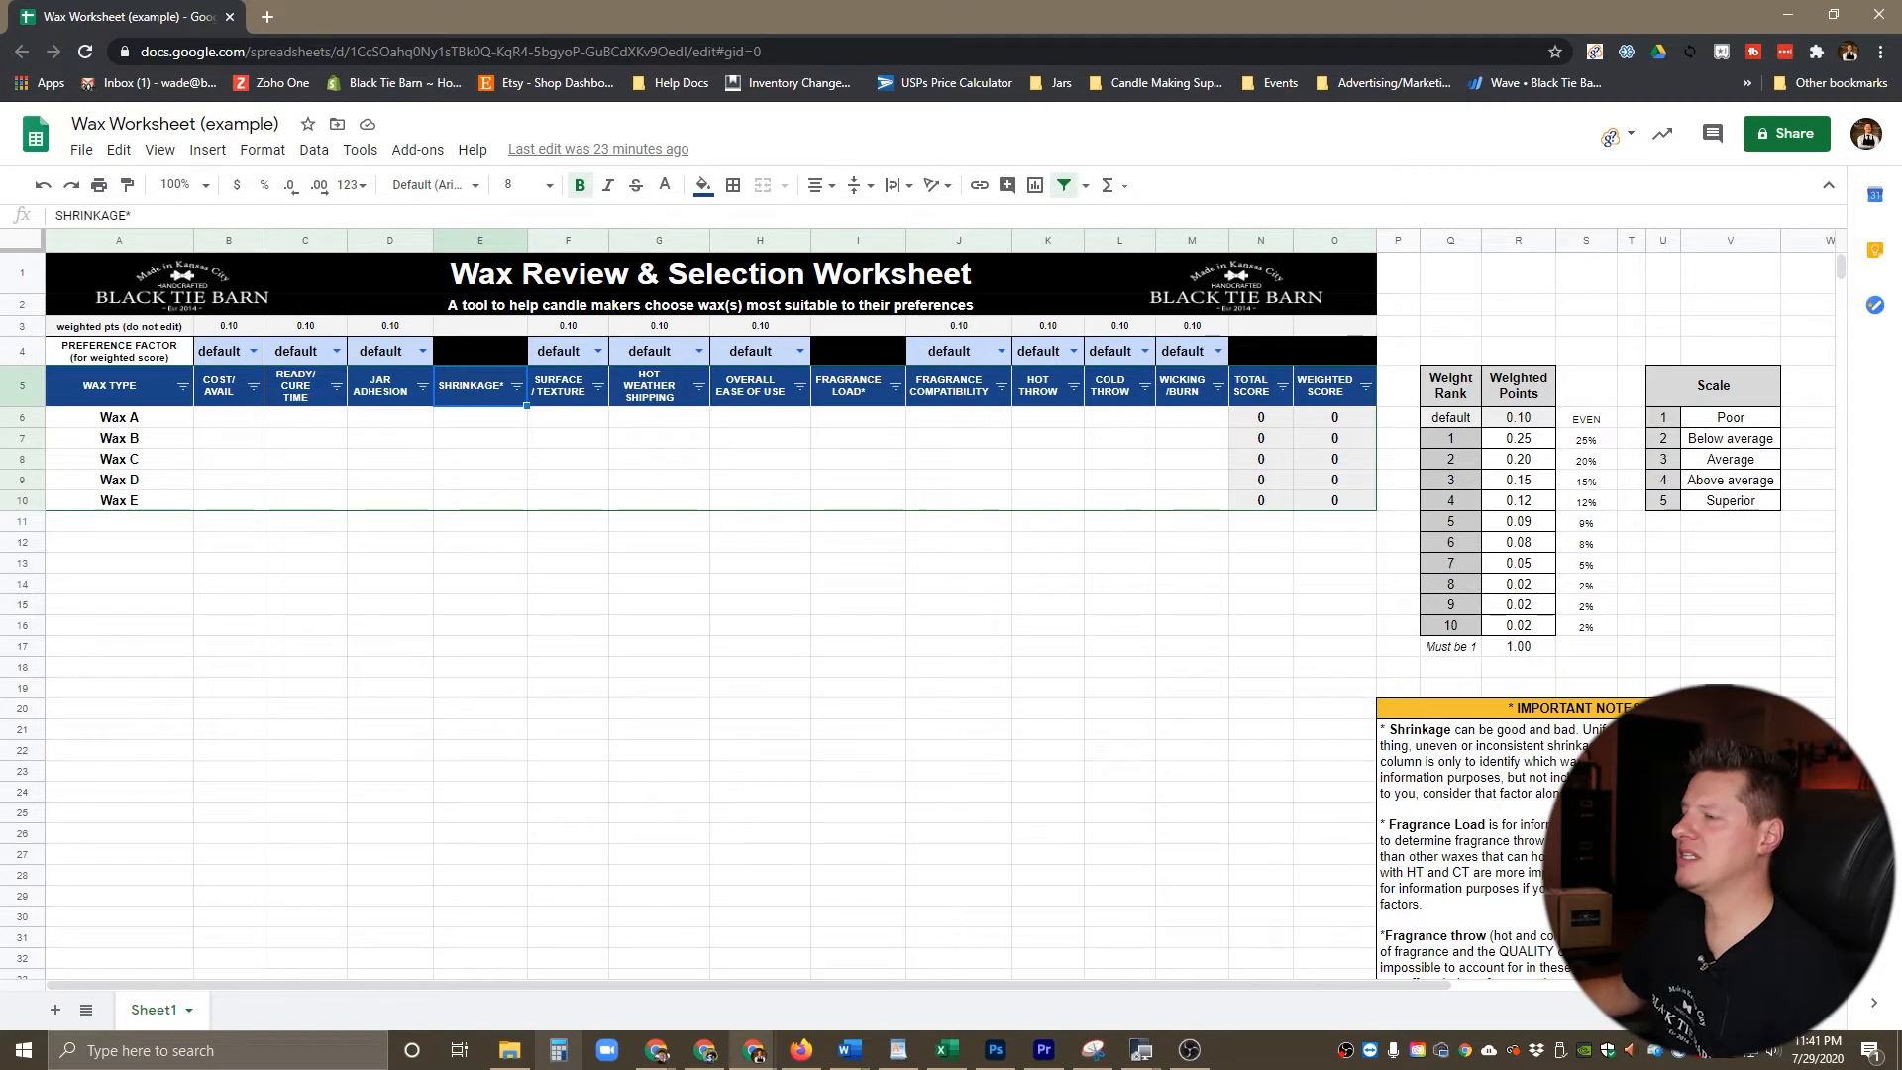
left_click(224, 386)
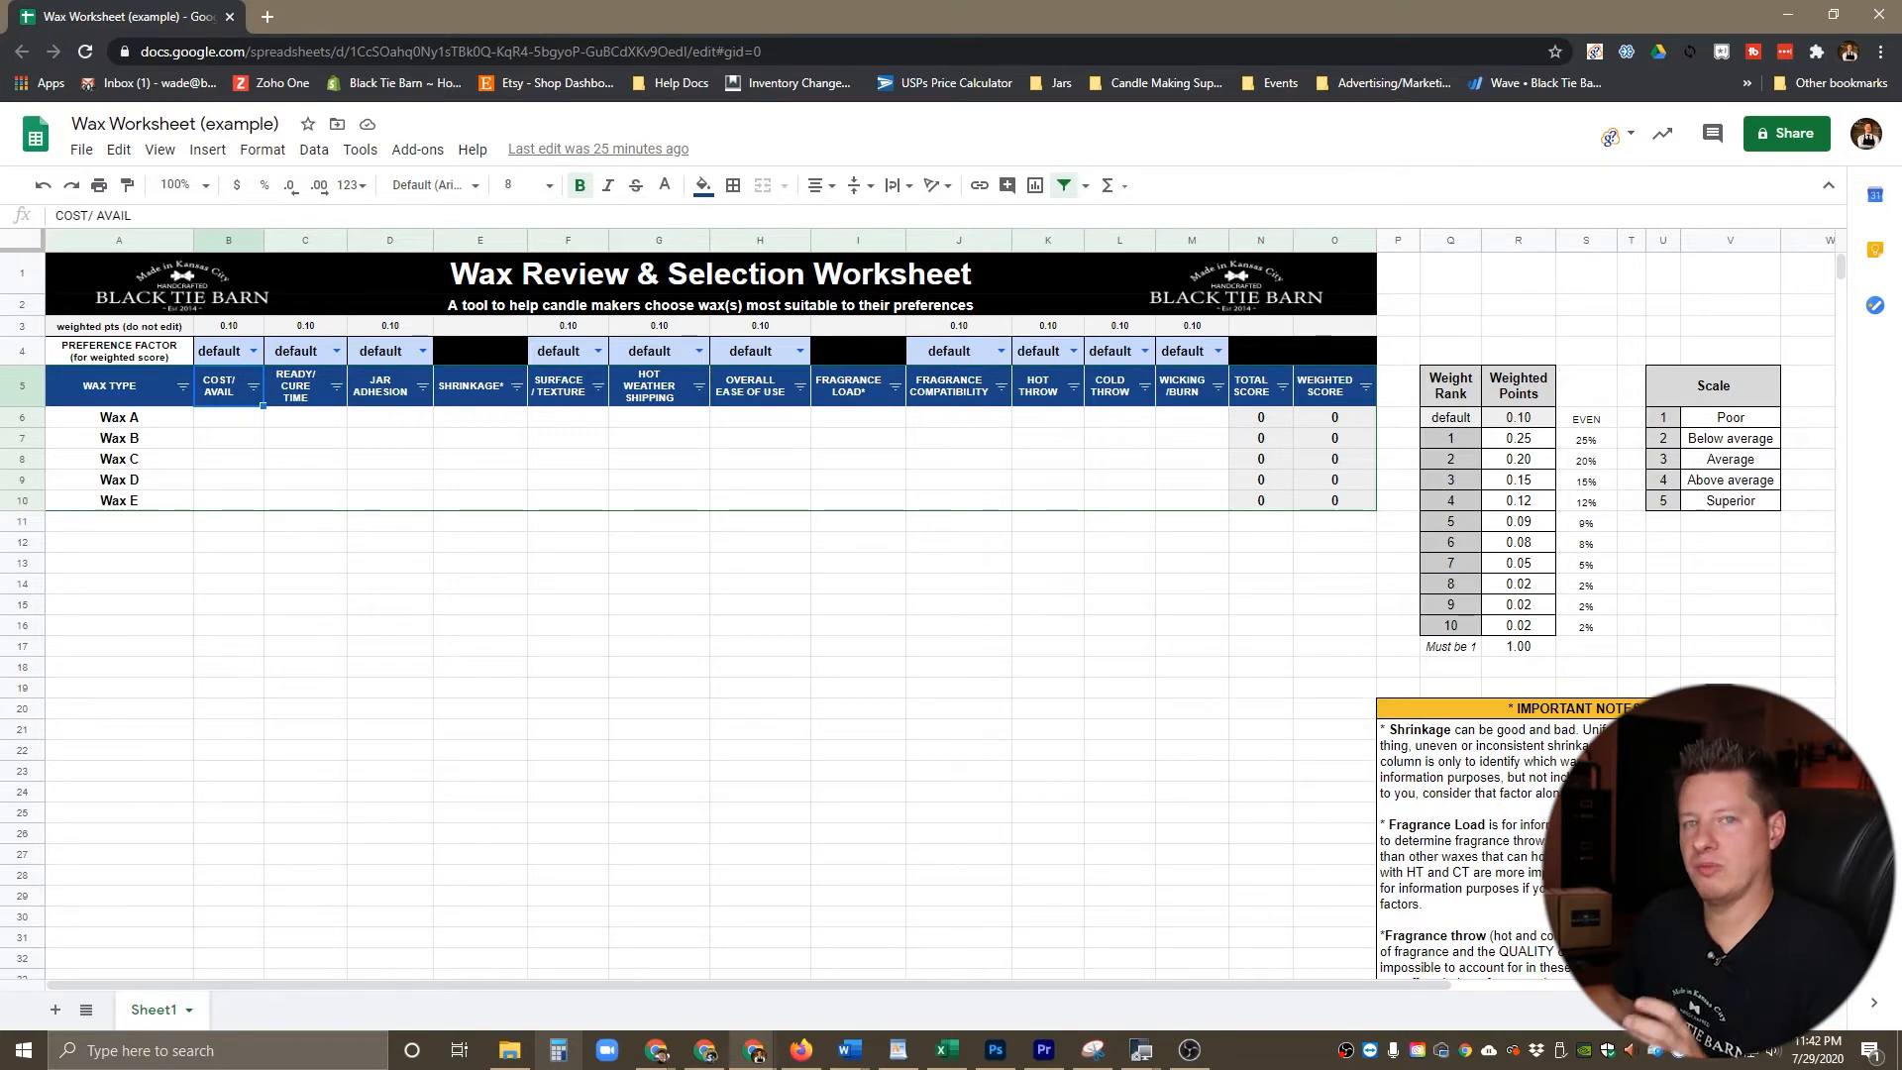
left_click(254, 351)
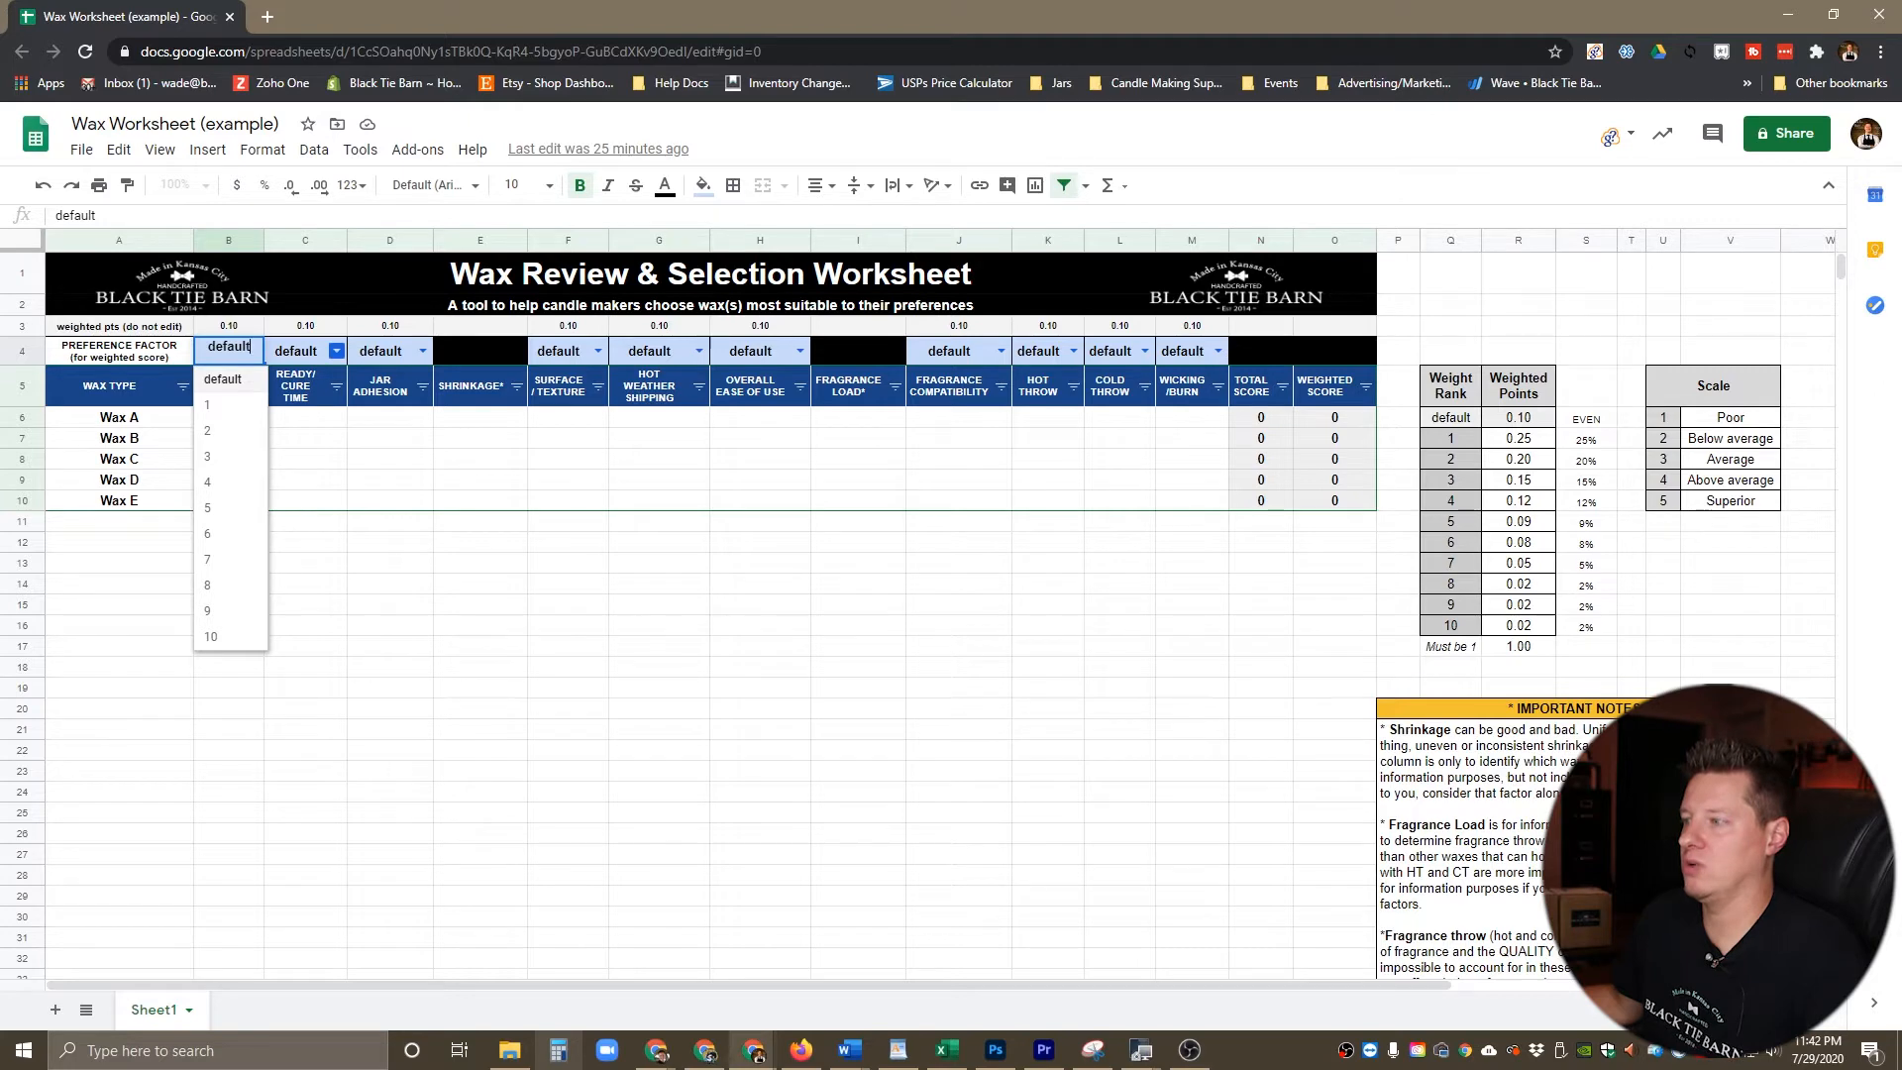
left_click(336, 351)
key("Escape")
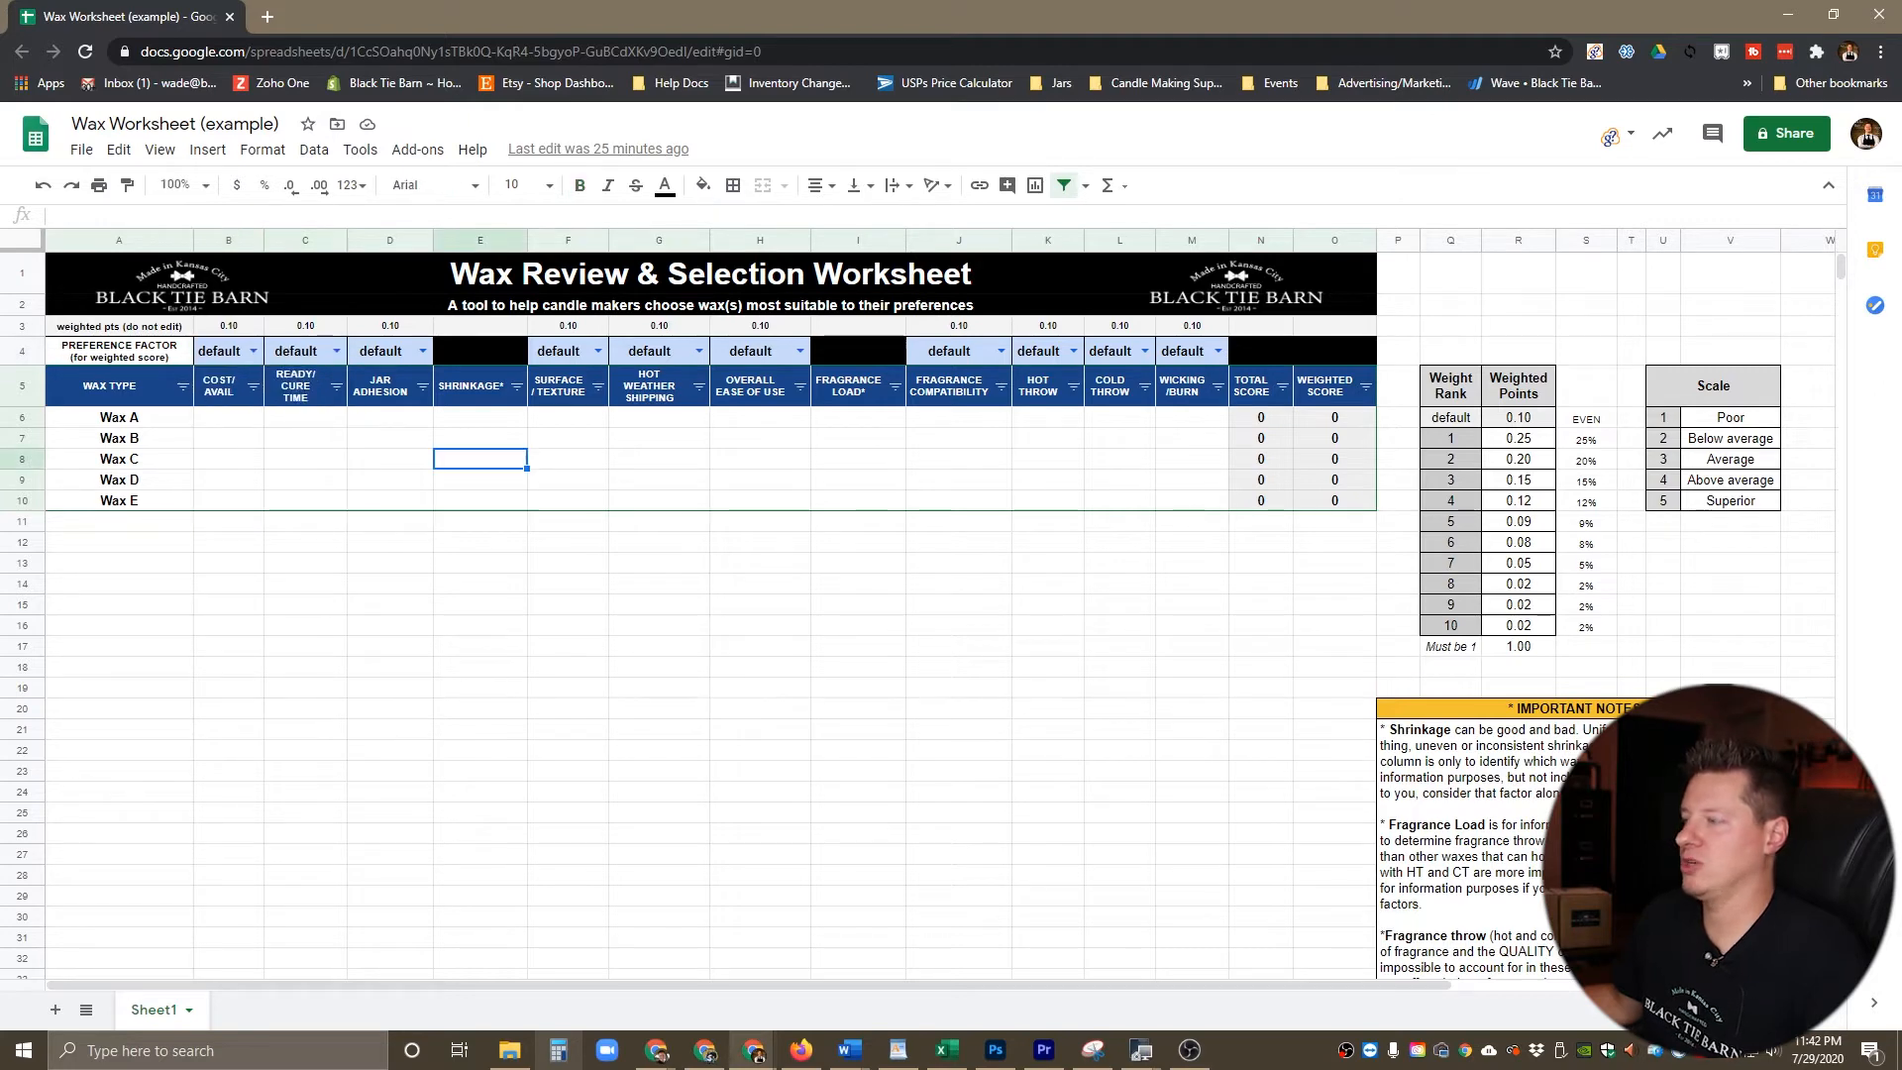
Step: Examine the Weight Rank table with its weighted points, their sum and percentages, and the rating scale from Poor to Superior
left_click_drag(1808, 646, 1432, 325)
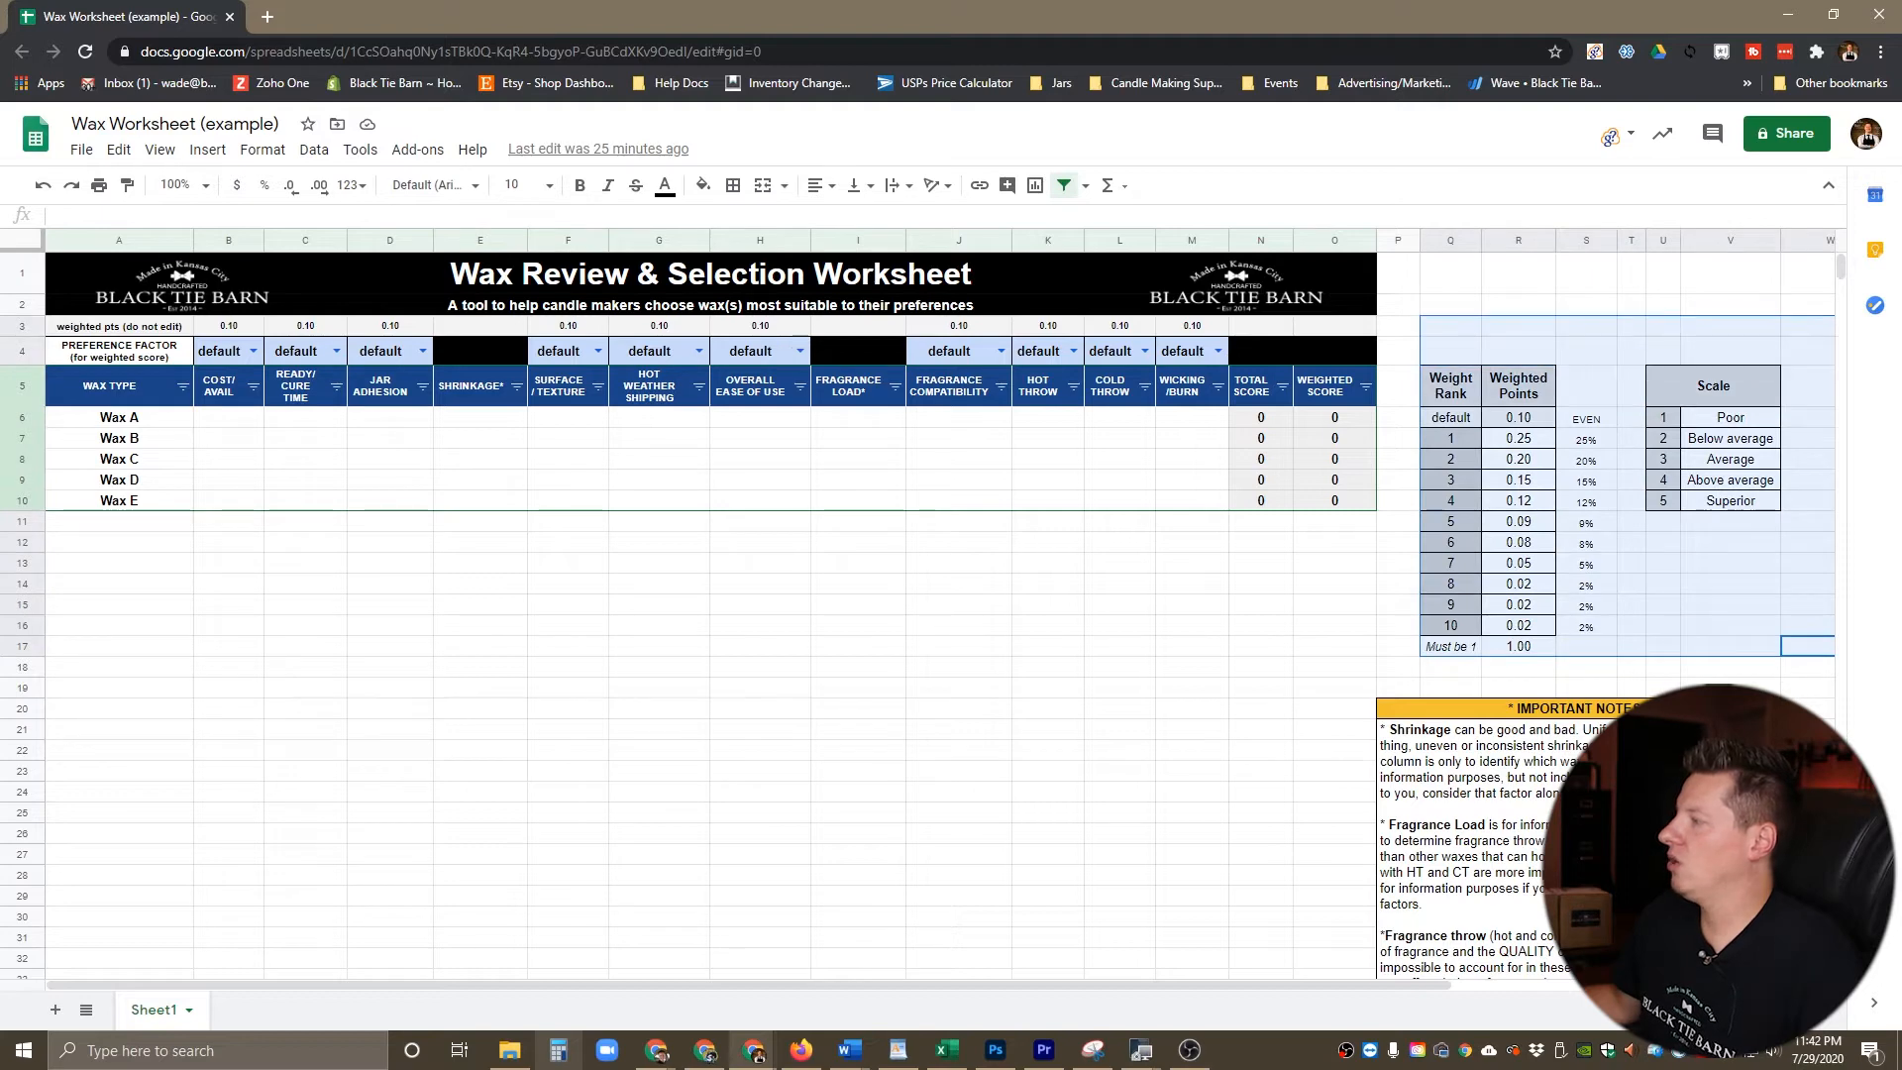
left_click(1335, 584)
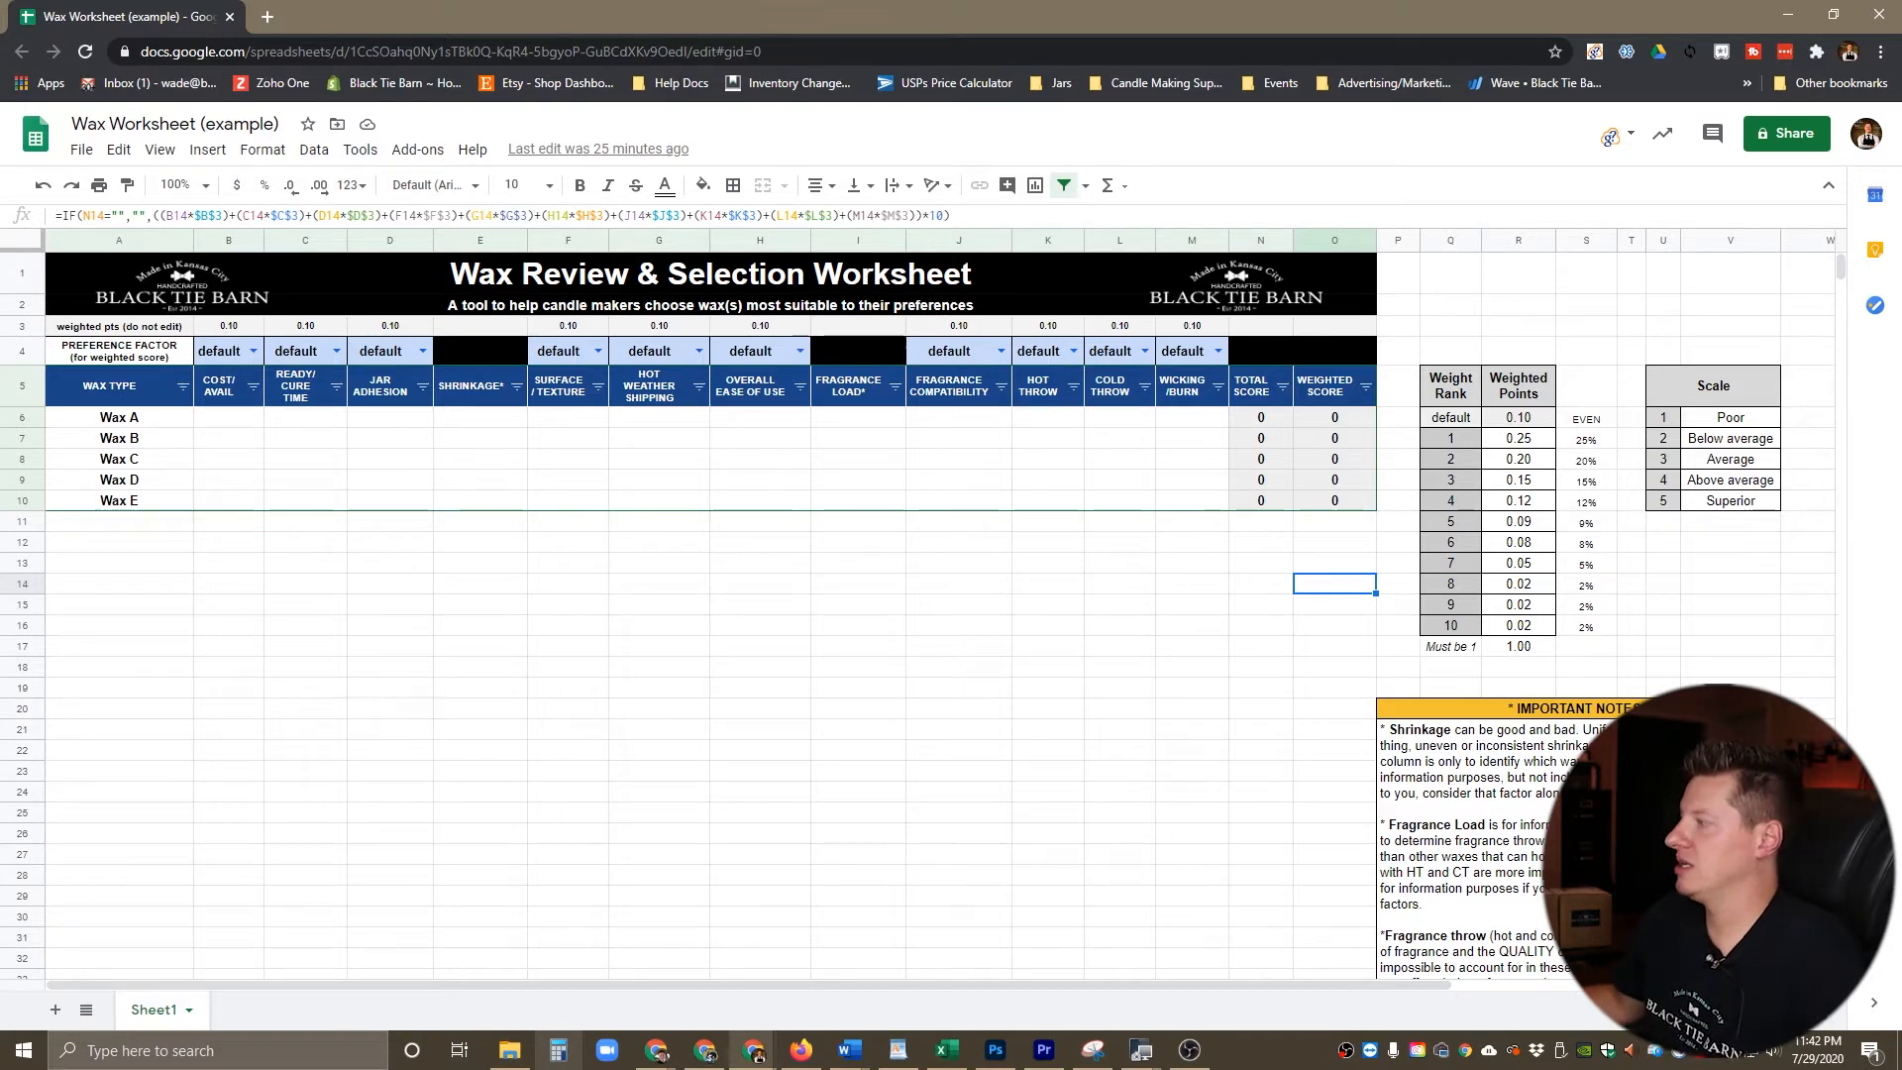
left_click(1518, 438)
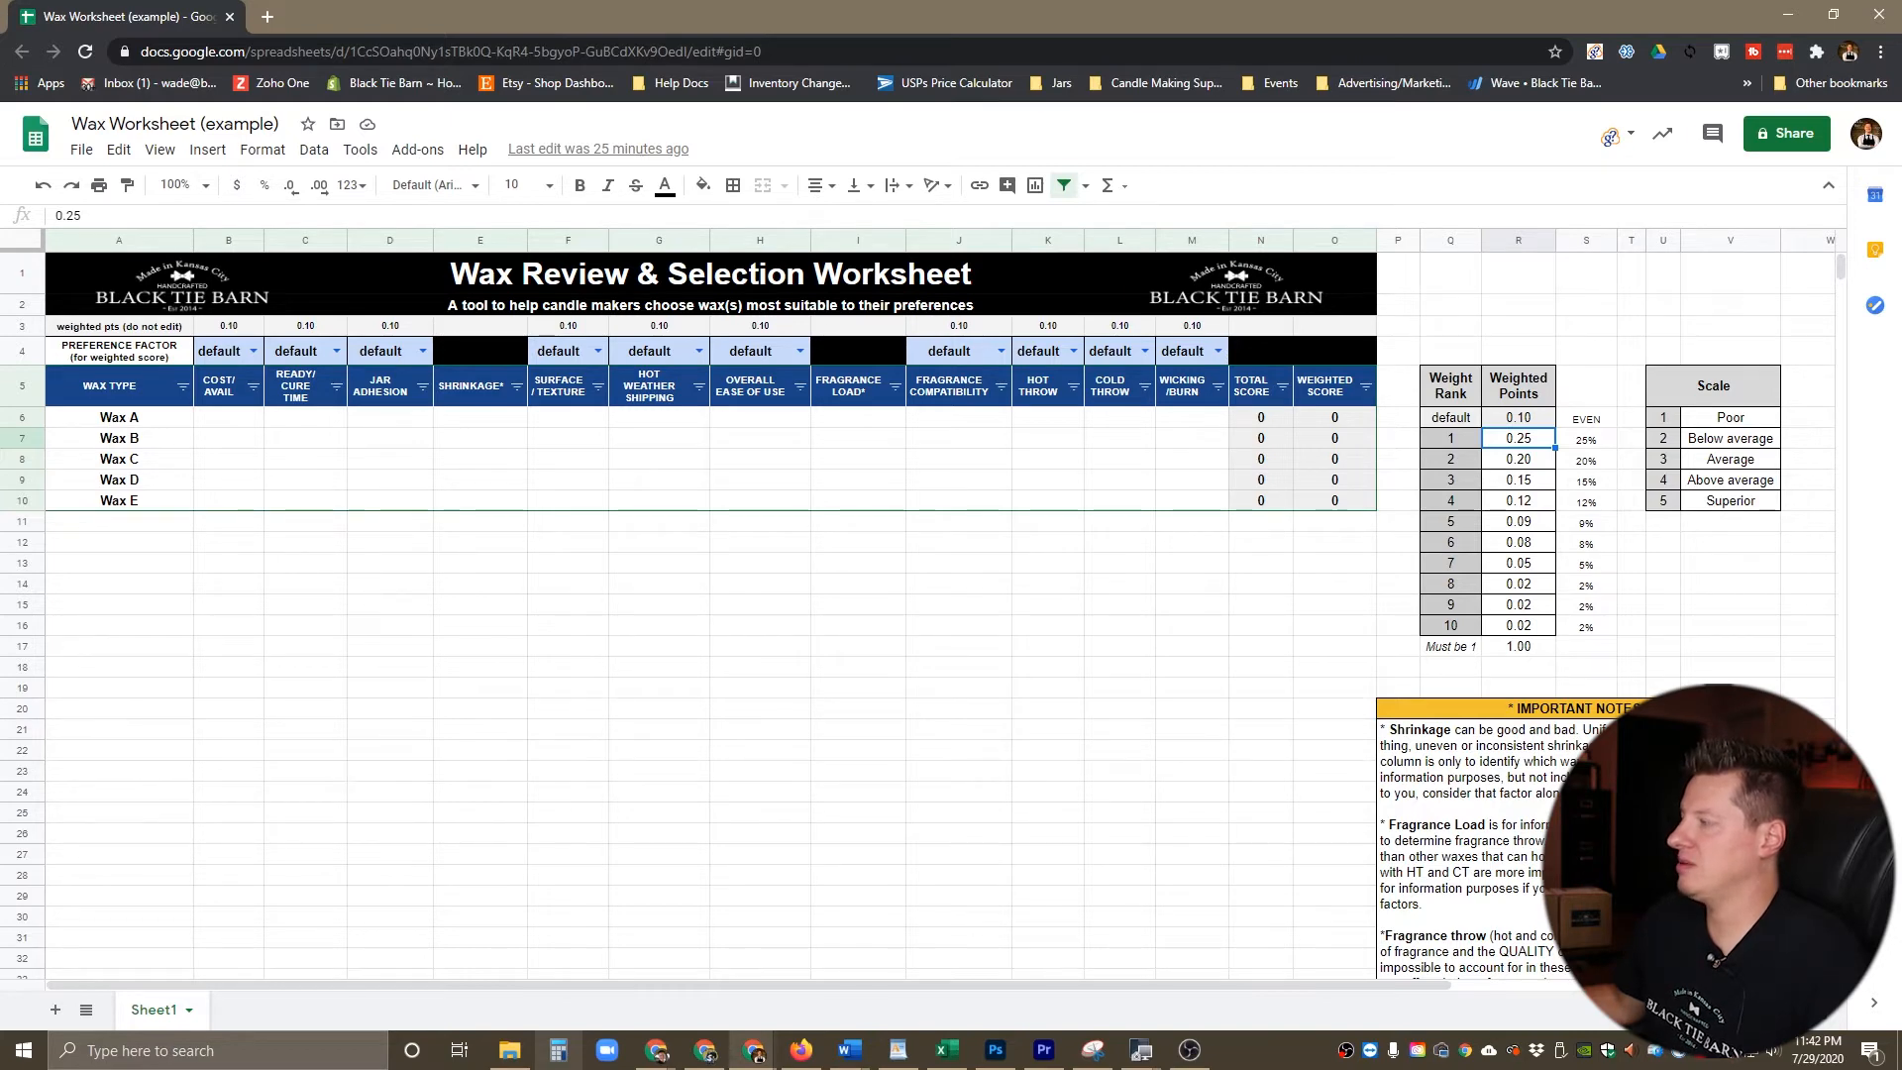
key("Down")
key("Down")
key("Down")
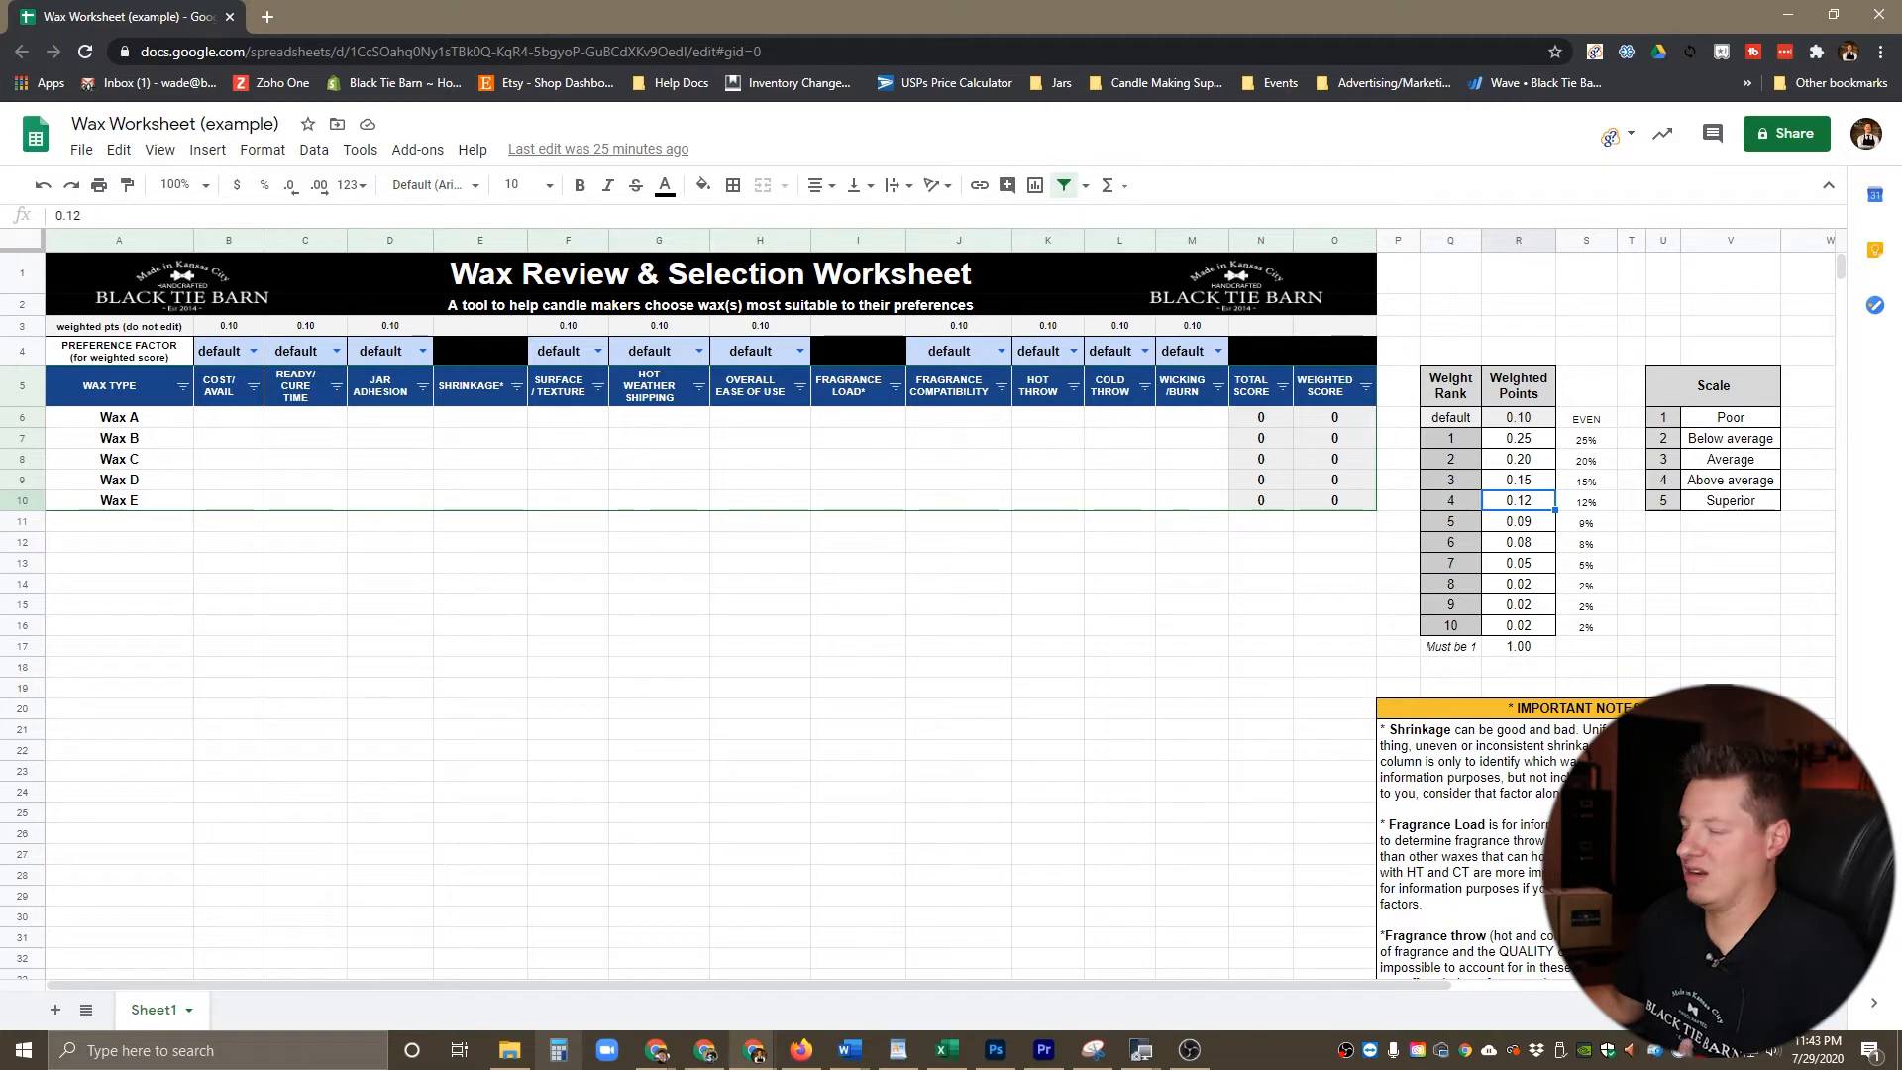
left_click(1519, 647)
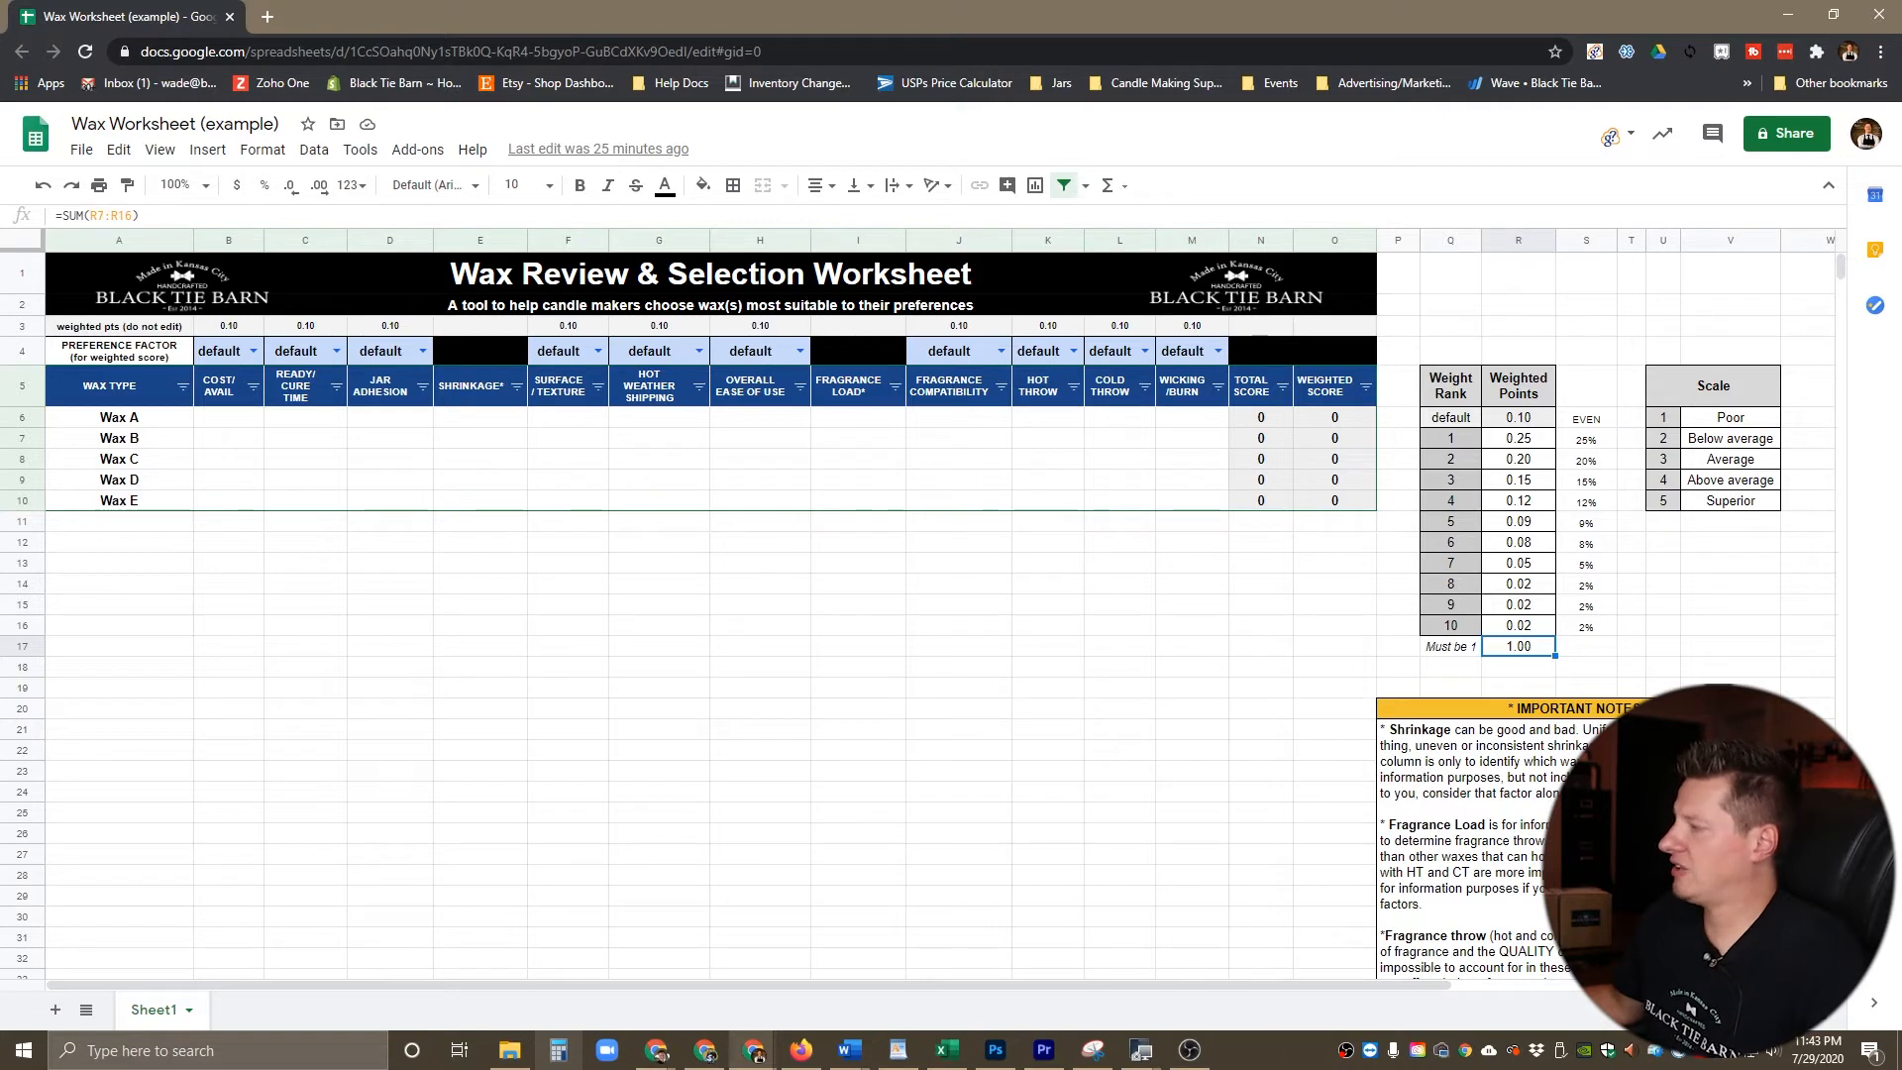
left_click(1714, 386)
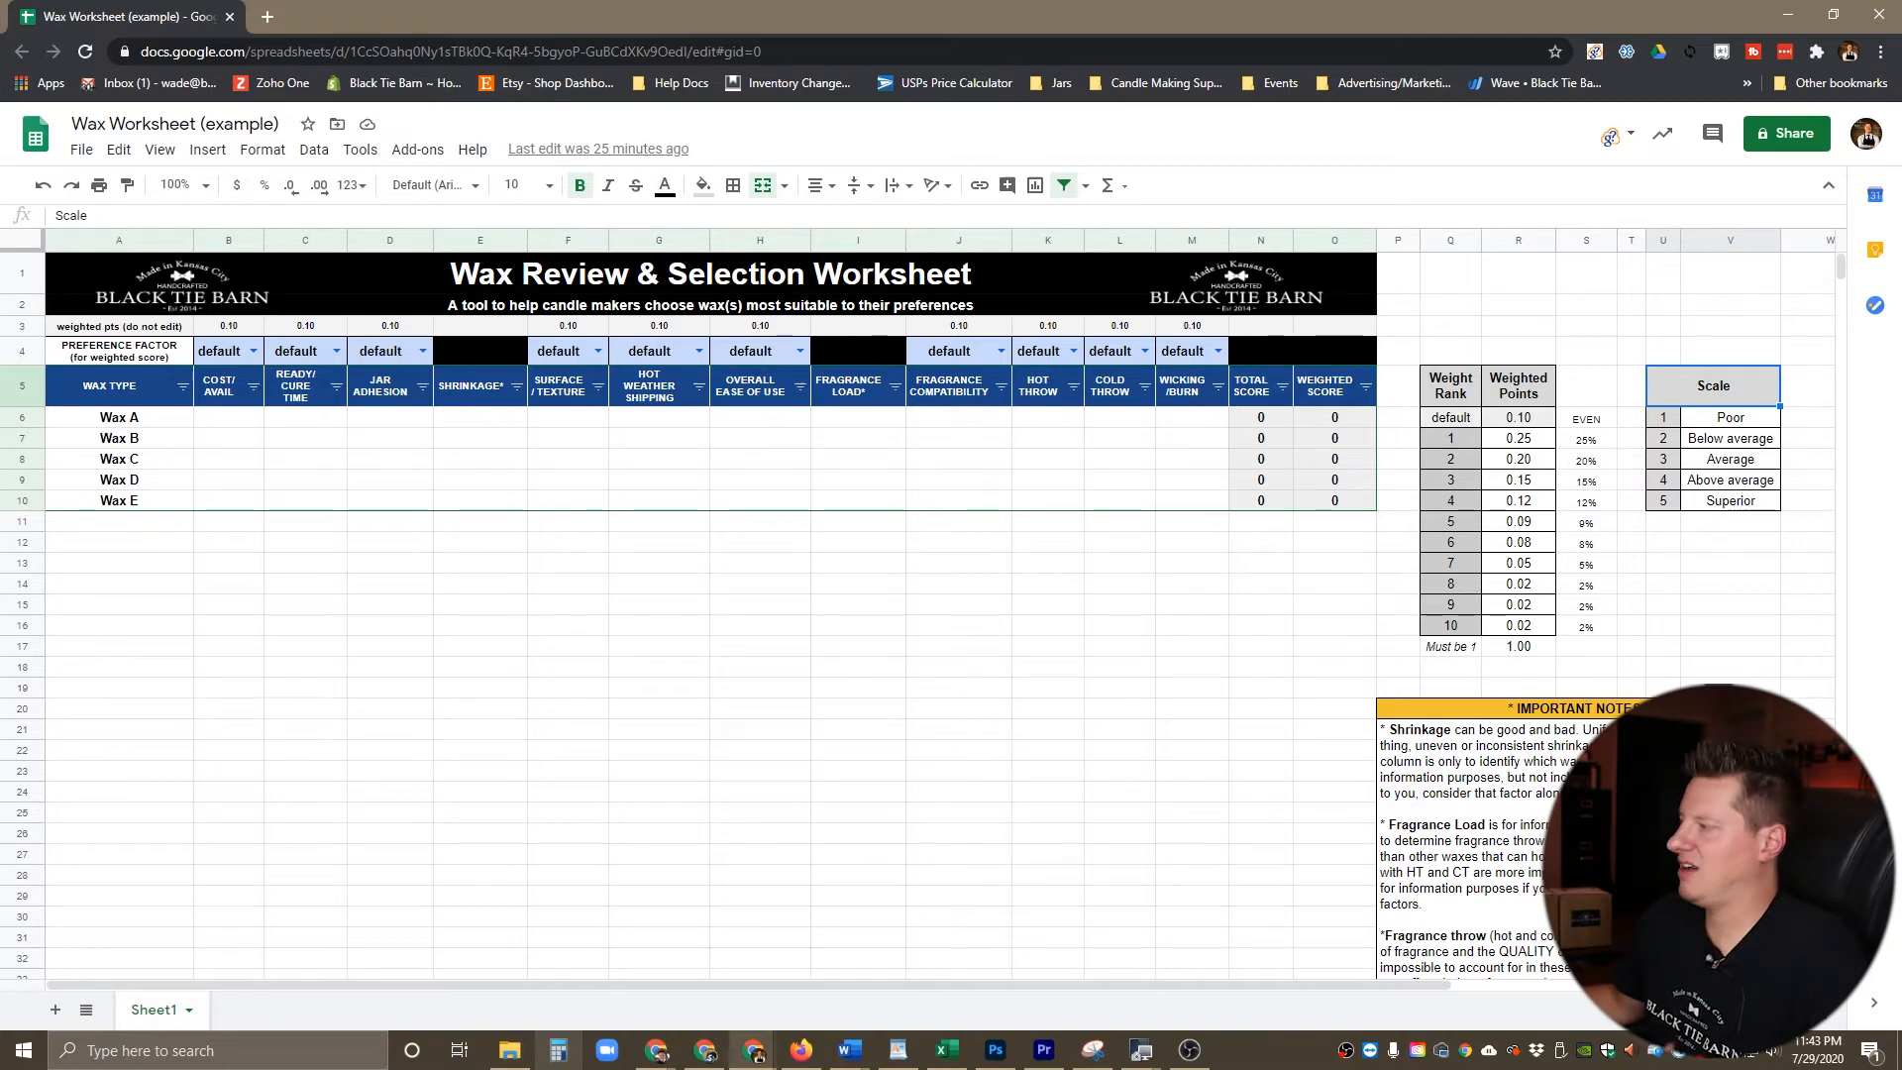
left_click(1663, 418)
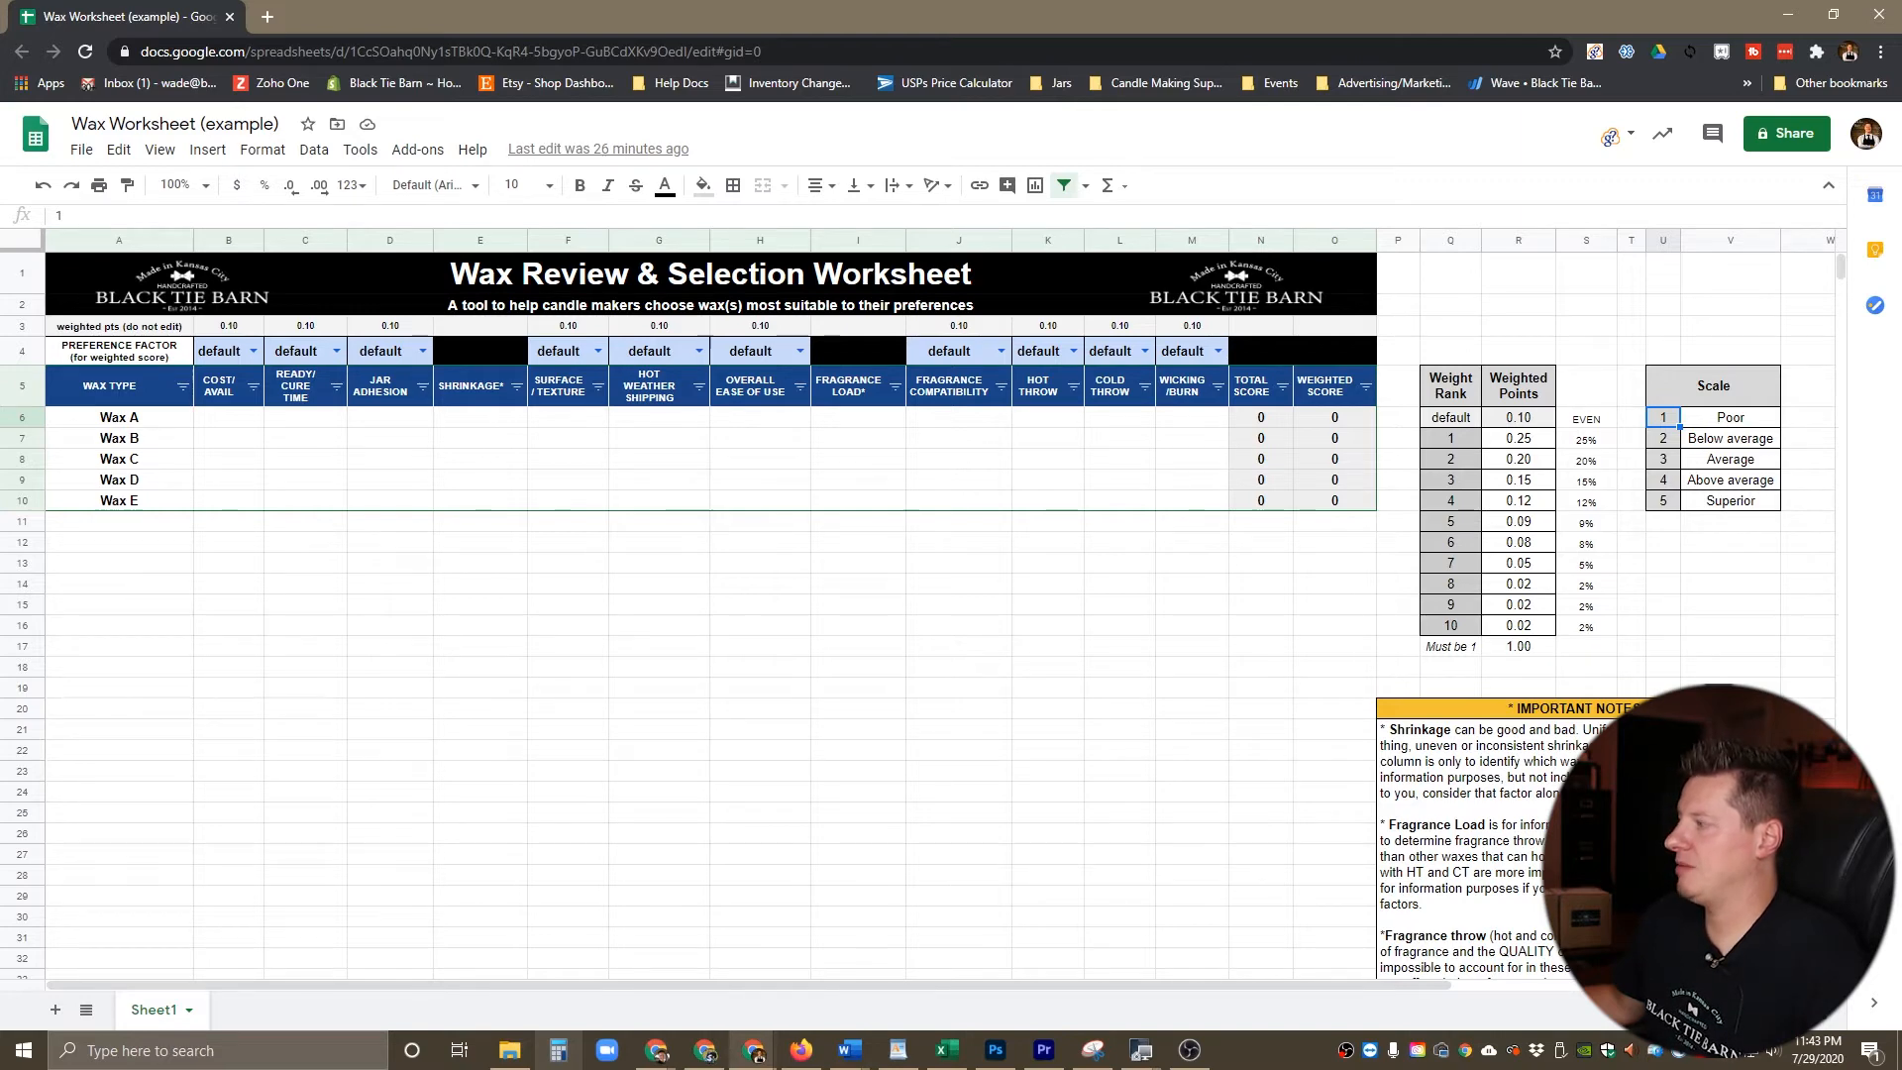
left_click_drag(1450, 439, 1452, 606)
left_click(1586, 626)
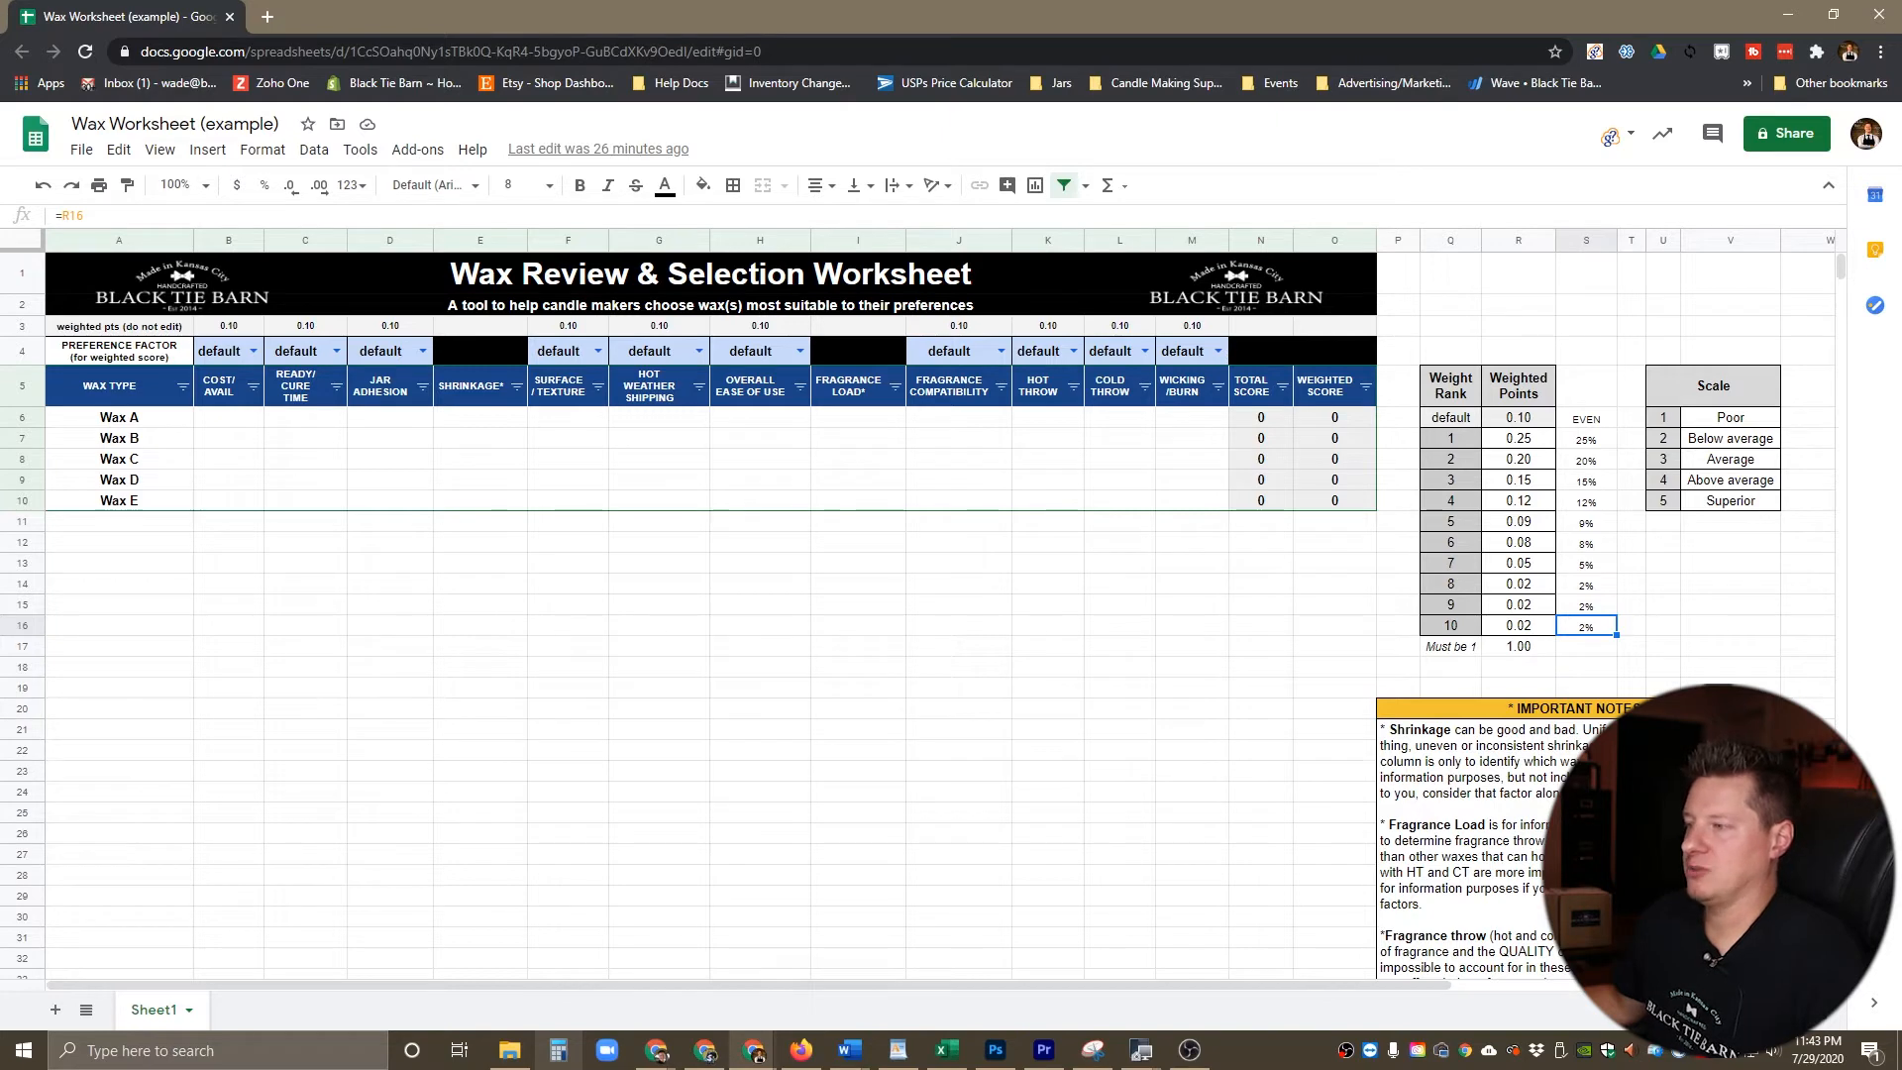
Step: Review the Cost/Avail, Ready/Cure Time and Hot Weather Shipping column headings
left_click(219, 387)
left_click(296, 386)
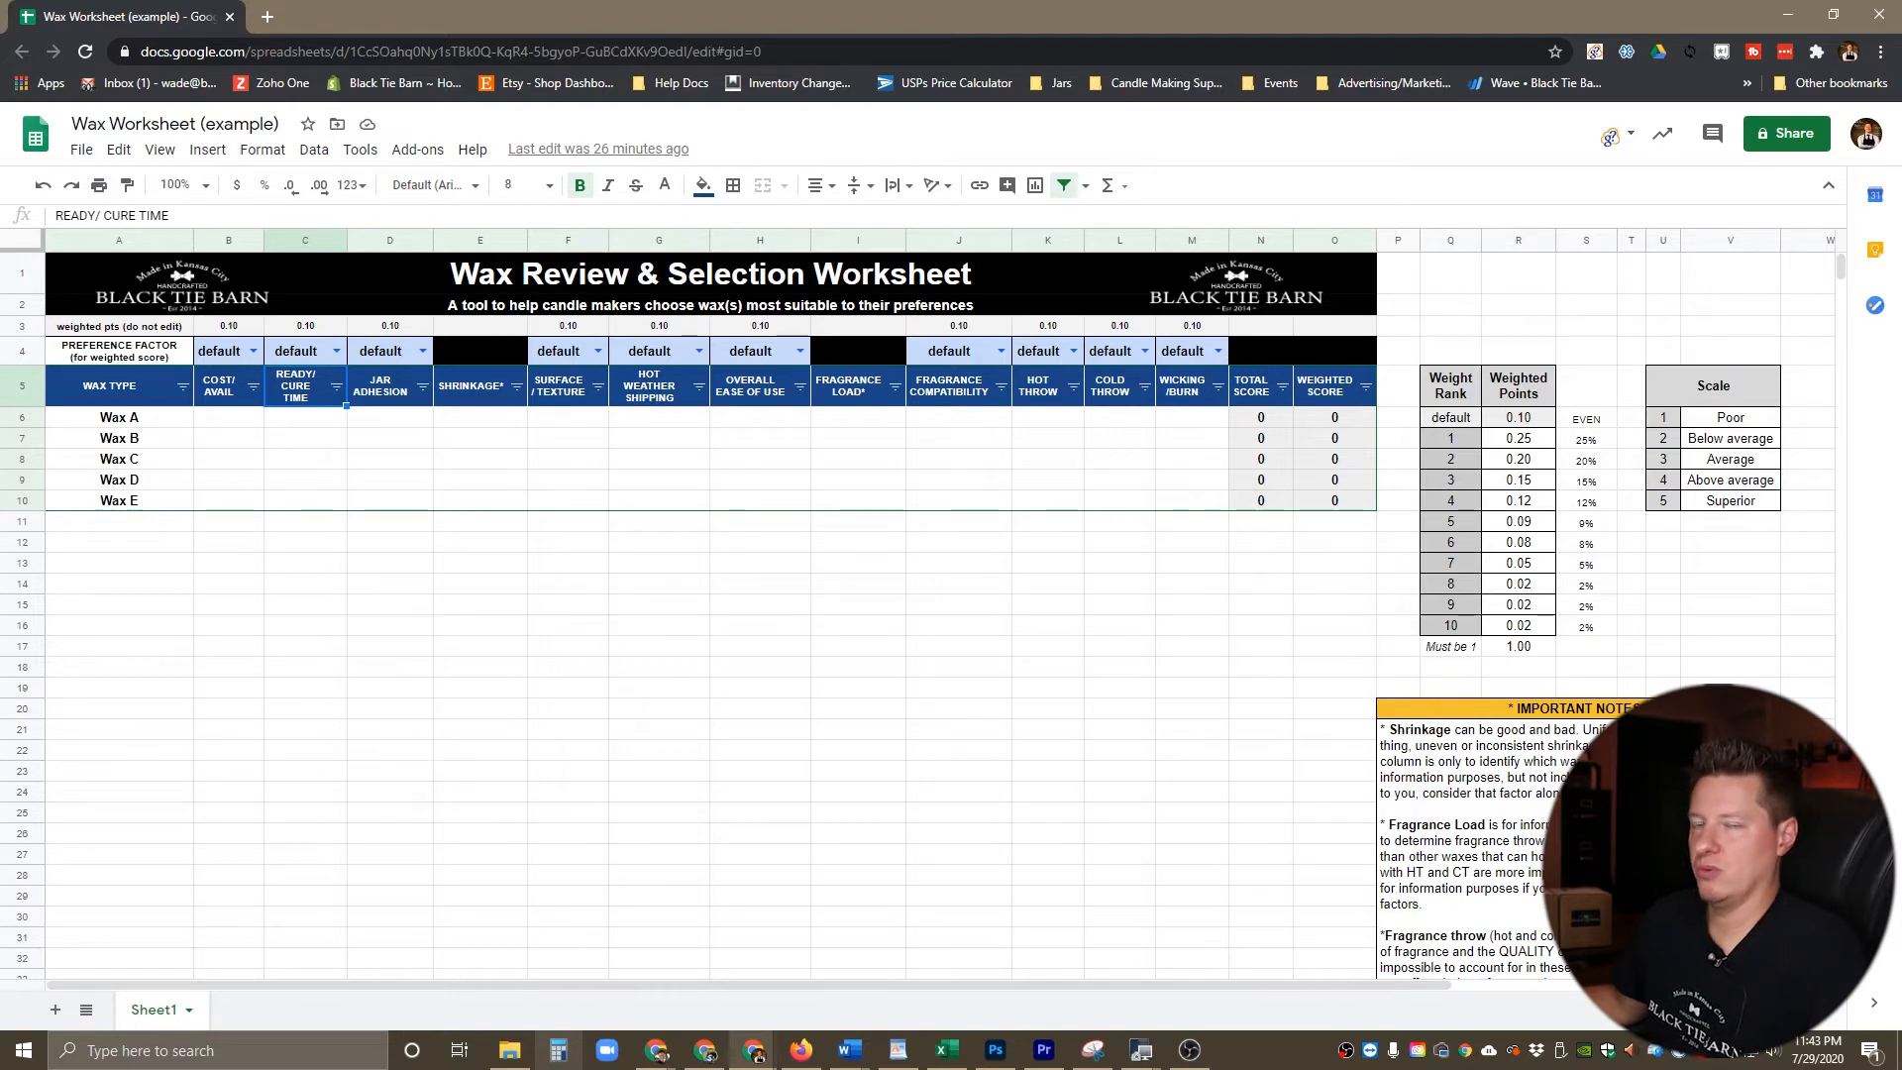
left_click(651, 386)
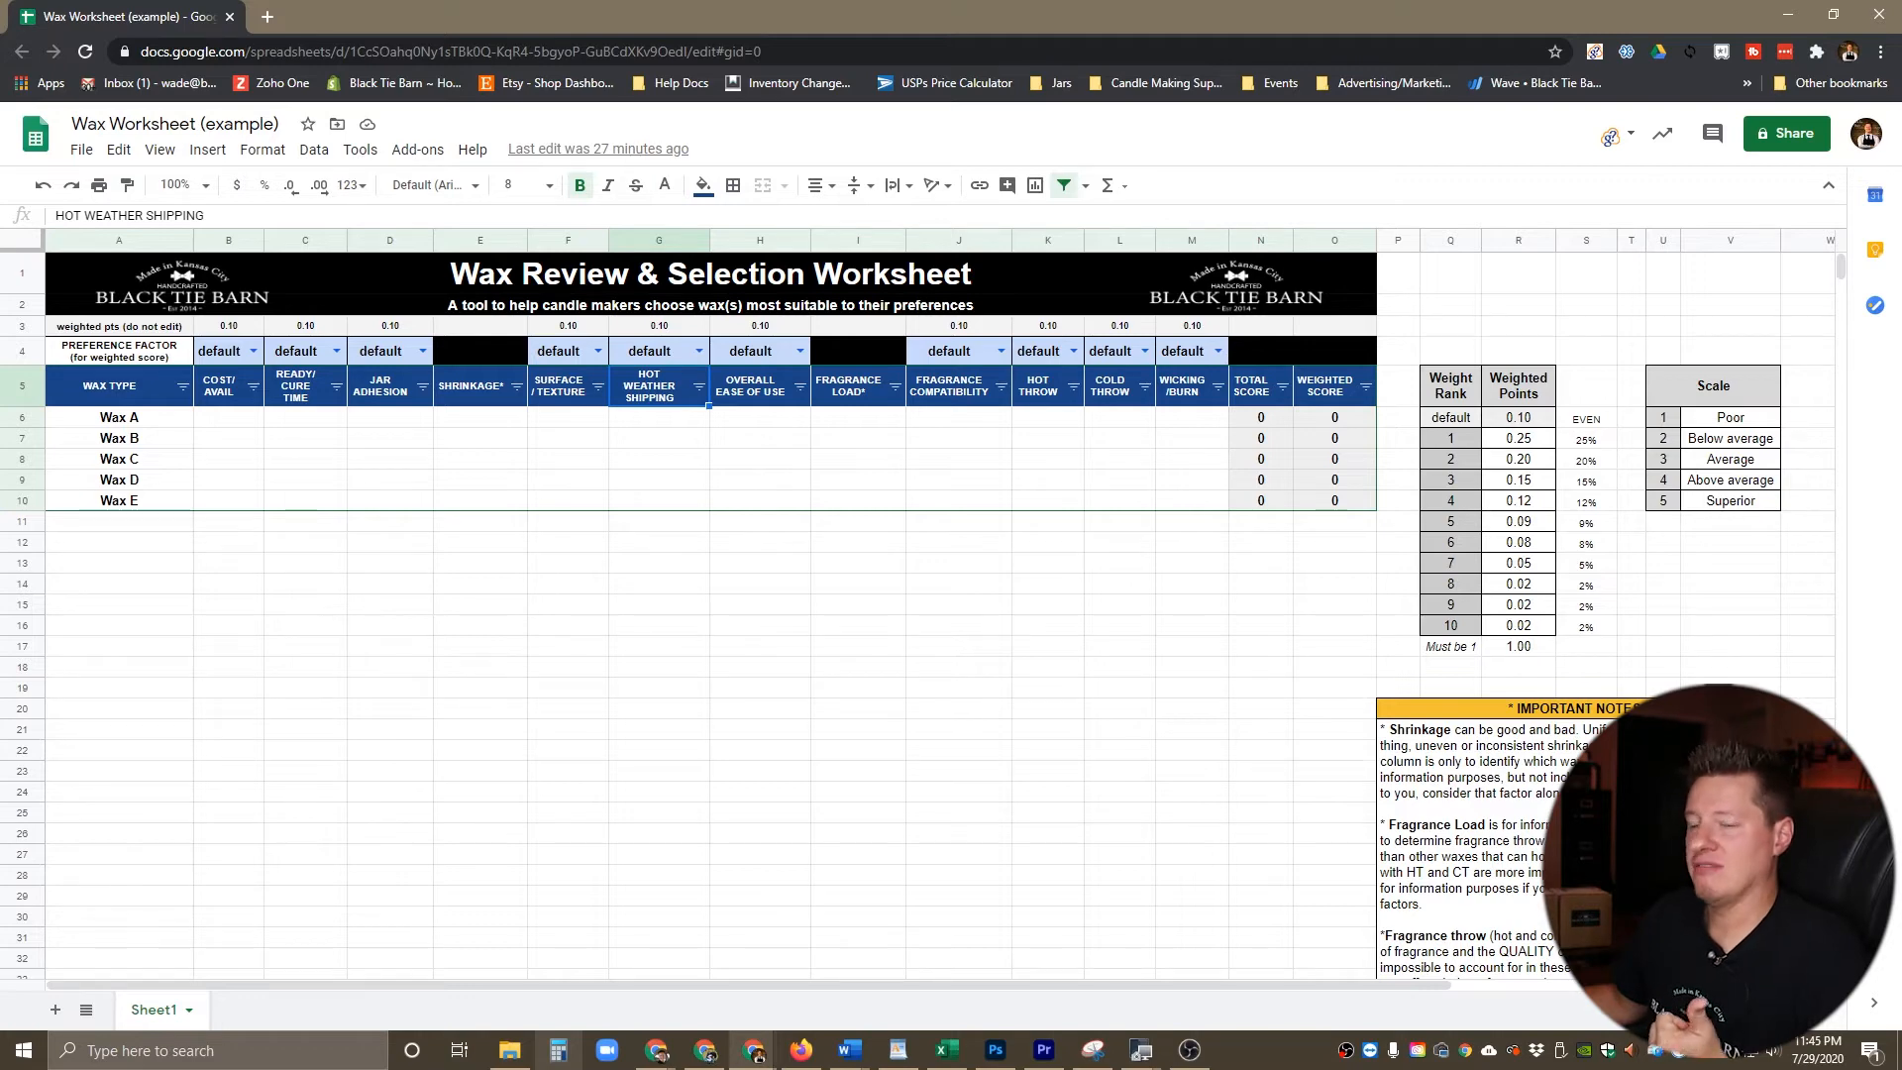
Step: Go through the empty Wax A rating cells one criterion at a time, from Cost/Avail to Wicking/Burn
left_click(229, 417)
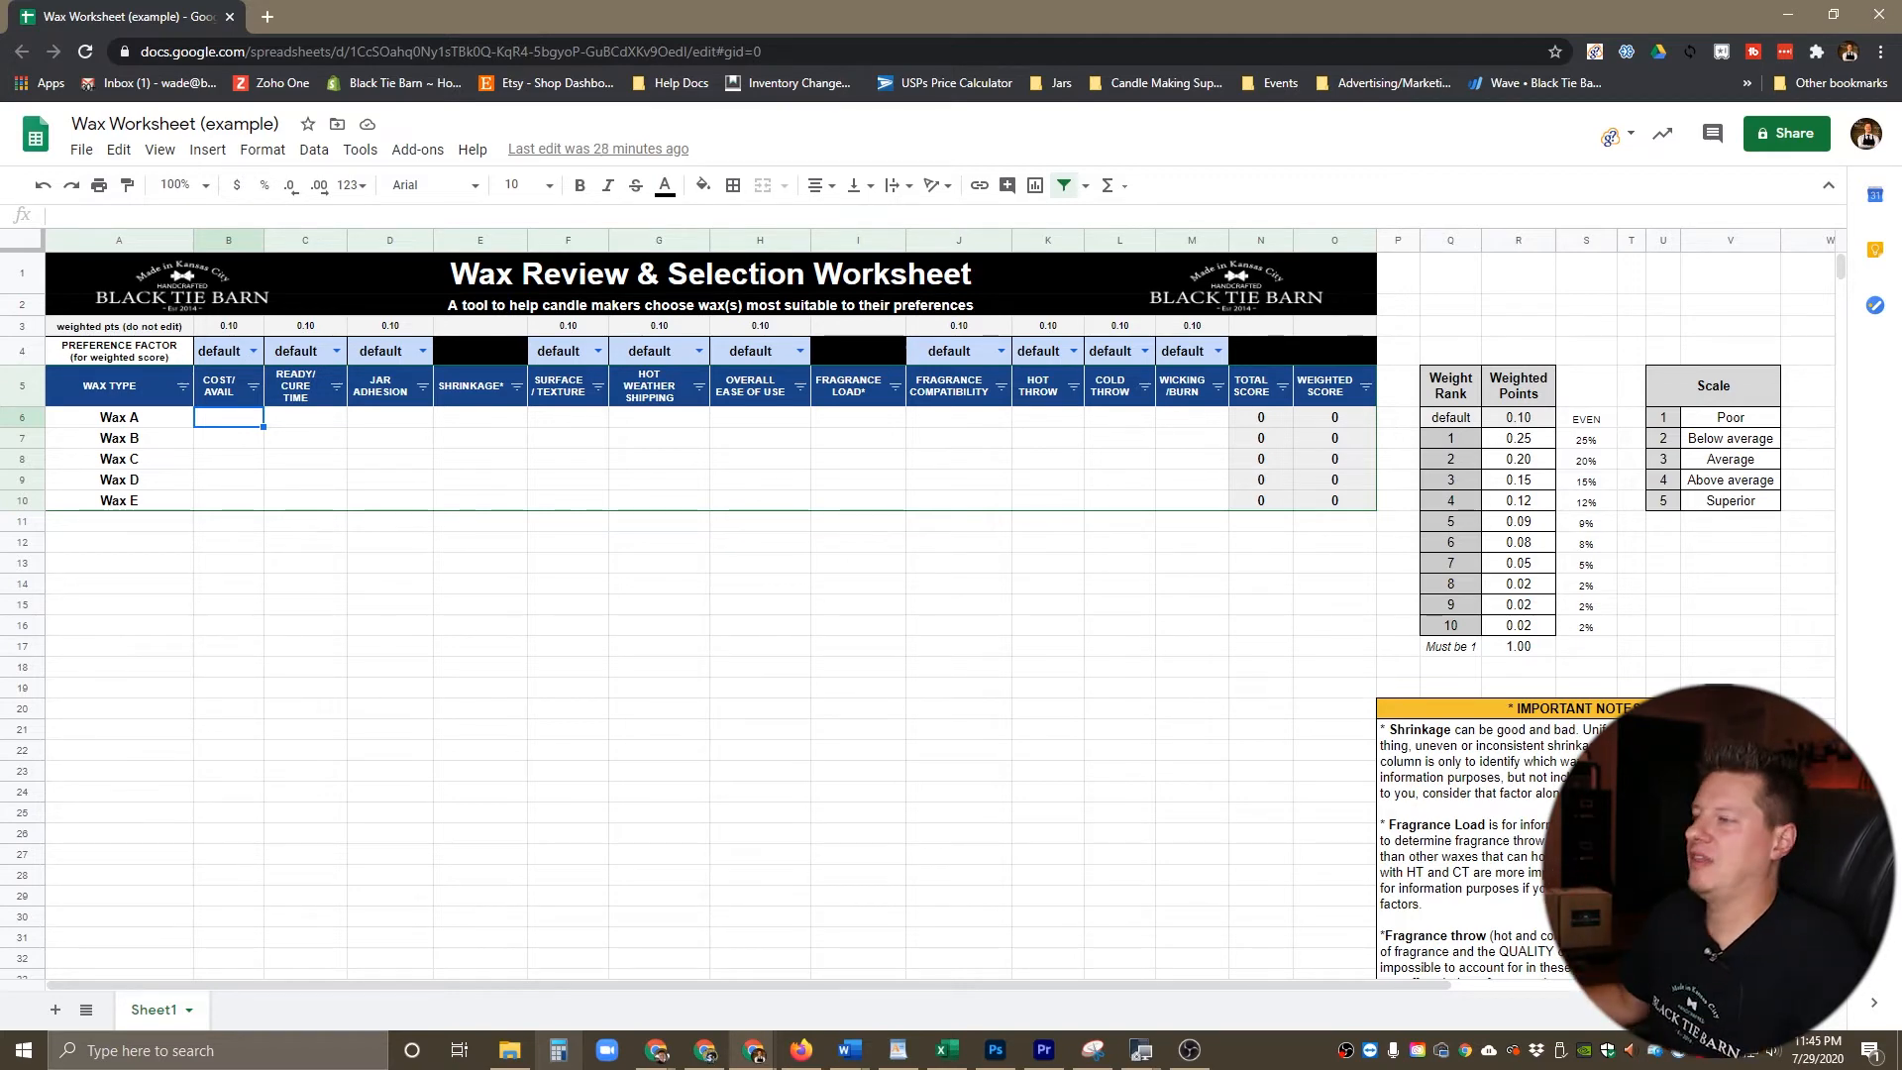
left_click(305, 417)
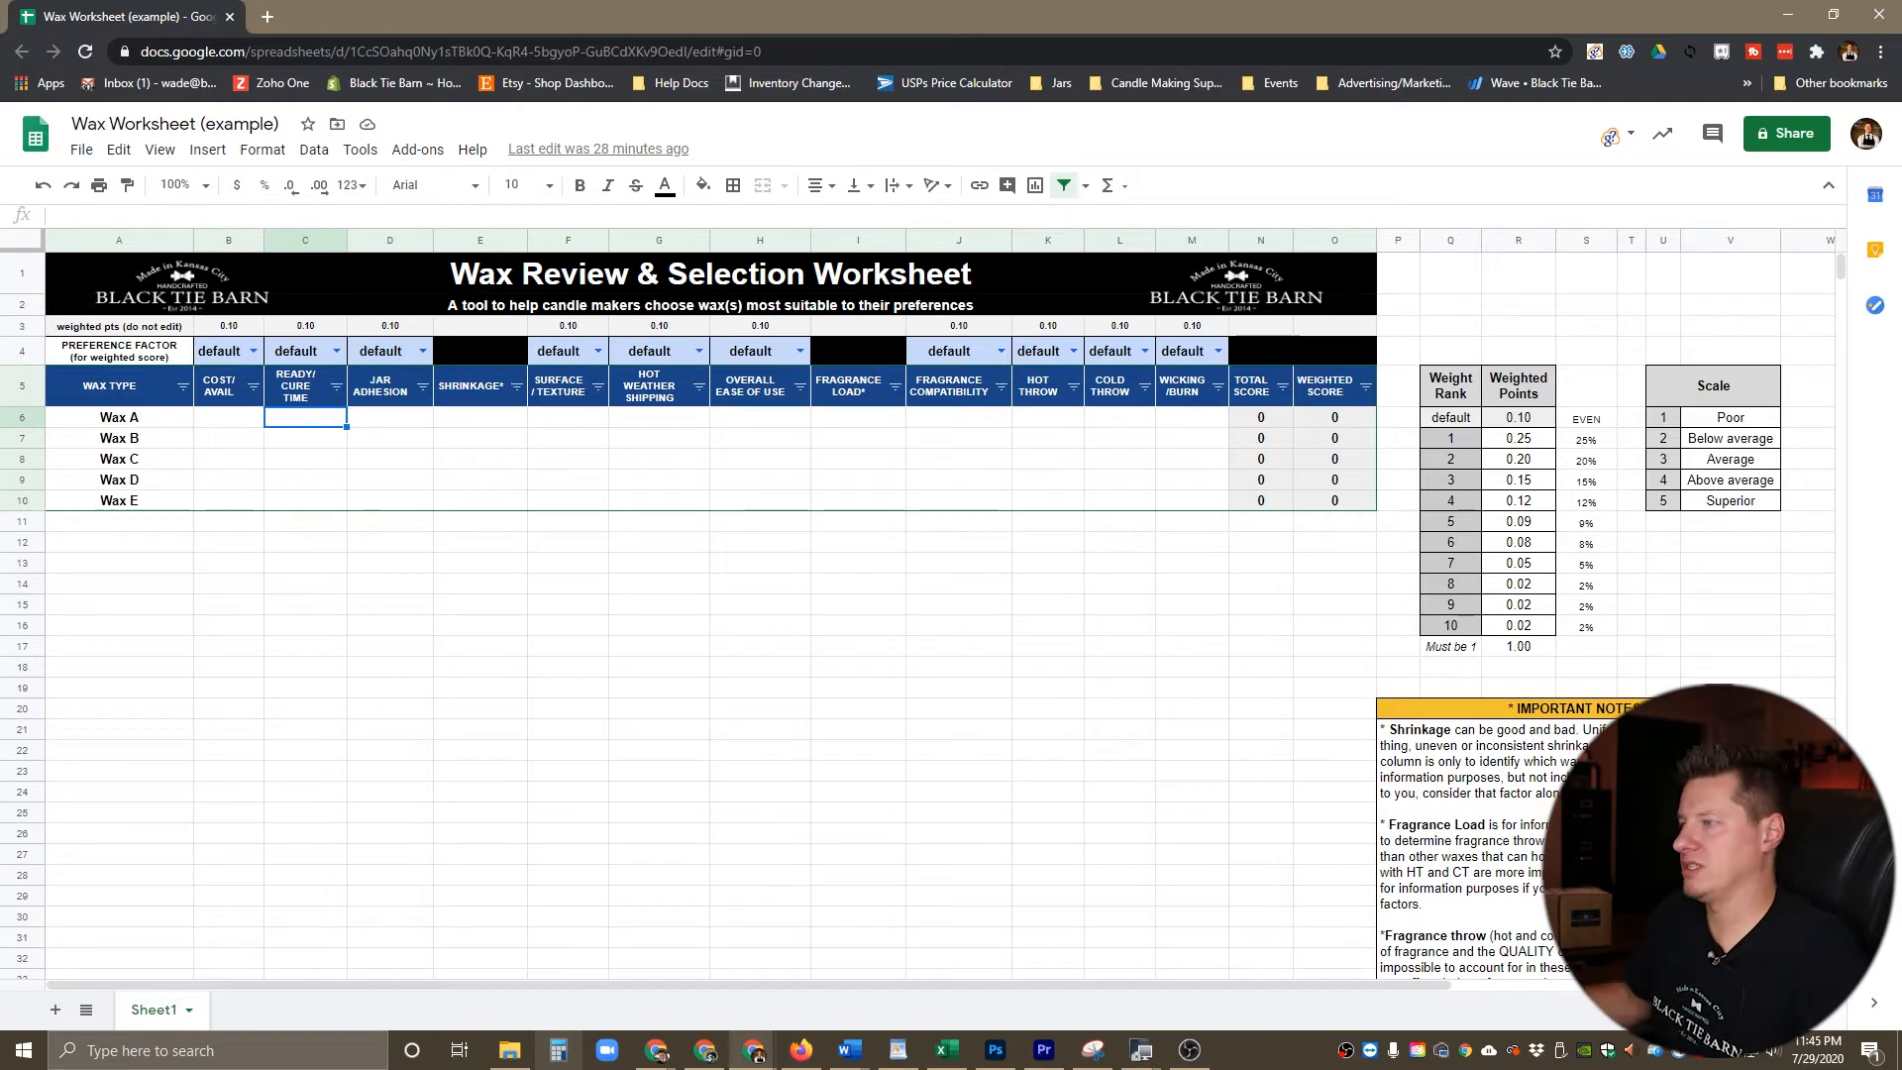
left_click(389, 417)
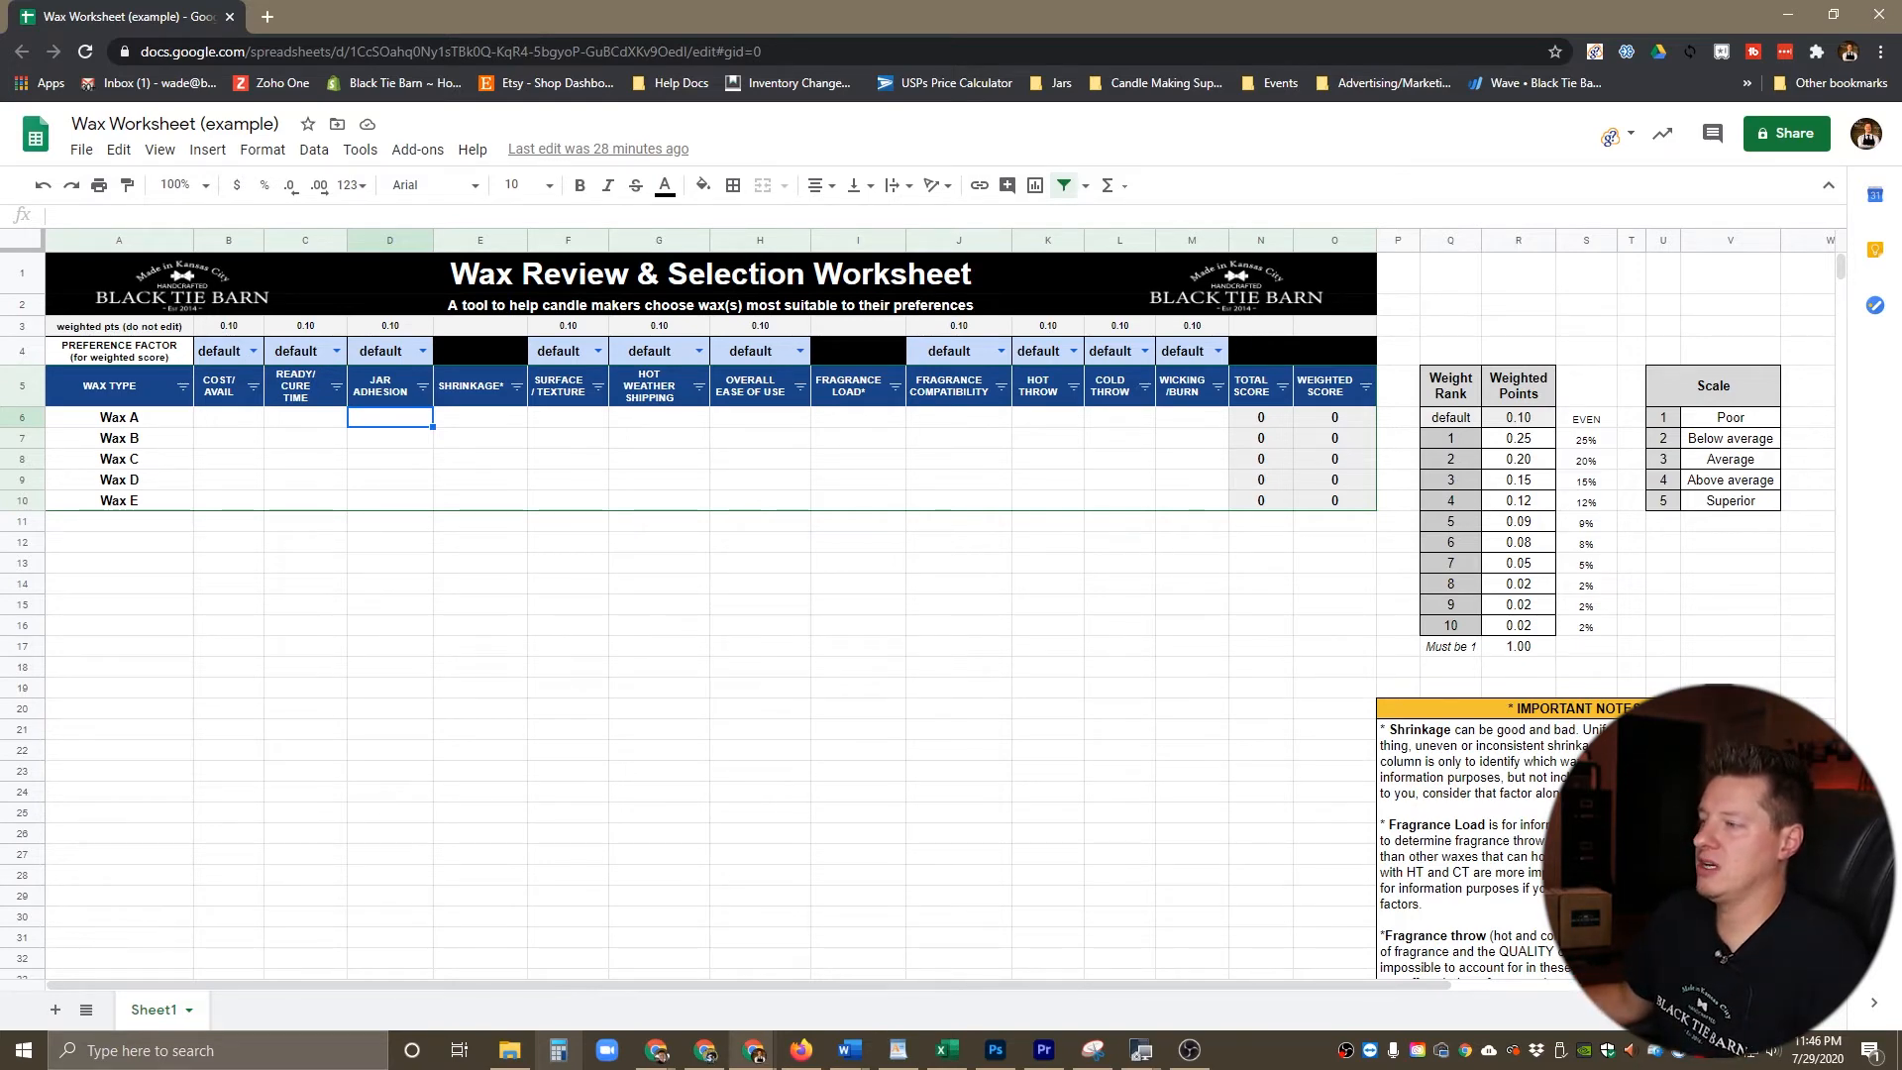
left_click(480, 417)
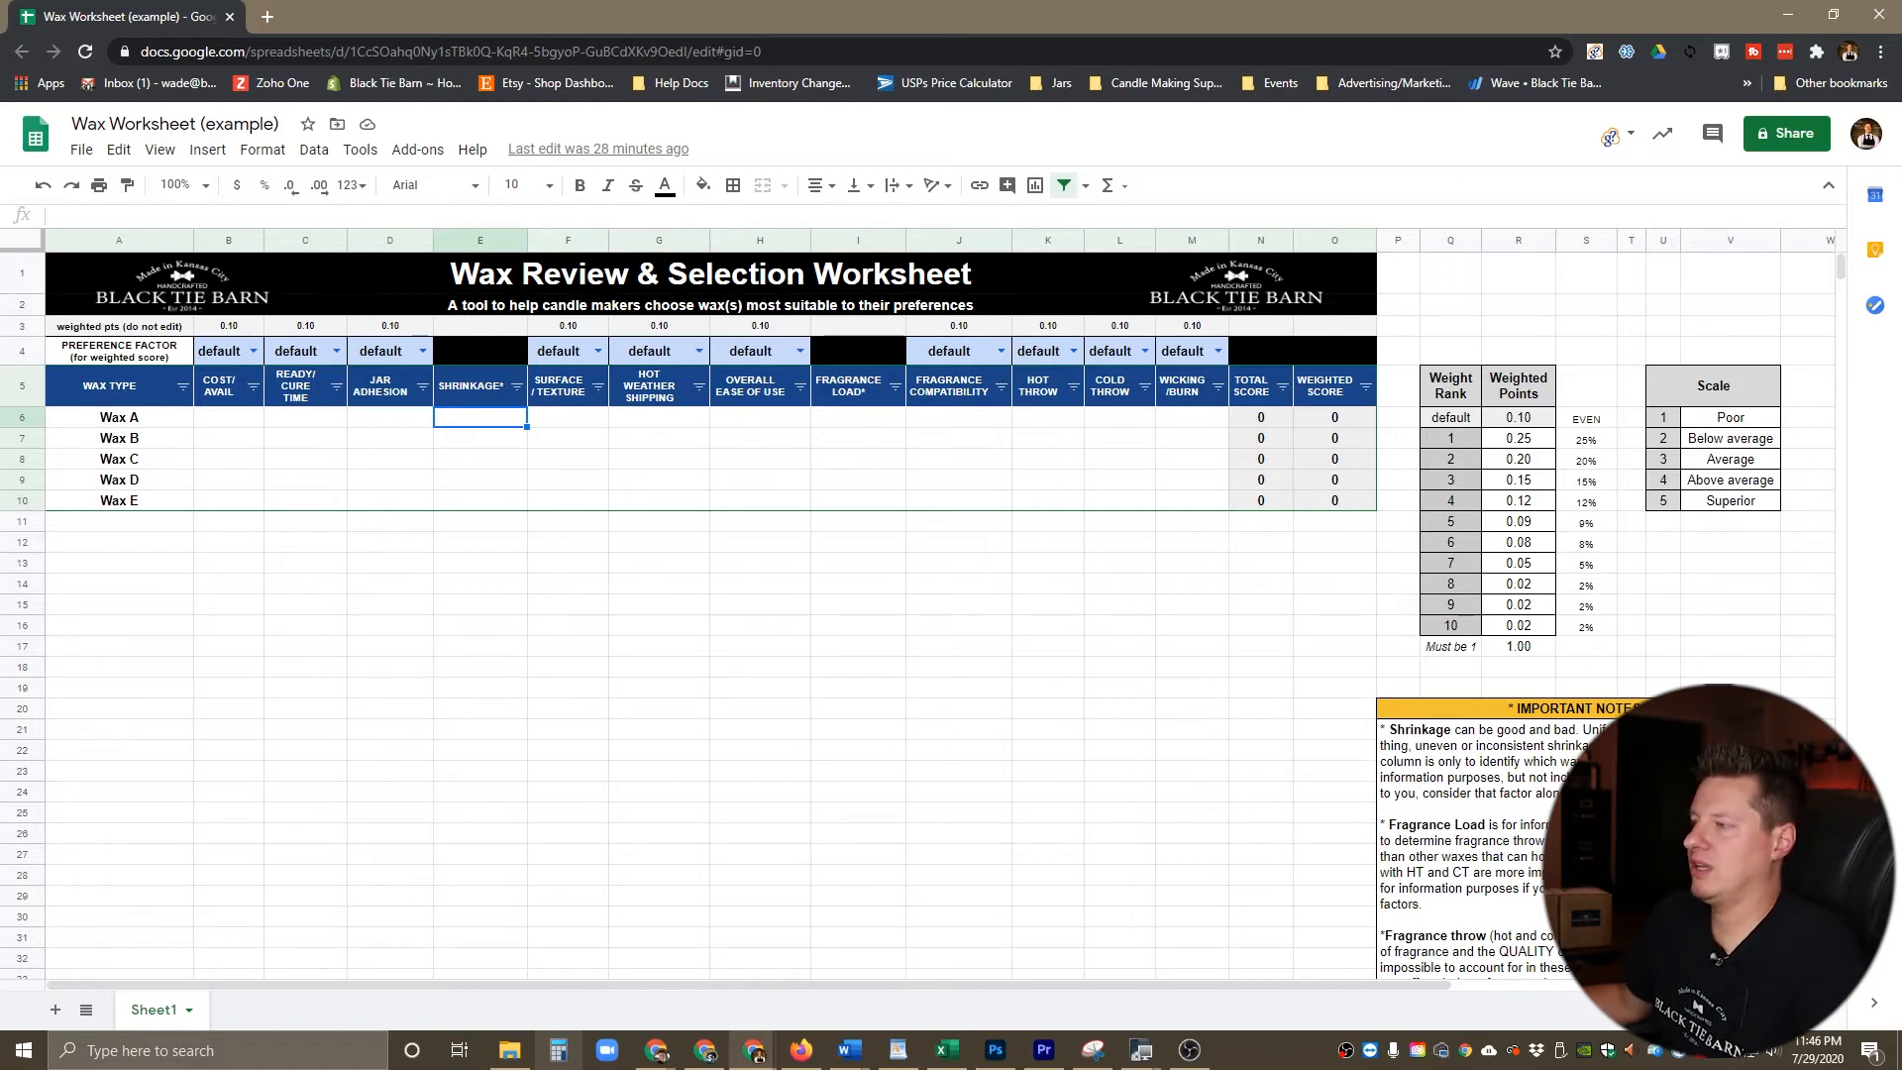
left_click(568, 416)
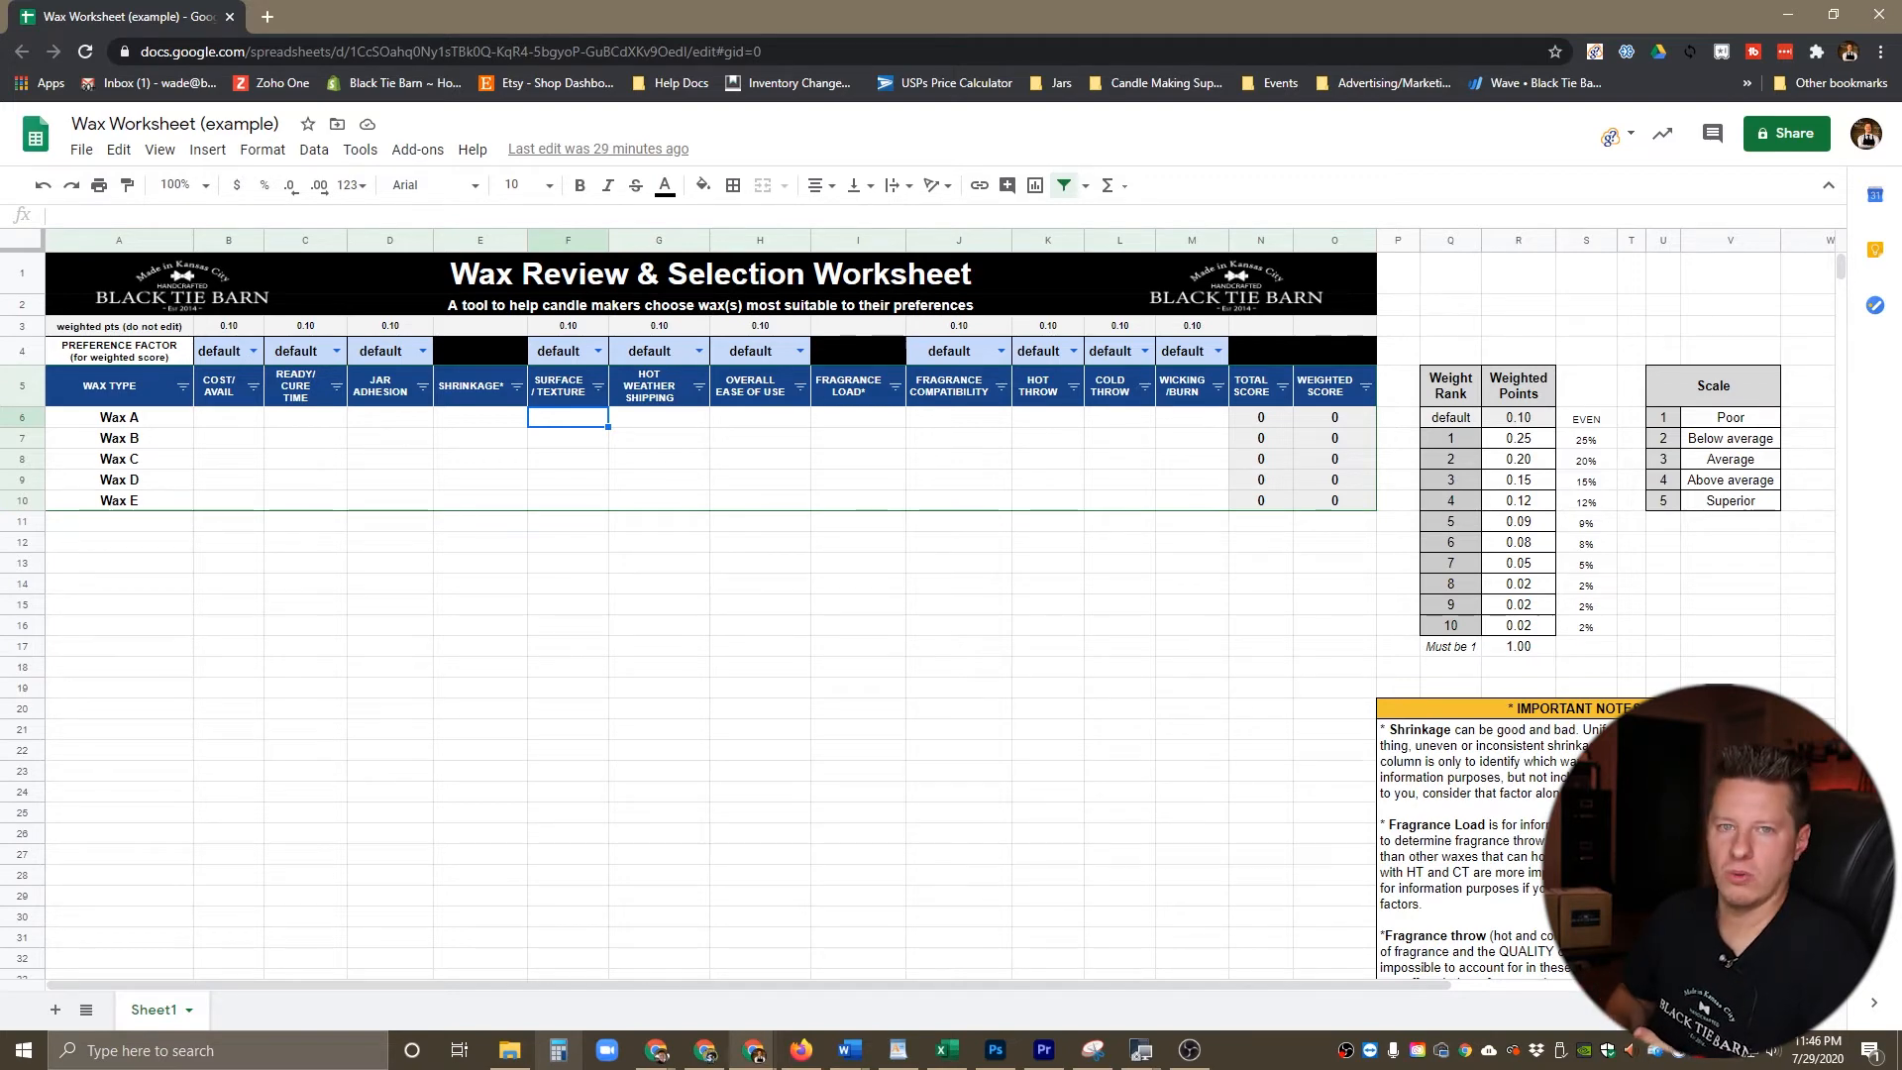
left_click(659, 417)
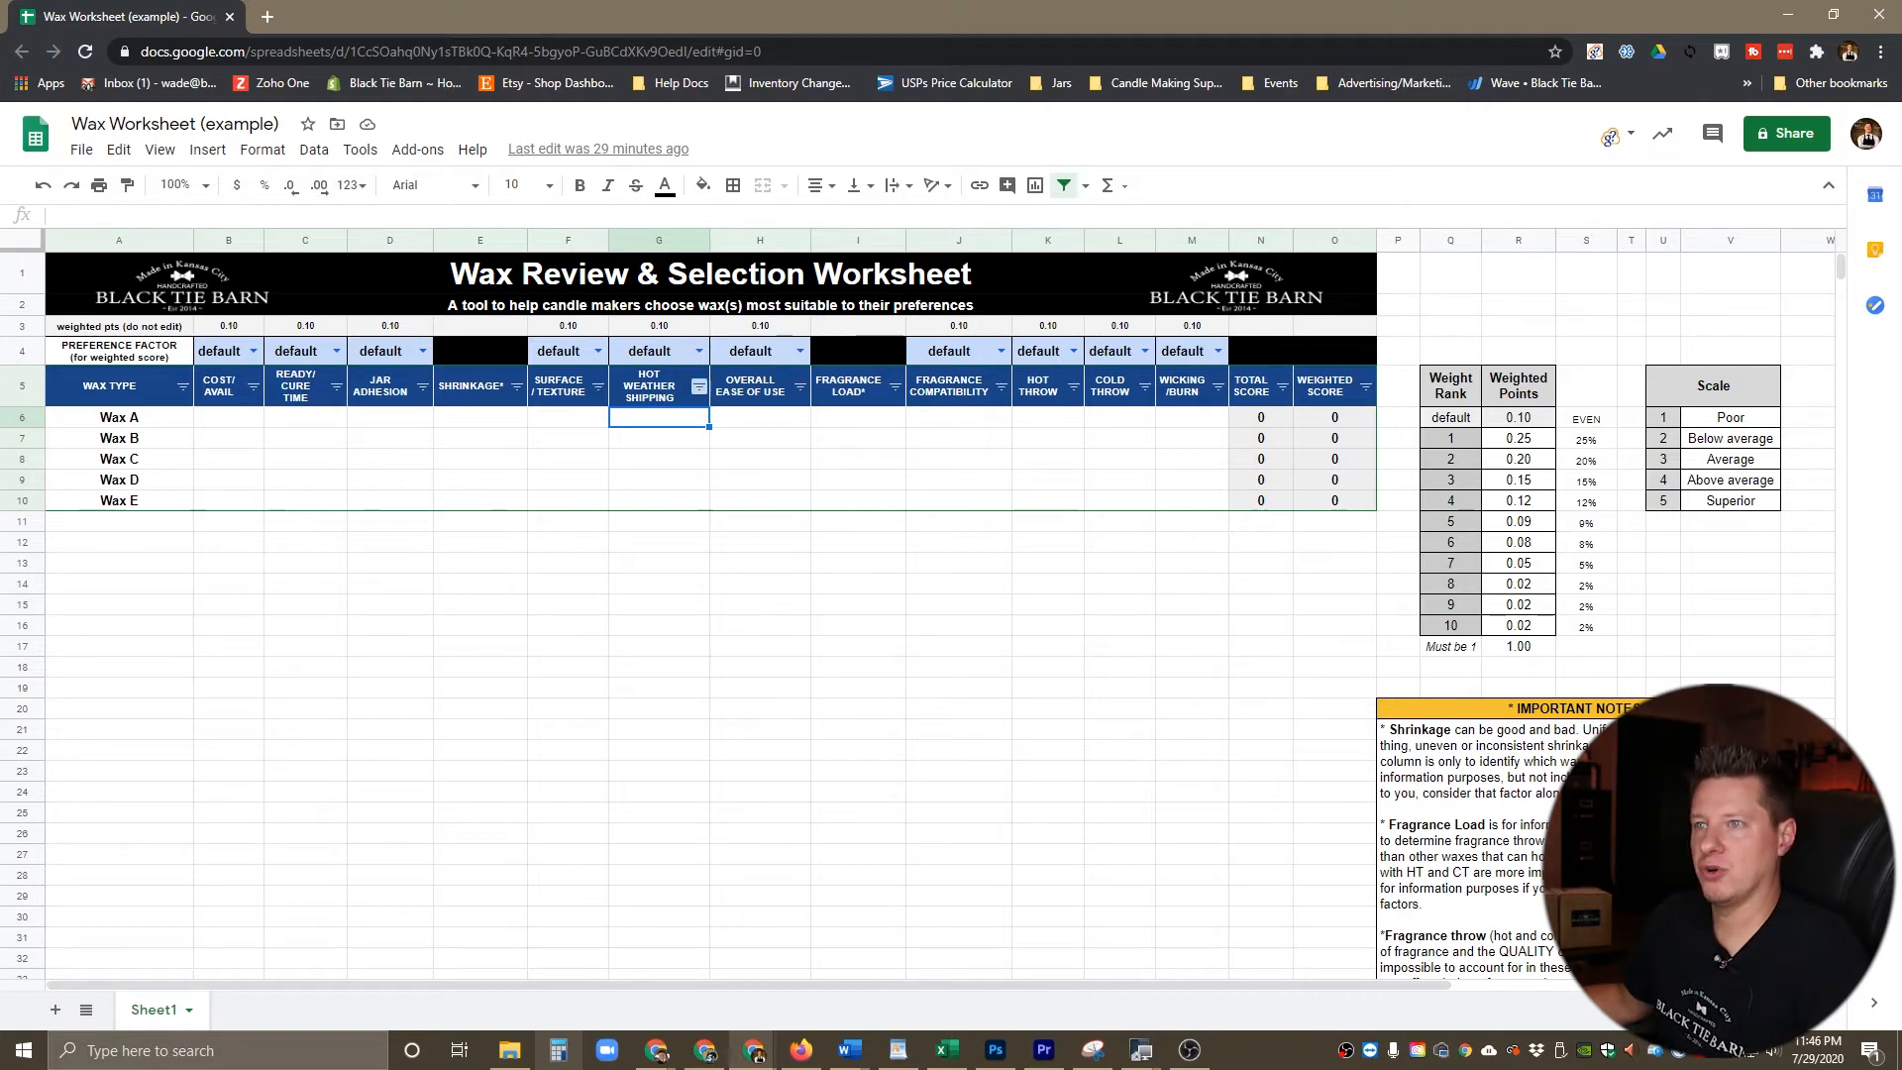
left_click(760, 417)
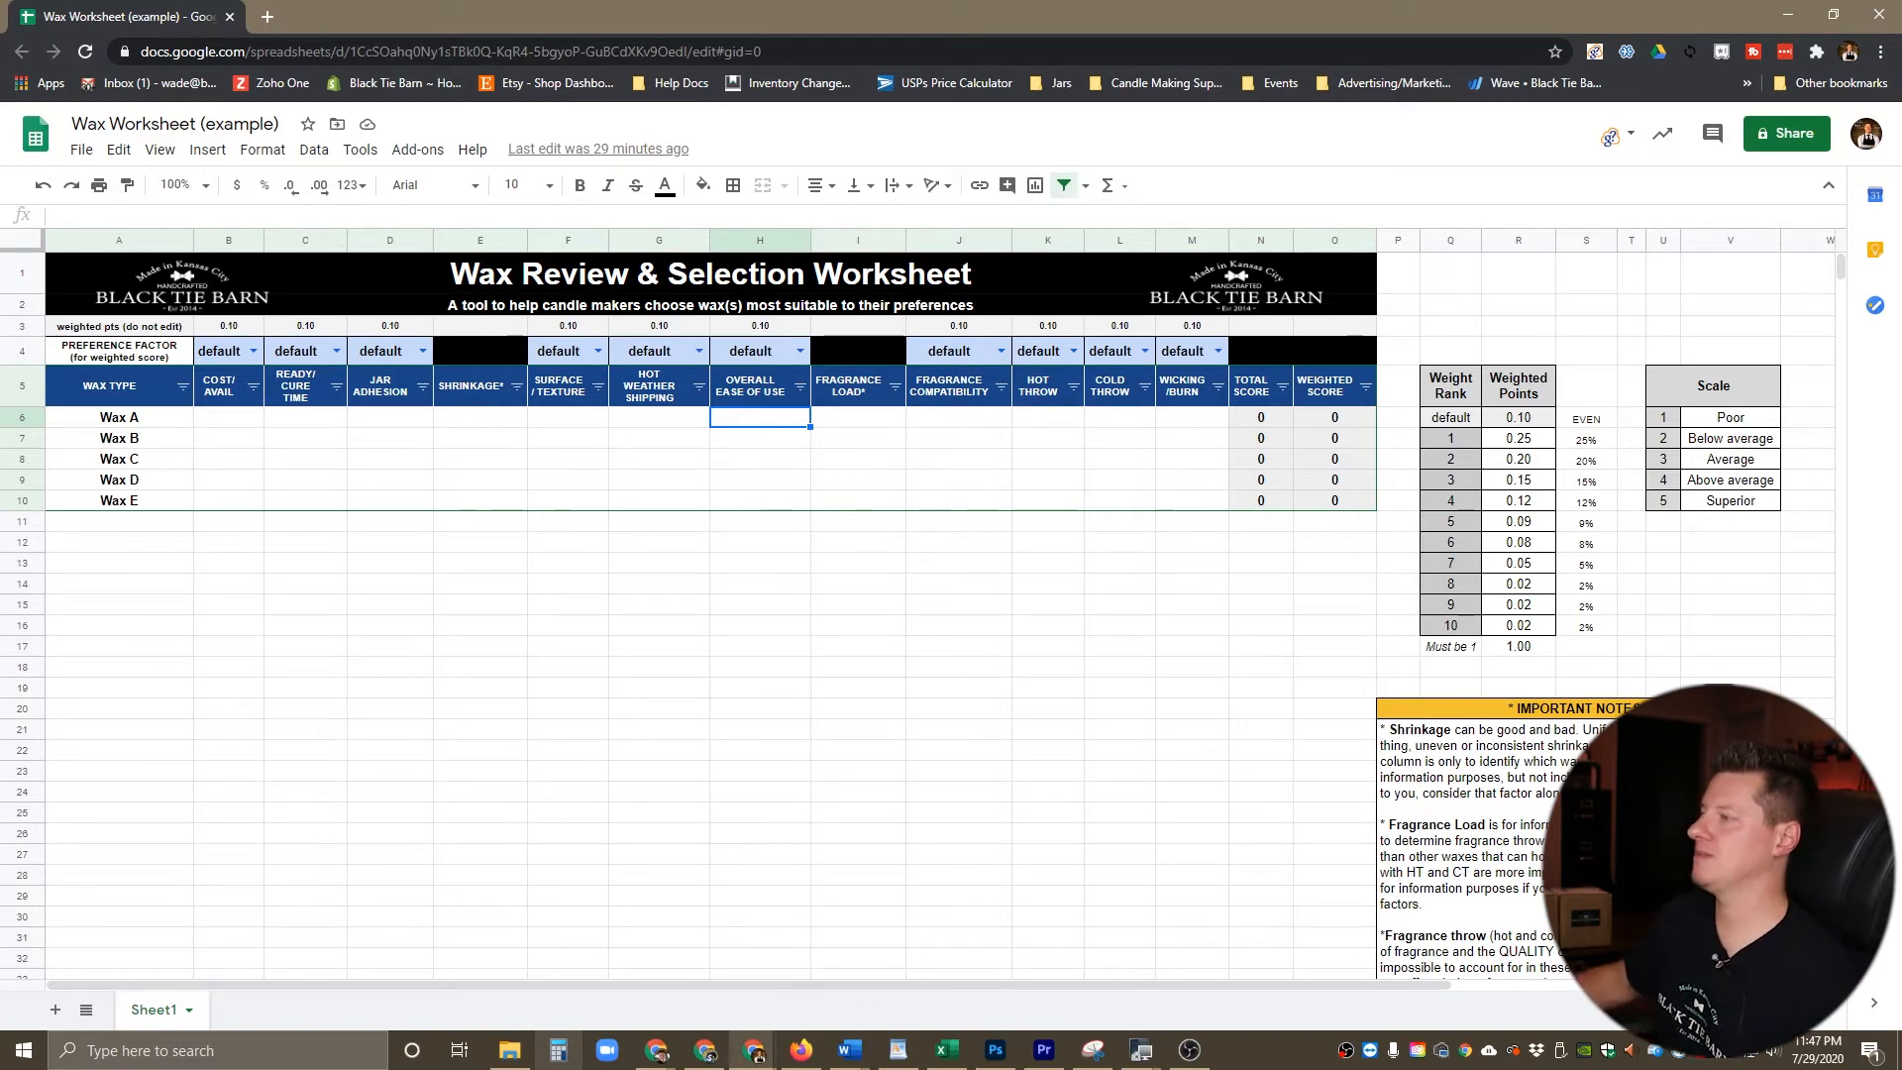
left_click(958, 417)
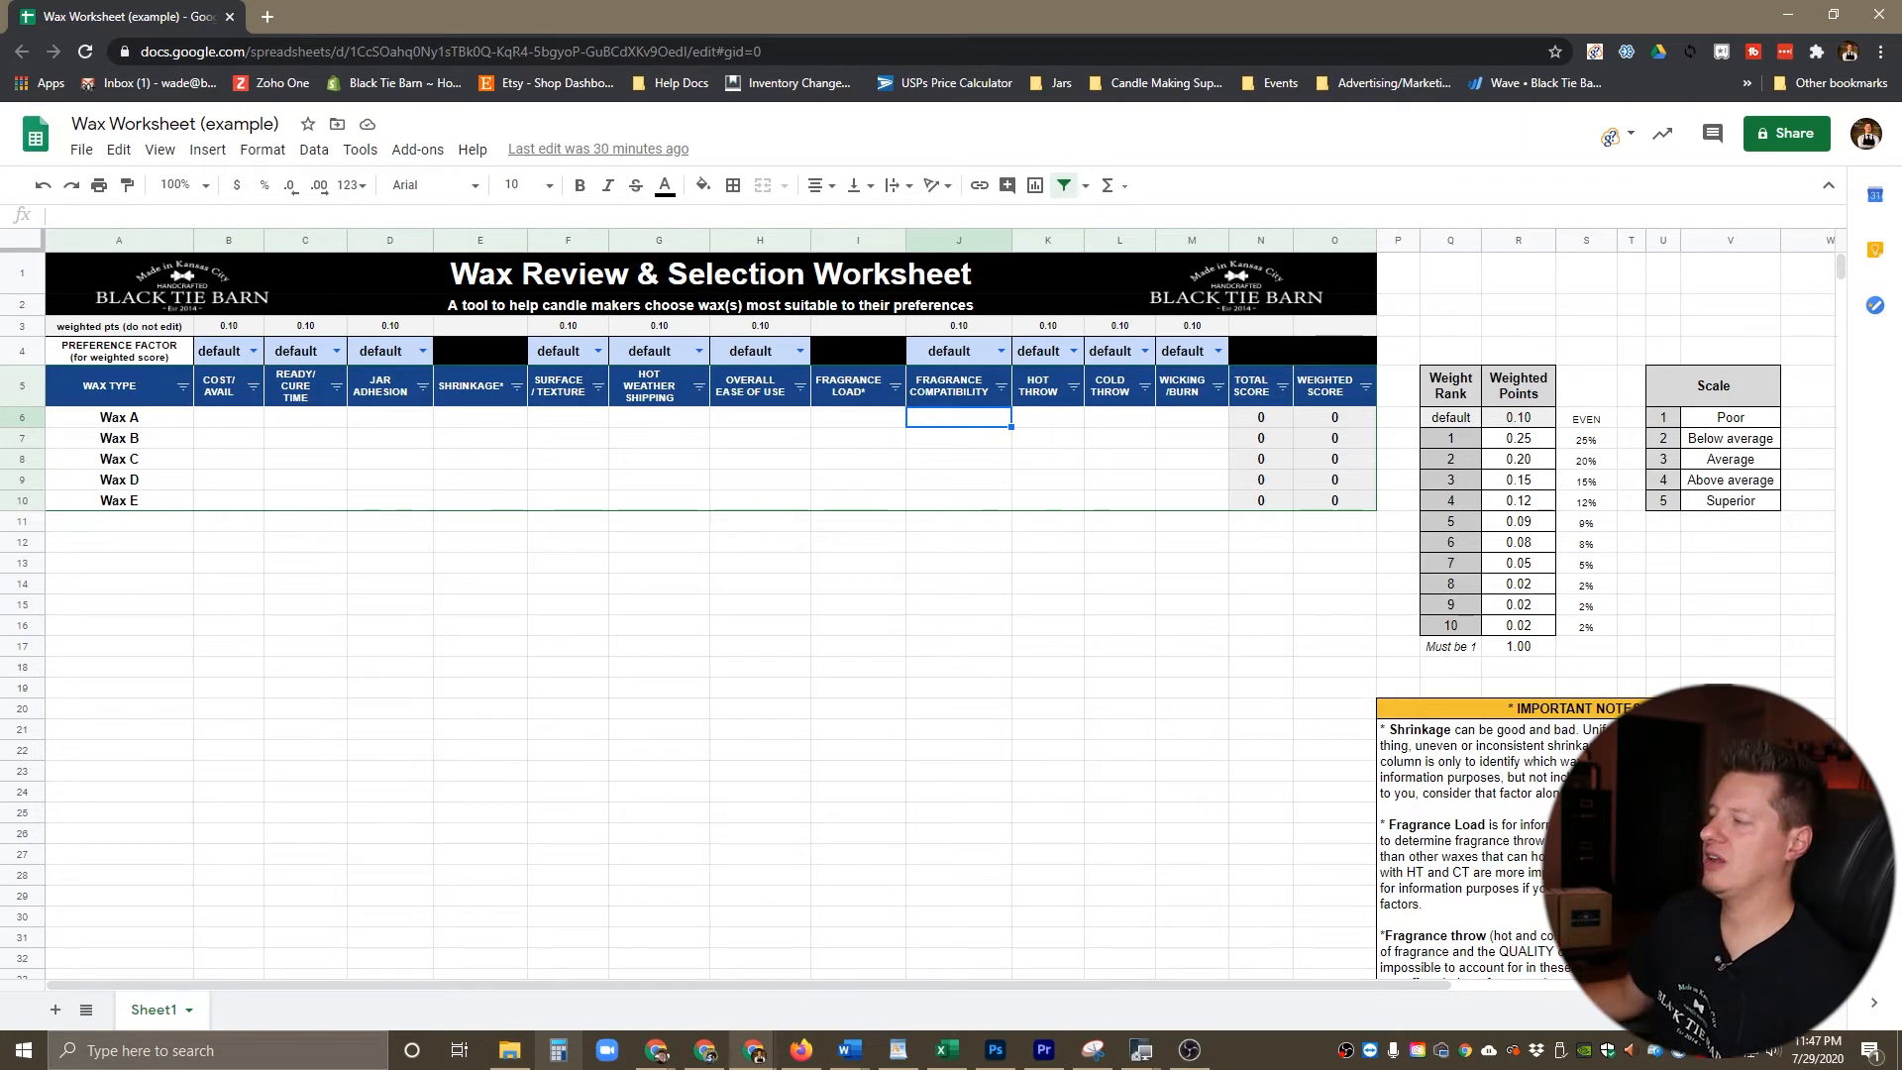
left_click(1048, 417)
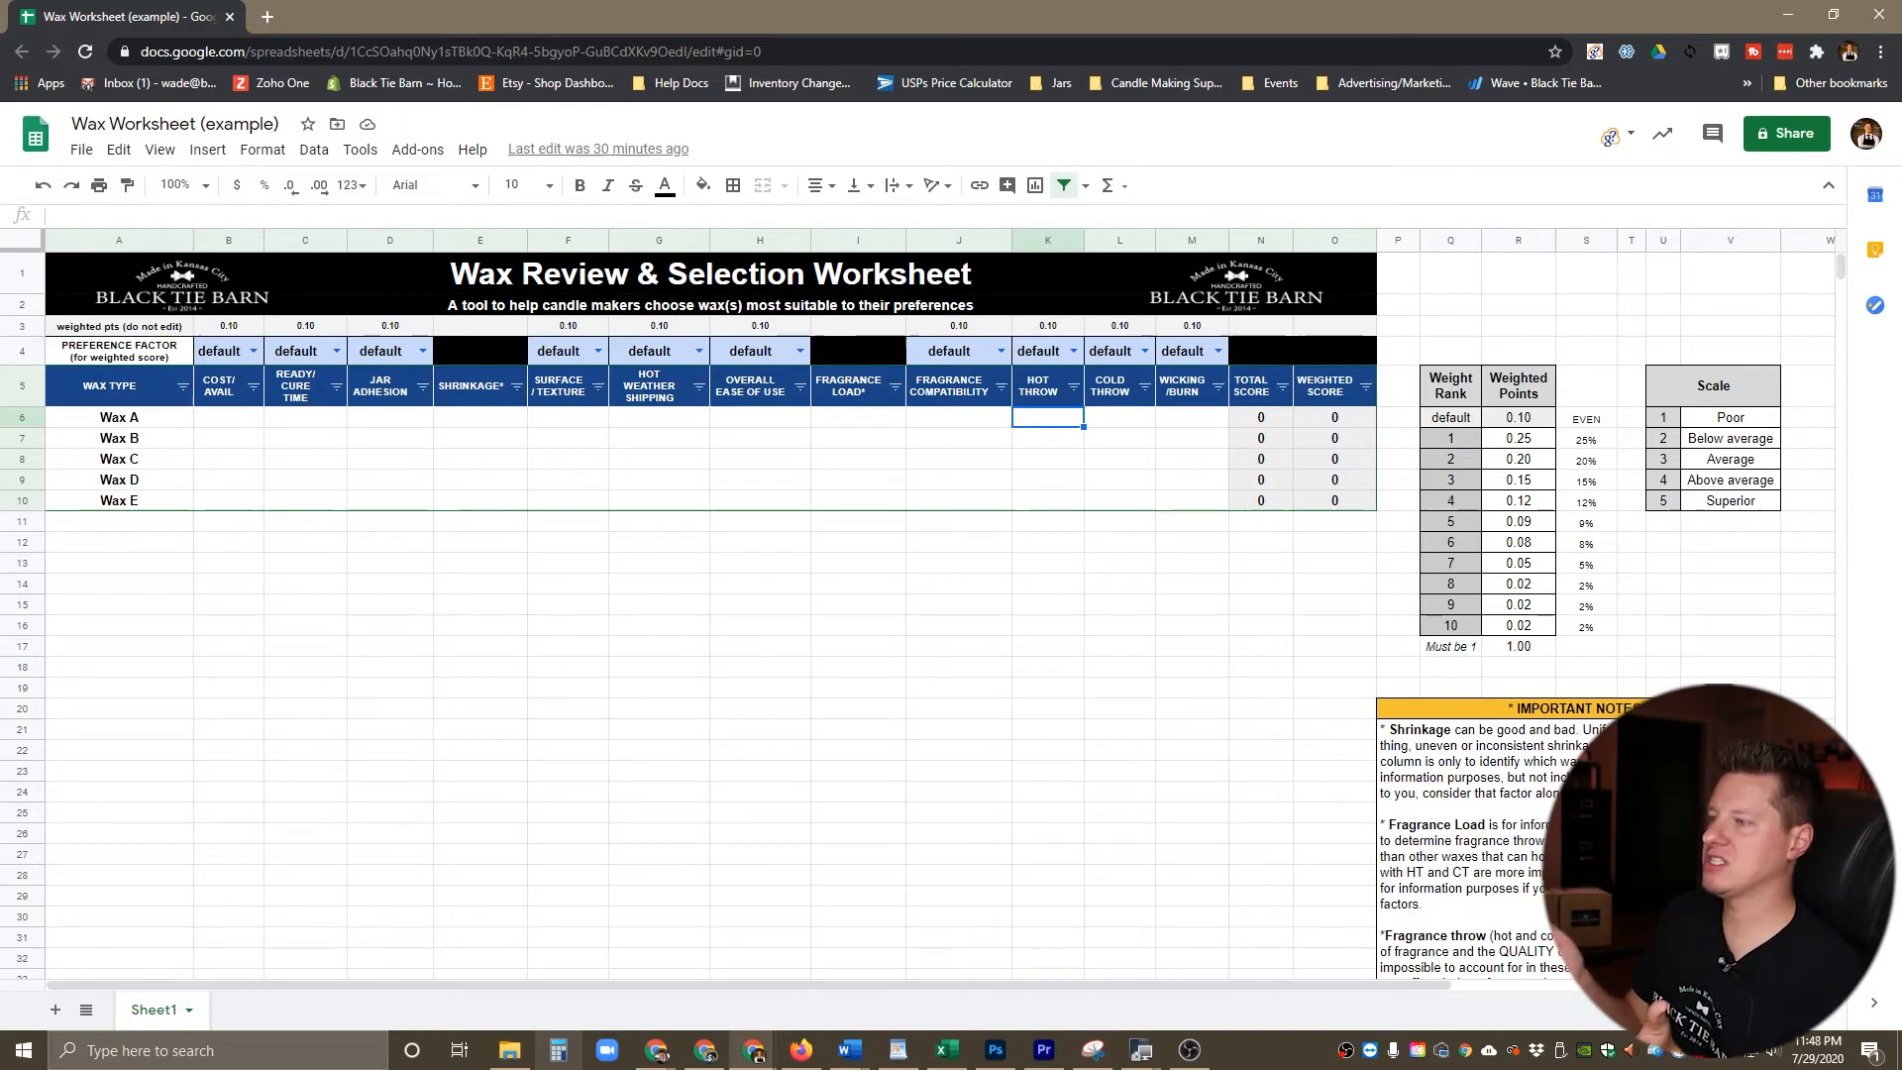
left_click(1119, 417)
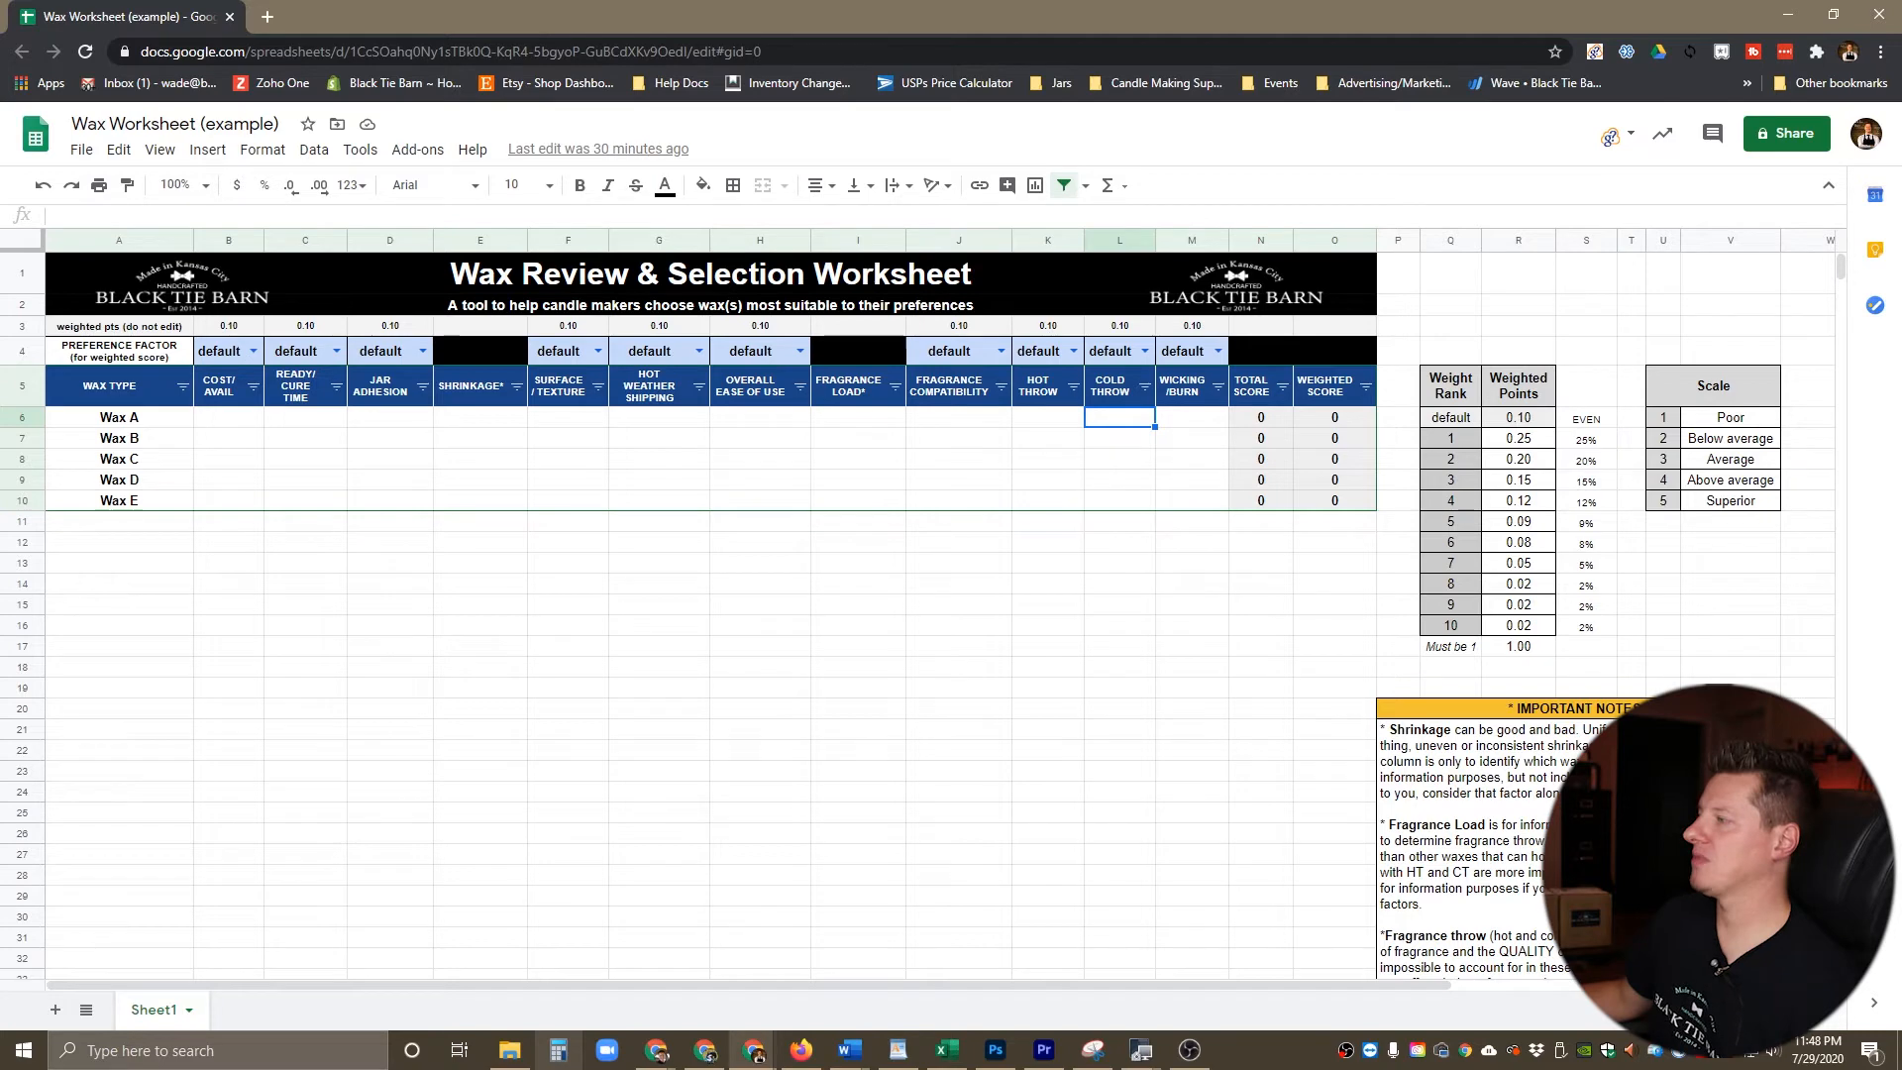
left_click(1192, 417)
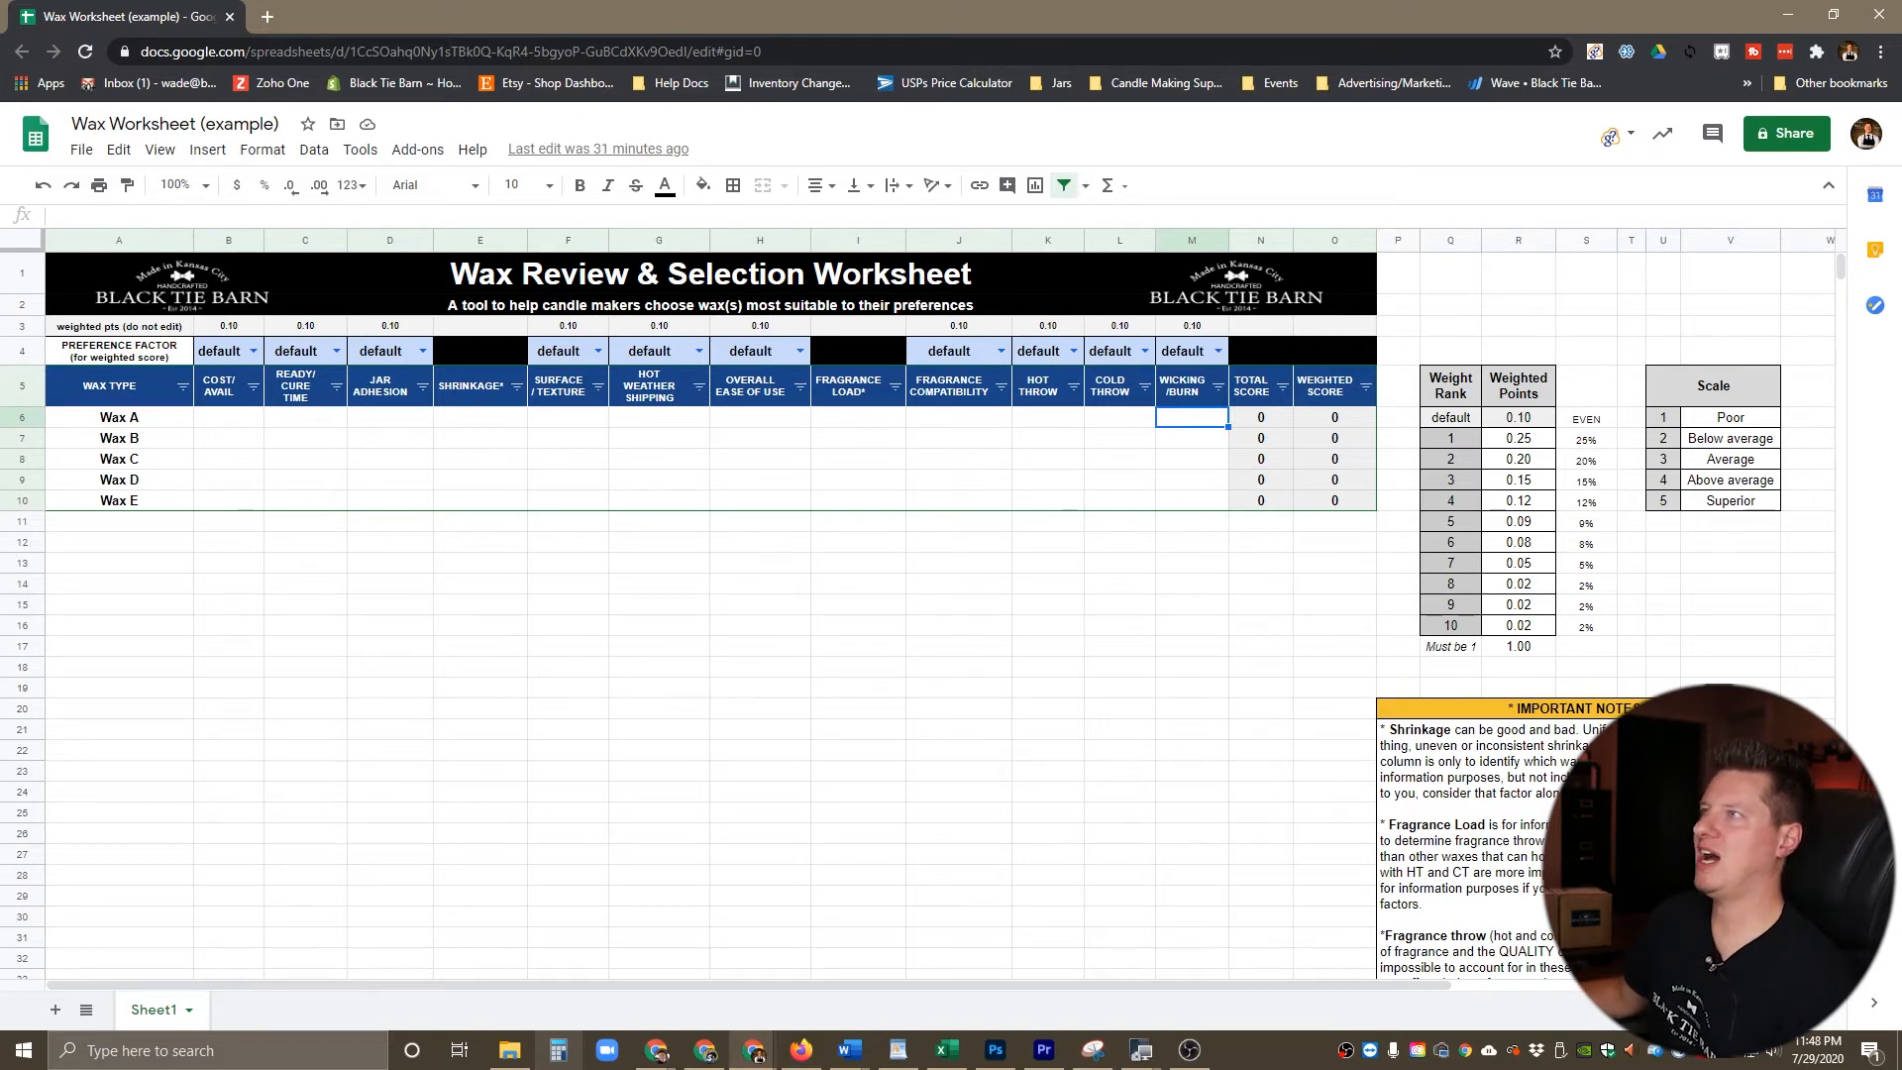
Step: Paste the prepared example ratings for Wax A through Wax E into the table, starting at cell B6
left_click(229, 417)
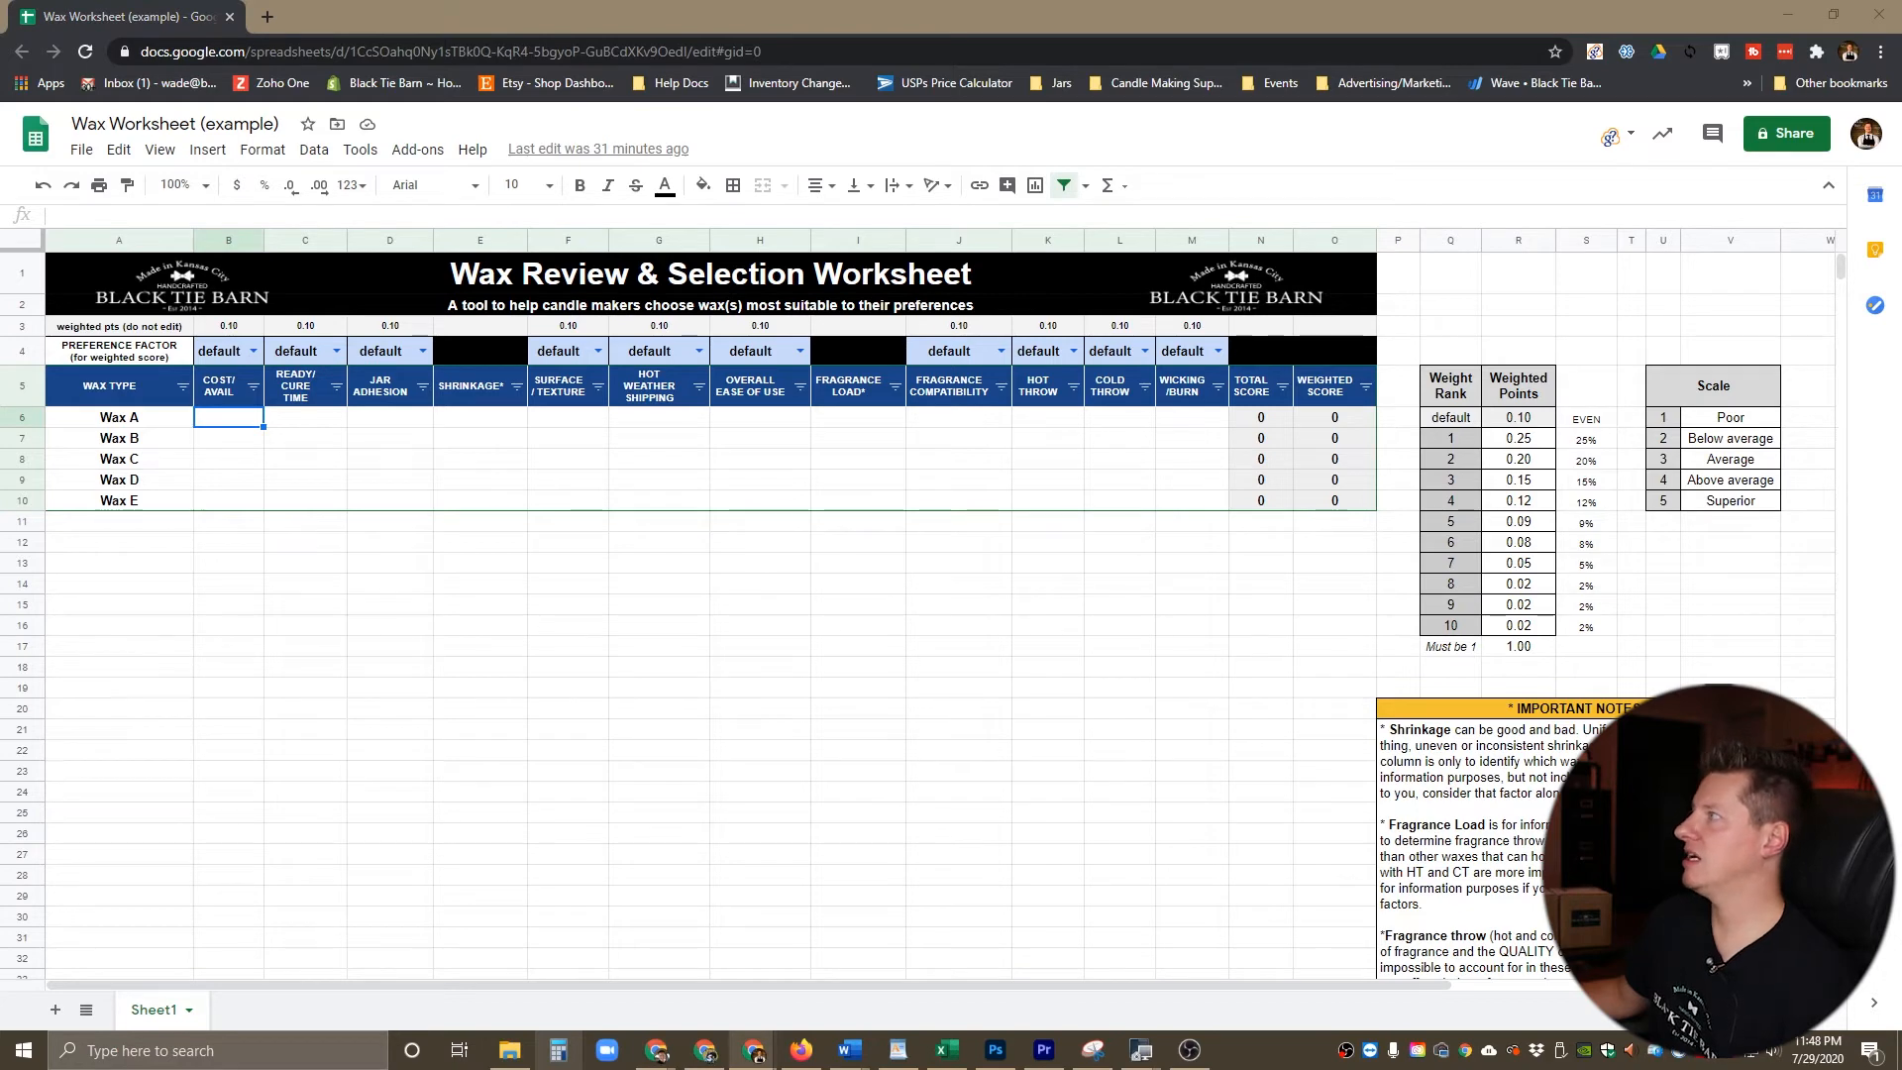
key("alt+Tab")
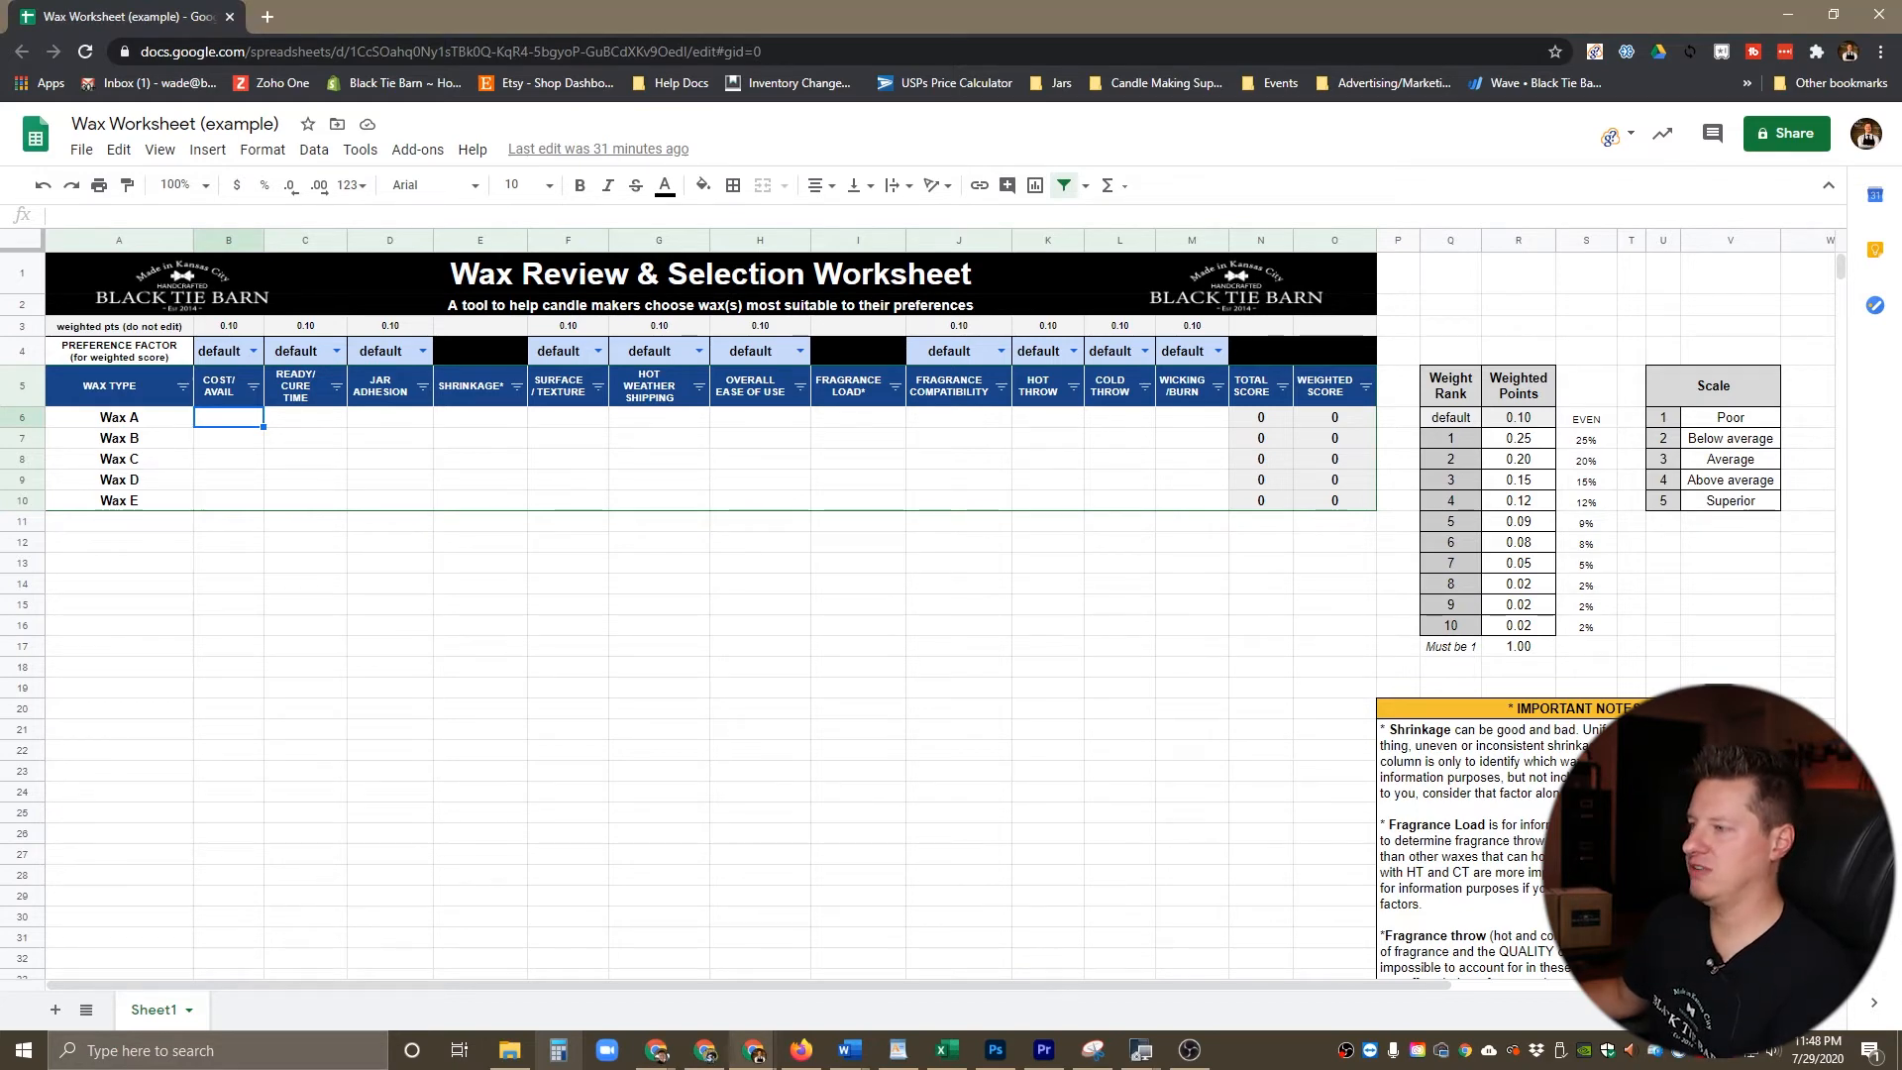
type("5\t1\t5\tmoderate\t1\t2\t4\t~10%\t2\t2\t5\t4 2\t5\t4\tlow\t3\t3\t3\t~12%\t5\t5\t5\t3 3\t5\t3\tmoderate\t3\t3\t4\t~10%\t5\t4\t3\t3 4\t4\t3\tmoderate\t4\t5\t3\t~10%\t4\t4\t3\t3 3\t3\t5\tlow\t4\t3\t5\t~10%\t3\t3\t4\t5")
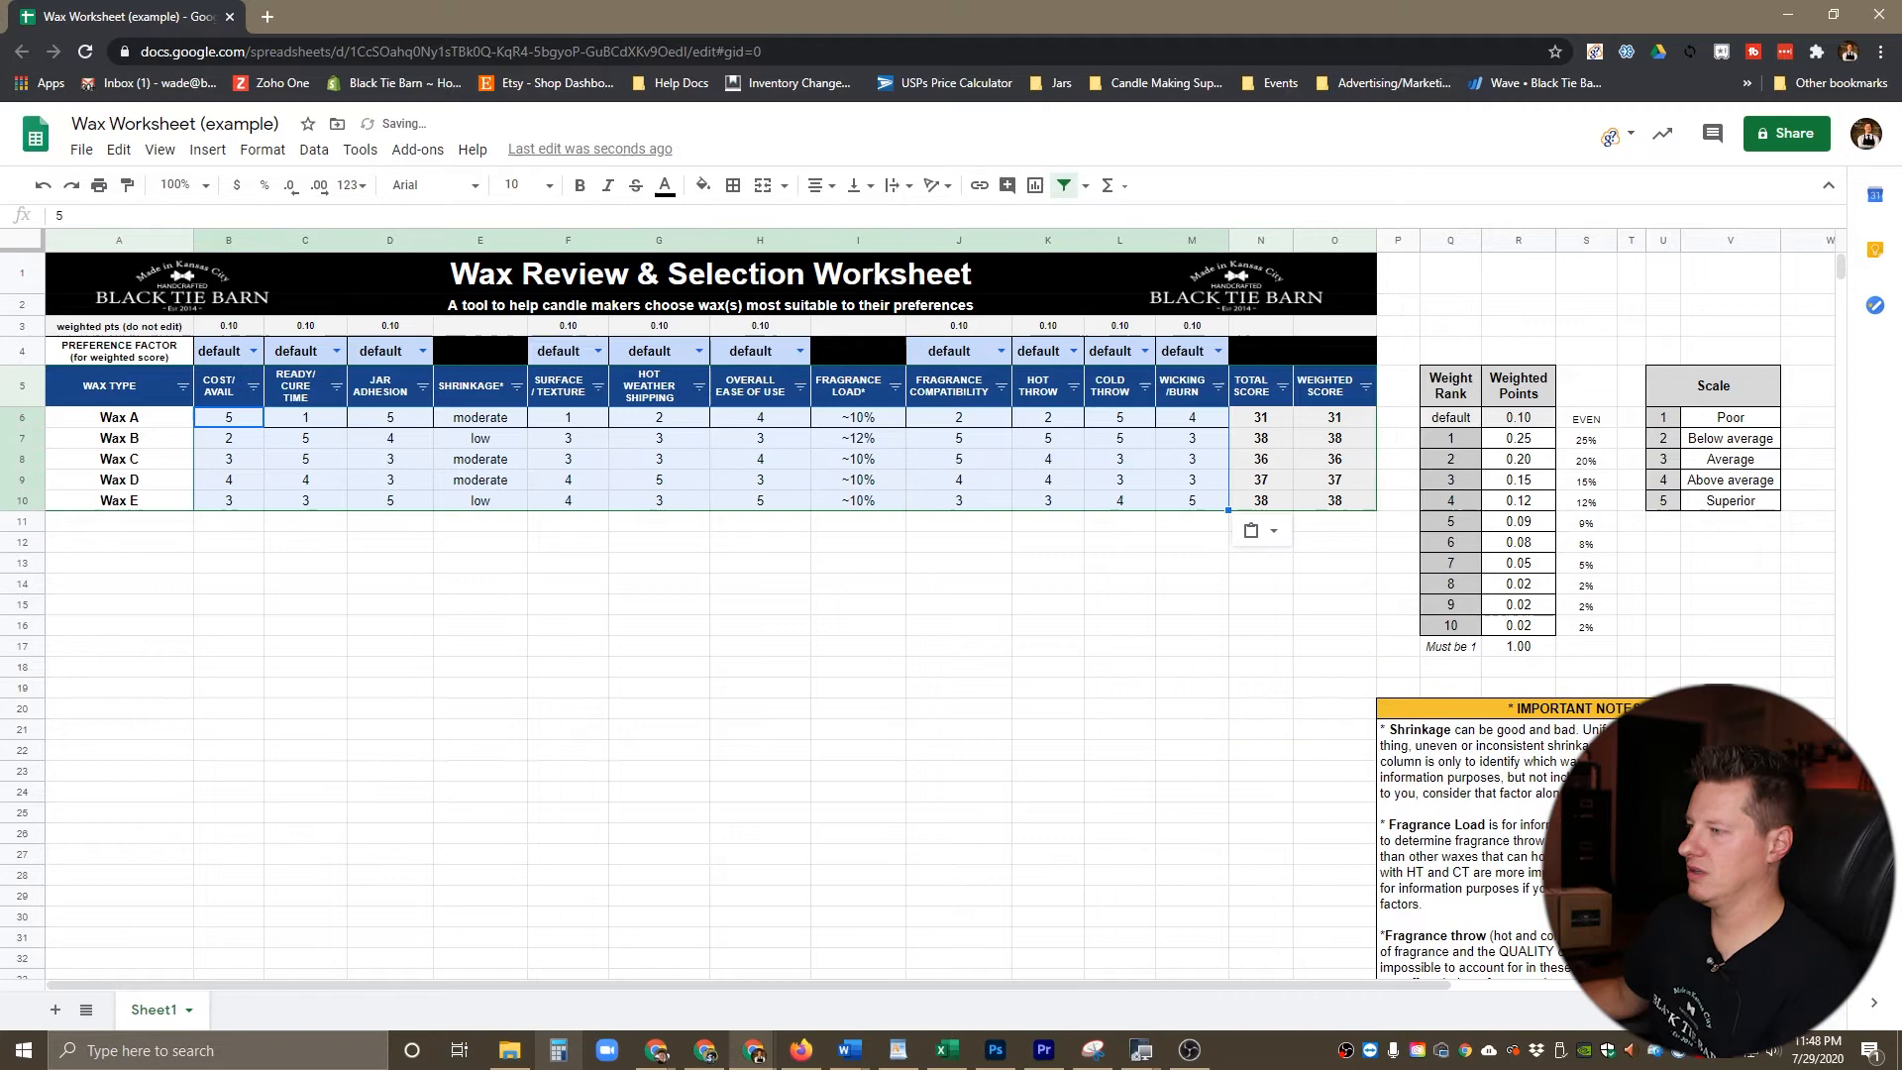
left_click(480, 626)
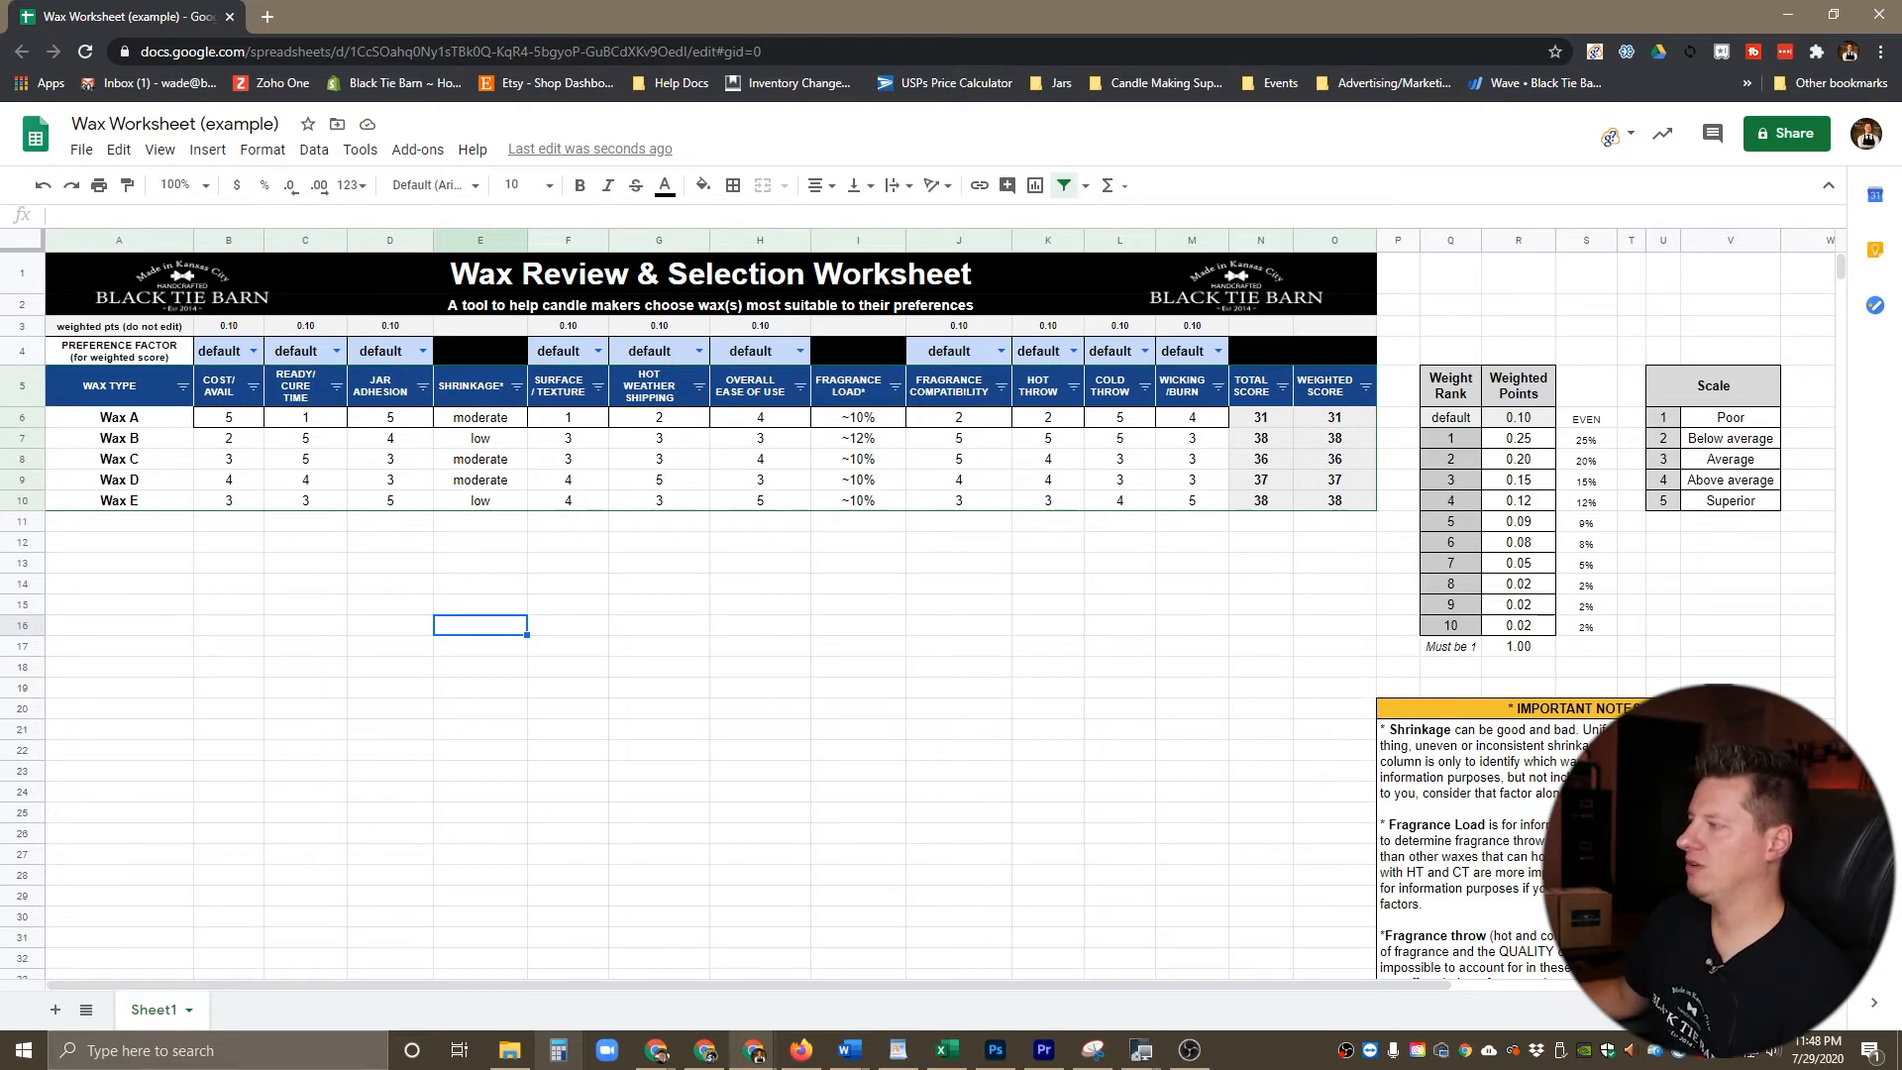
Step: Clear the cell borders from the Wax A ratings in B6:M6
left_click_drag(228, 417, 1192, 417)
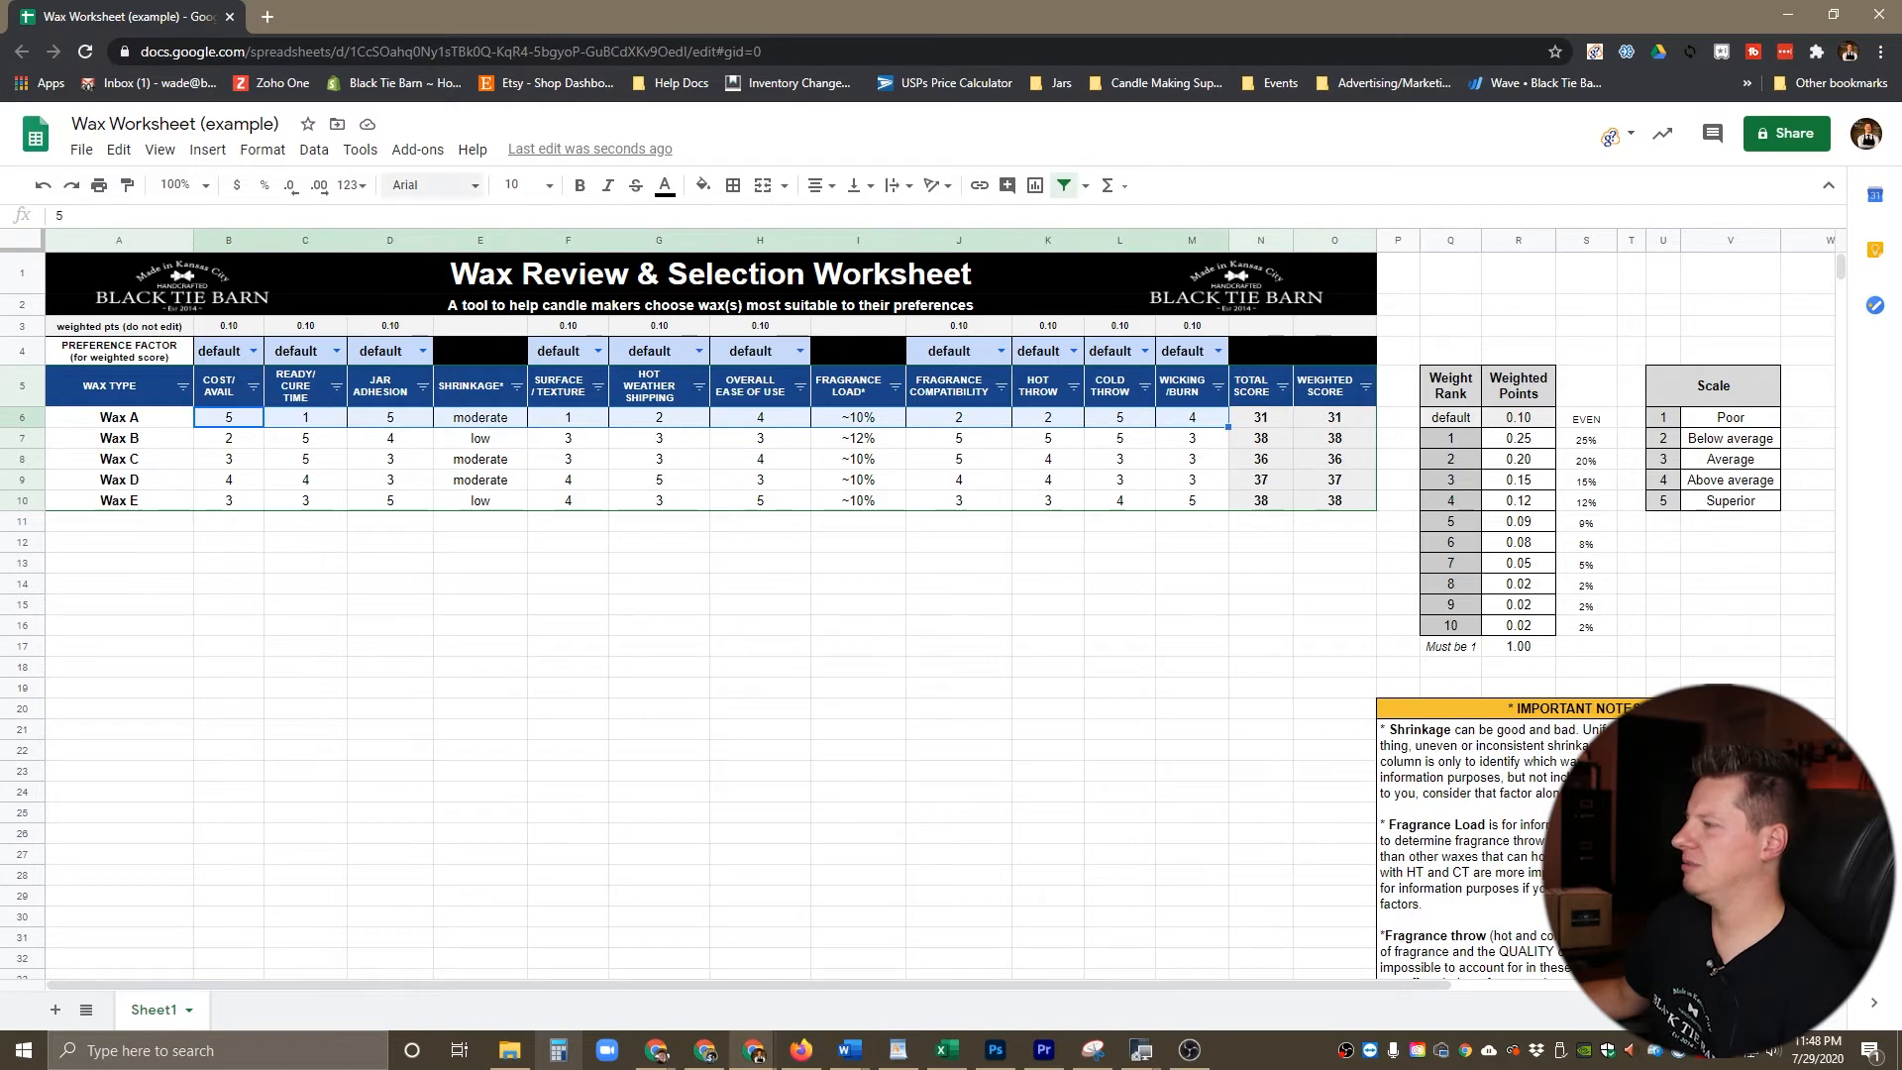
left_click(733, 185)
left_click(848, 254)
left_click(480, 667)
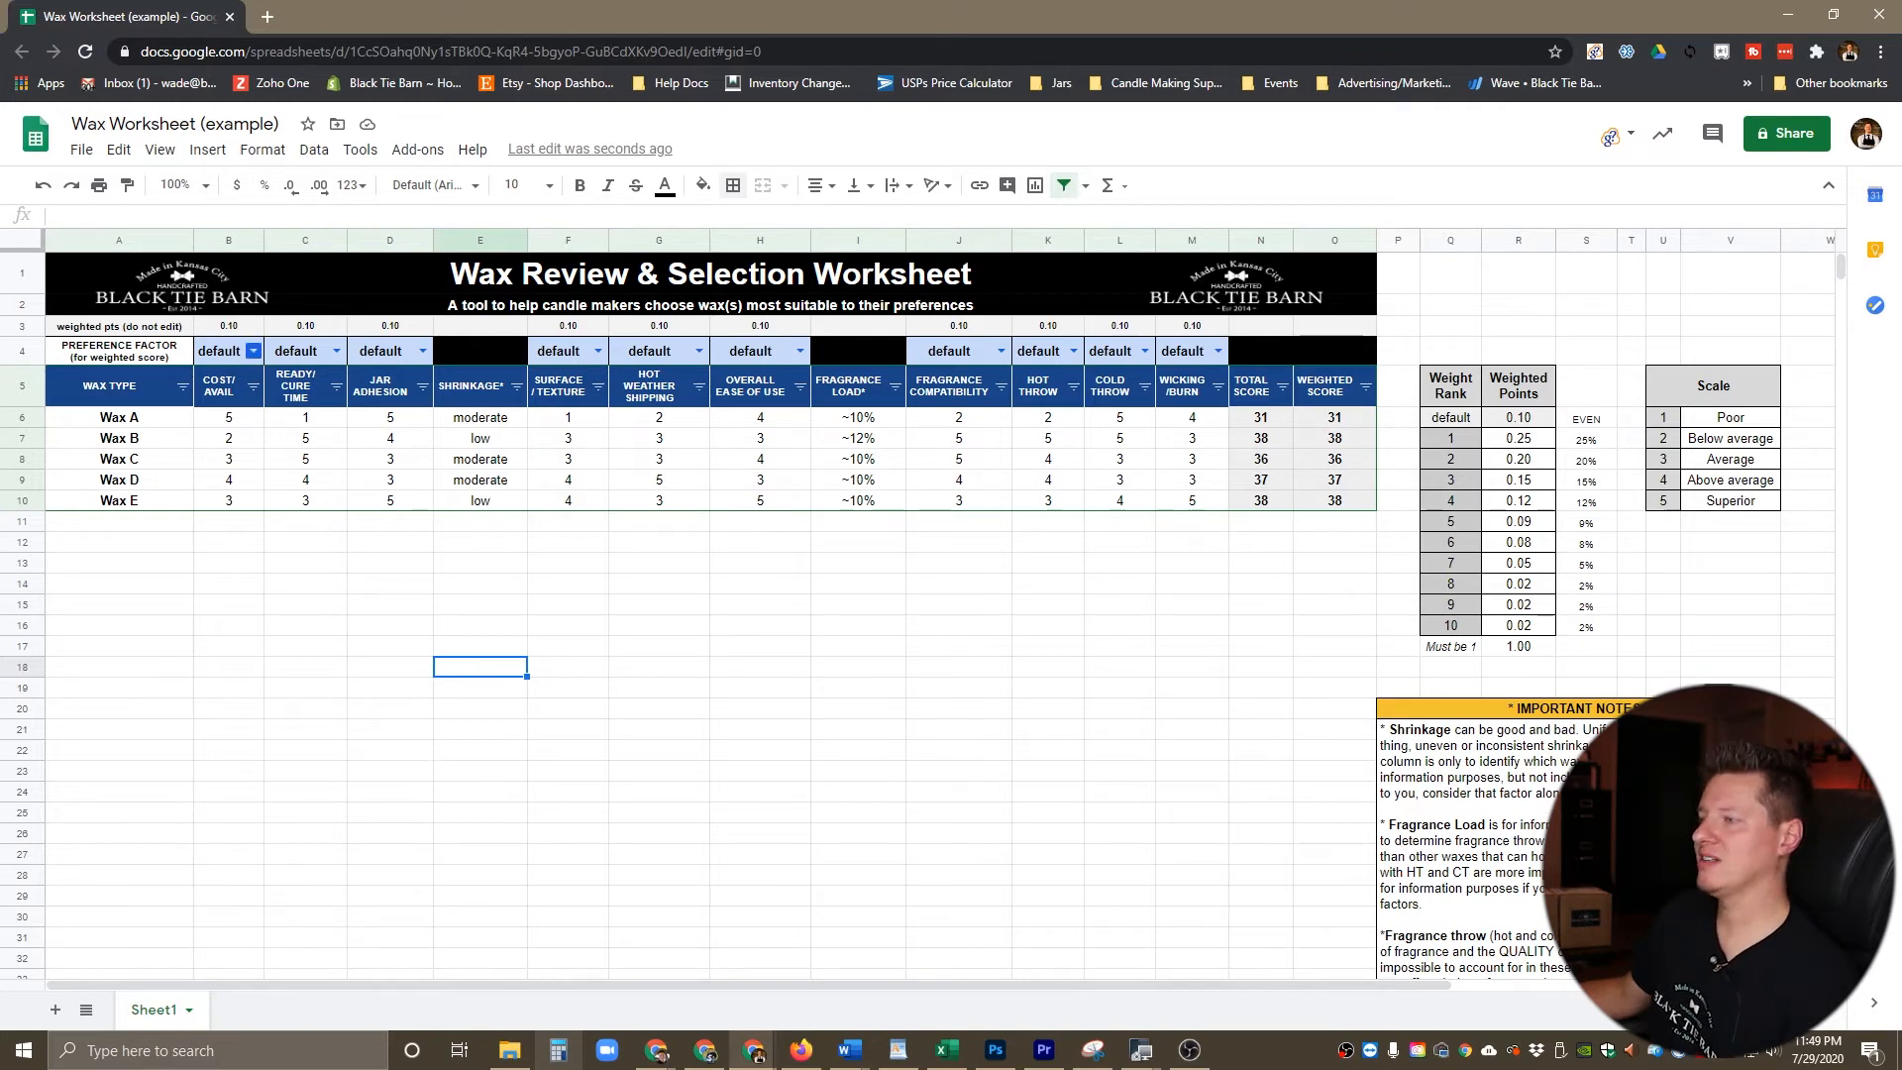
Step: Look at the preference factor choices for Cost/Avail and Ready/Cure Time and the filter options of the Surface/Texture column
left_click(254, 351)
left_click(337, 351)
left_click(390, 583)
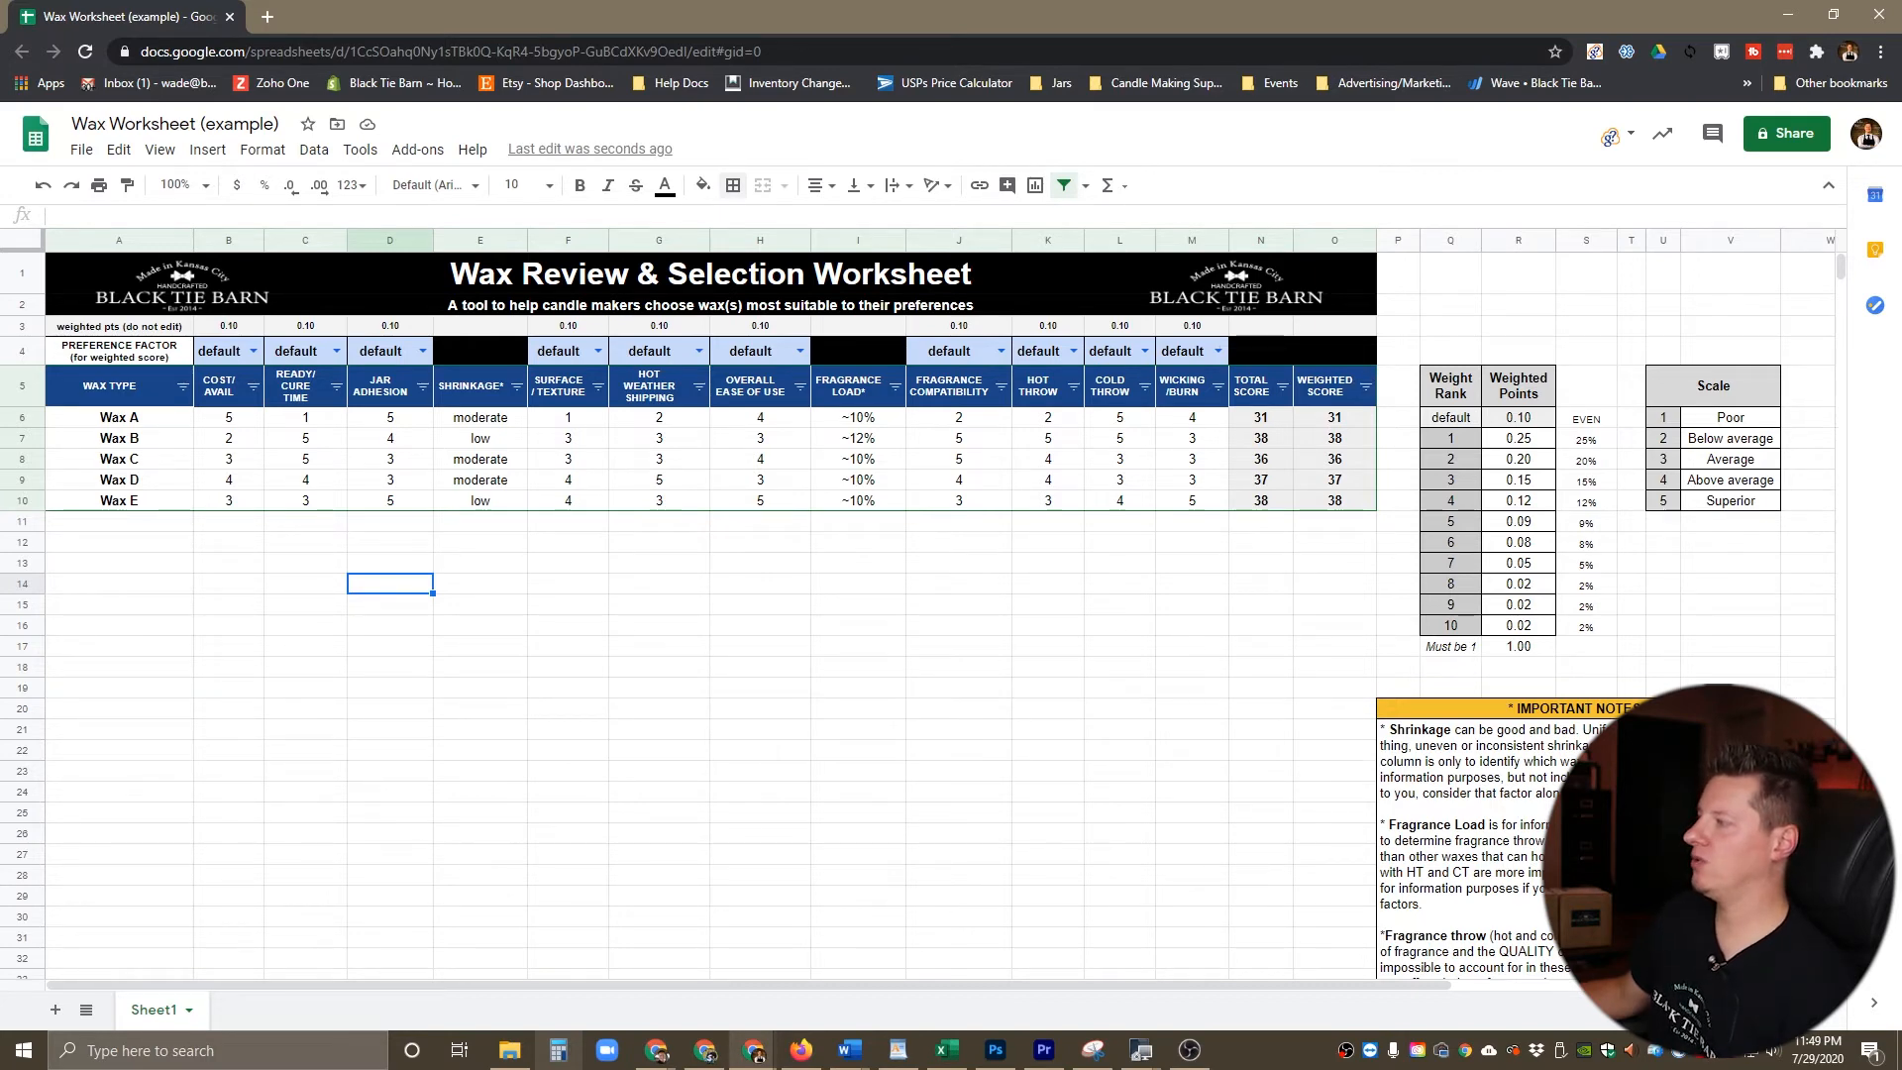
left_click(597, 386)
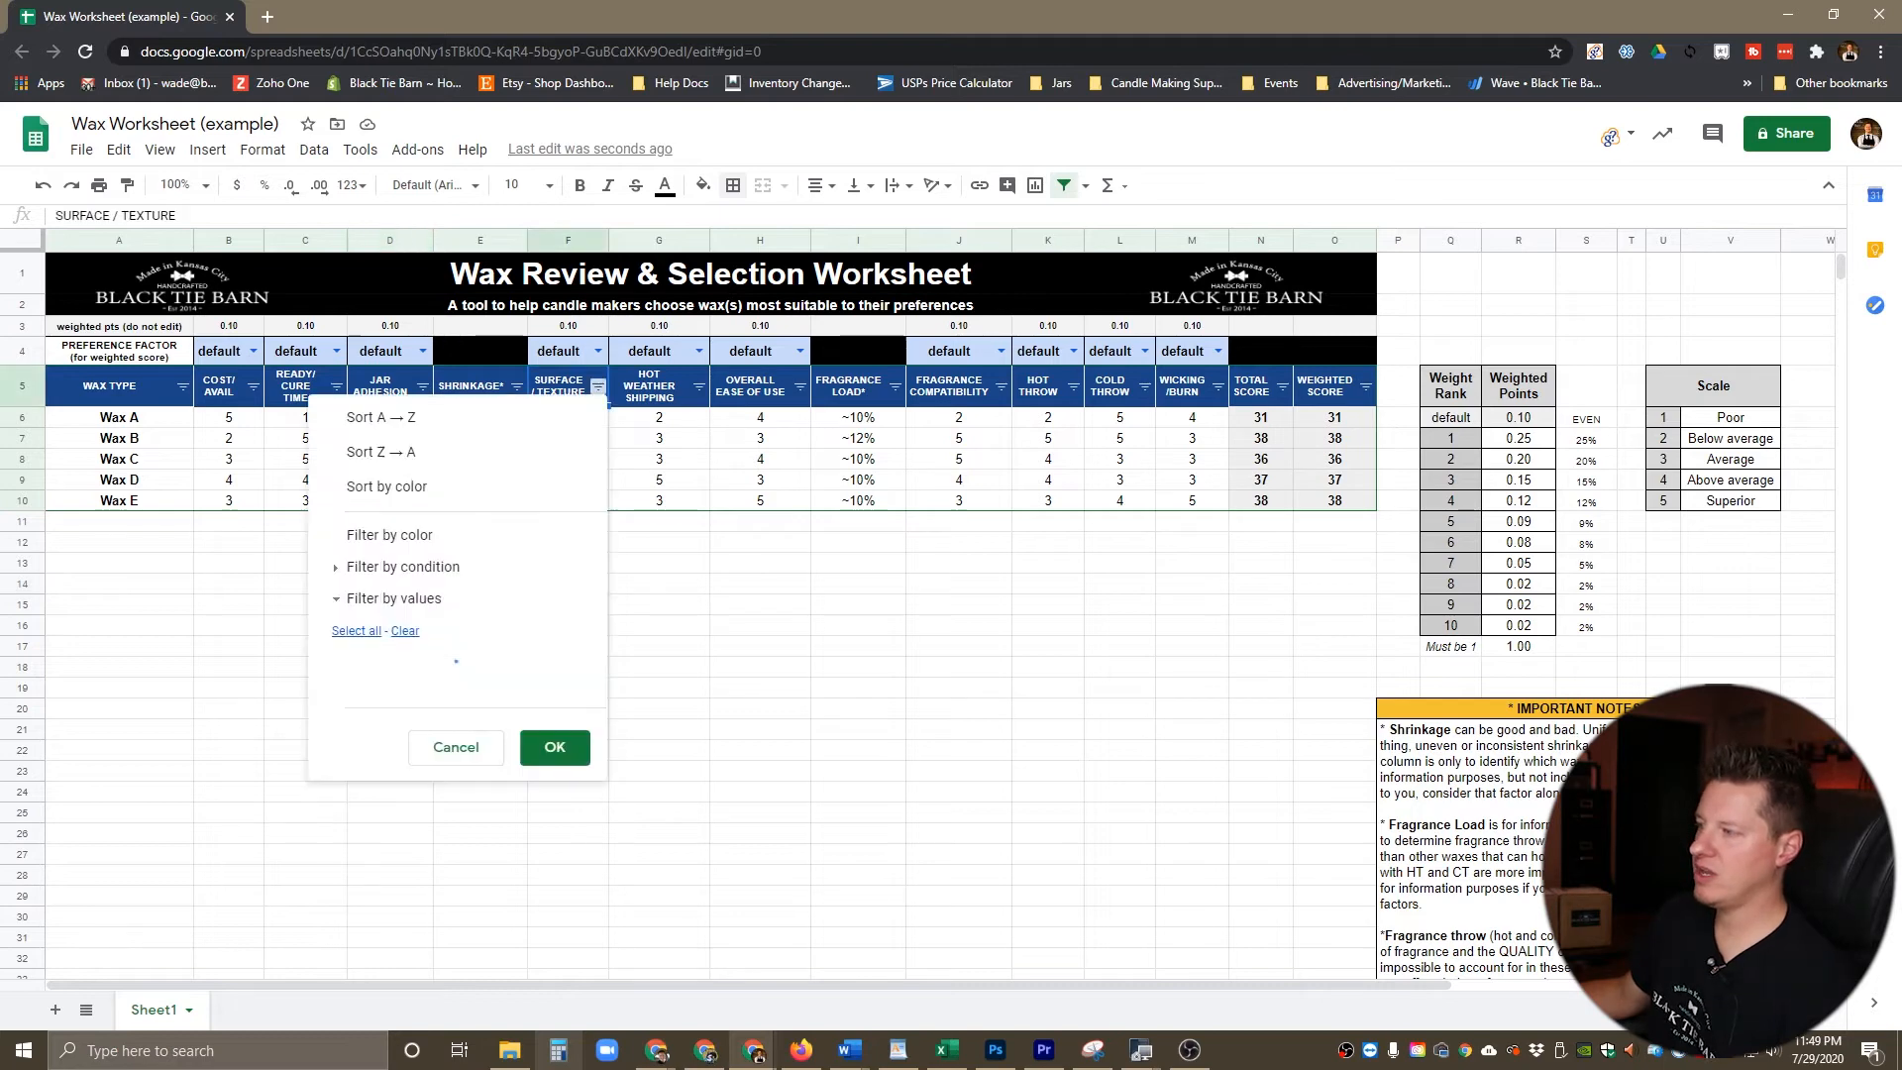
left_click(956, 542)
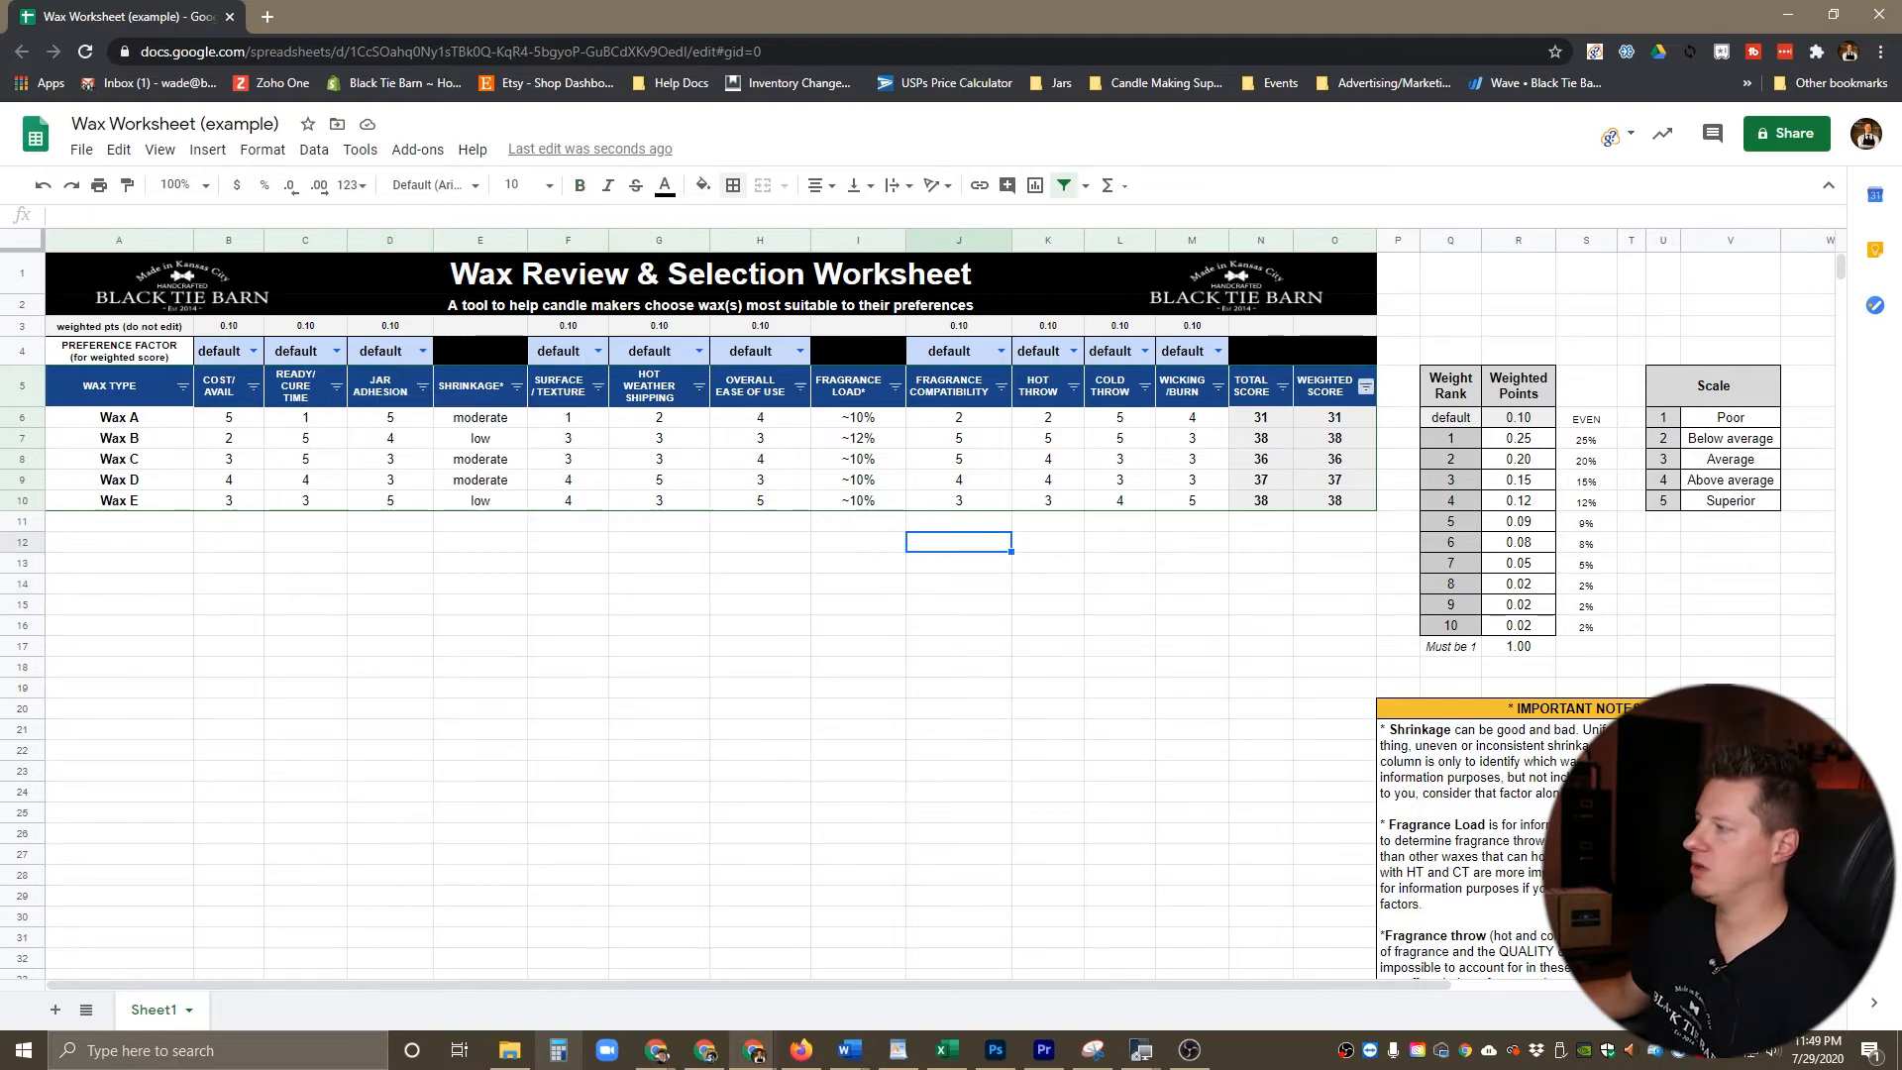
Step: Sort the wax rows by Weighted Score in descending order (Z → A) with all preference factors at default
left_click(1366, 386)
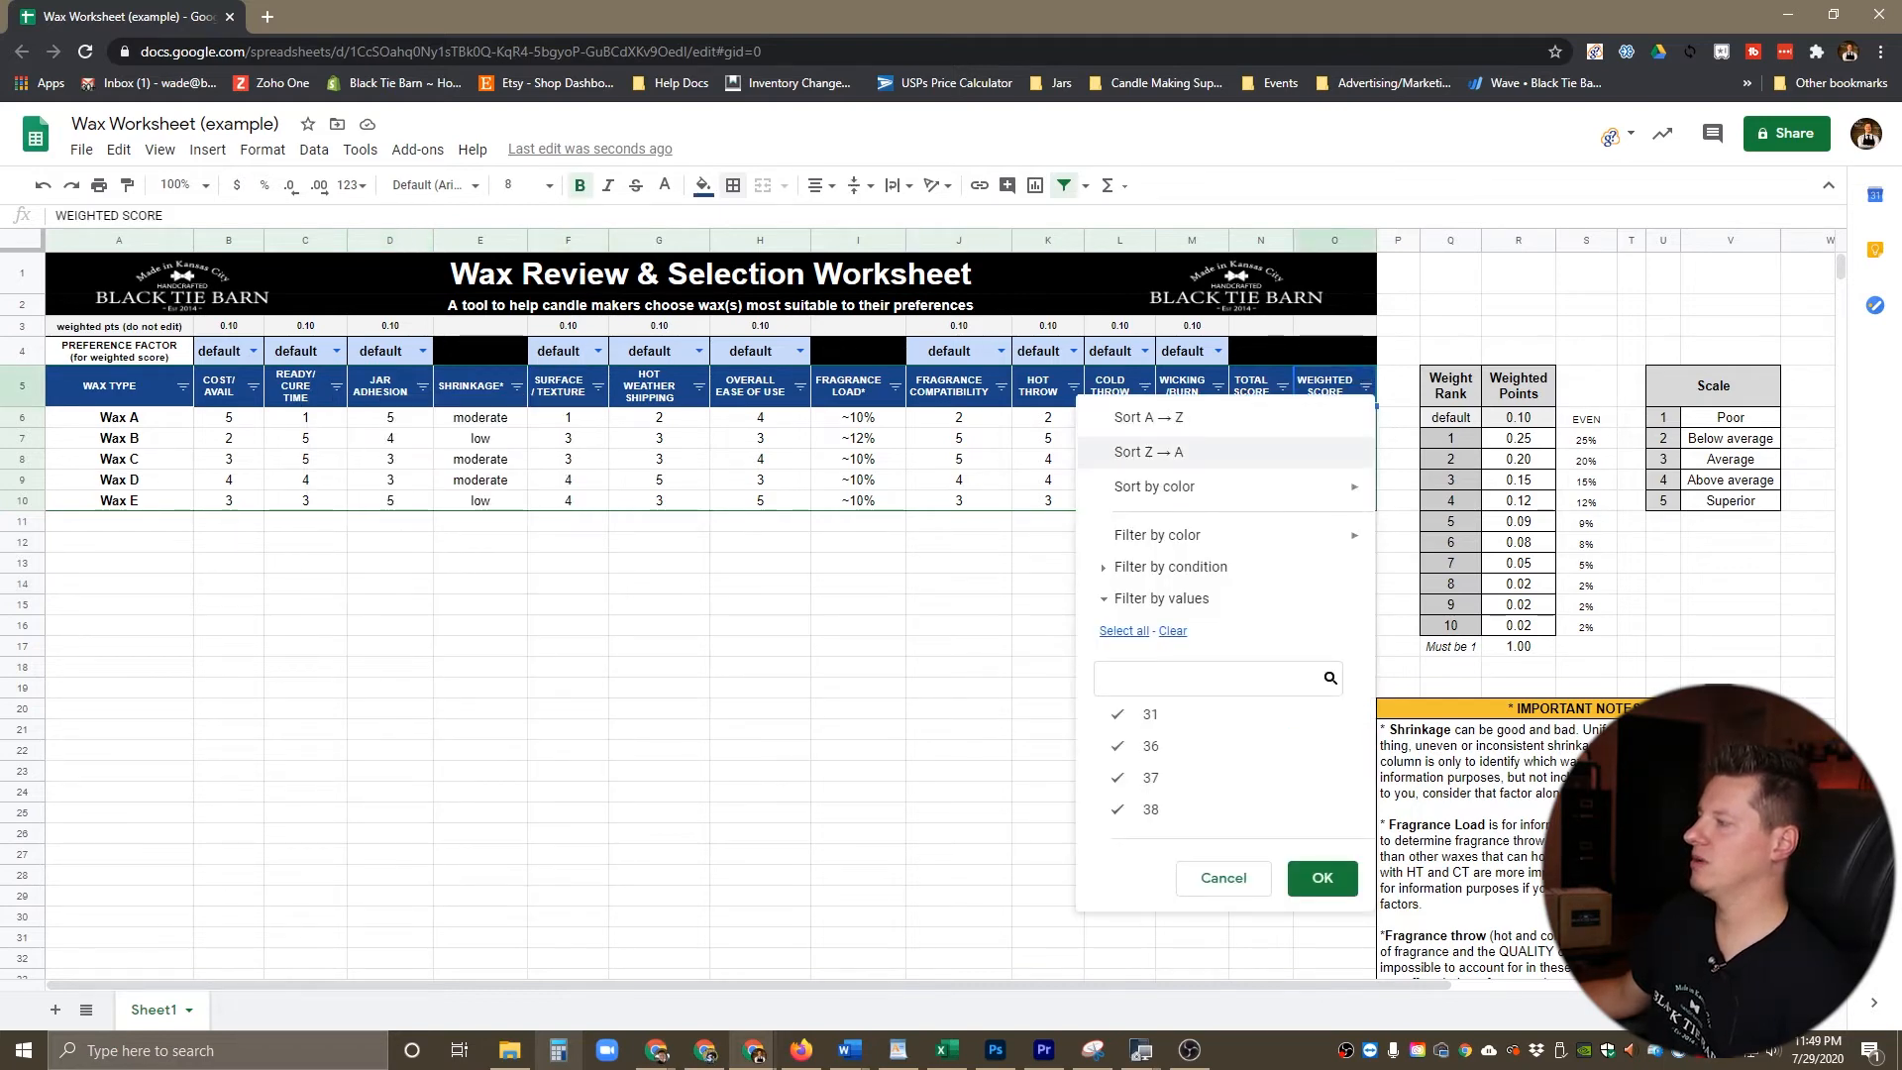
left_click(1150, 452)
left_click(1119, 542)
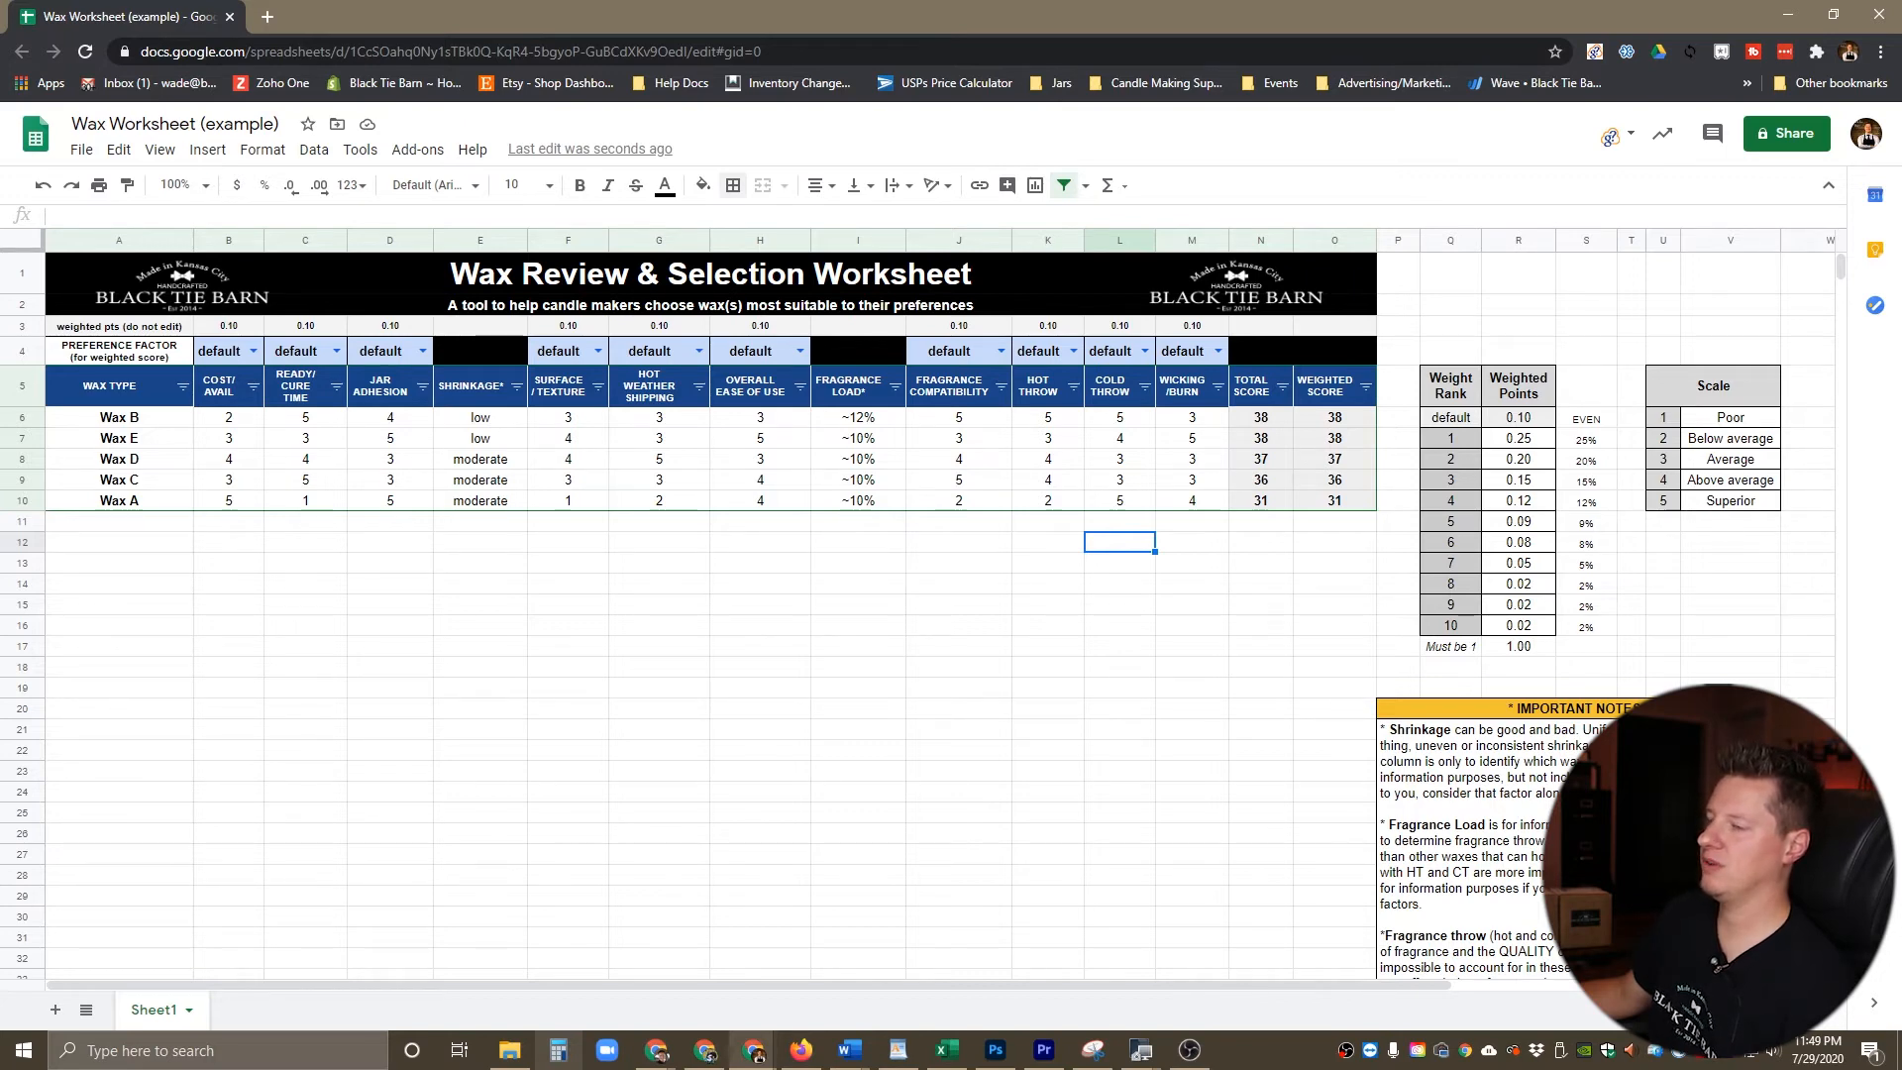
left_click(659, 522)
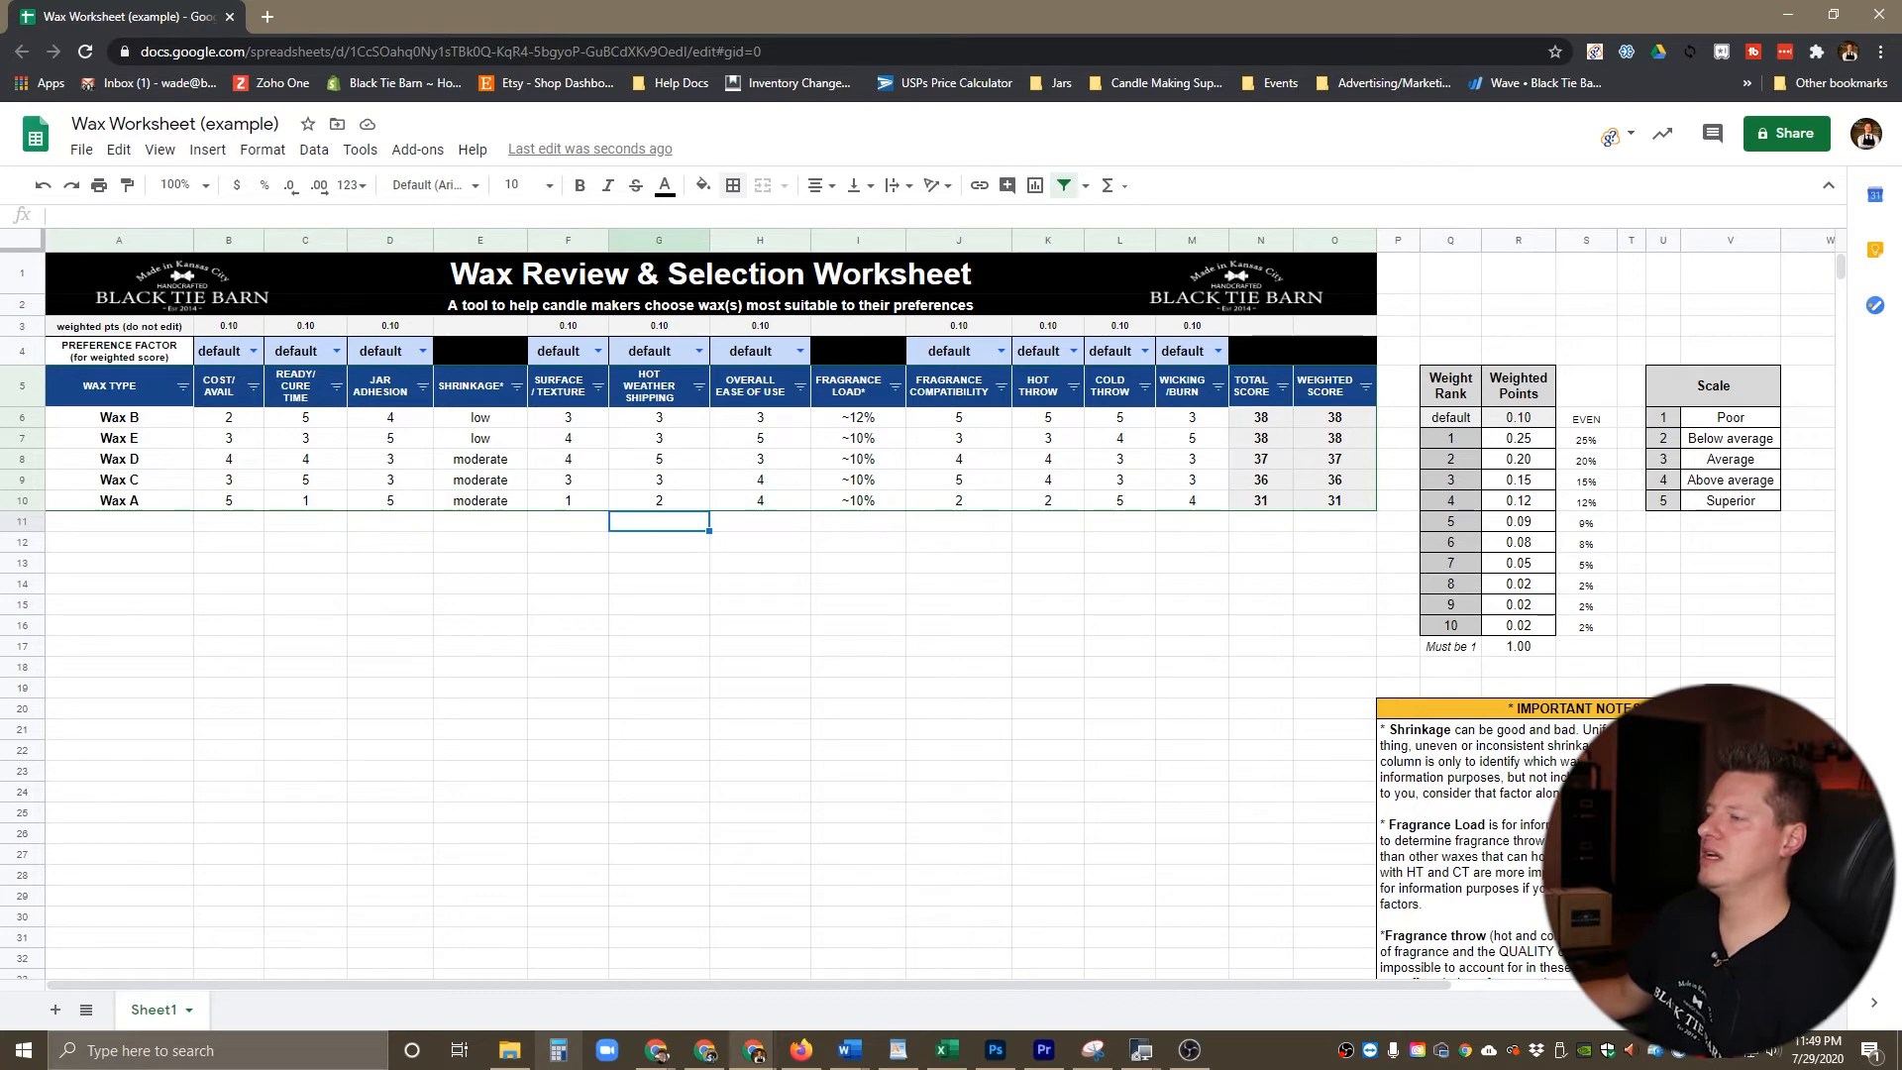
Step: Look at the preference factor choices available for Cost/Avail and Ready/Cure Time
left_click(254, 351)
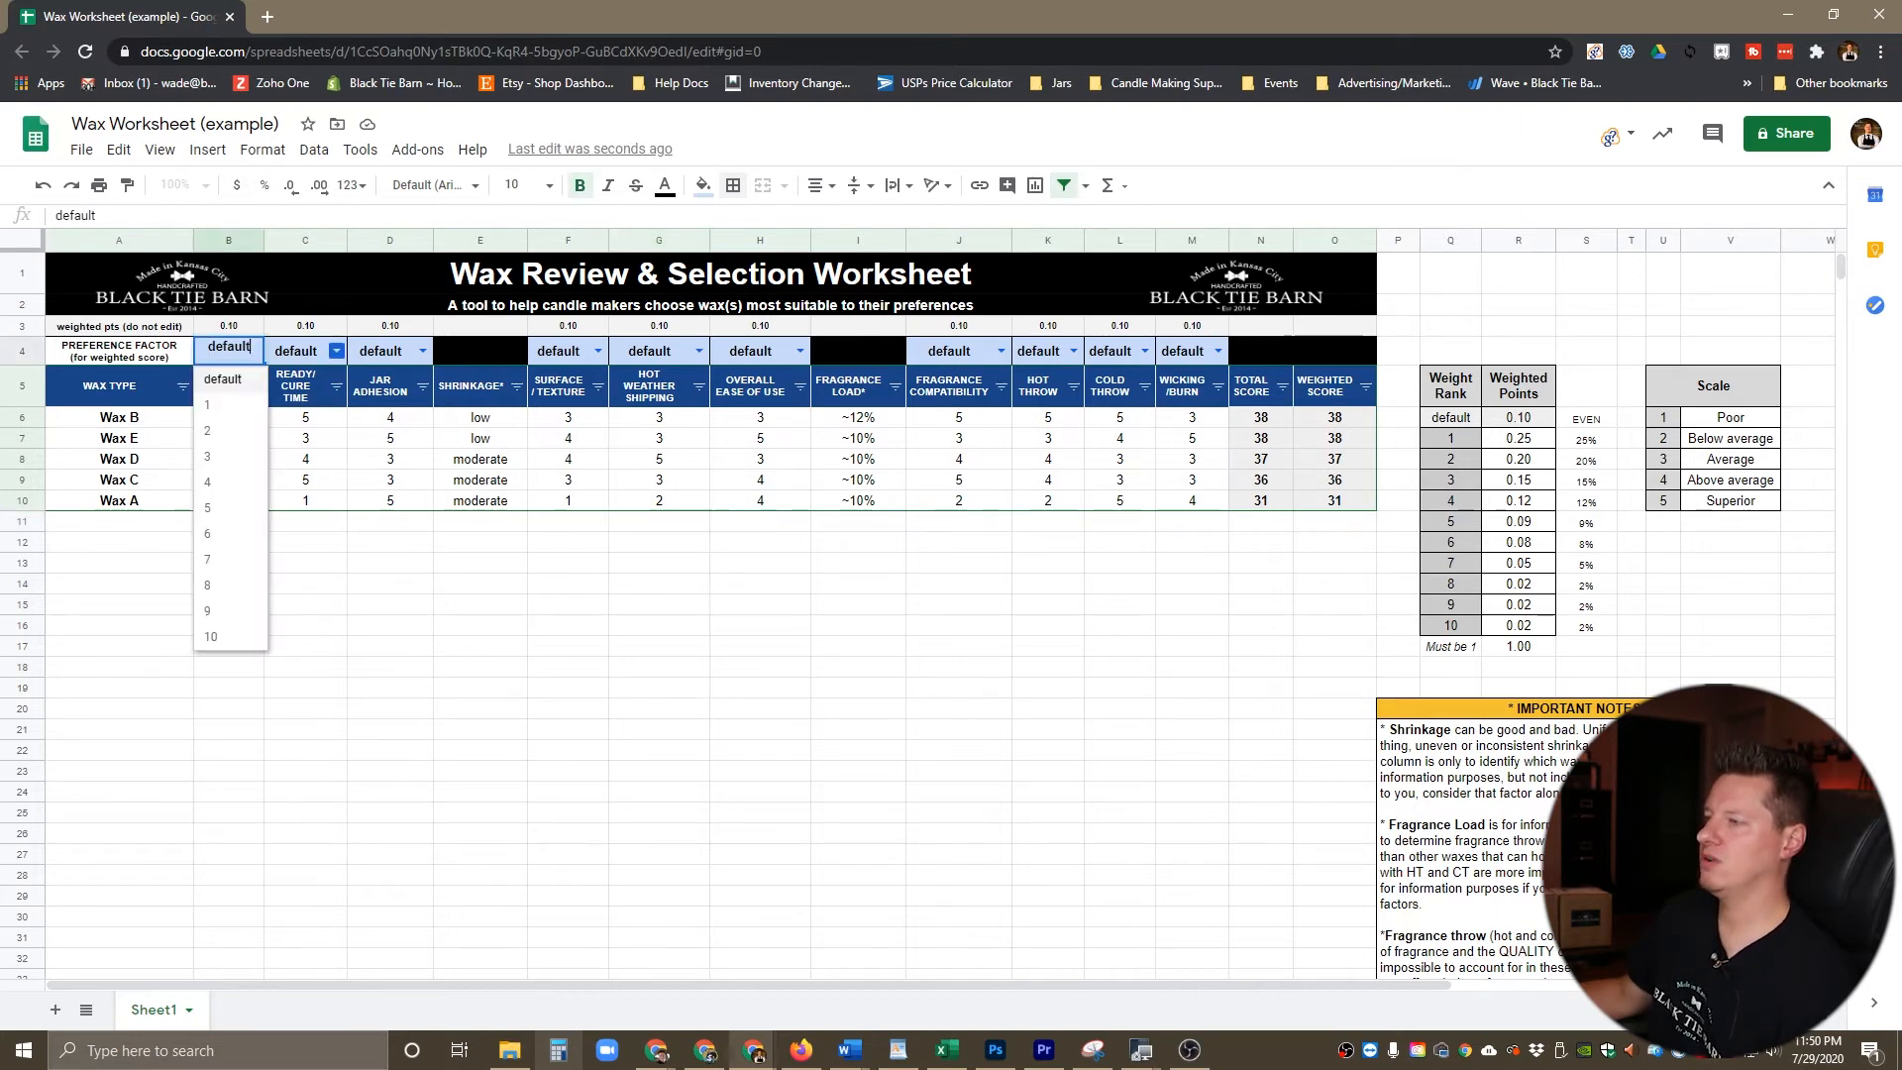
left_click(336, 351)
left_click(568, 584)
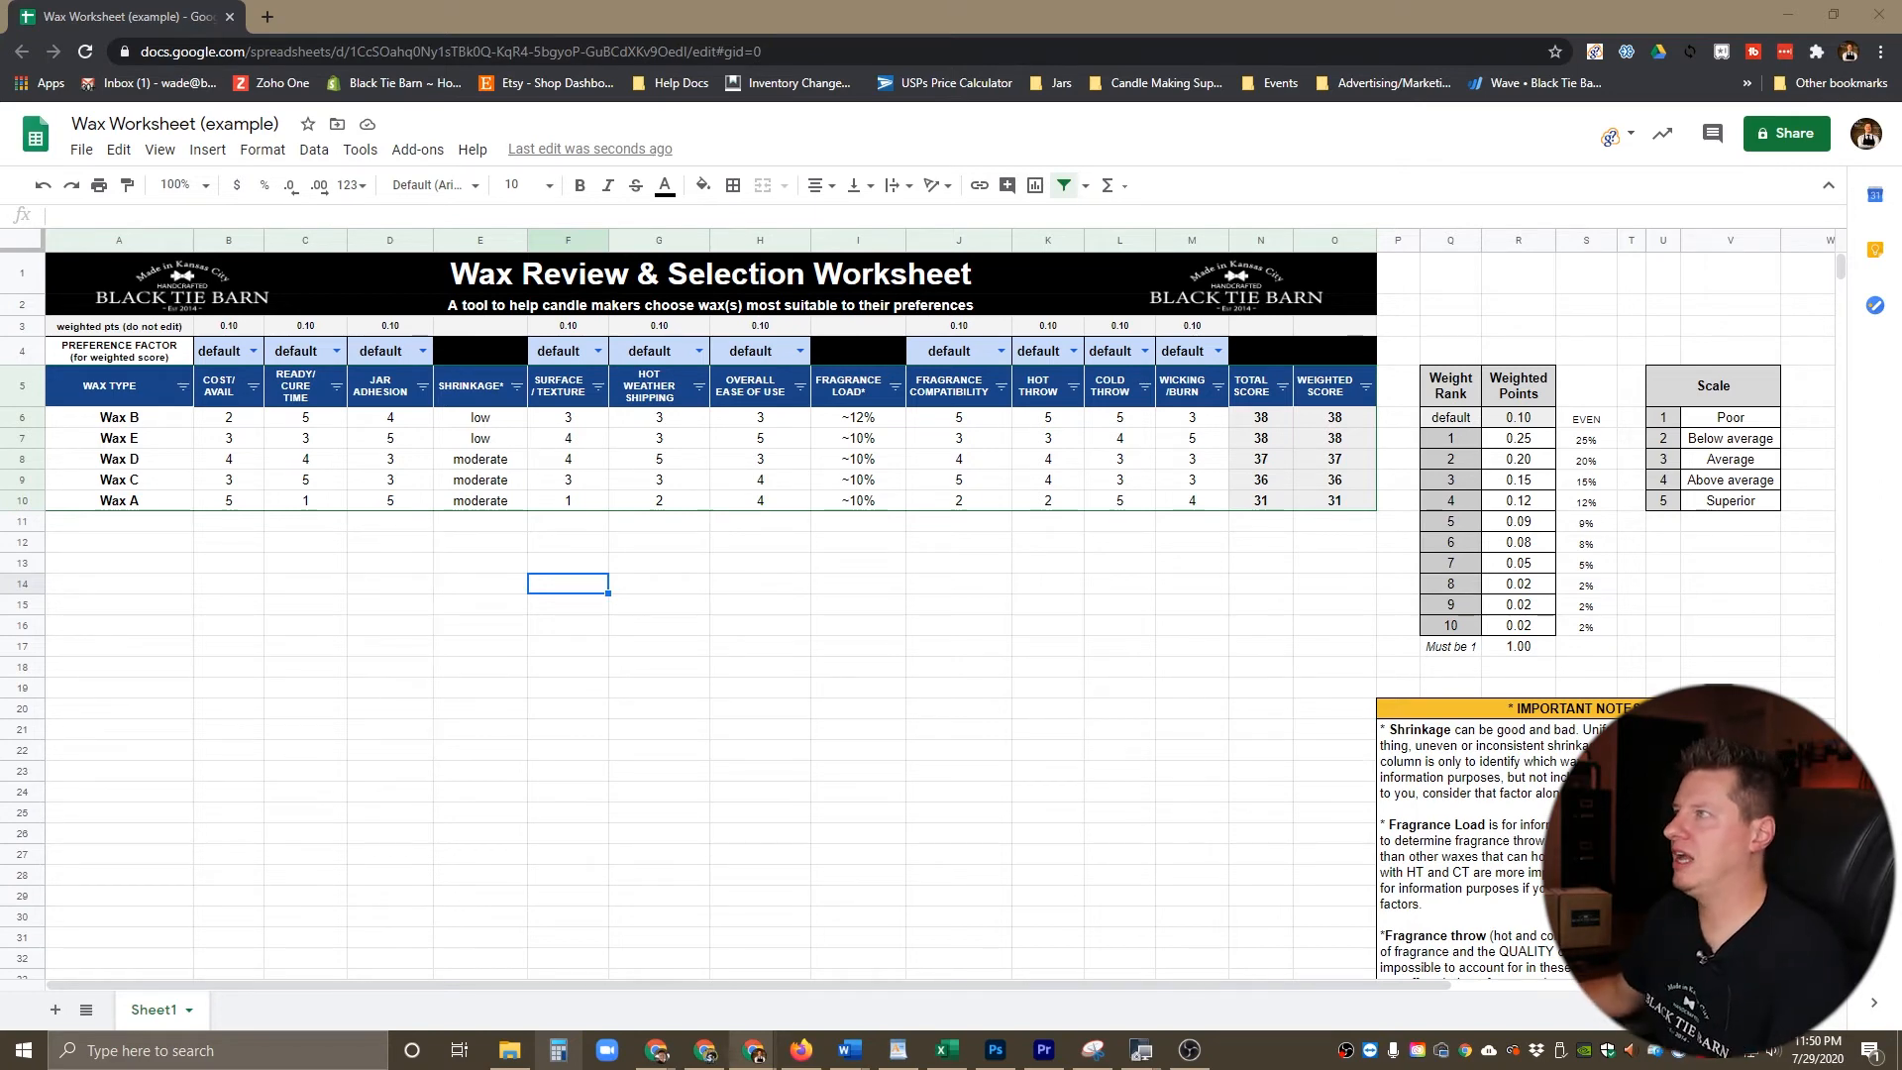
left_click(254, 351)
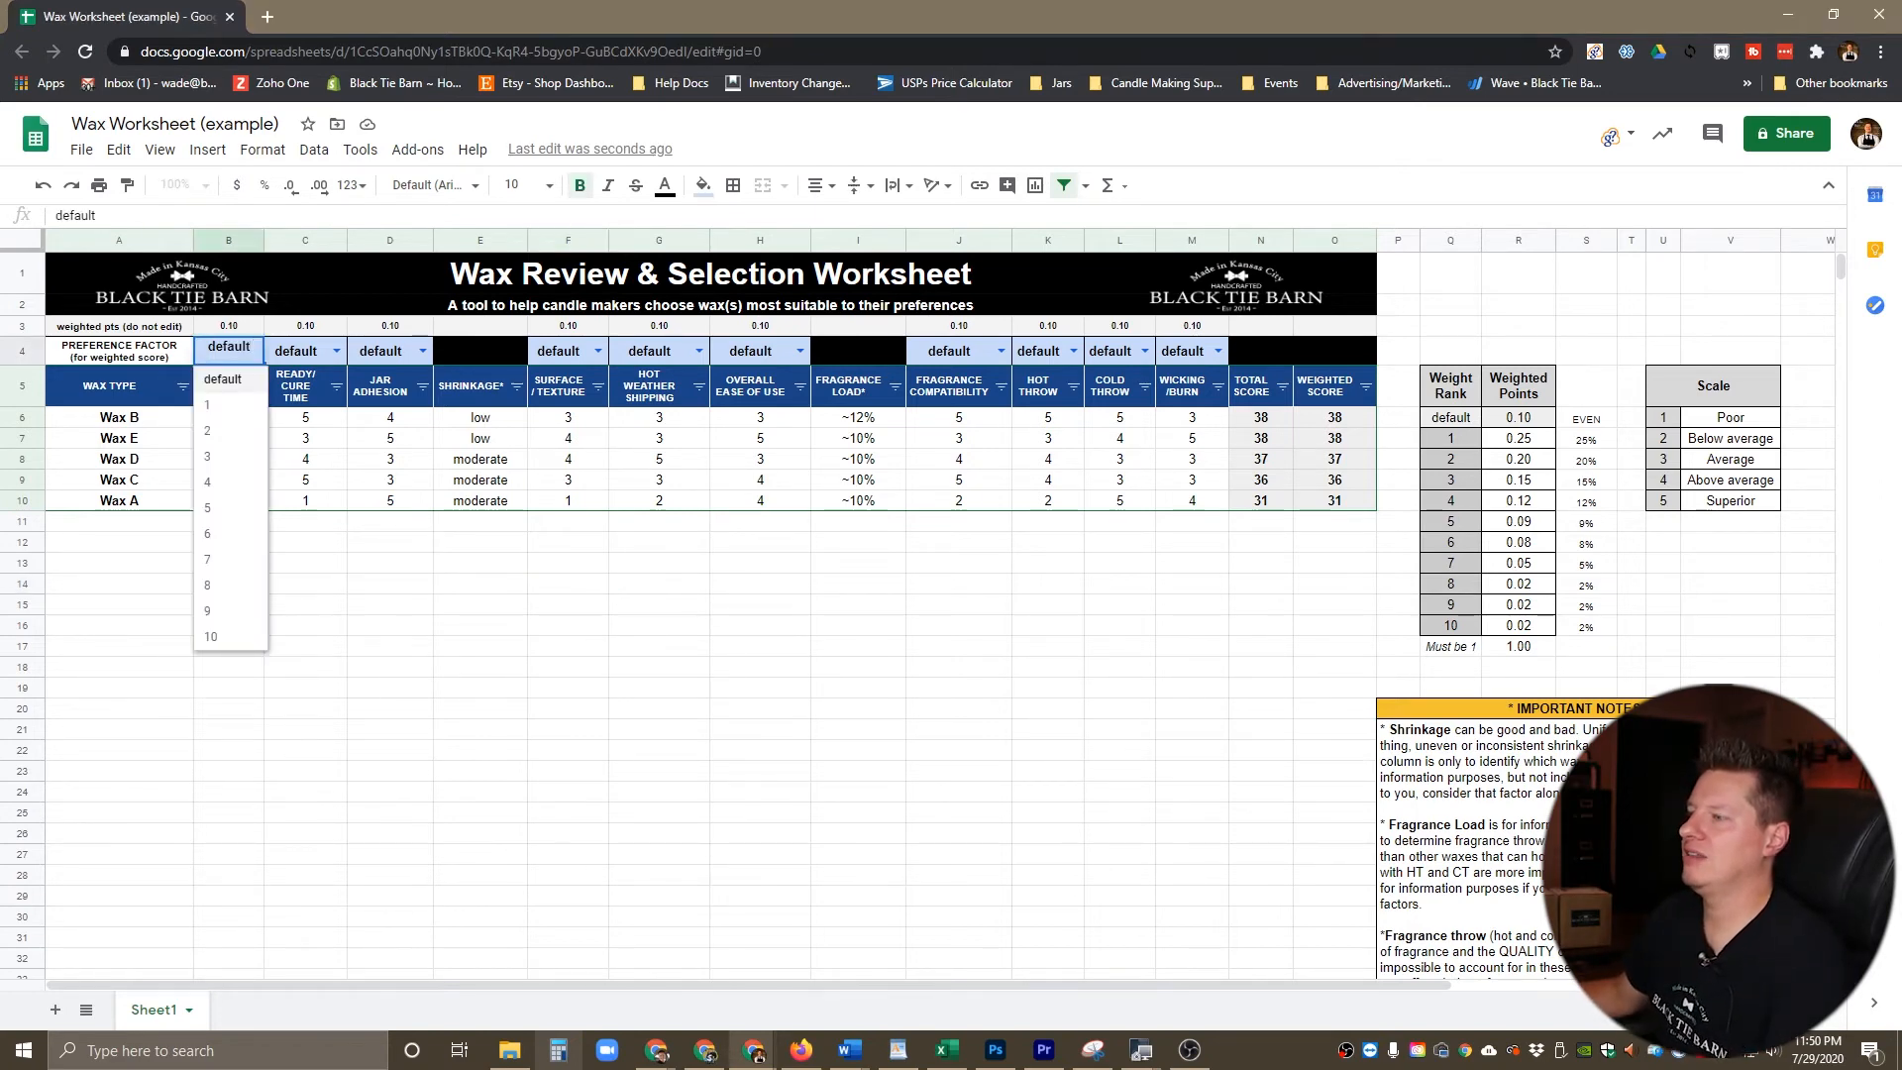
left_click(230, 509)
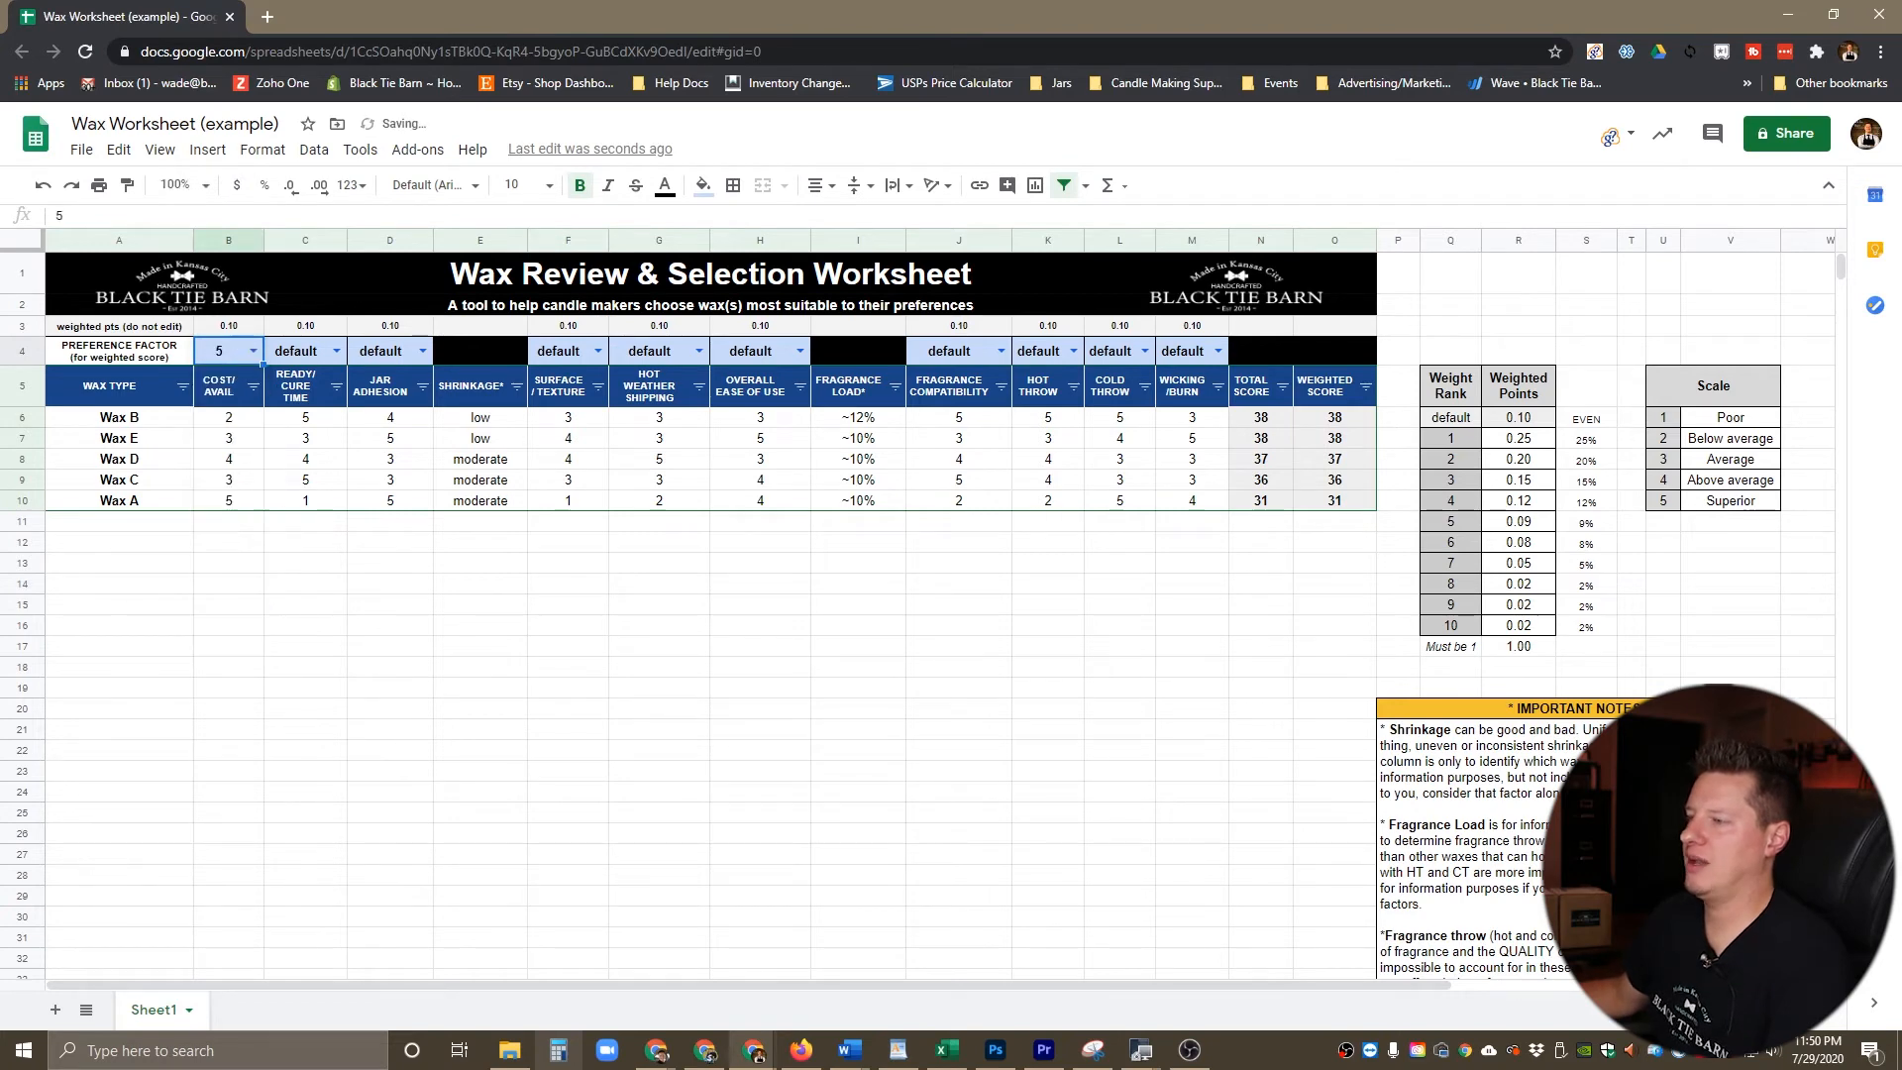
key("ctrl+z")
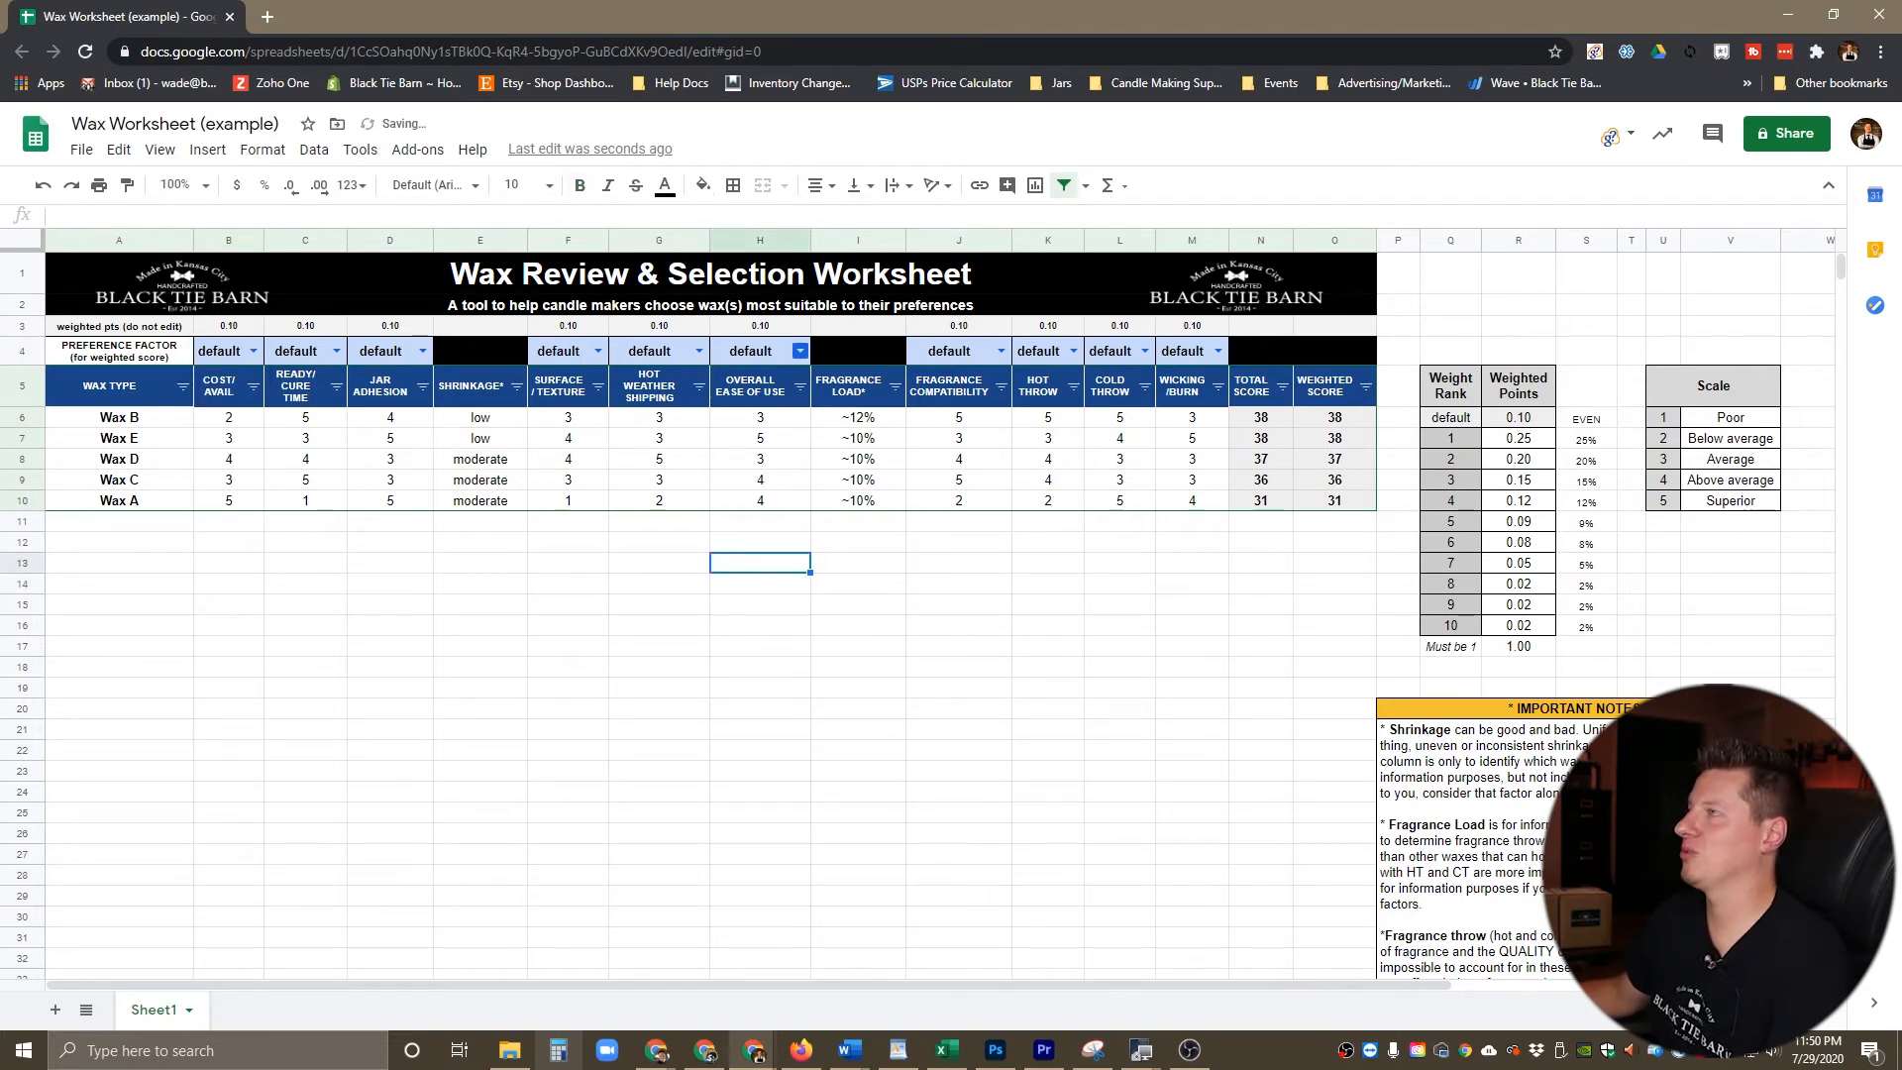
Step: Set the preference factors to 1 for Overall Ease of Use, 2 for Surface/Texture, 3 for Jar Adhesion and 4 for Wicking/Burn
left_click(799, 351)
left_click(753, 400)
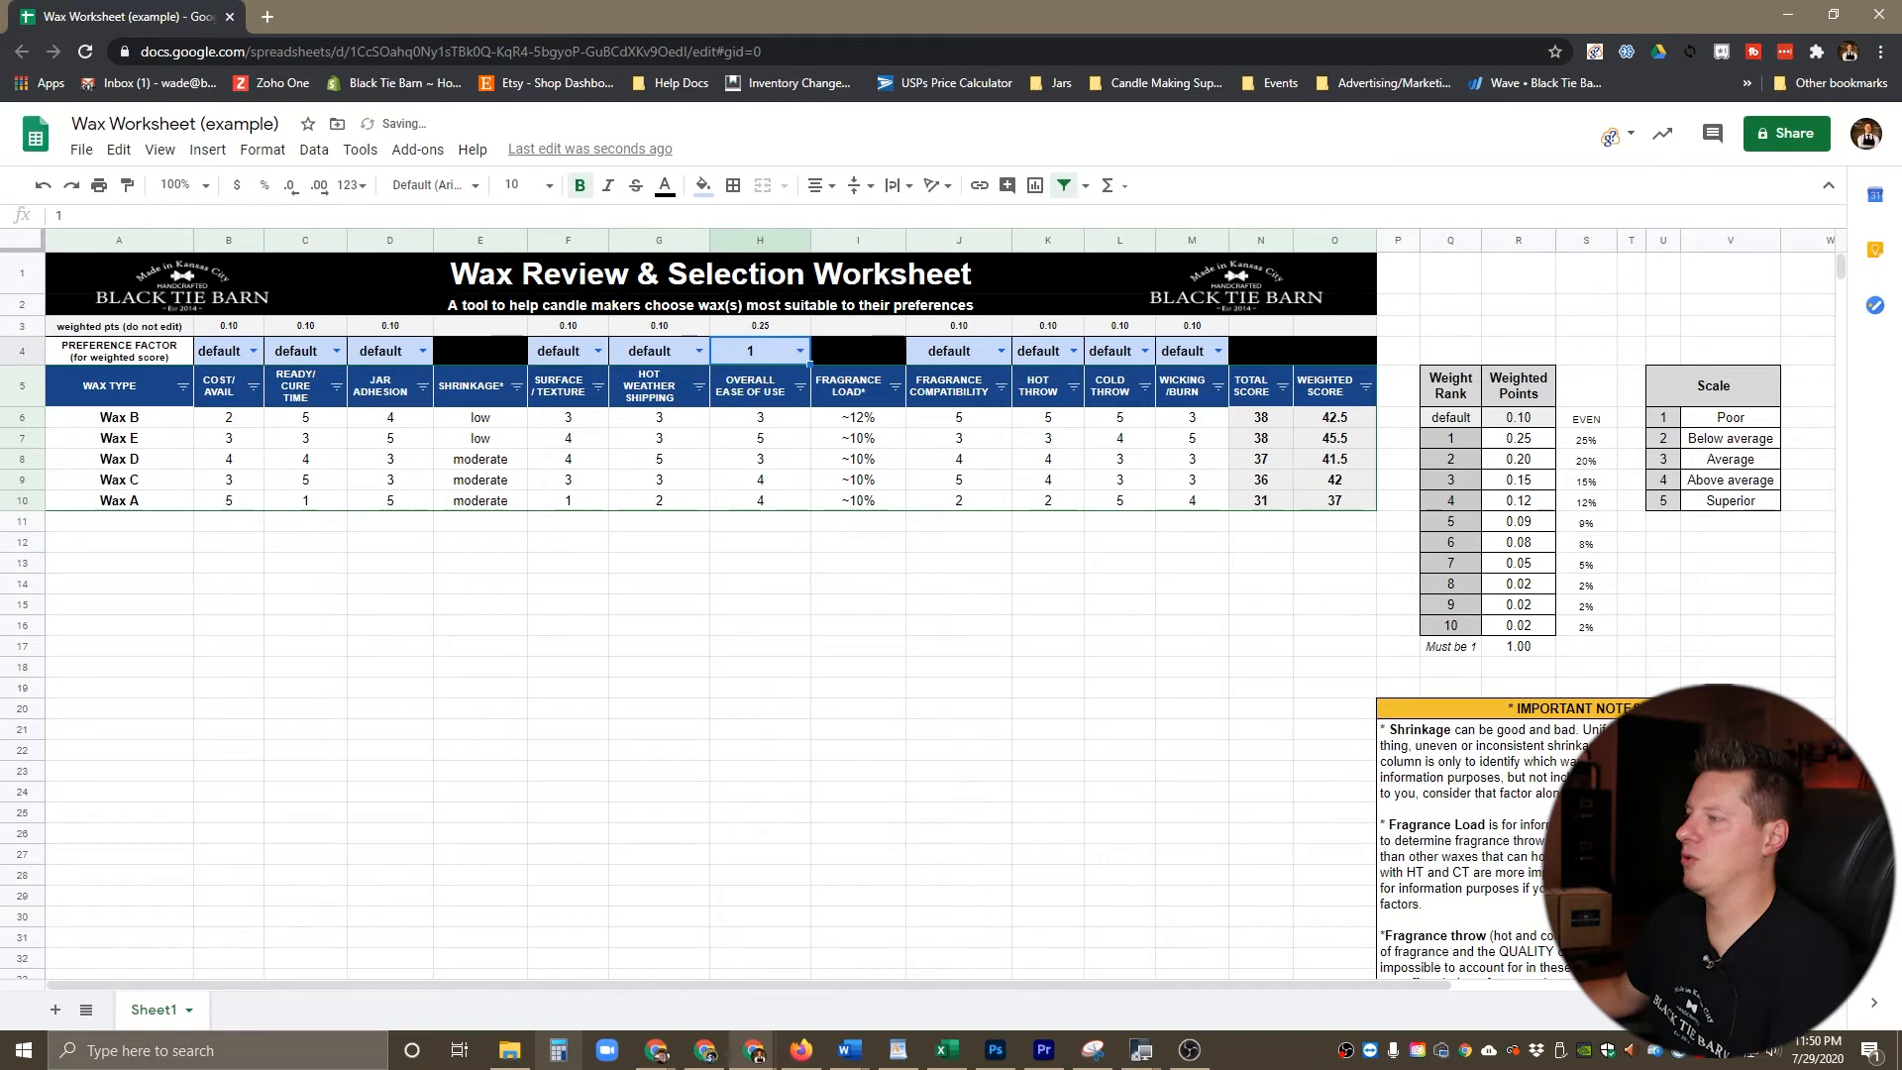
left_click(597, 351)
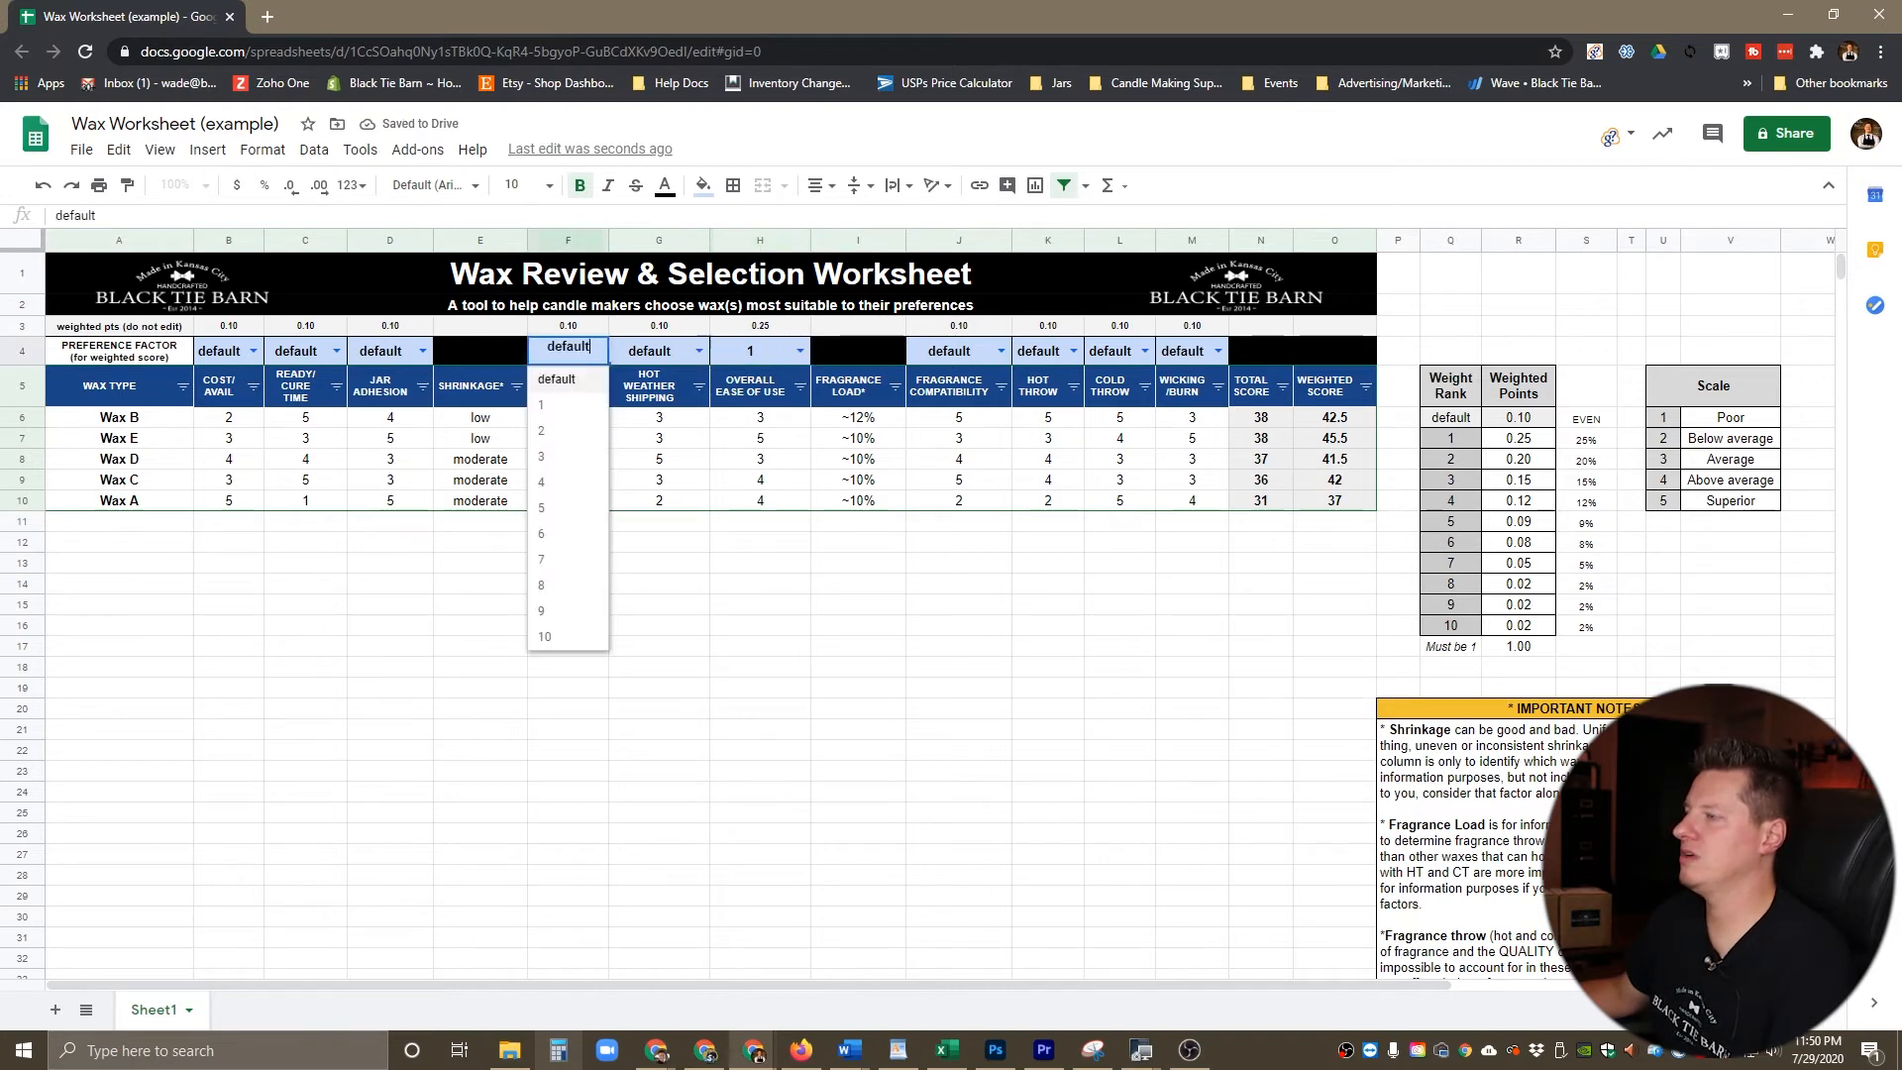
left_click(541, 430)
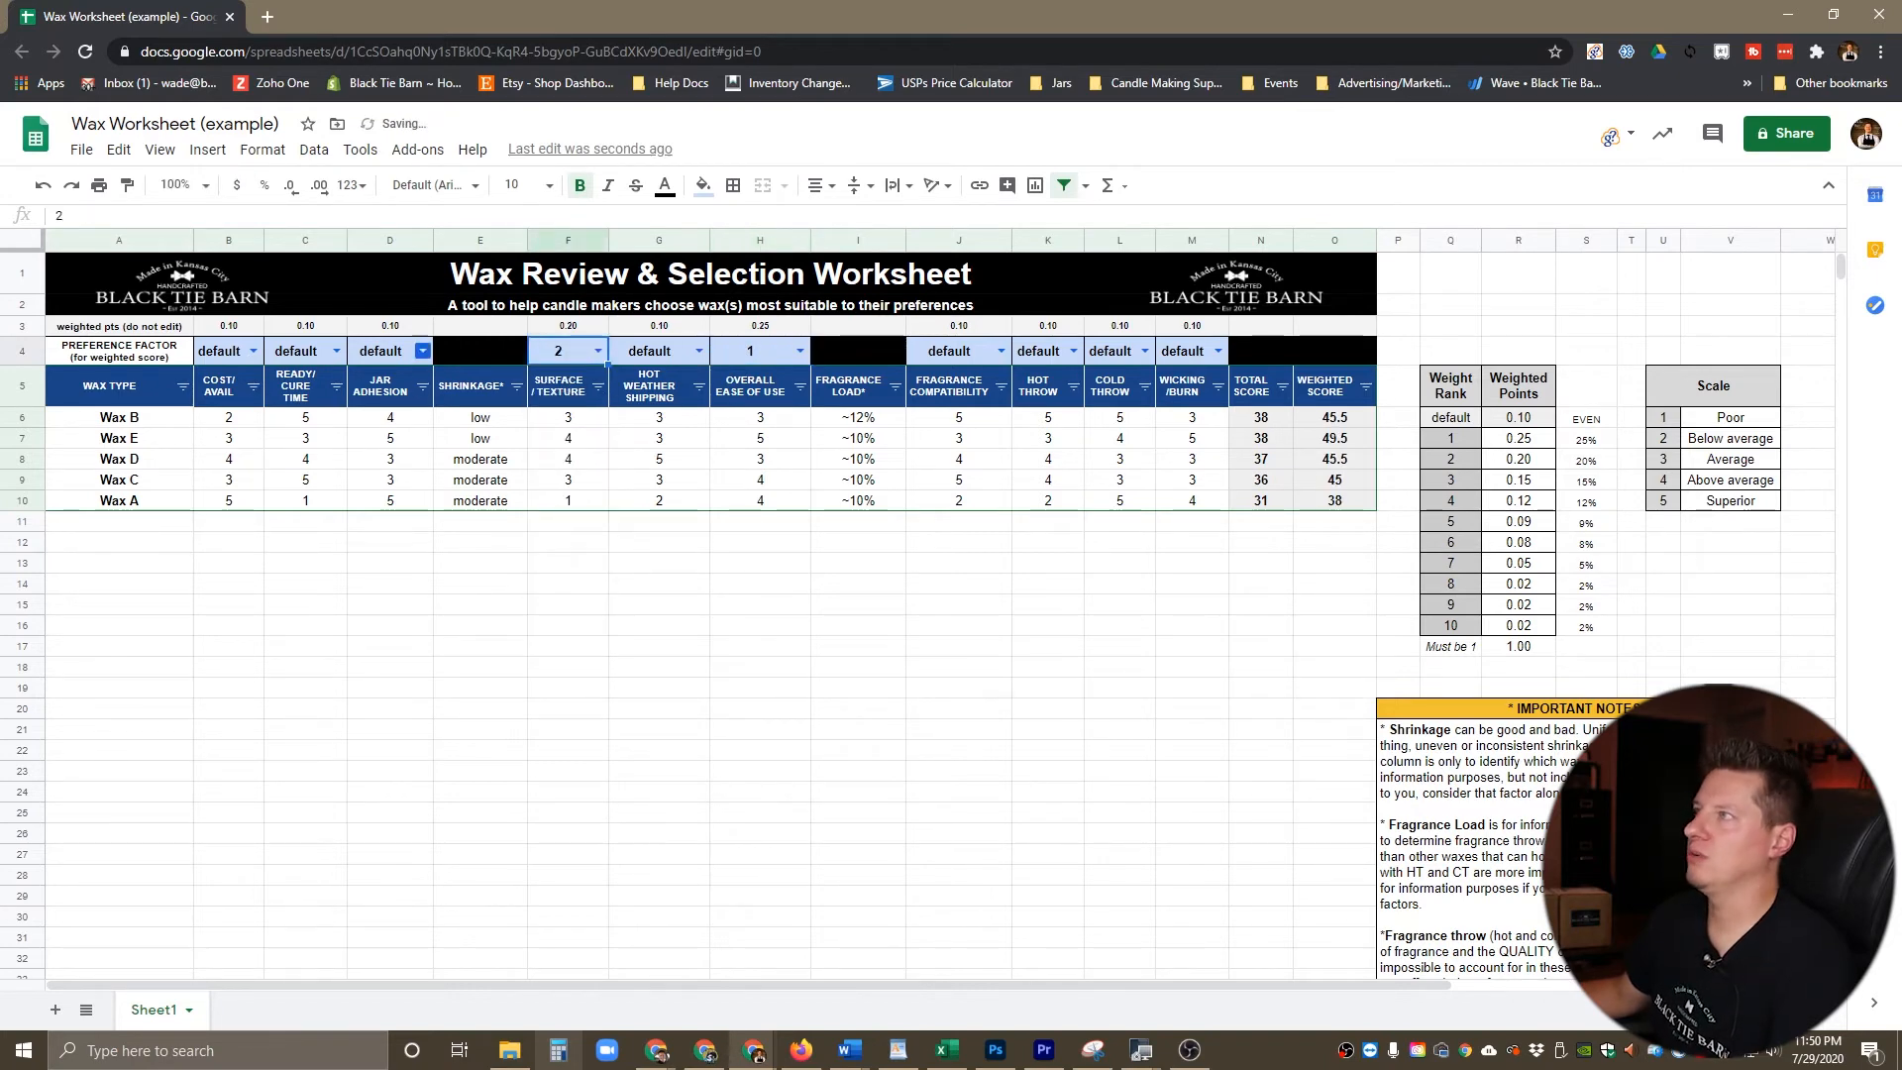
left_click(422, 350)
left_click(377, 456)
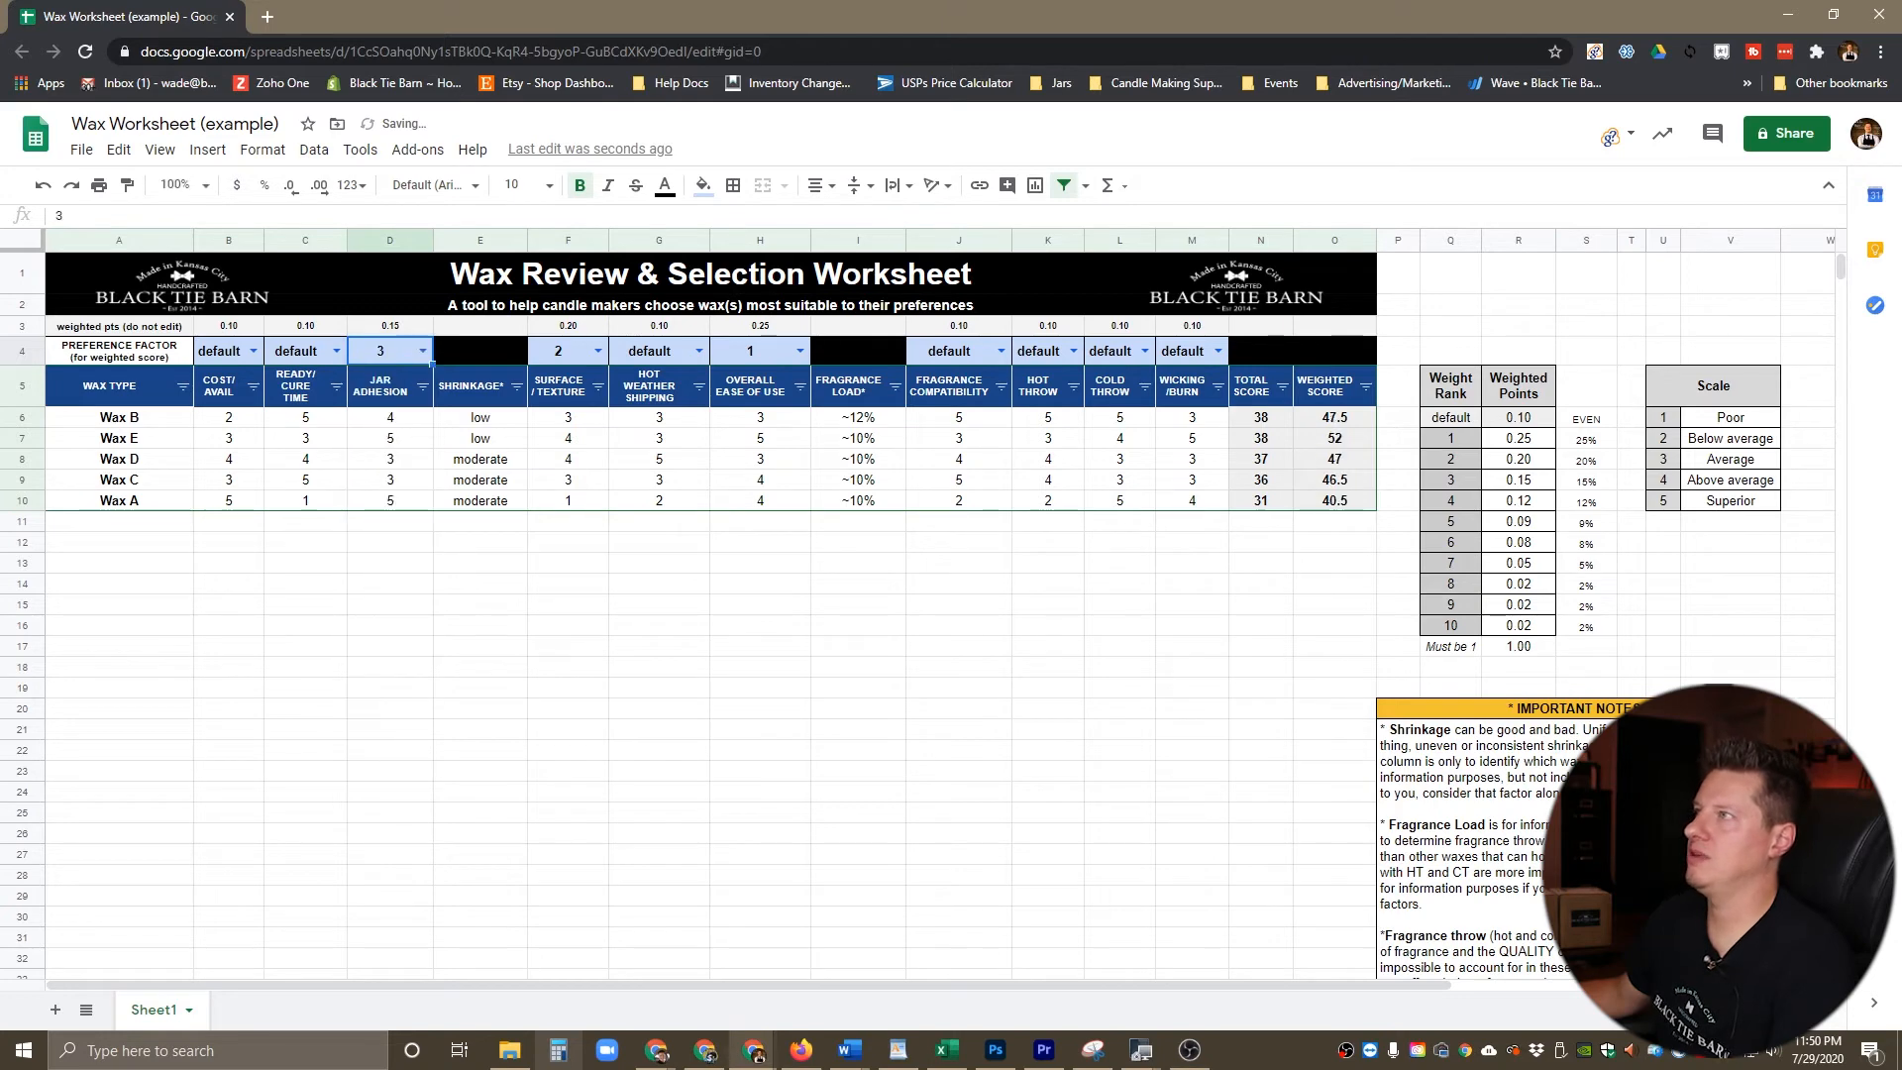
left_click(1217, 351)
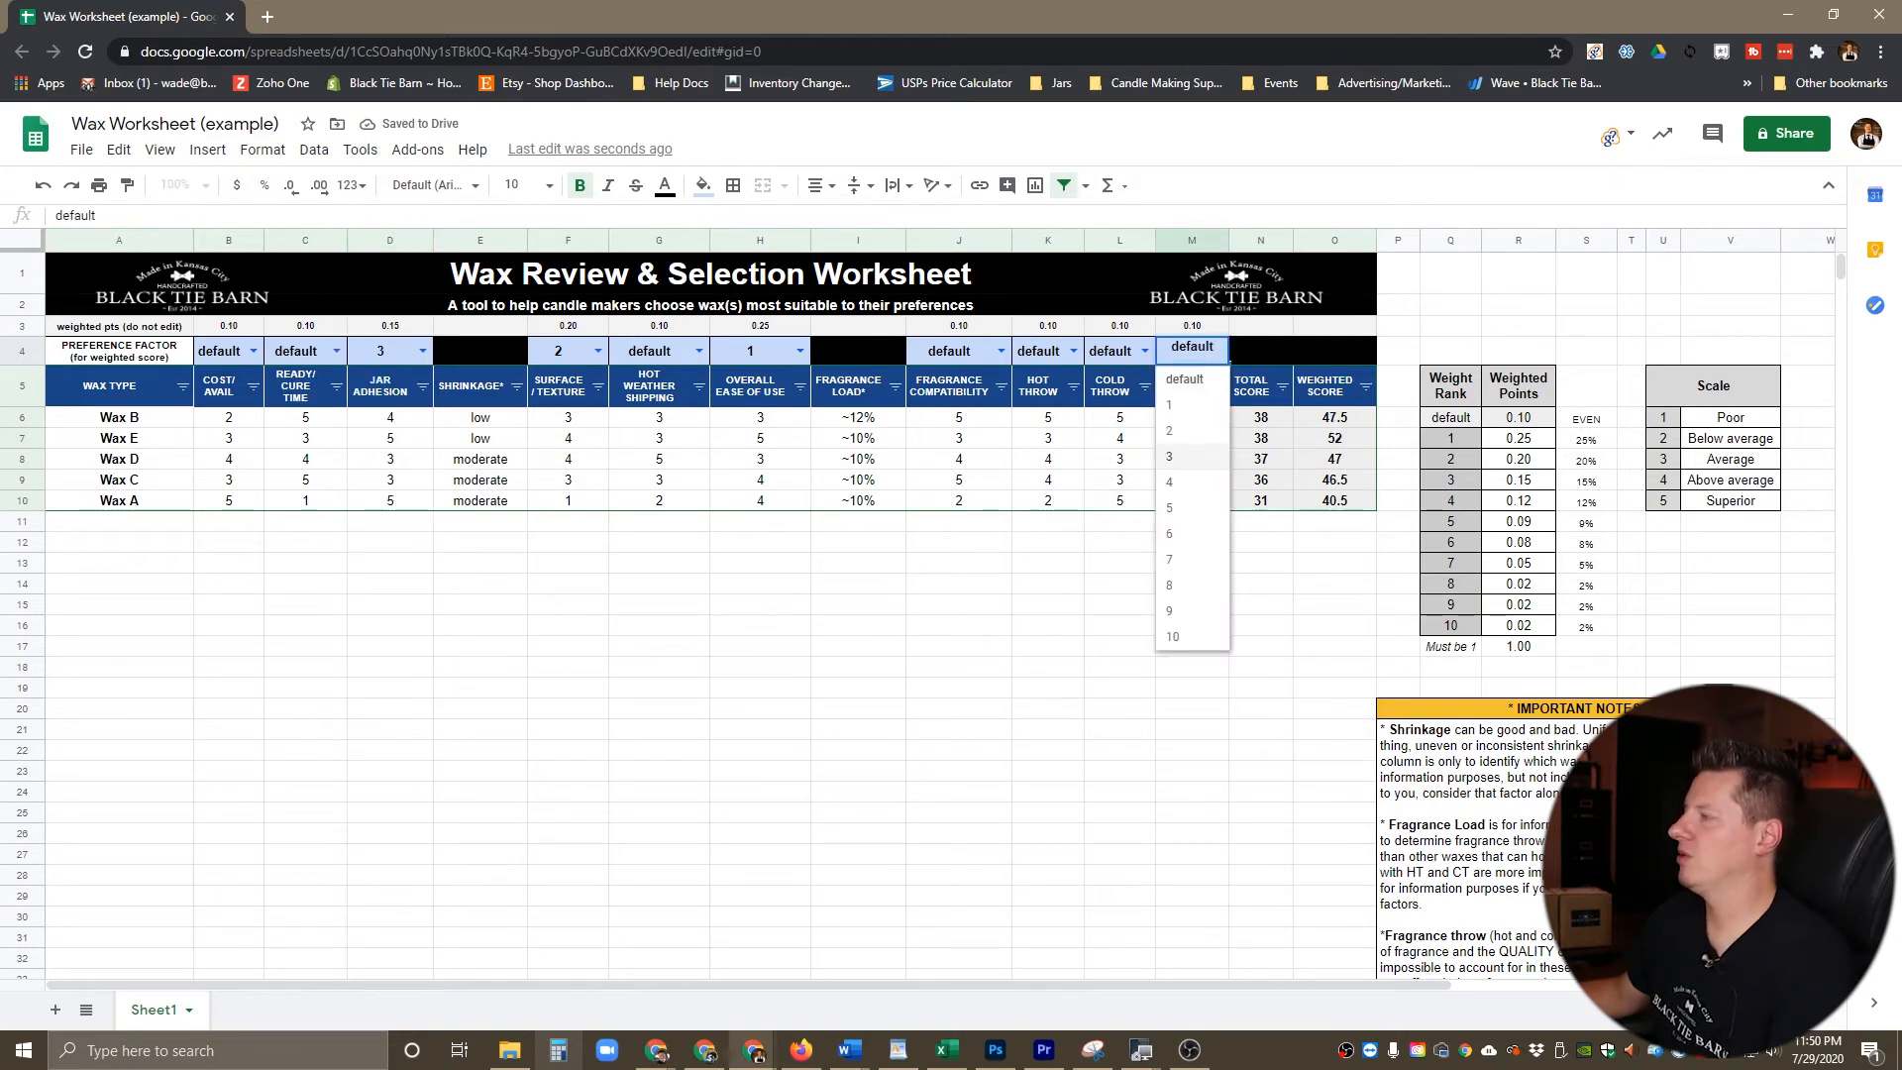
left_click(1170, 482)
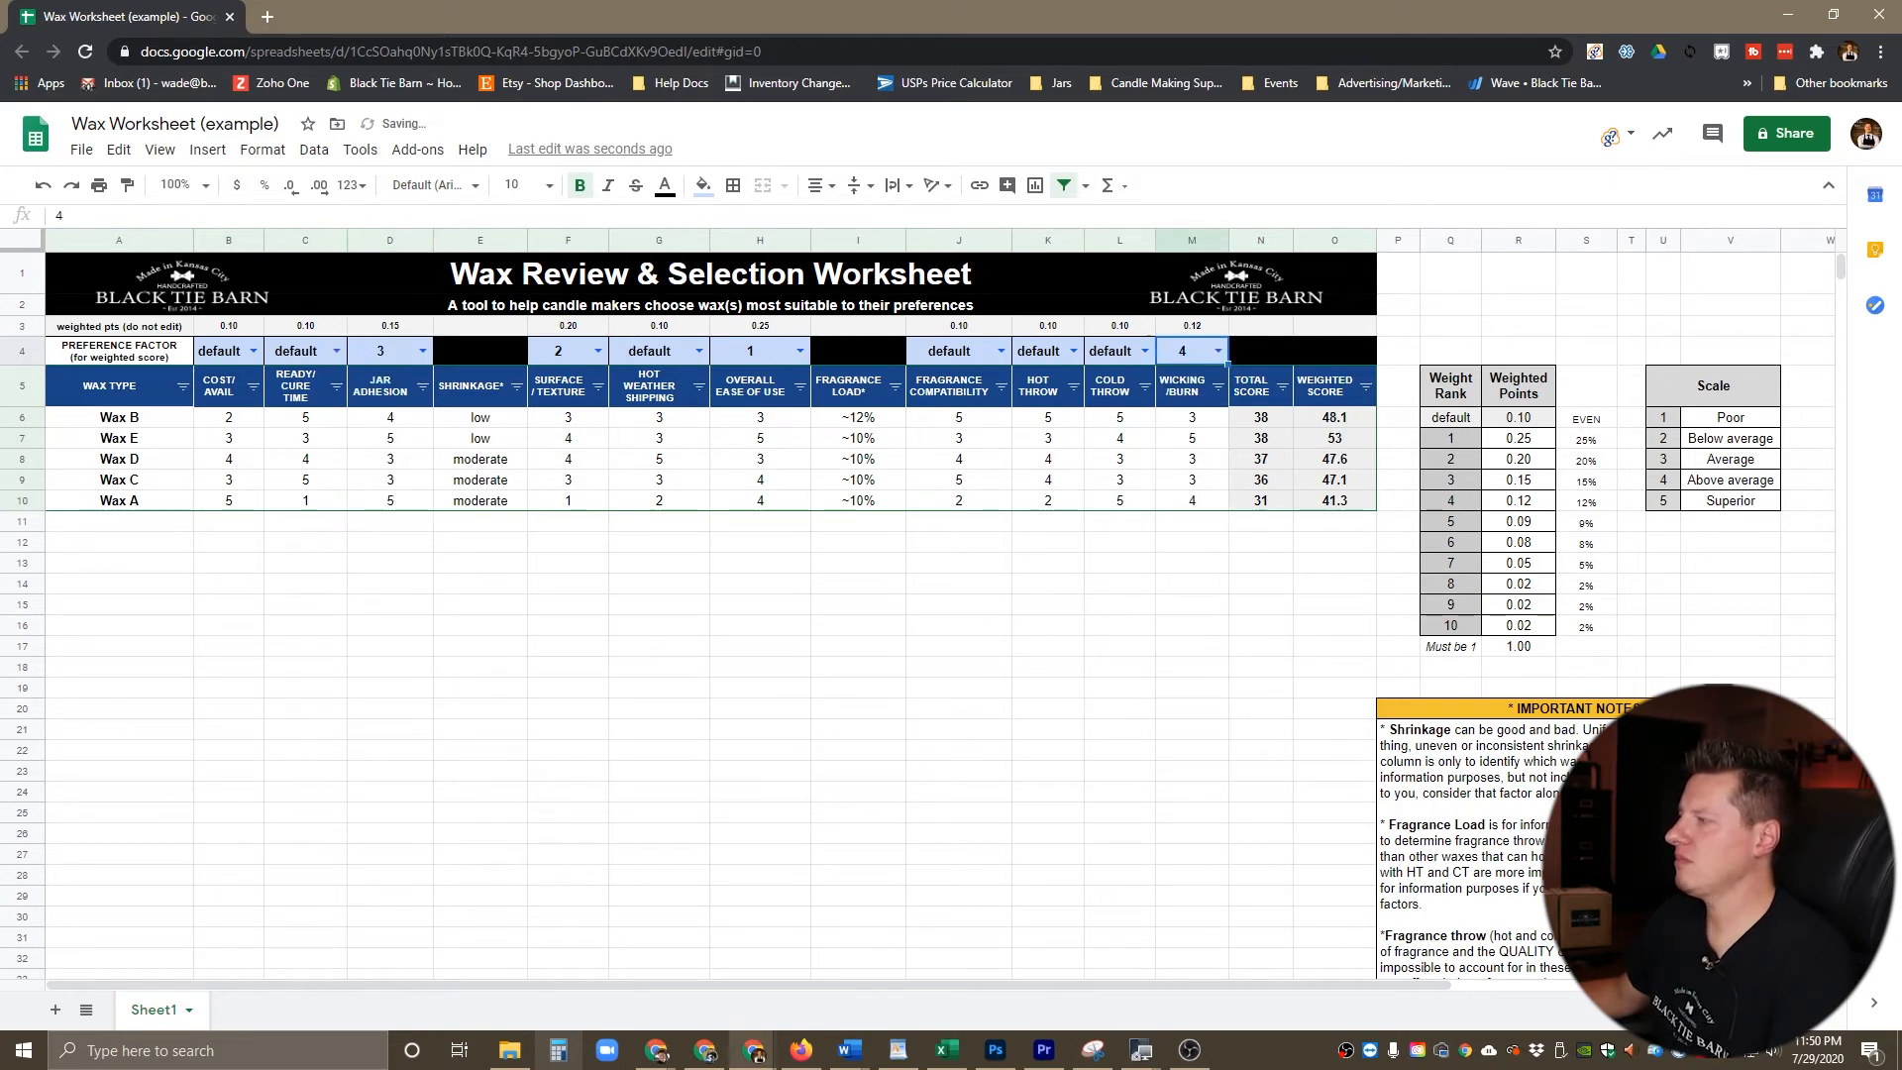
Step: Set the preference factors to 5 for Cost/Avail, 6 for Hot Weather Shipping and 7 for Ready/Cure Time
left_click(253, 351)
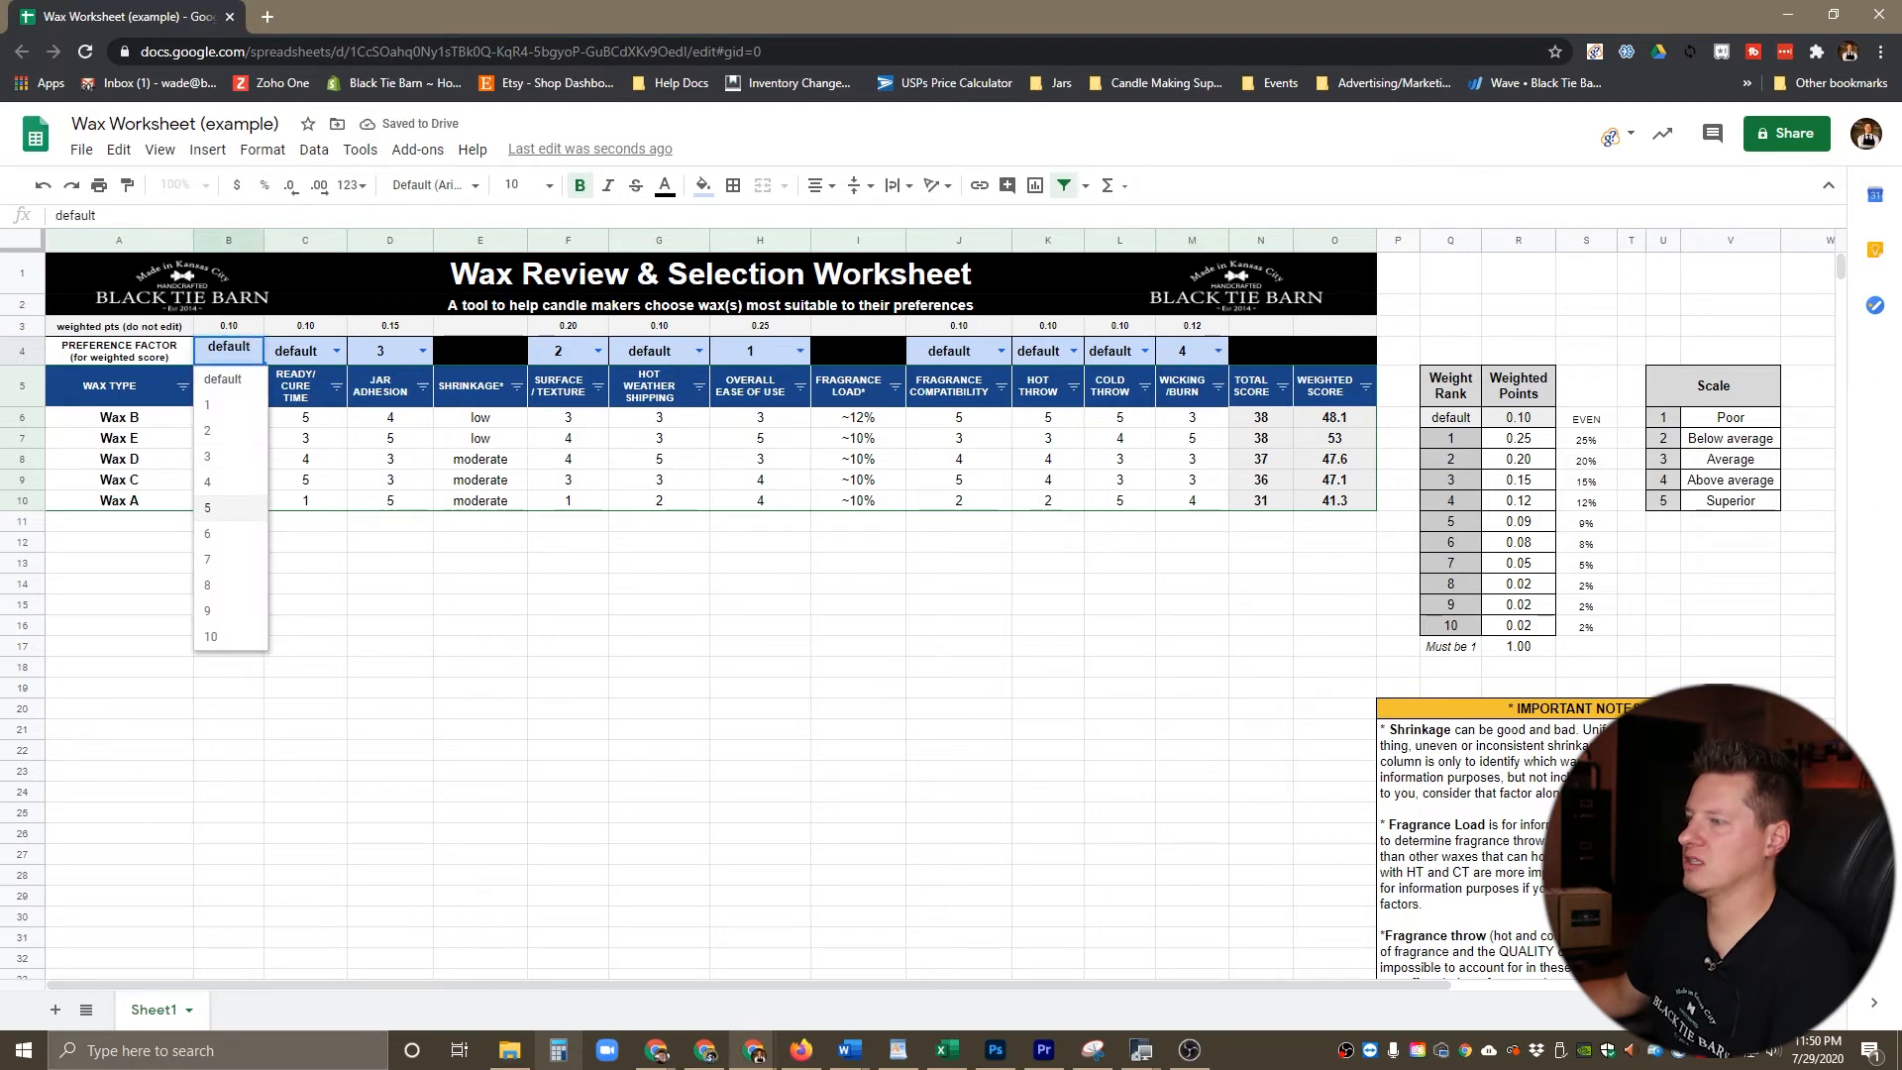
left_click(228, 507)
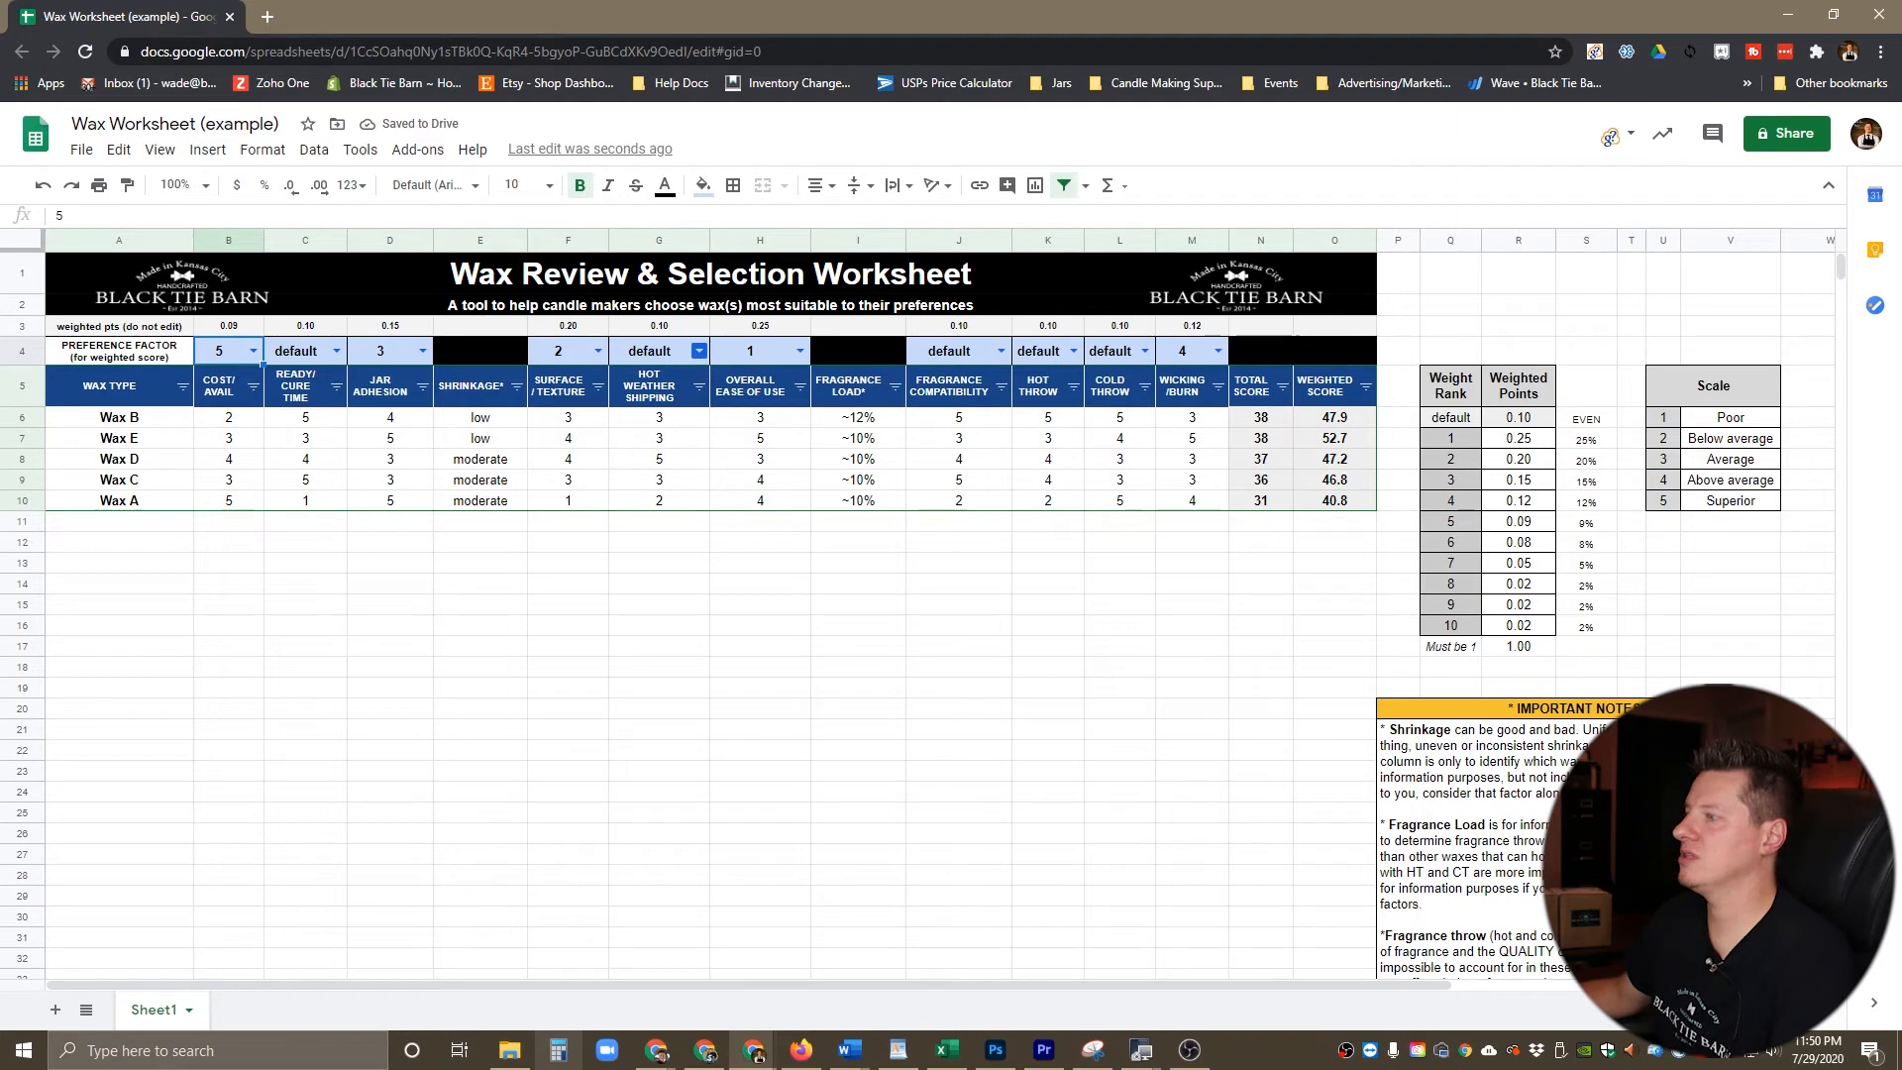
left_click(699, 351)
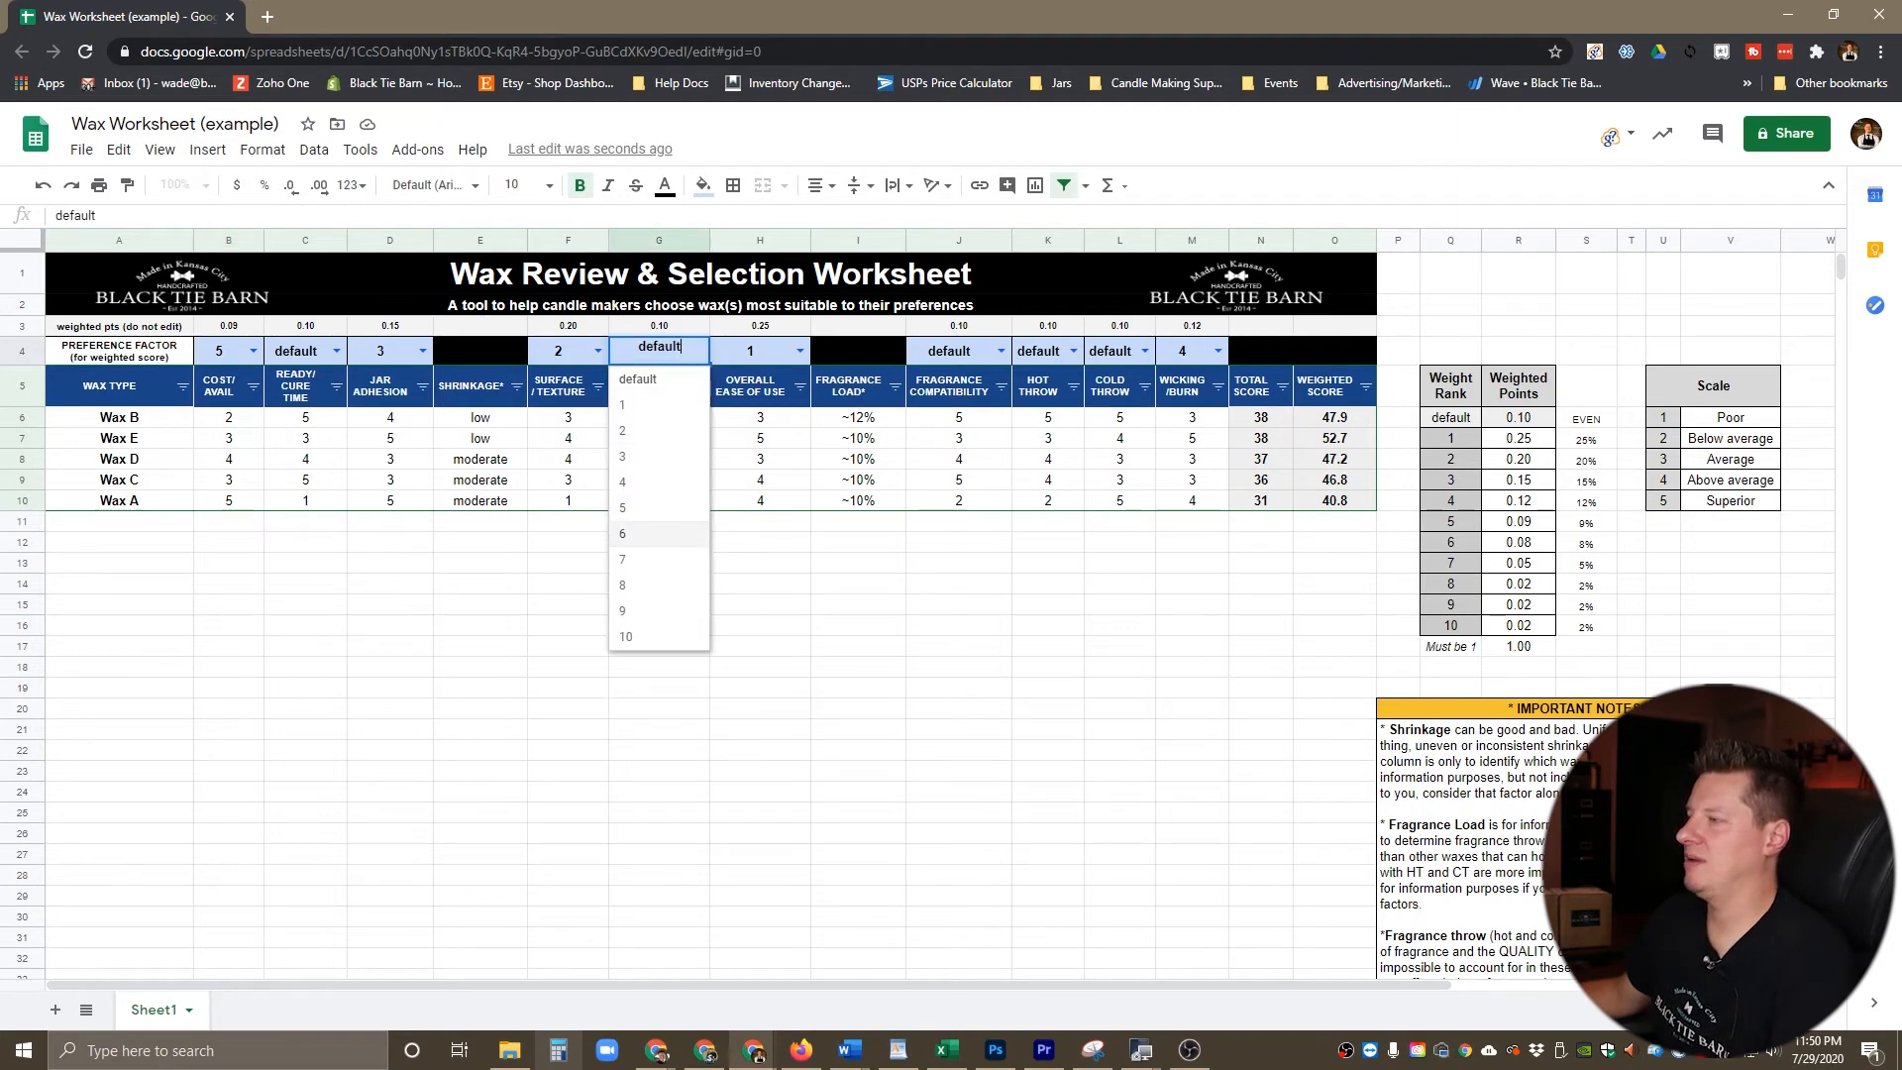
left_click(654, 533)
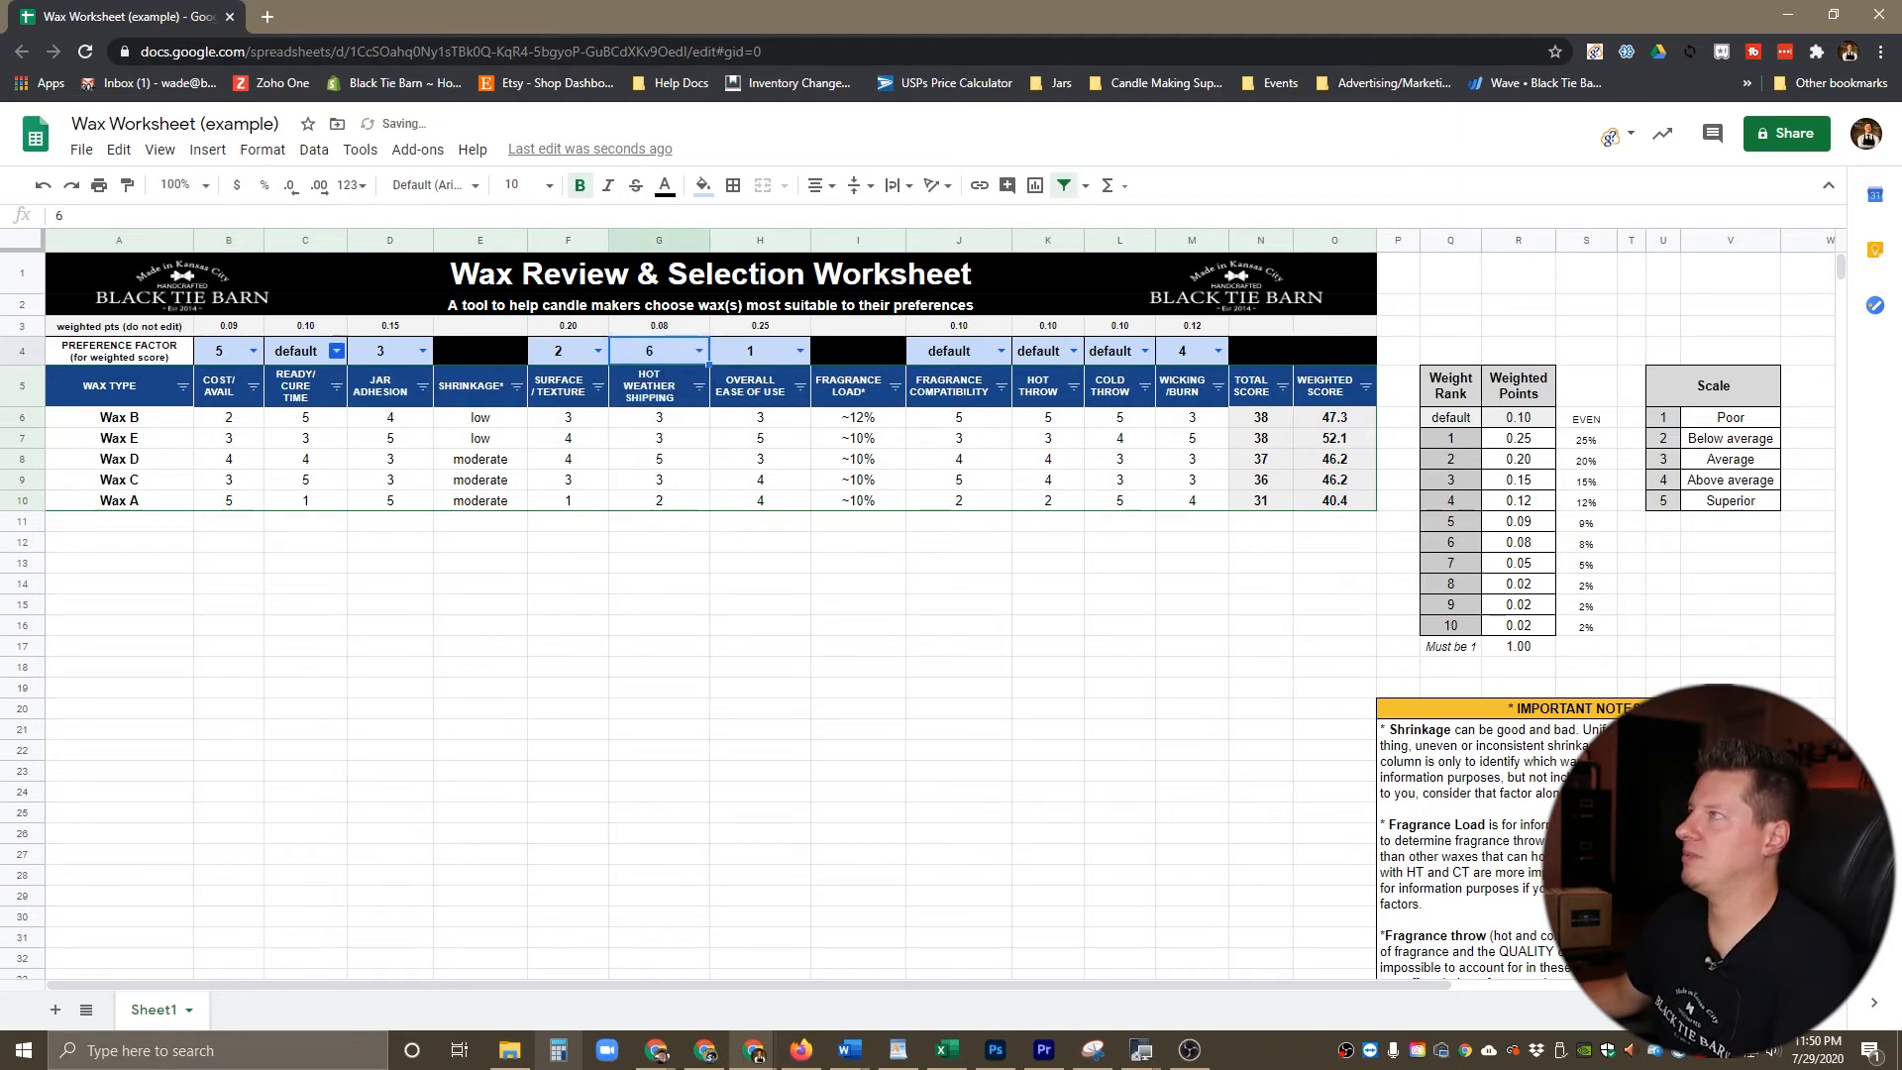
left_click(336, 350)
left_click(302, 563)
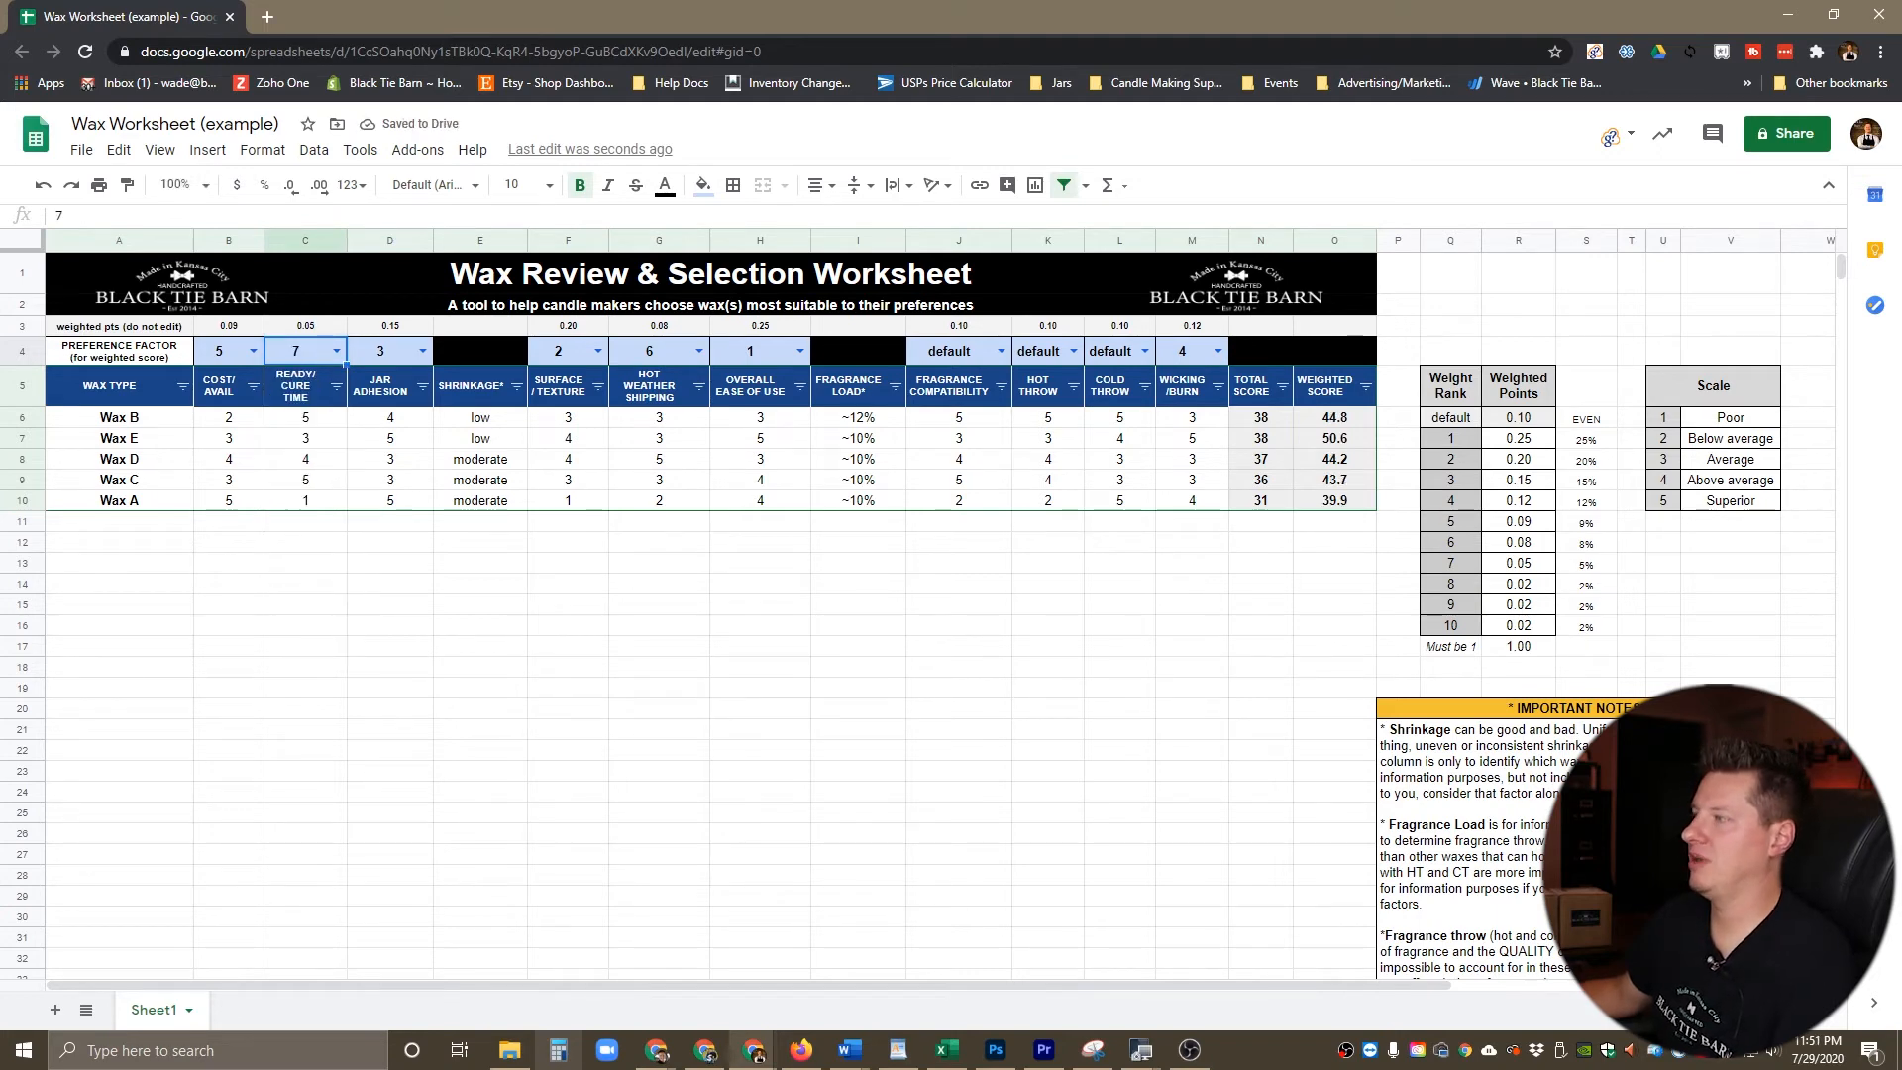
Step: Set the preference factors to 8 for Hot Throw, 9 for Cold Throw and 10 for Fragrance Compatibility
left_click(1073, 350)
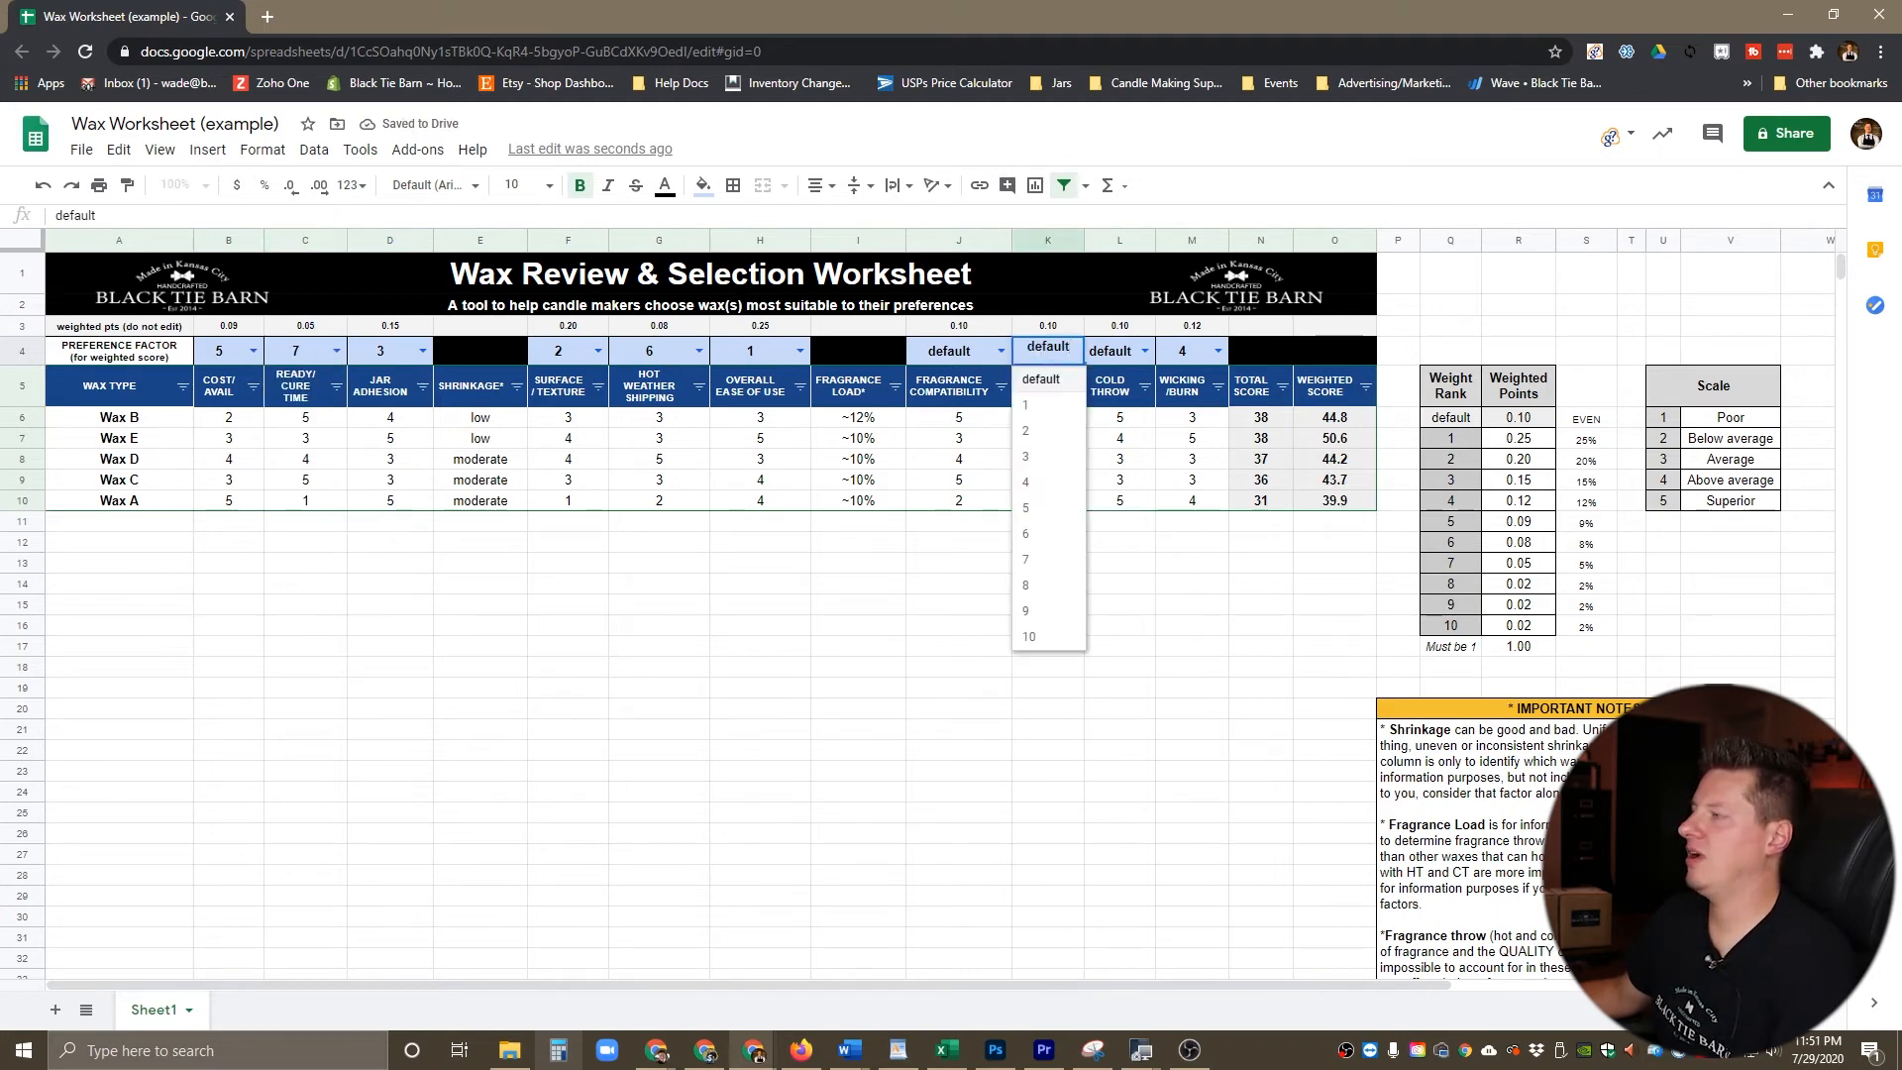
left_click(1030, 585)
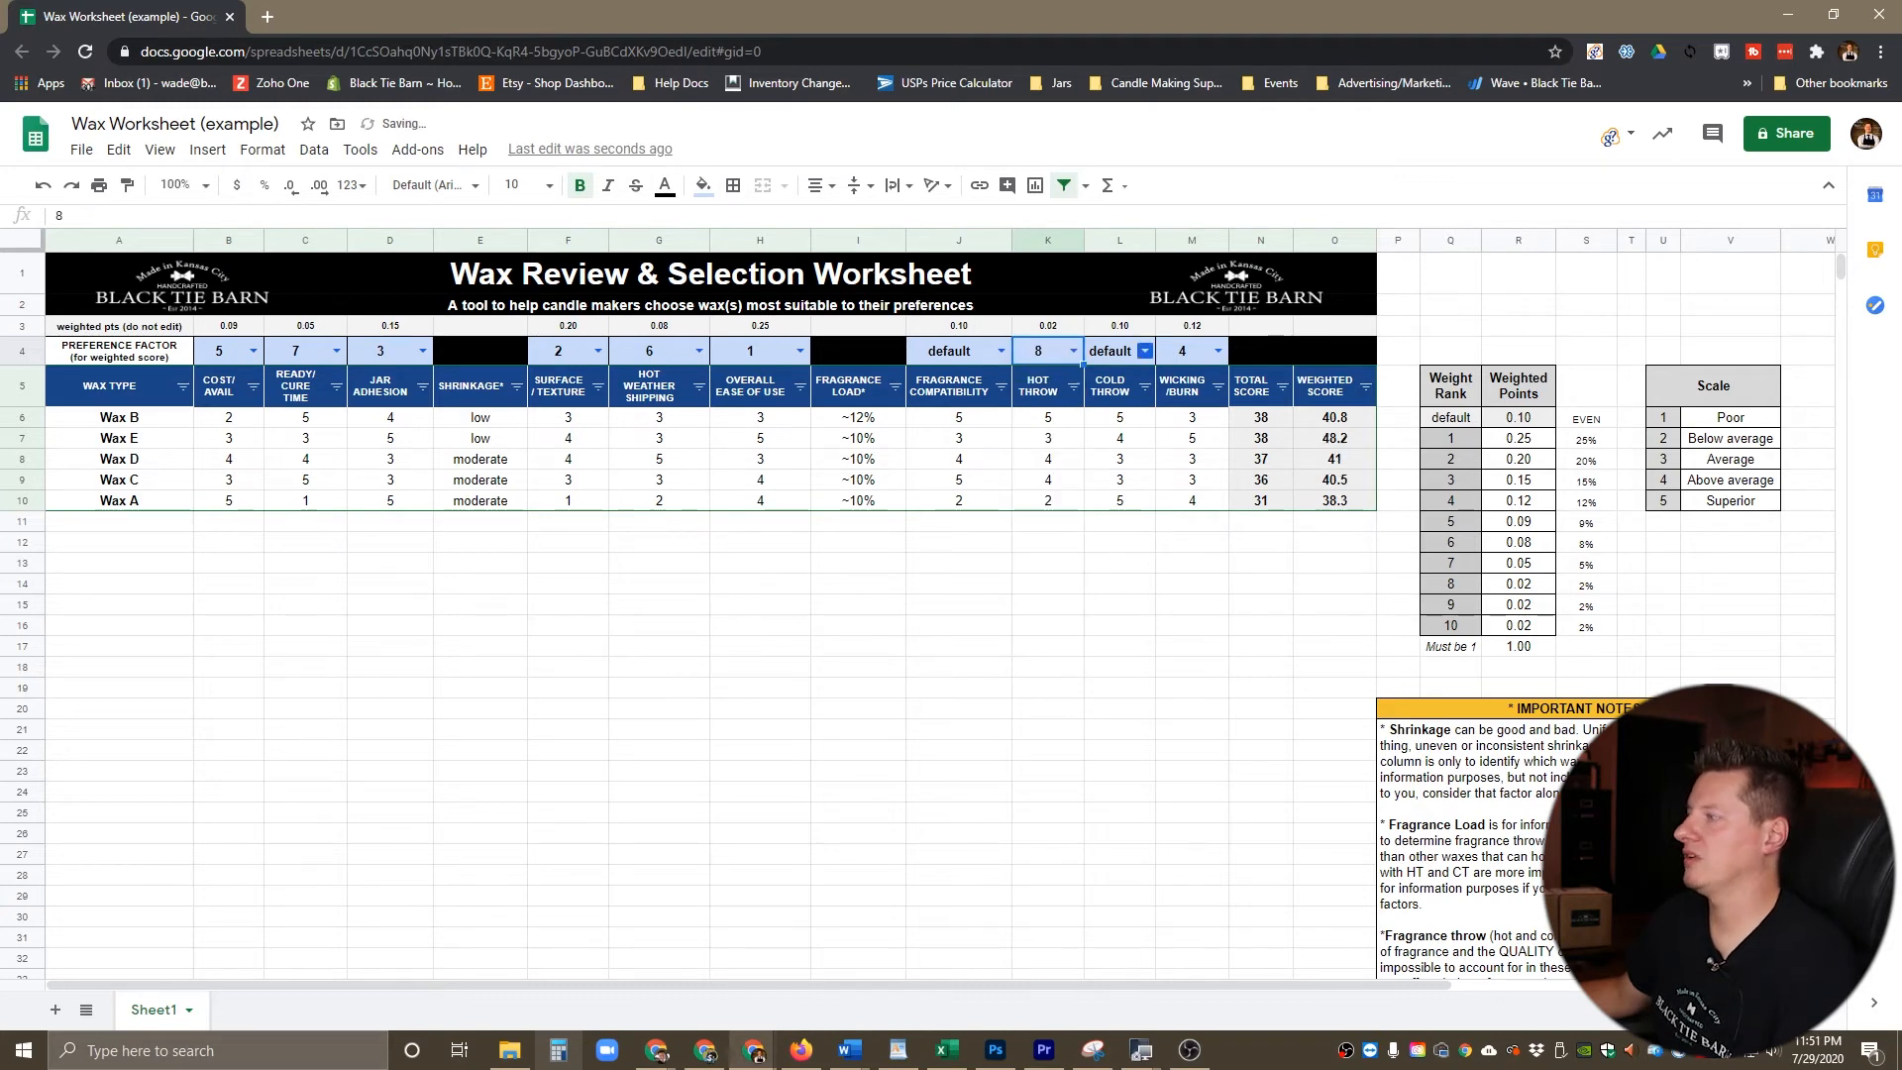
left_click(1144, 350)
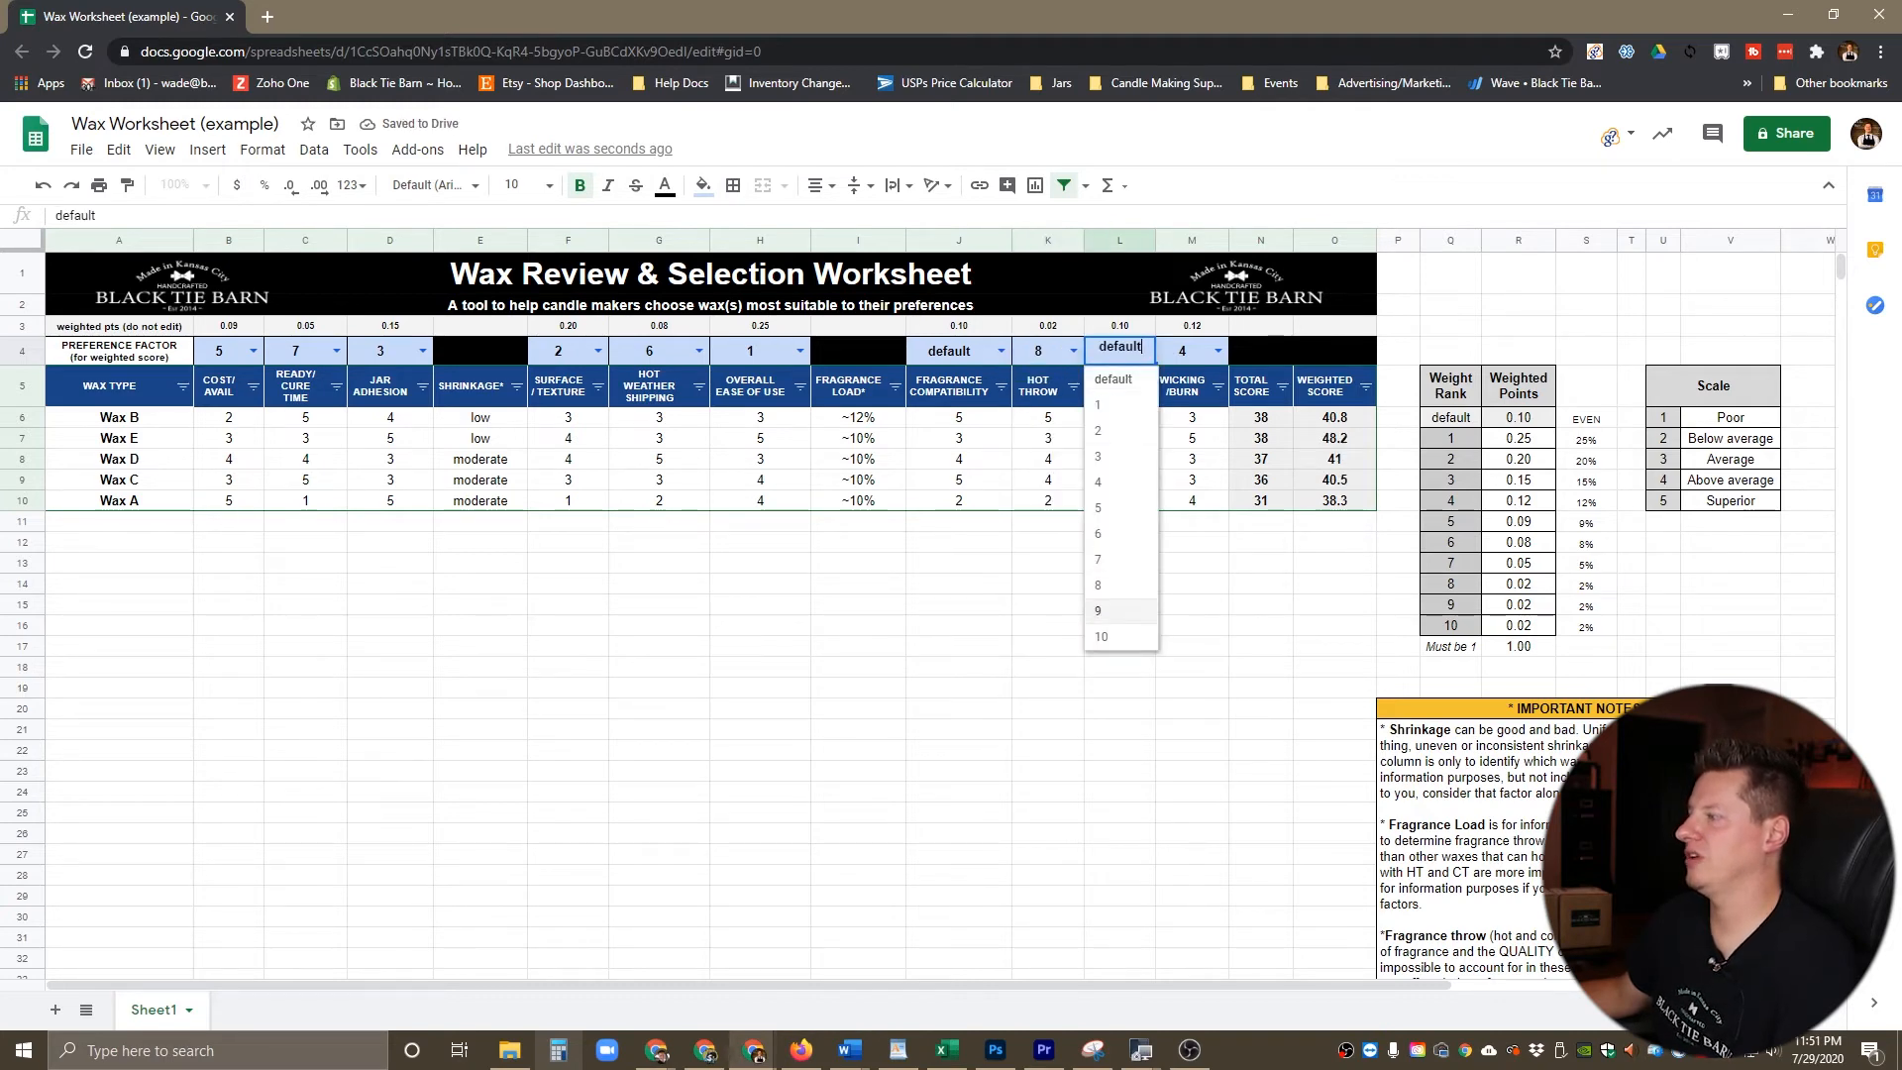
left_click(1118, 614)
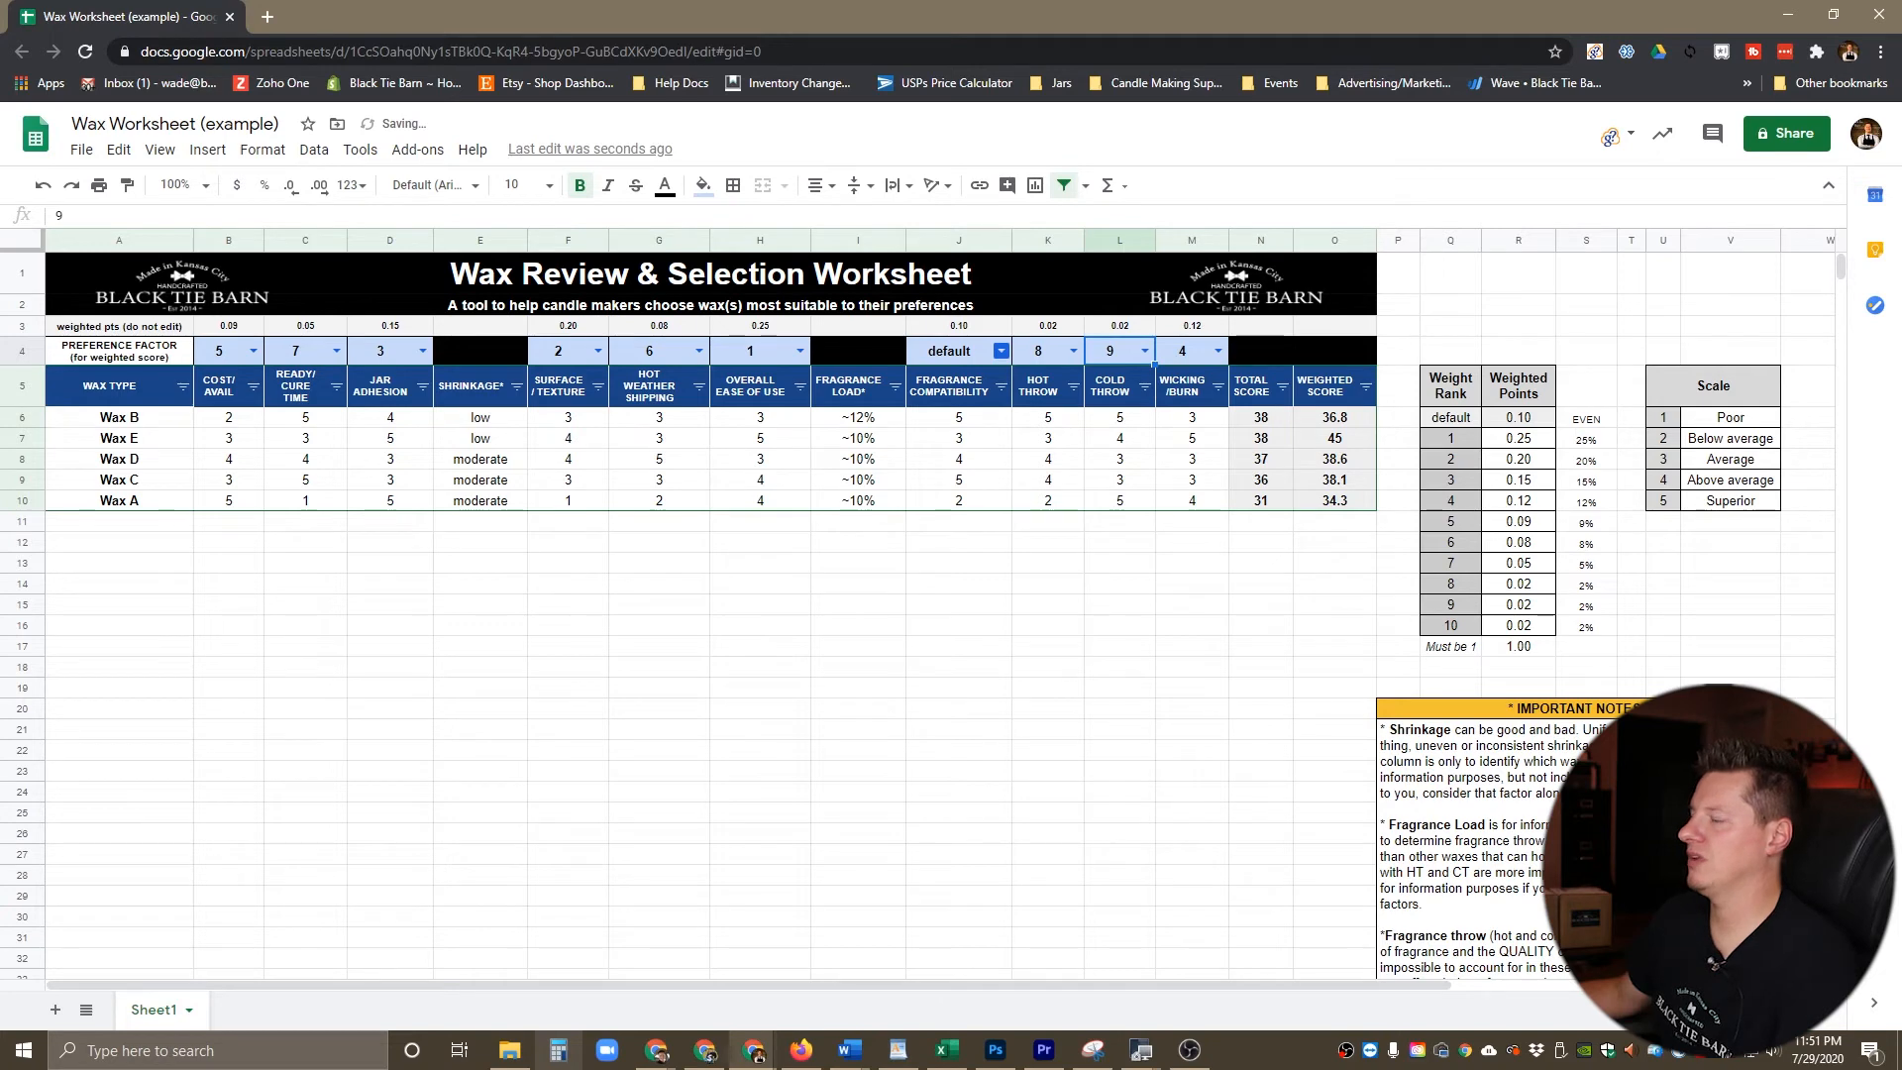
left_click(1000, 351)
left_click(957, 636)
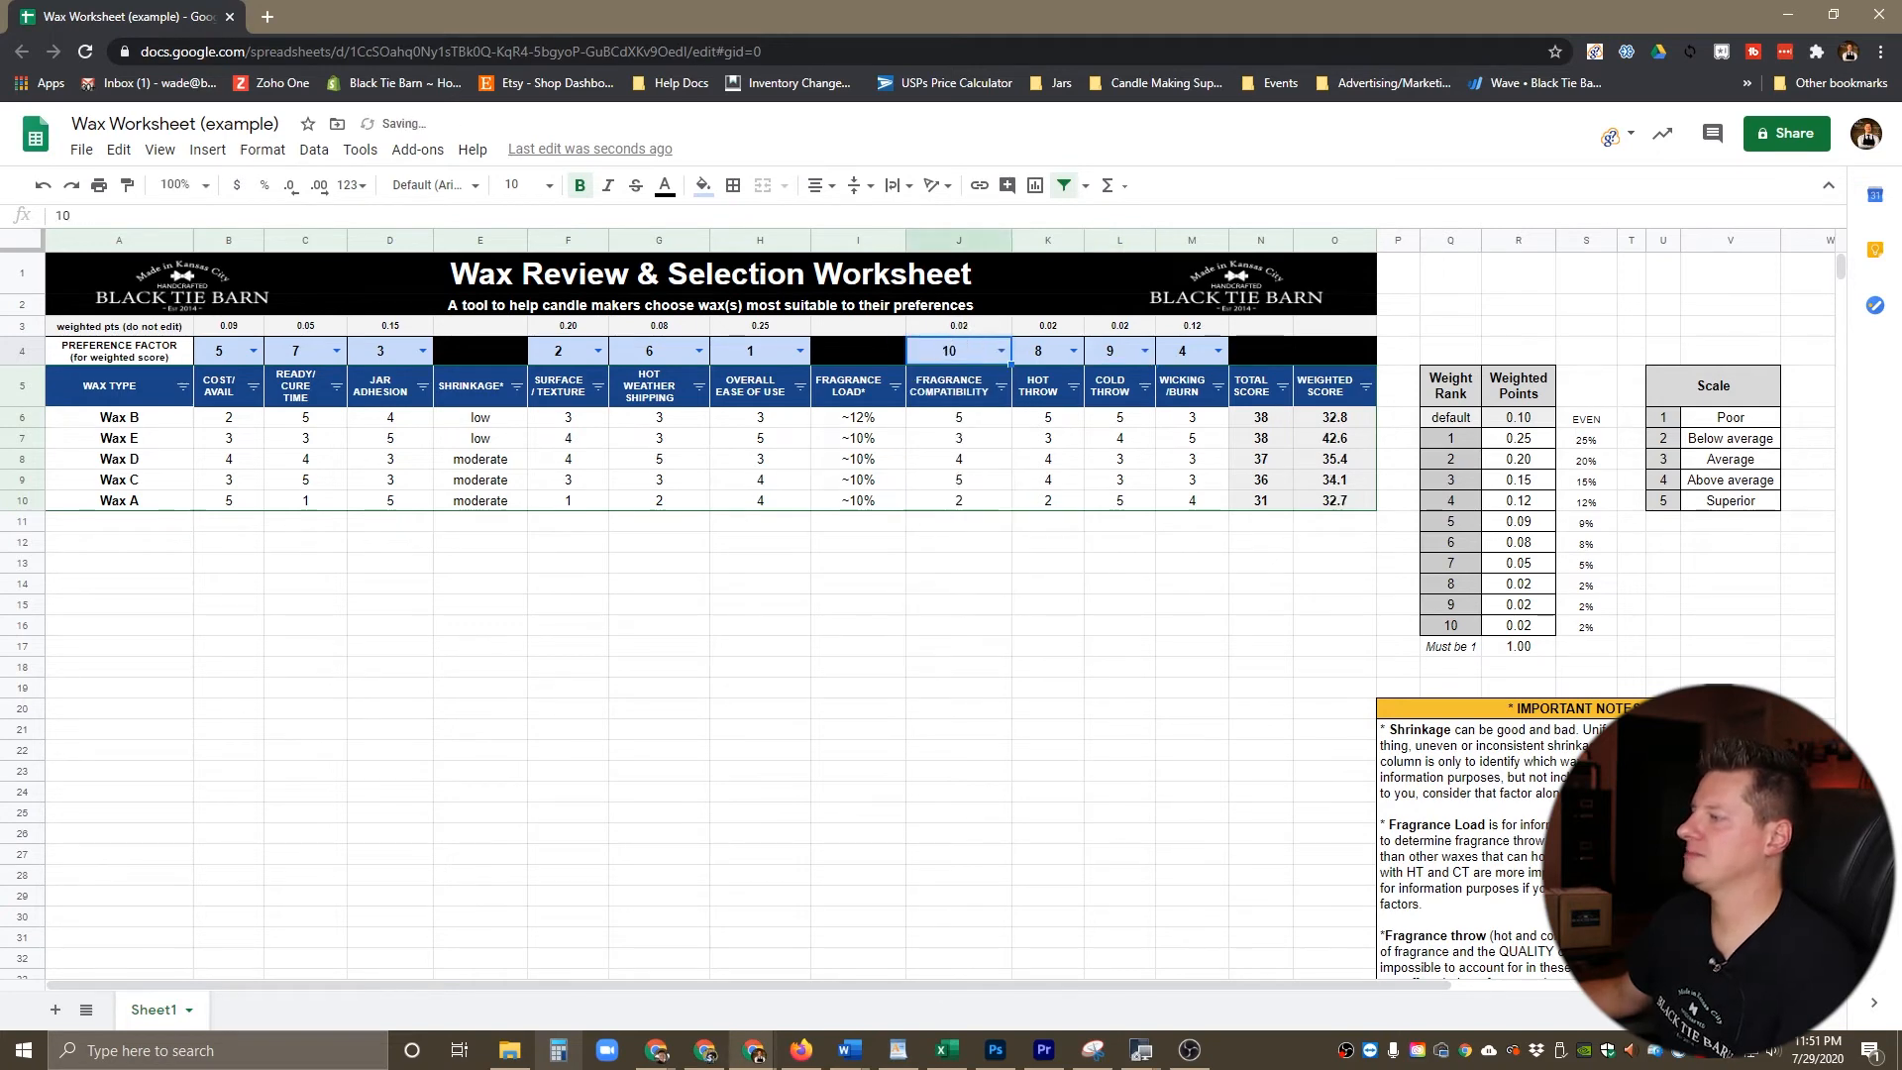
left_click(480, 625)
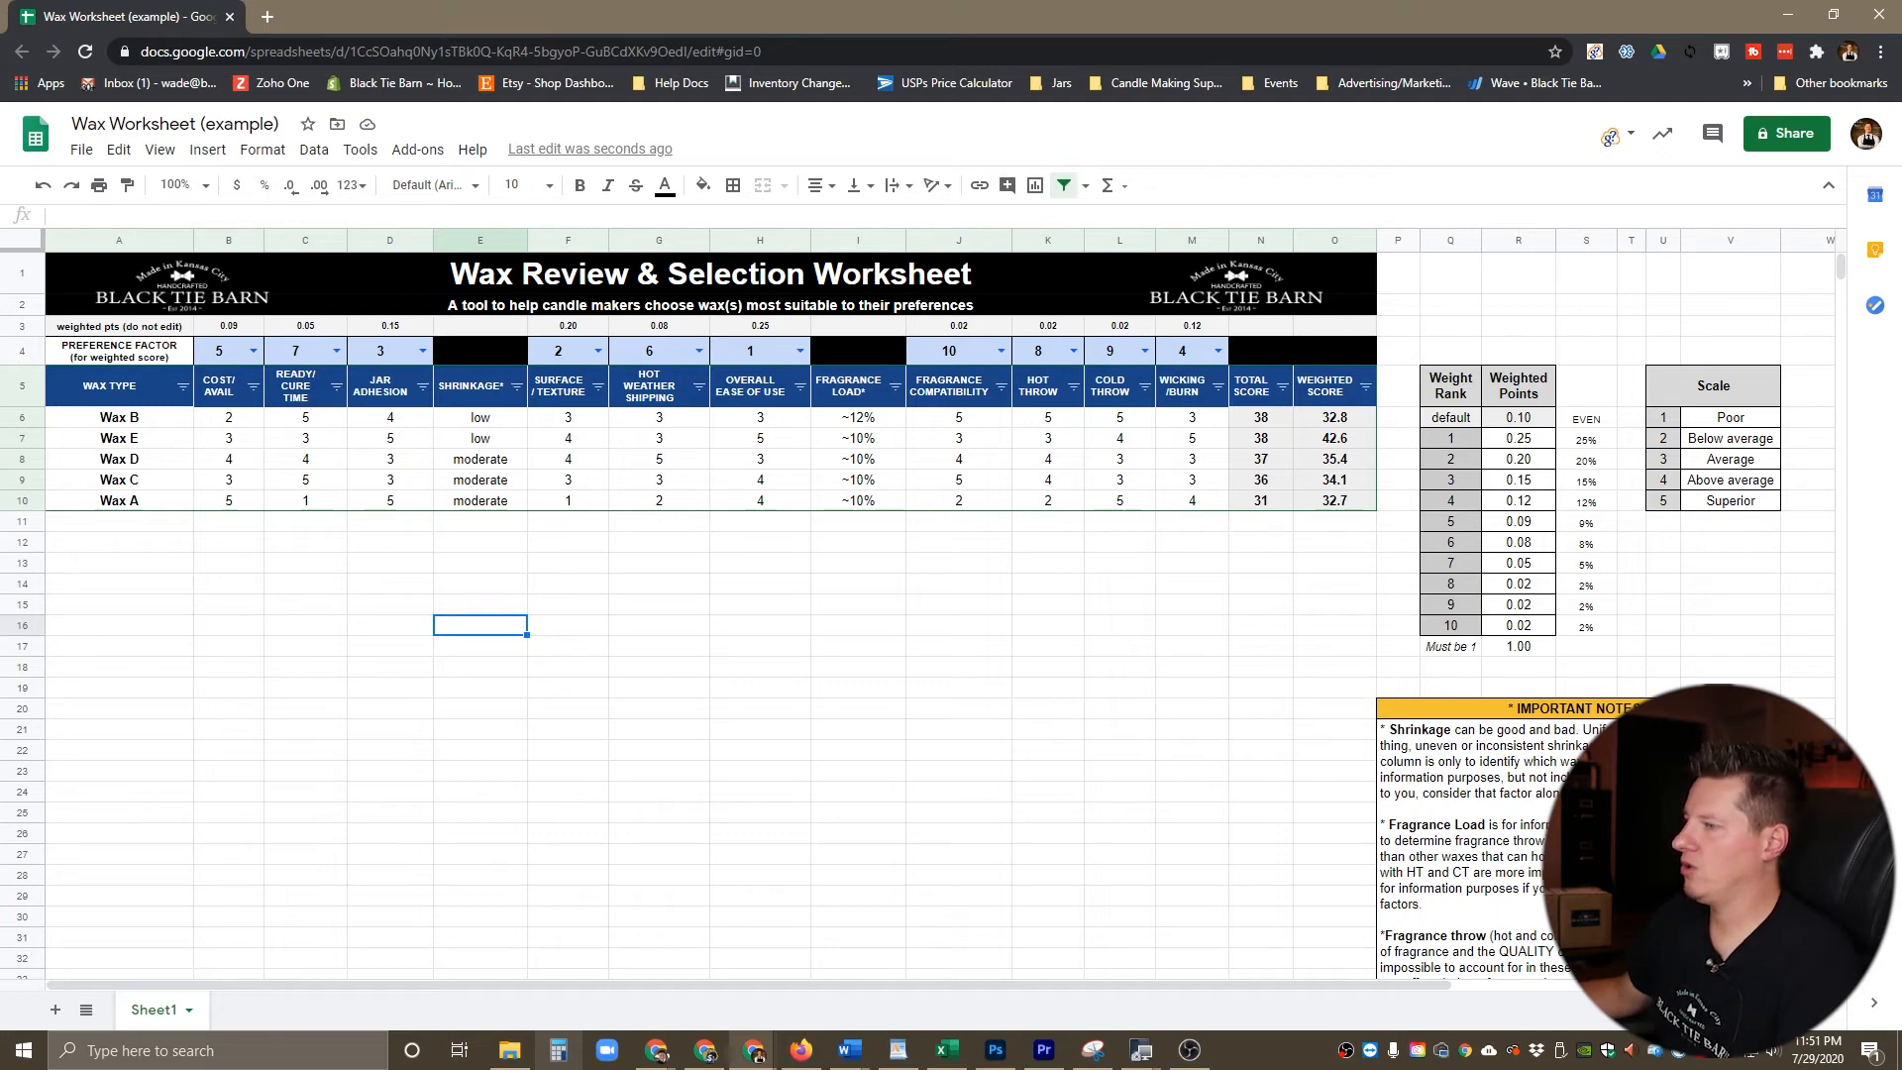
Step: Re-sort the waxes by Weighted Score from highest to lowest (Z → A) using the ranked preference factors
left_click(119, 418)
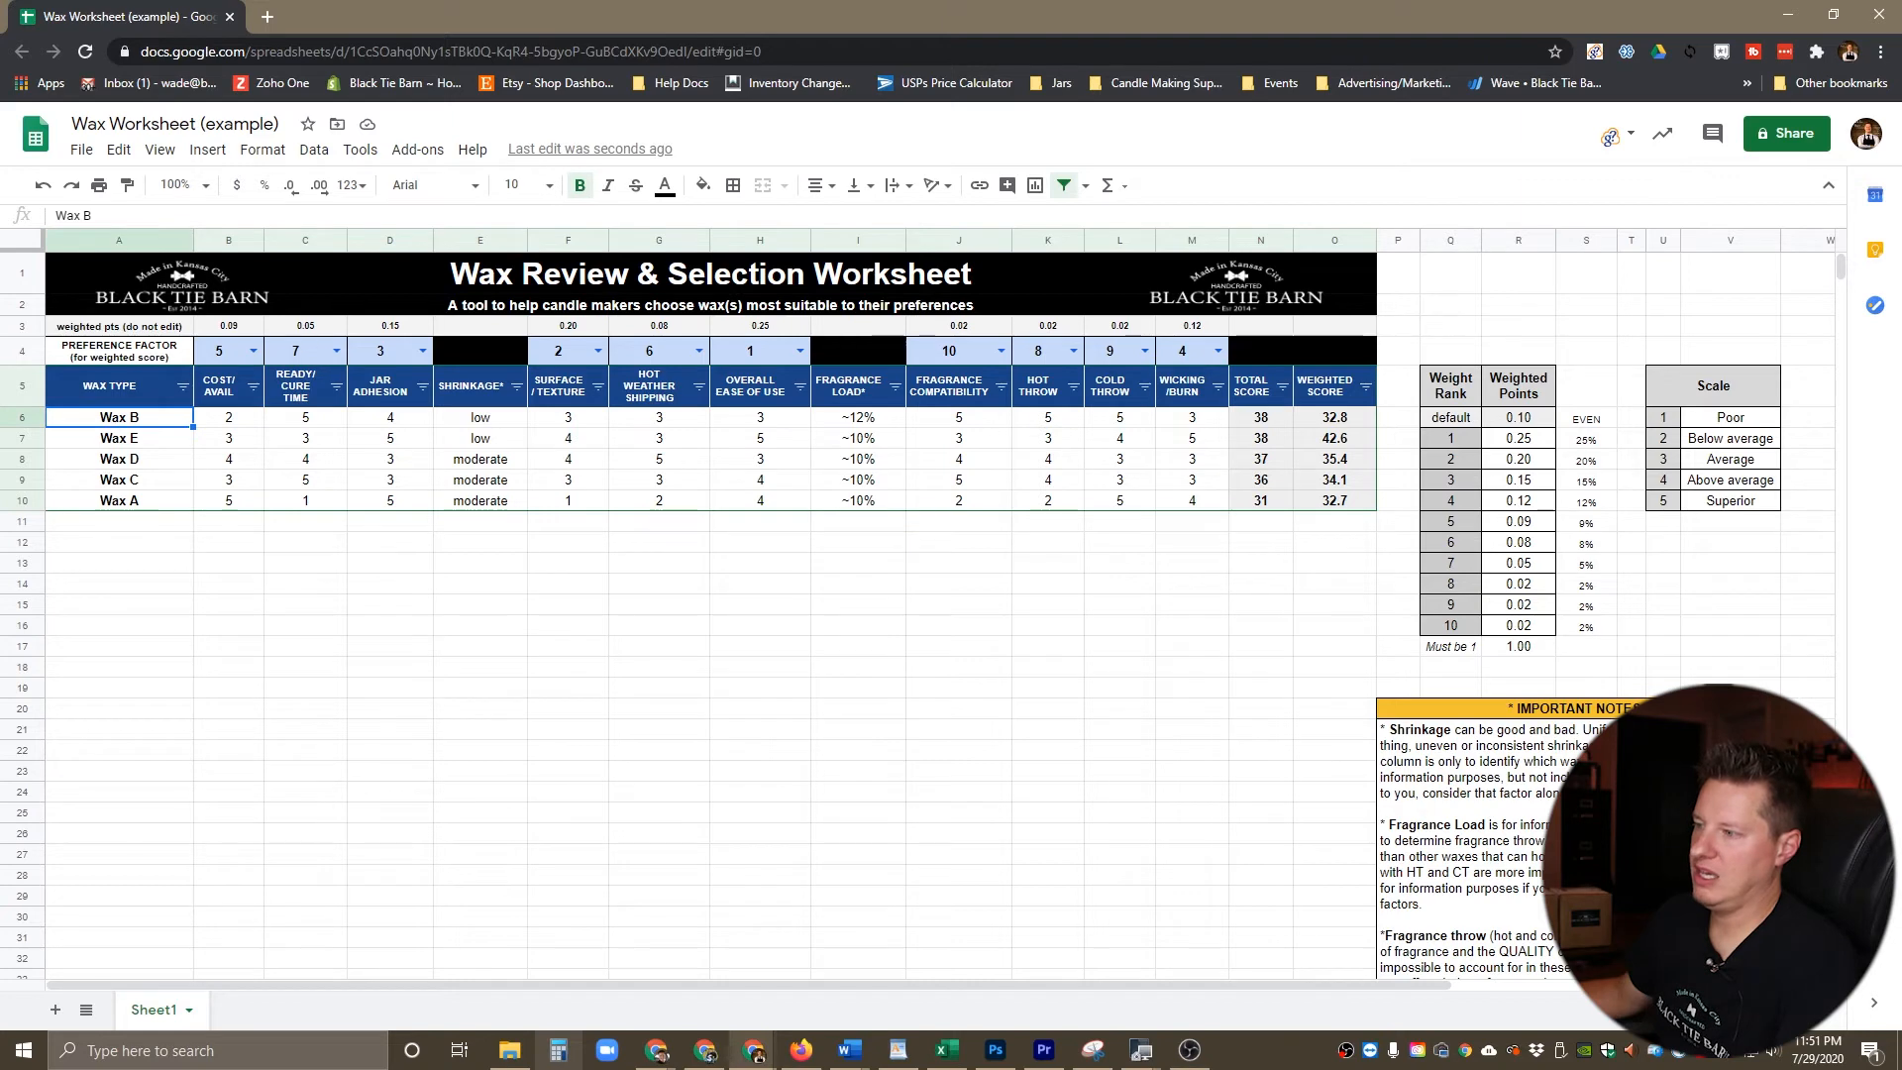
left_click(1366, 387)
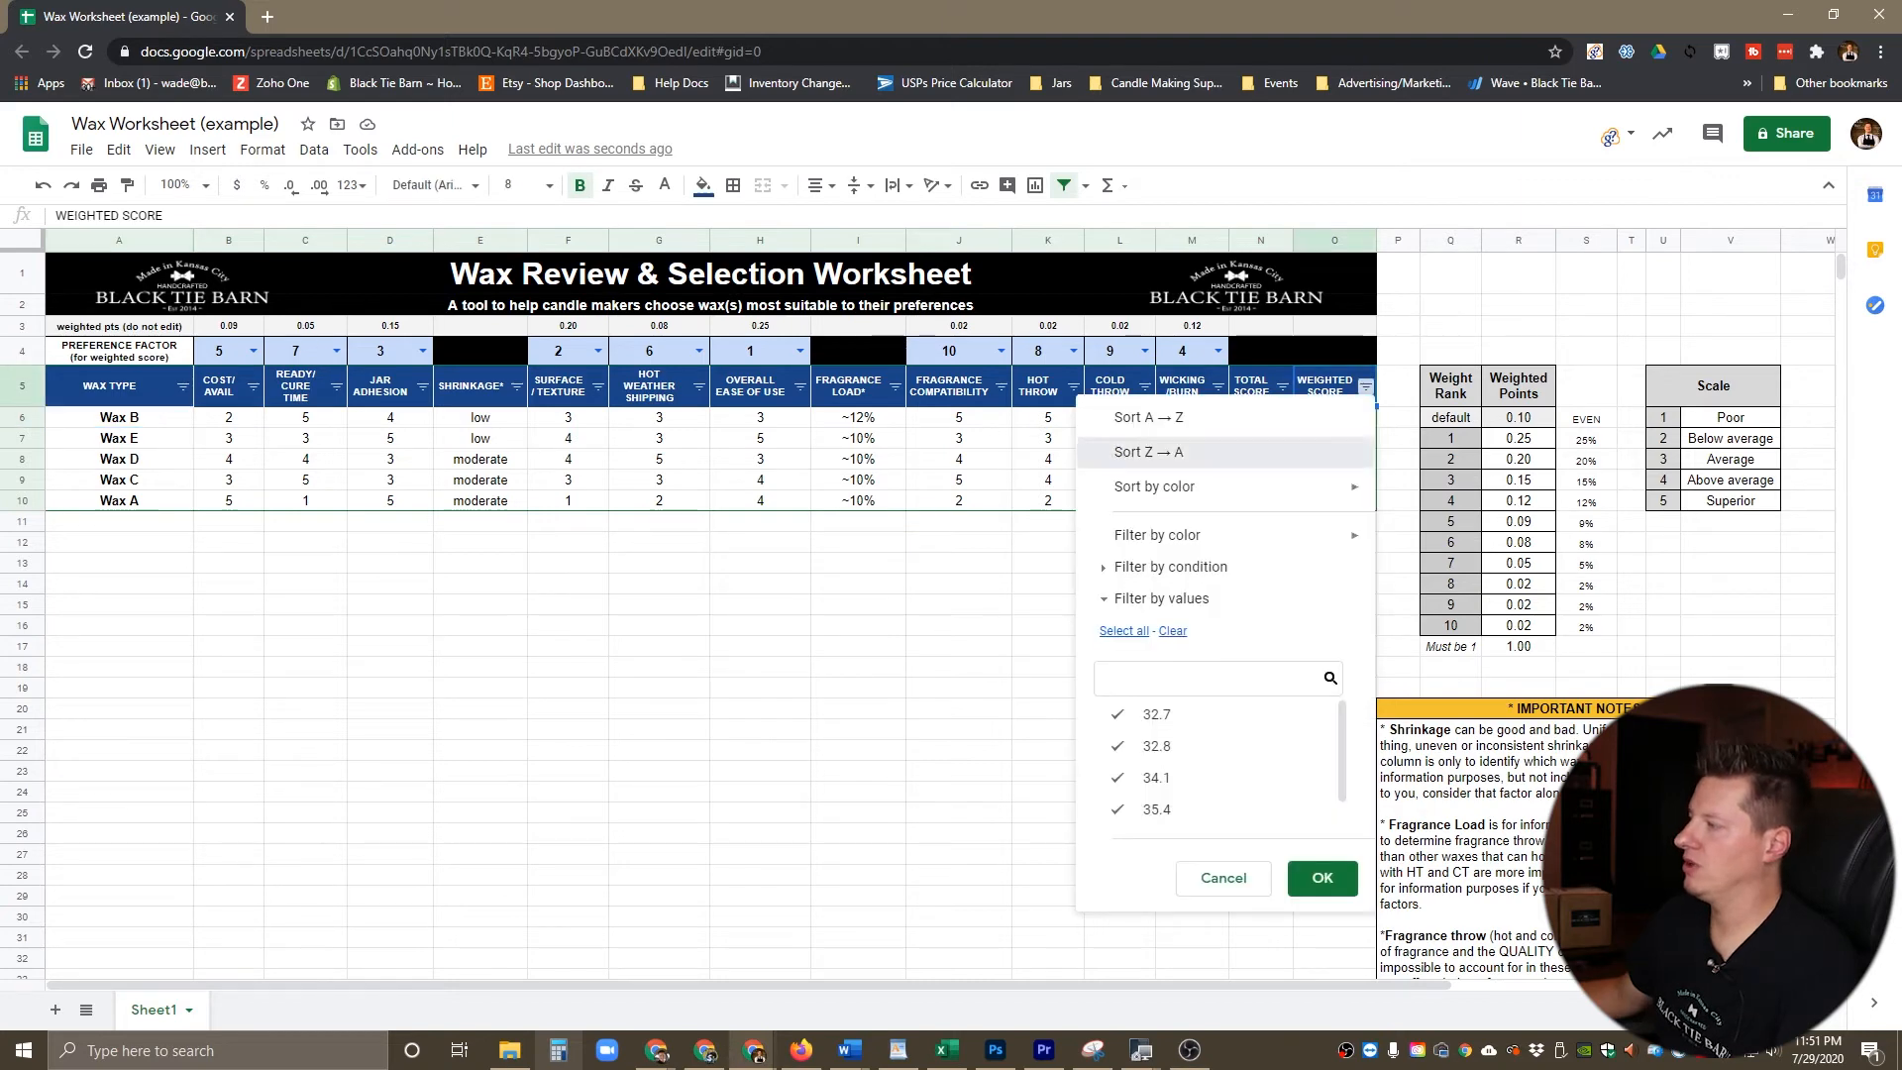
left_click(1129, 458)
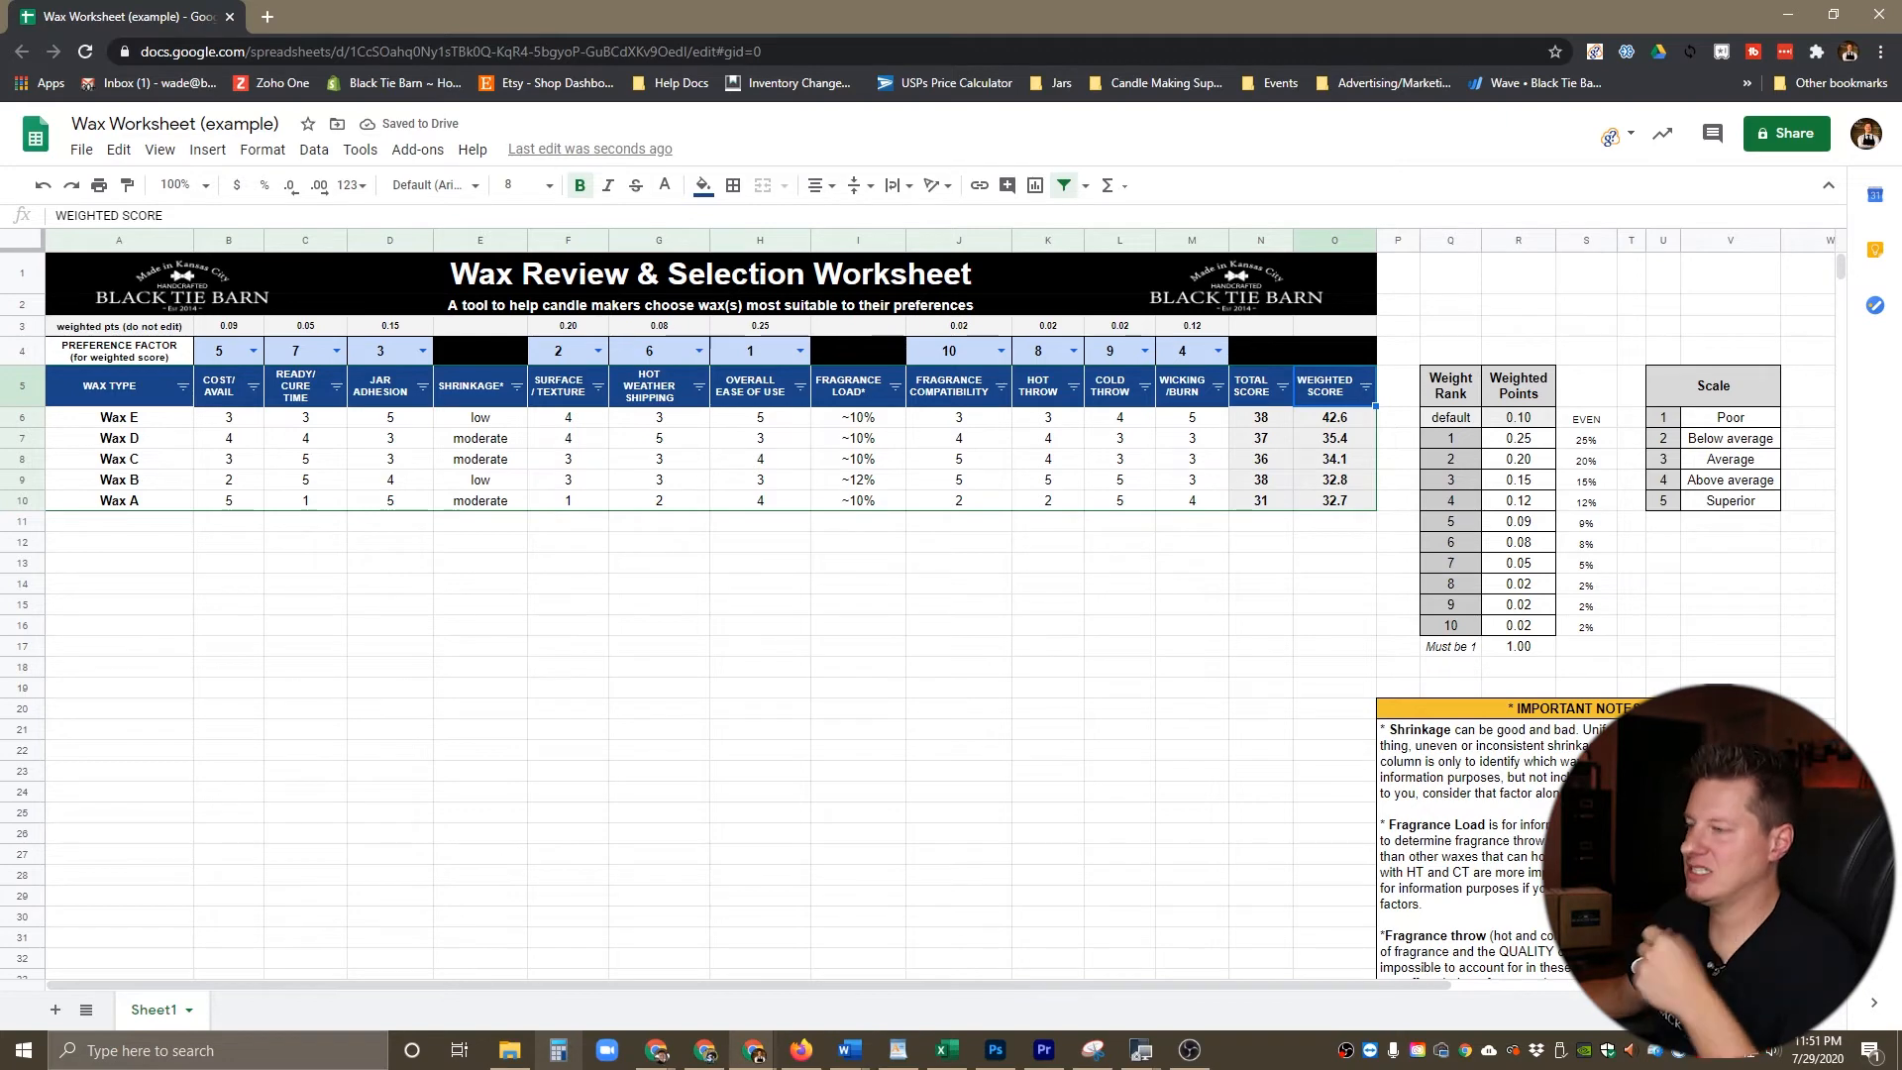
Step: Go down the Weighted Score column to compare the scores of the re-sorted waxes with their total scores
key("Down")
key("Down")
key("Down")
key("Down")
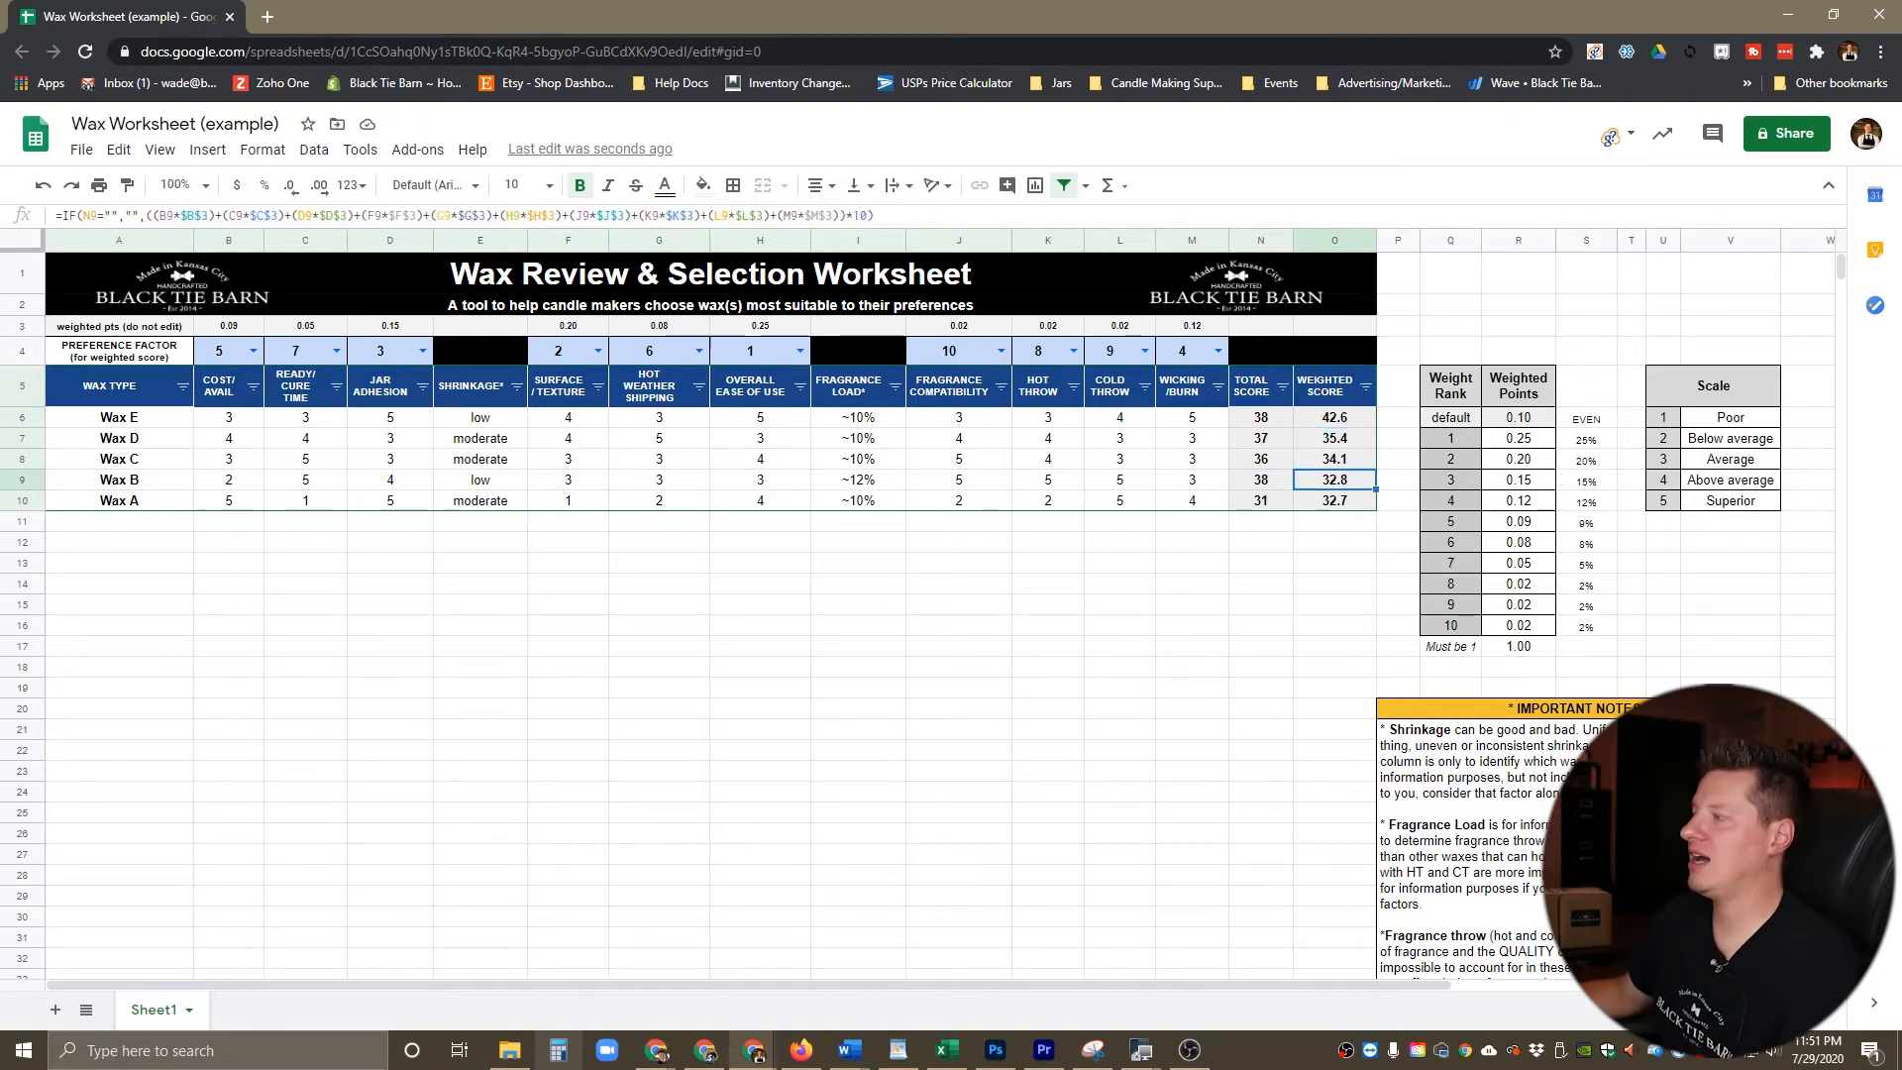
left_click(1262, 521)
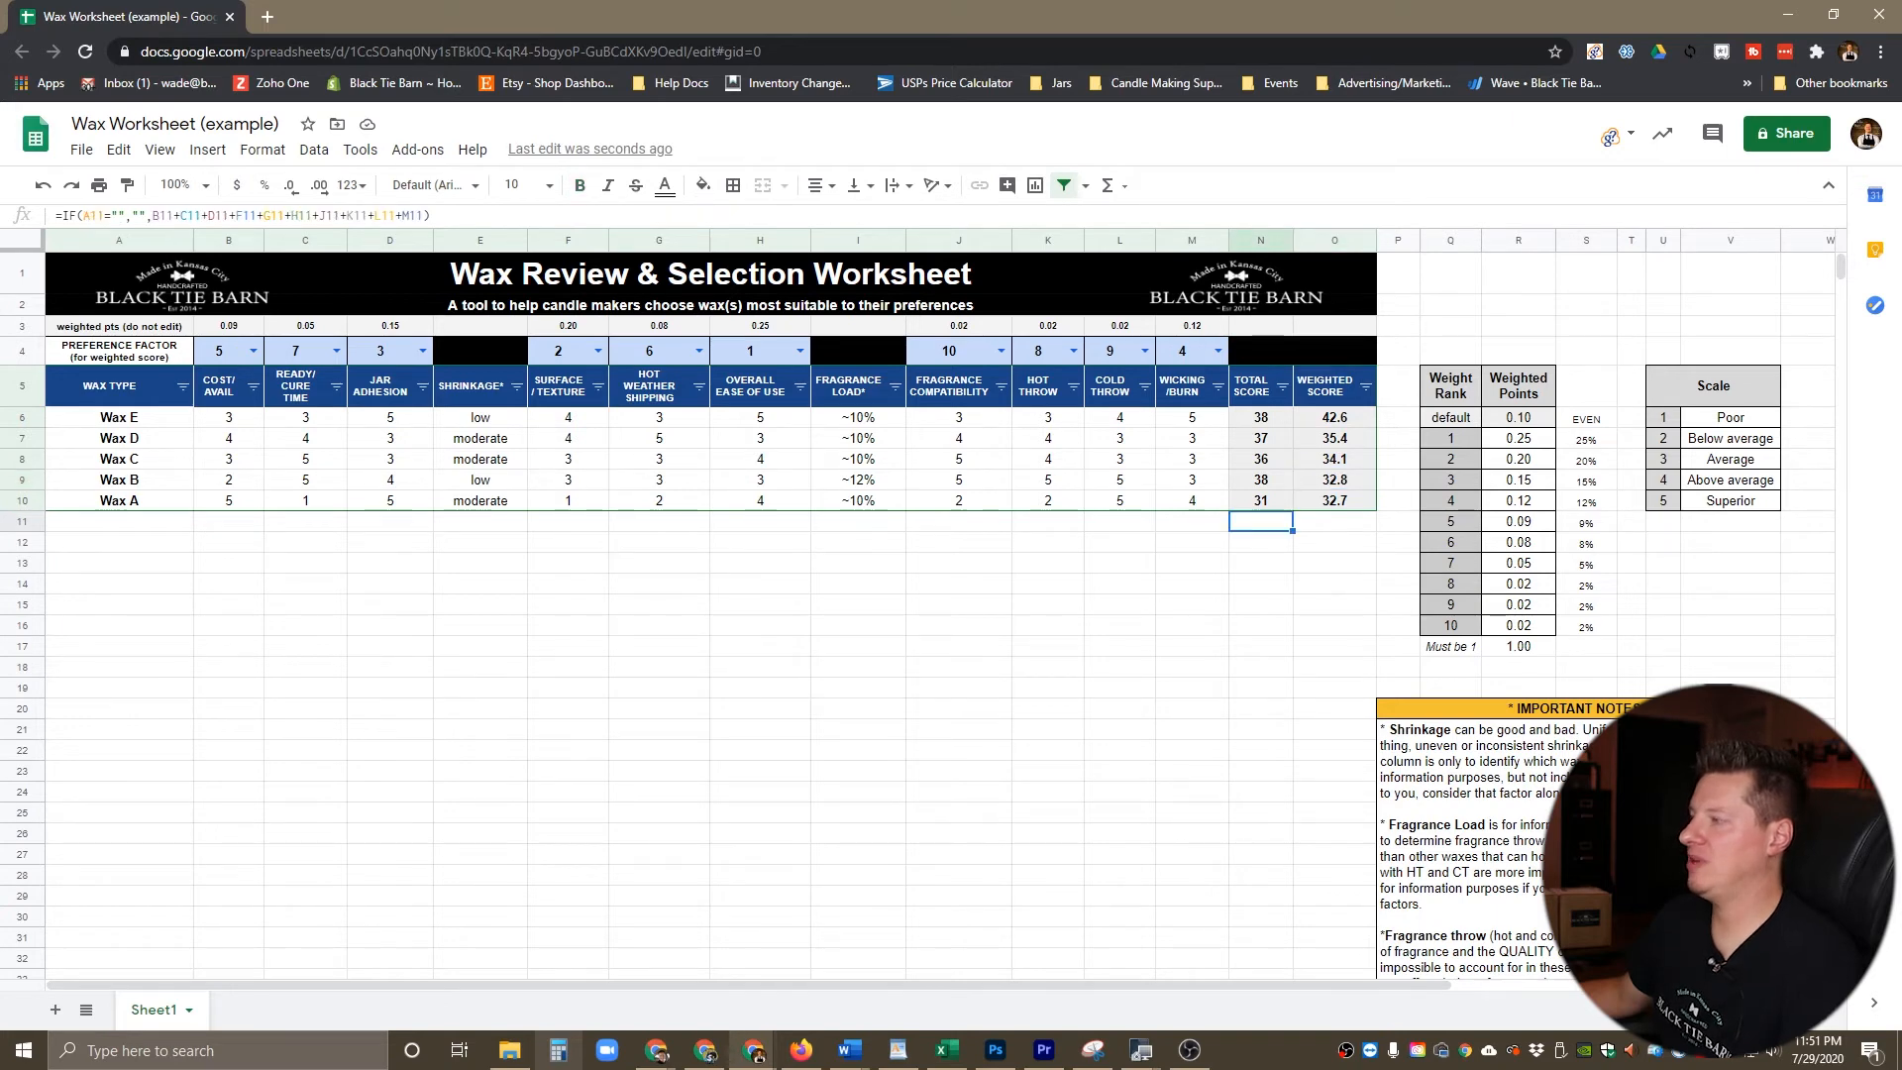
left_click(755, 351)
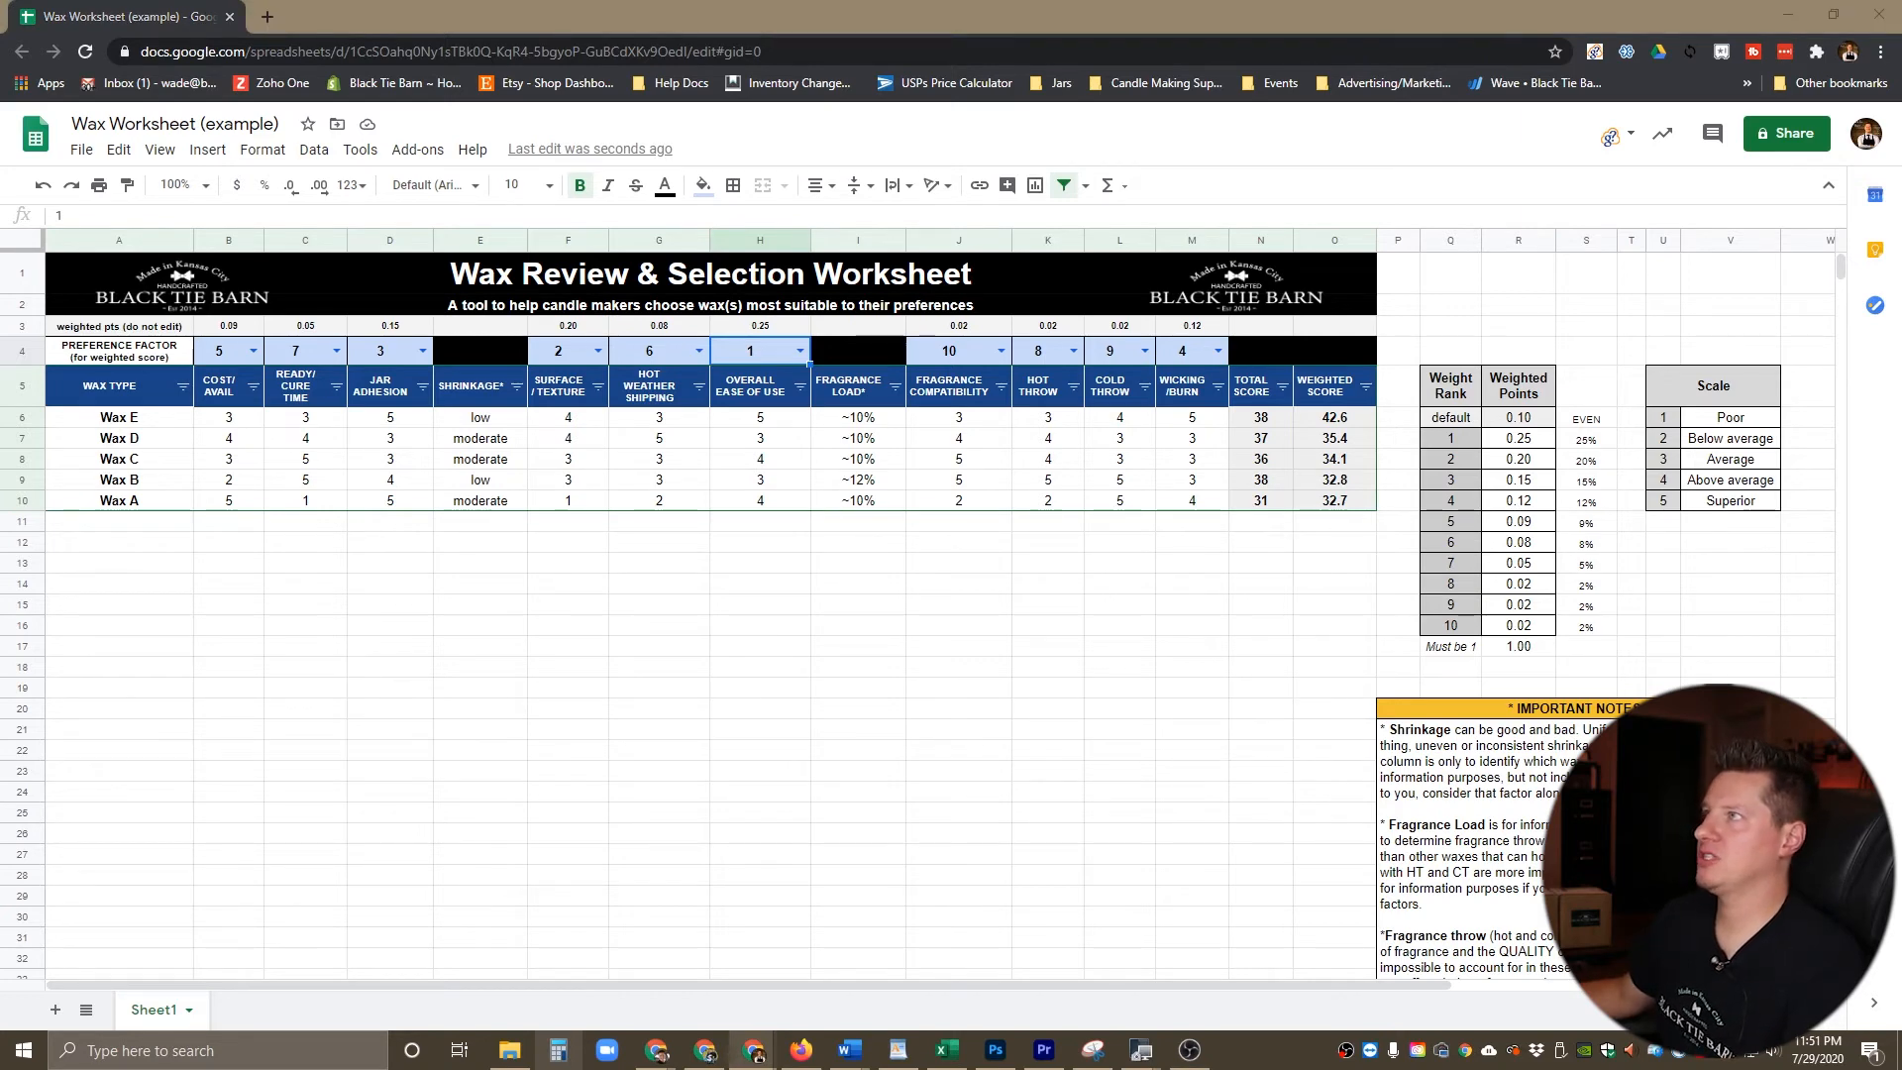
left_click(1073, 351)
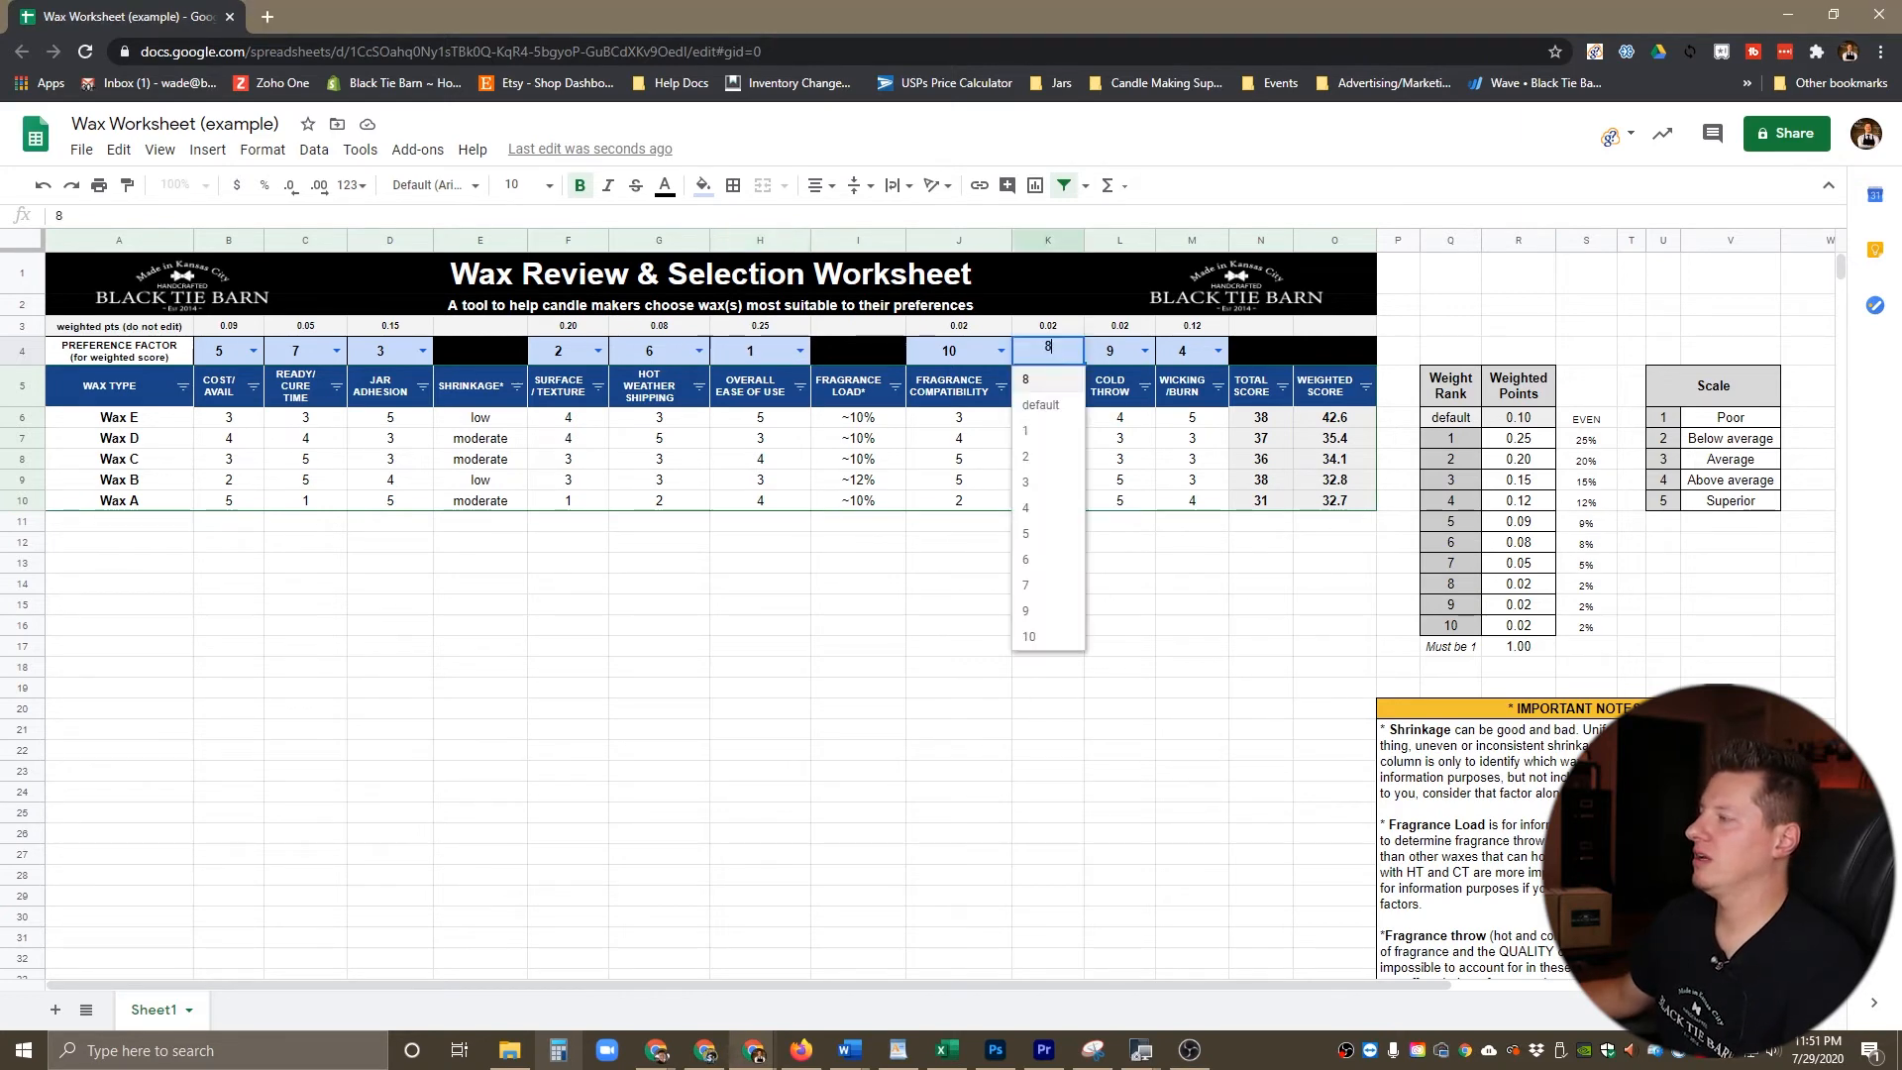
left_click(251, 351)
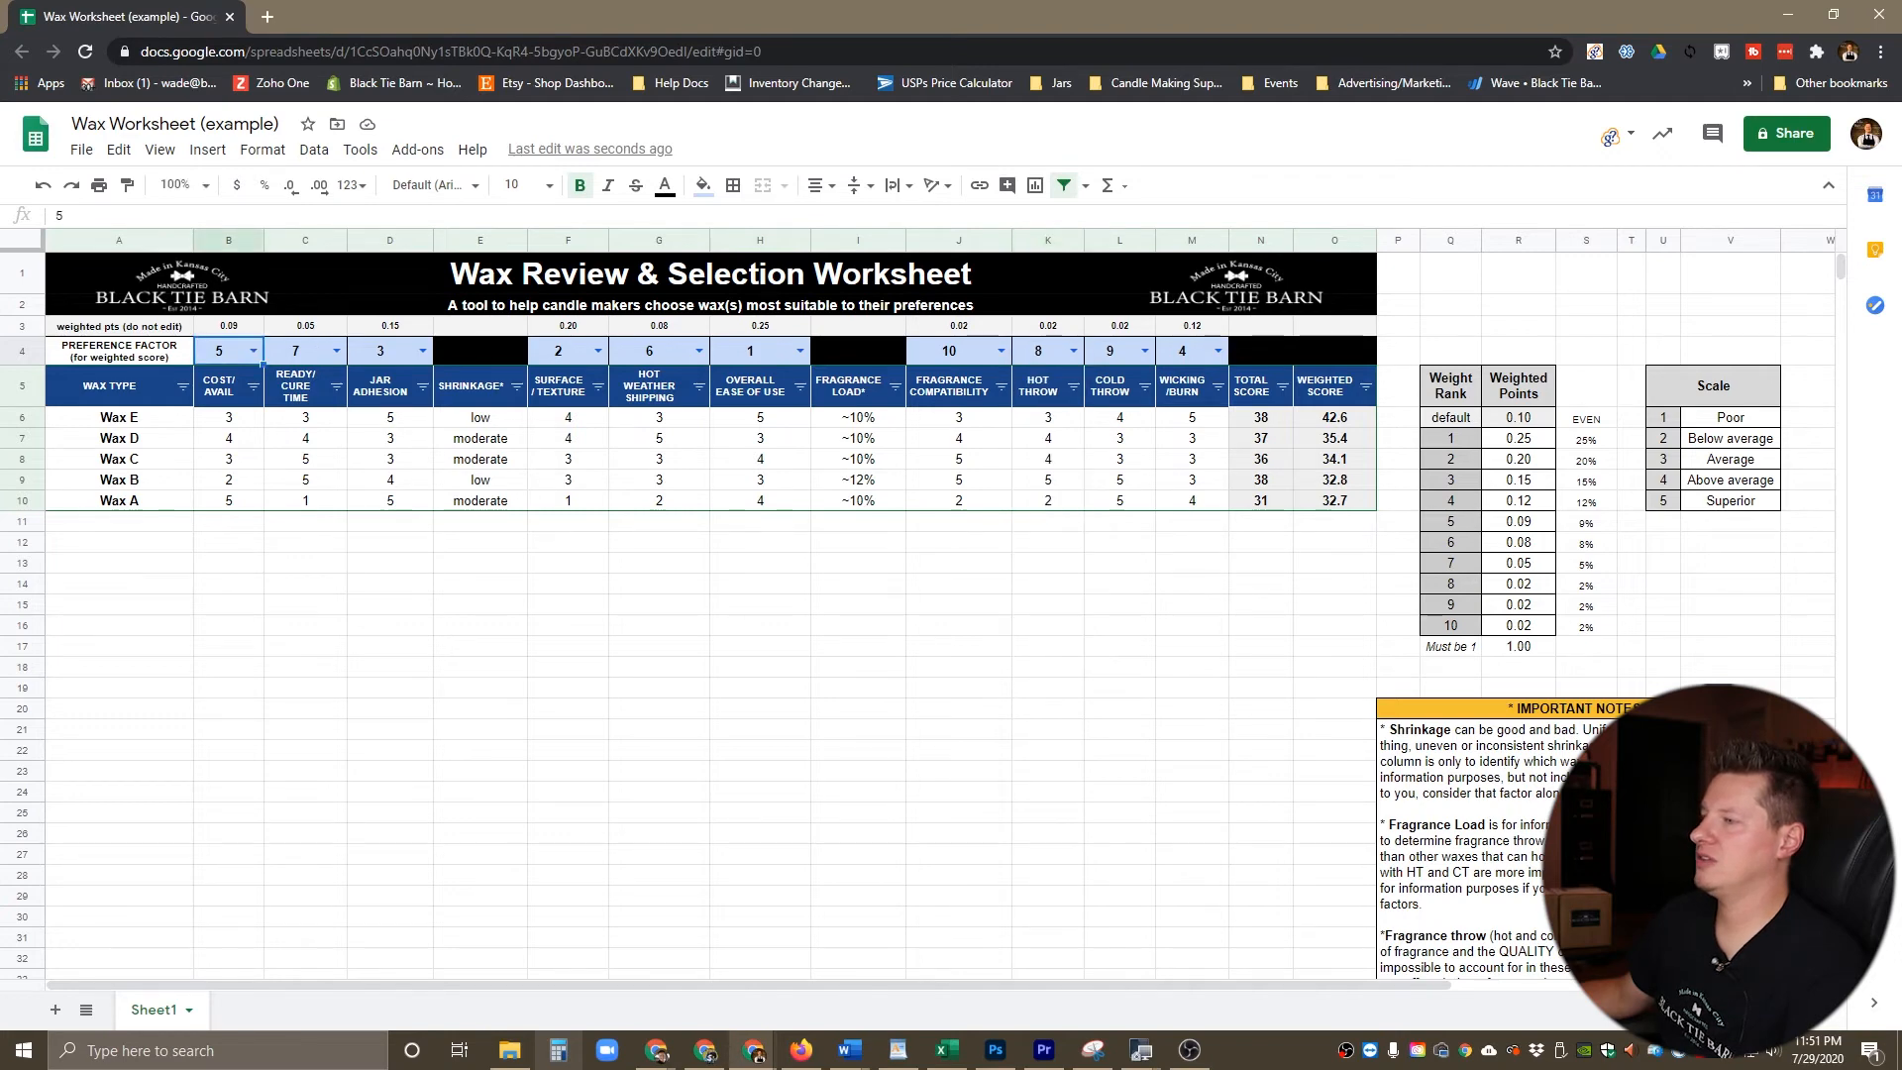
left_click(253, 351)
left_click(390, 583)
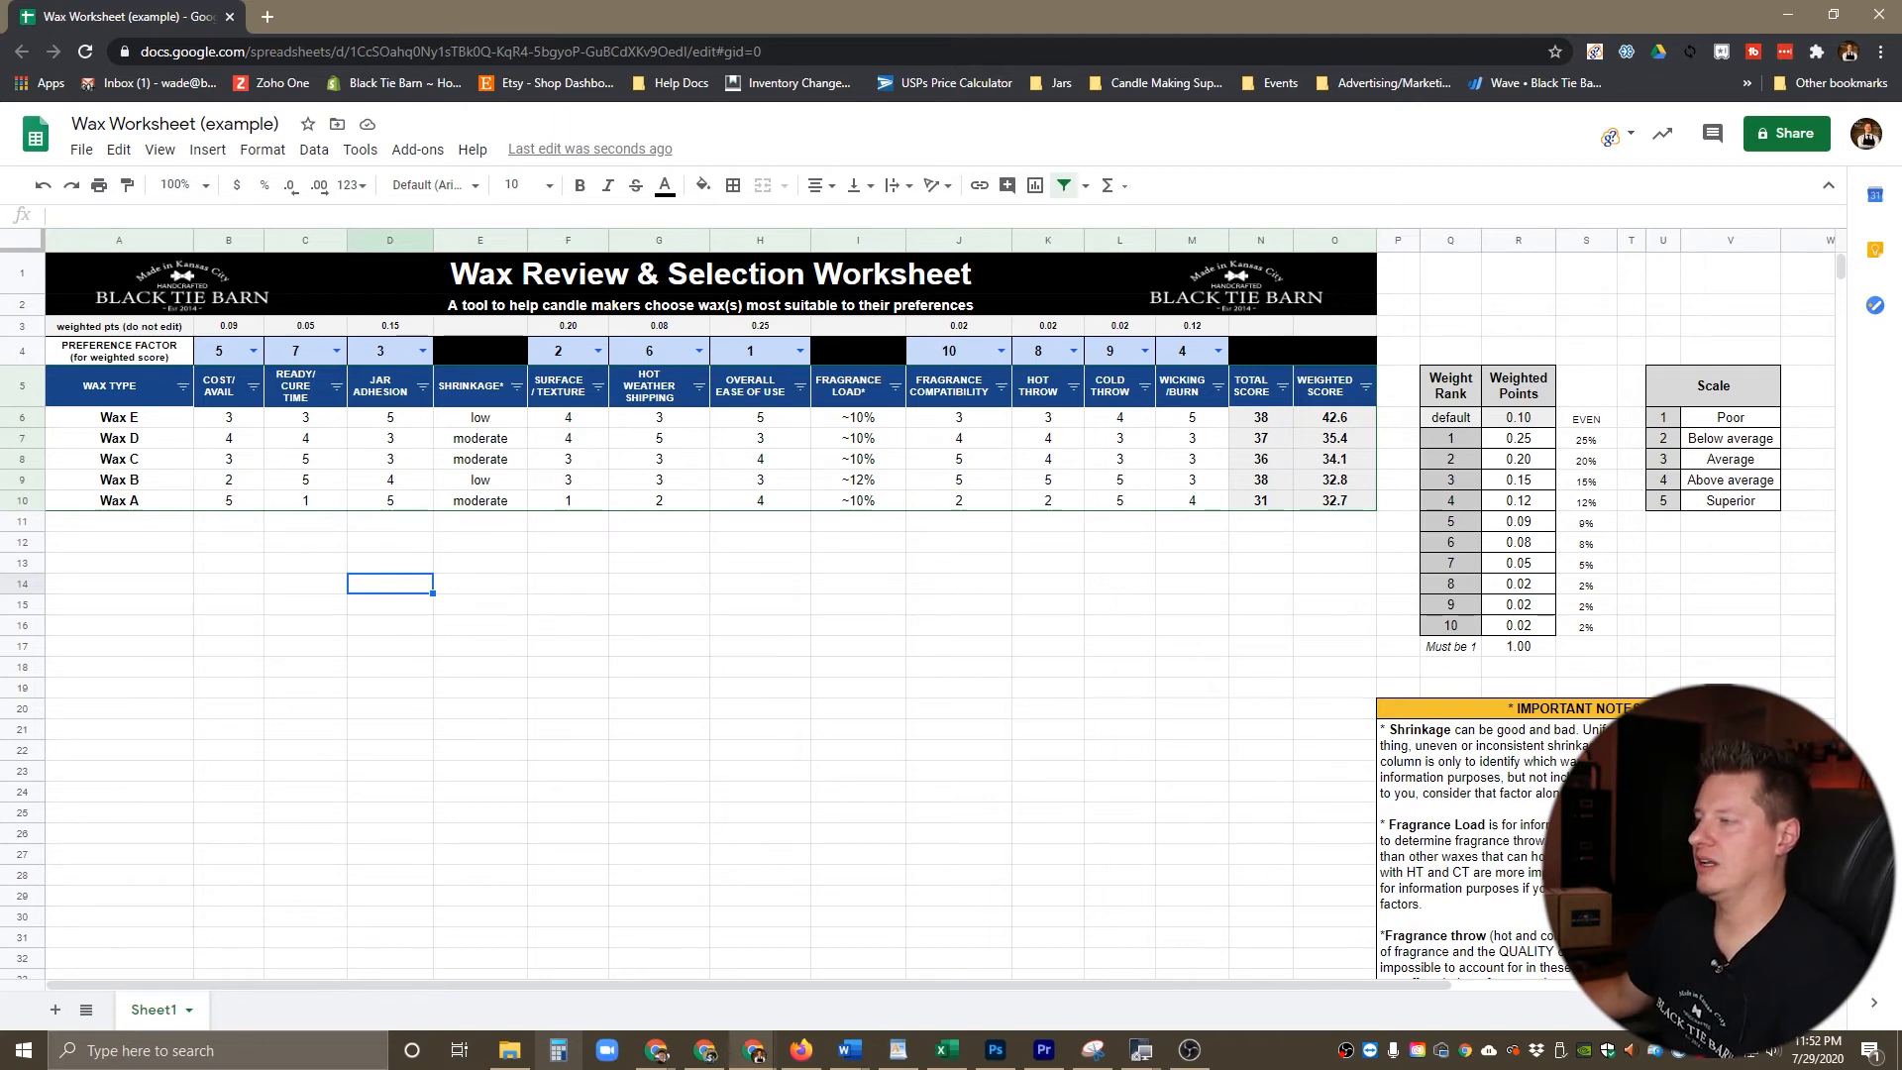
Step: Reset the preference factor for Cost/Avail to default
left_click(252, 351)
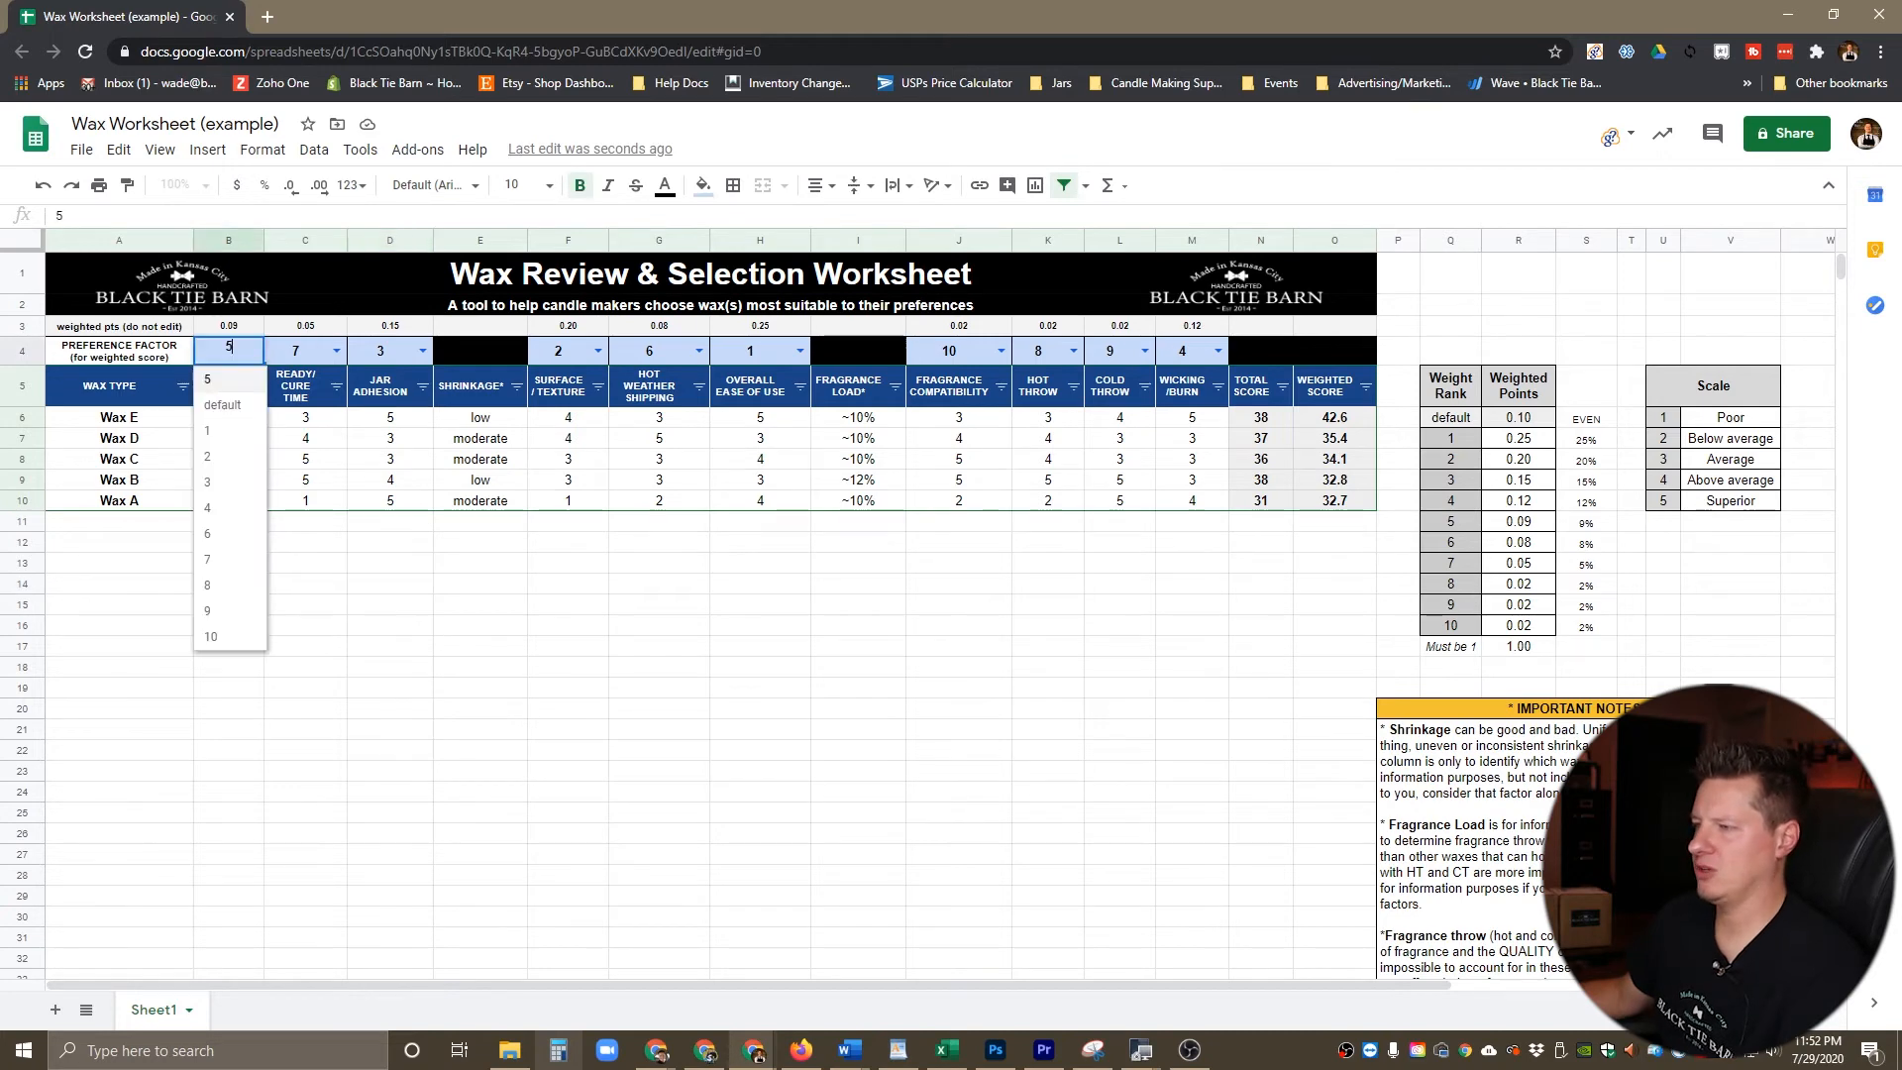
left_click(226, 376)
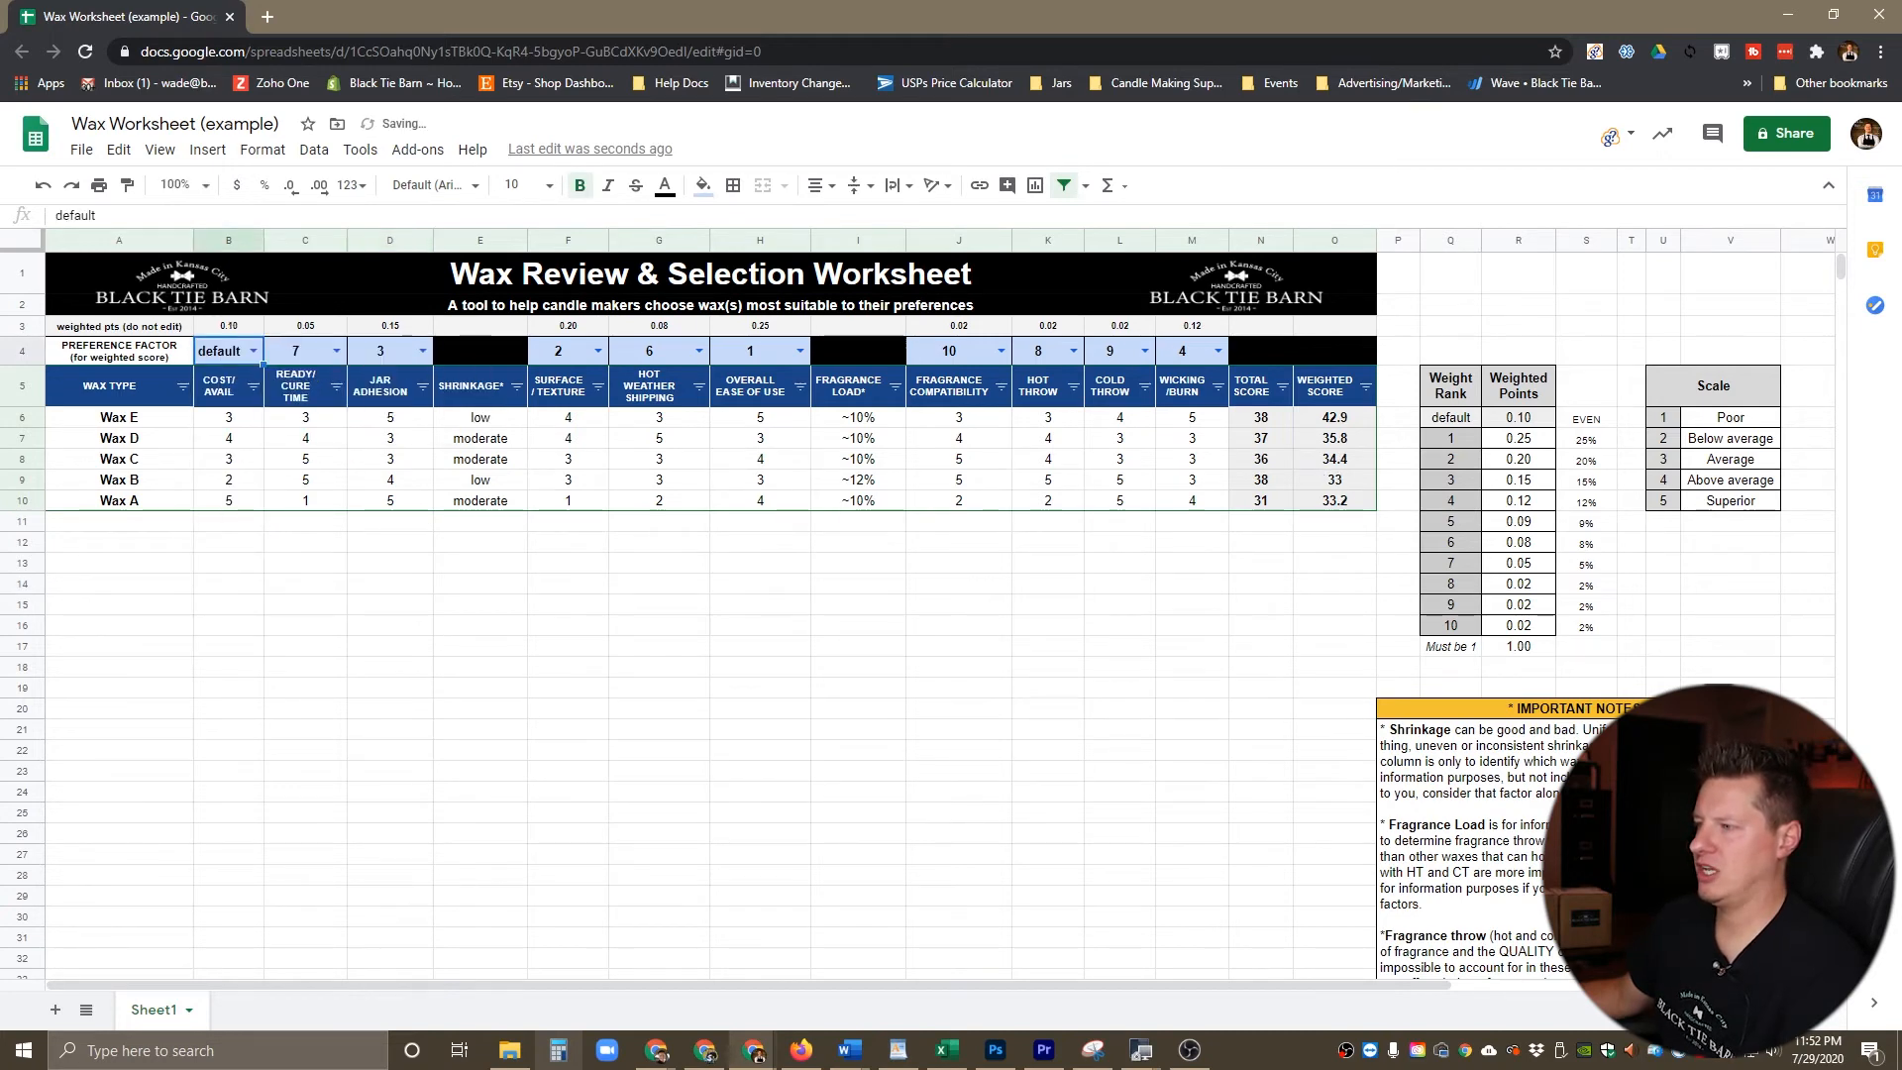
left_click(305, 563)
Step: Copy the default preference factor from Cost/Avail to all the other ranked criteria
left_click(220, 352)
key("ctrl+c")
left_click(298, 351)
key("ctrl+v")
left_click(383, 352)
key("ctrl+v")
left_click_drag(560, 352, 753, 352)
key("ctrl+v")
left_click_drag(951, 352, 1184, 351)
key("ctrl+v")
left_click(1048, 604)
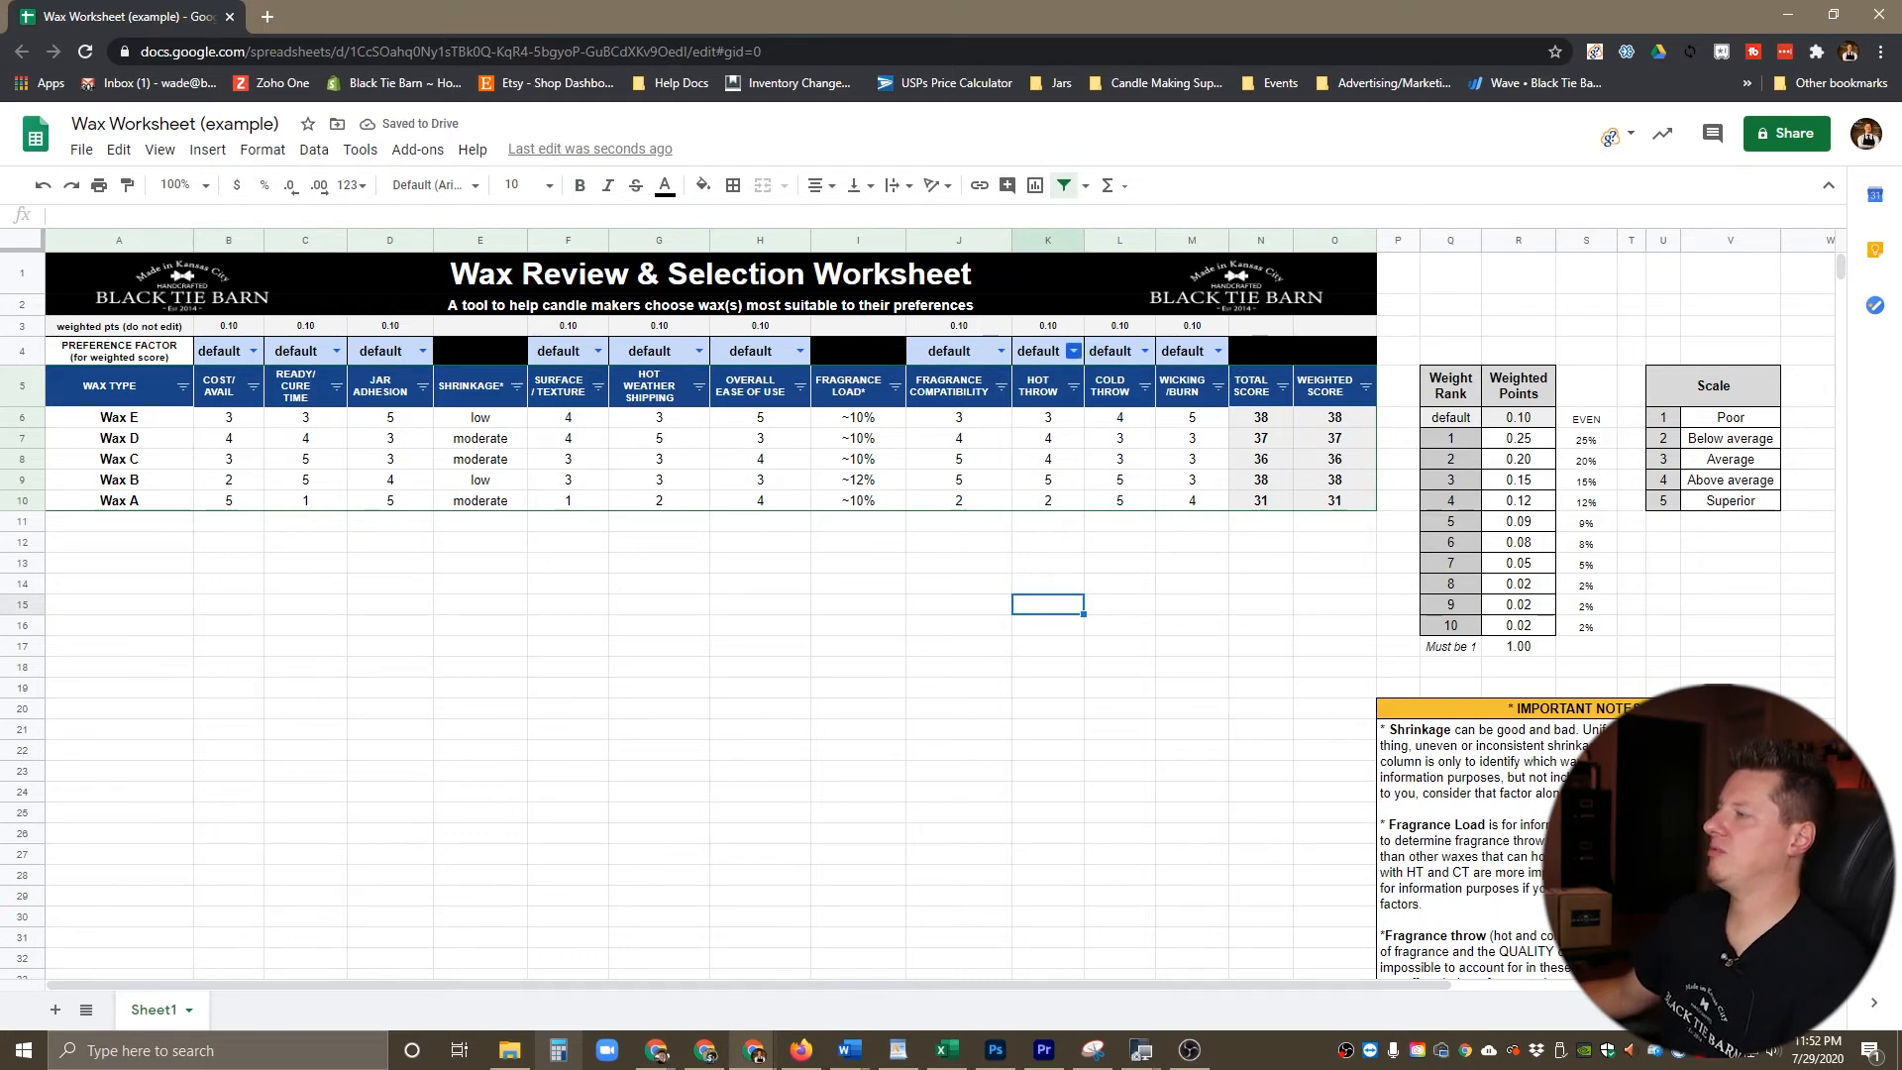
Step: Set the preference factors to 1 for Hot Throw and 2 for Fragrance Compatibility
left_click(1073, 352)
key("Return")
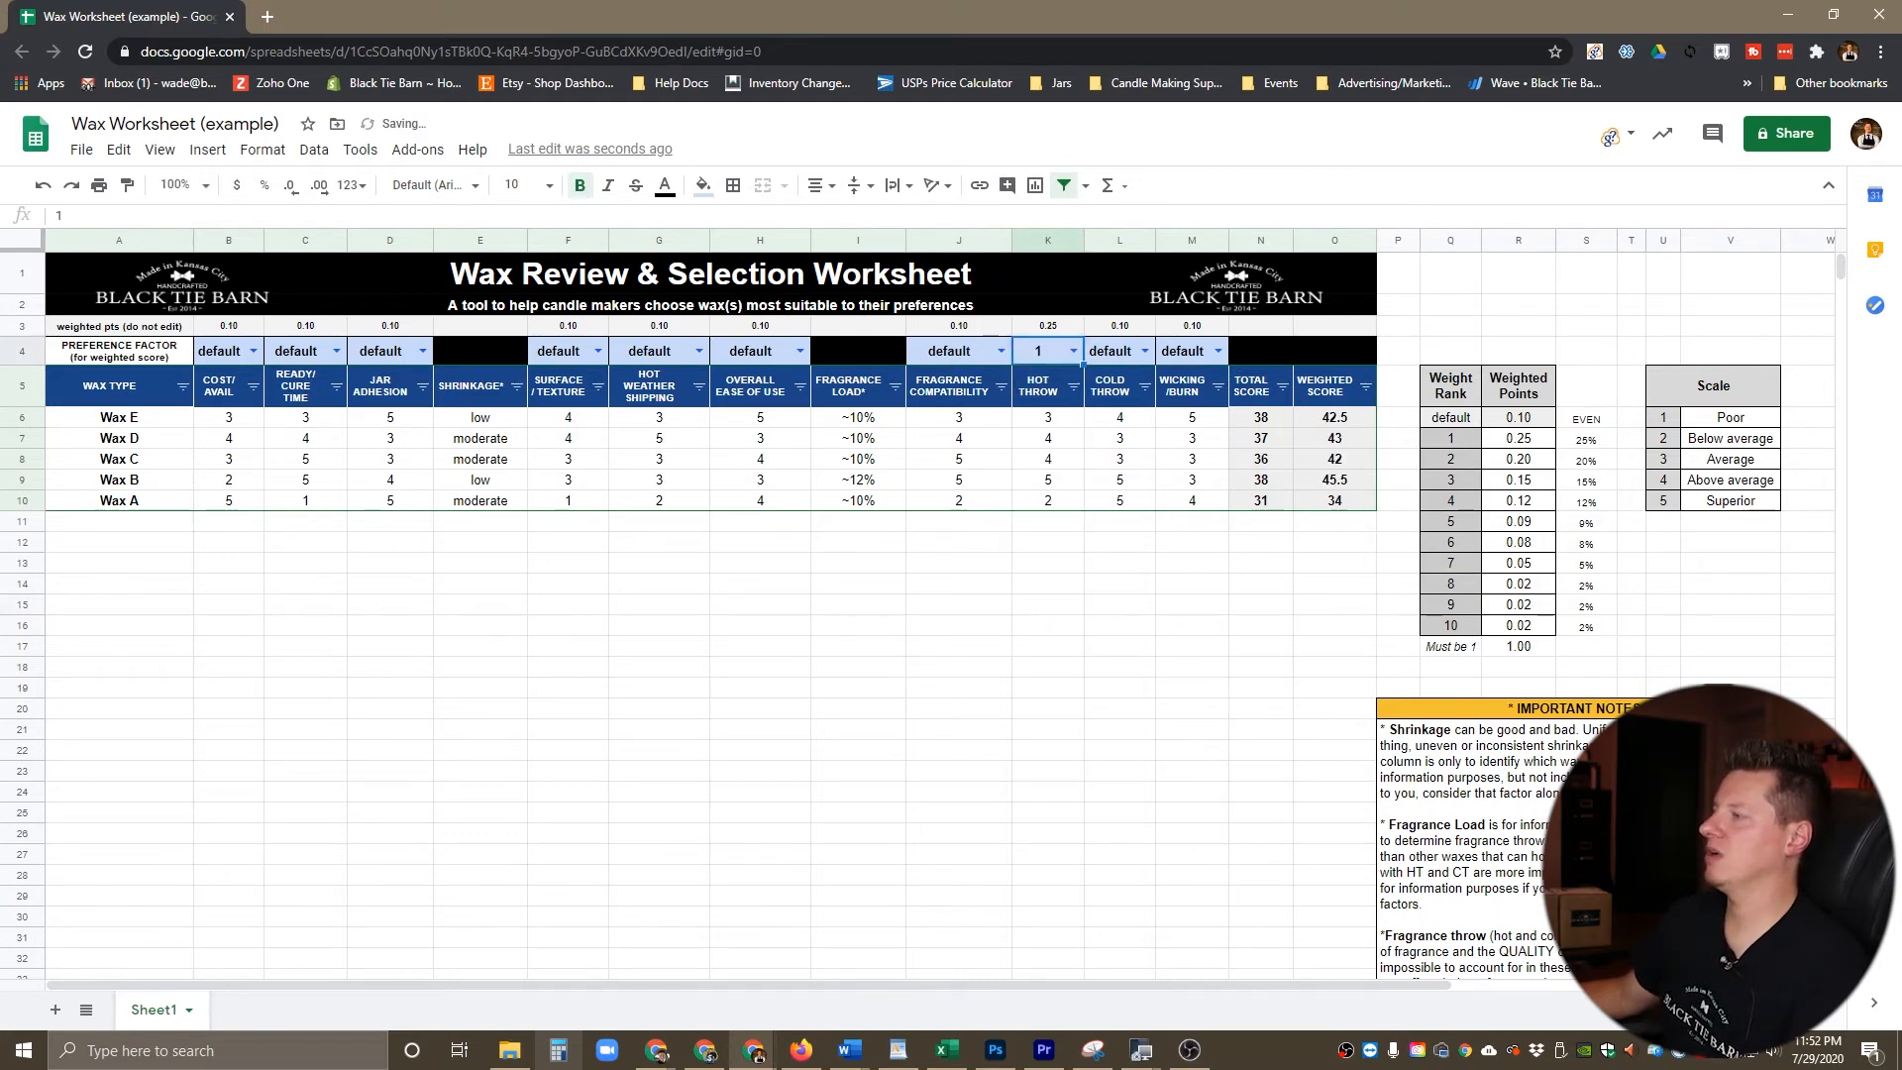
left_click(1001, 351)
key("Down")
key("Down")
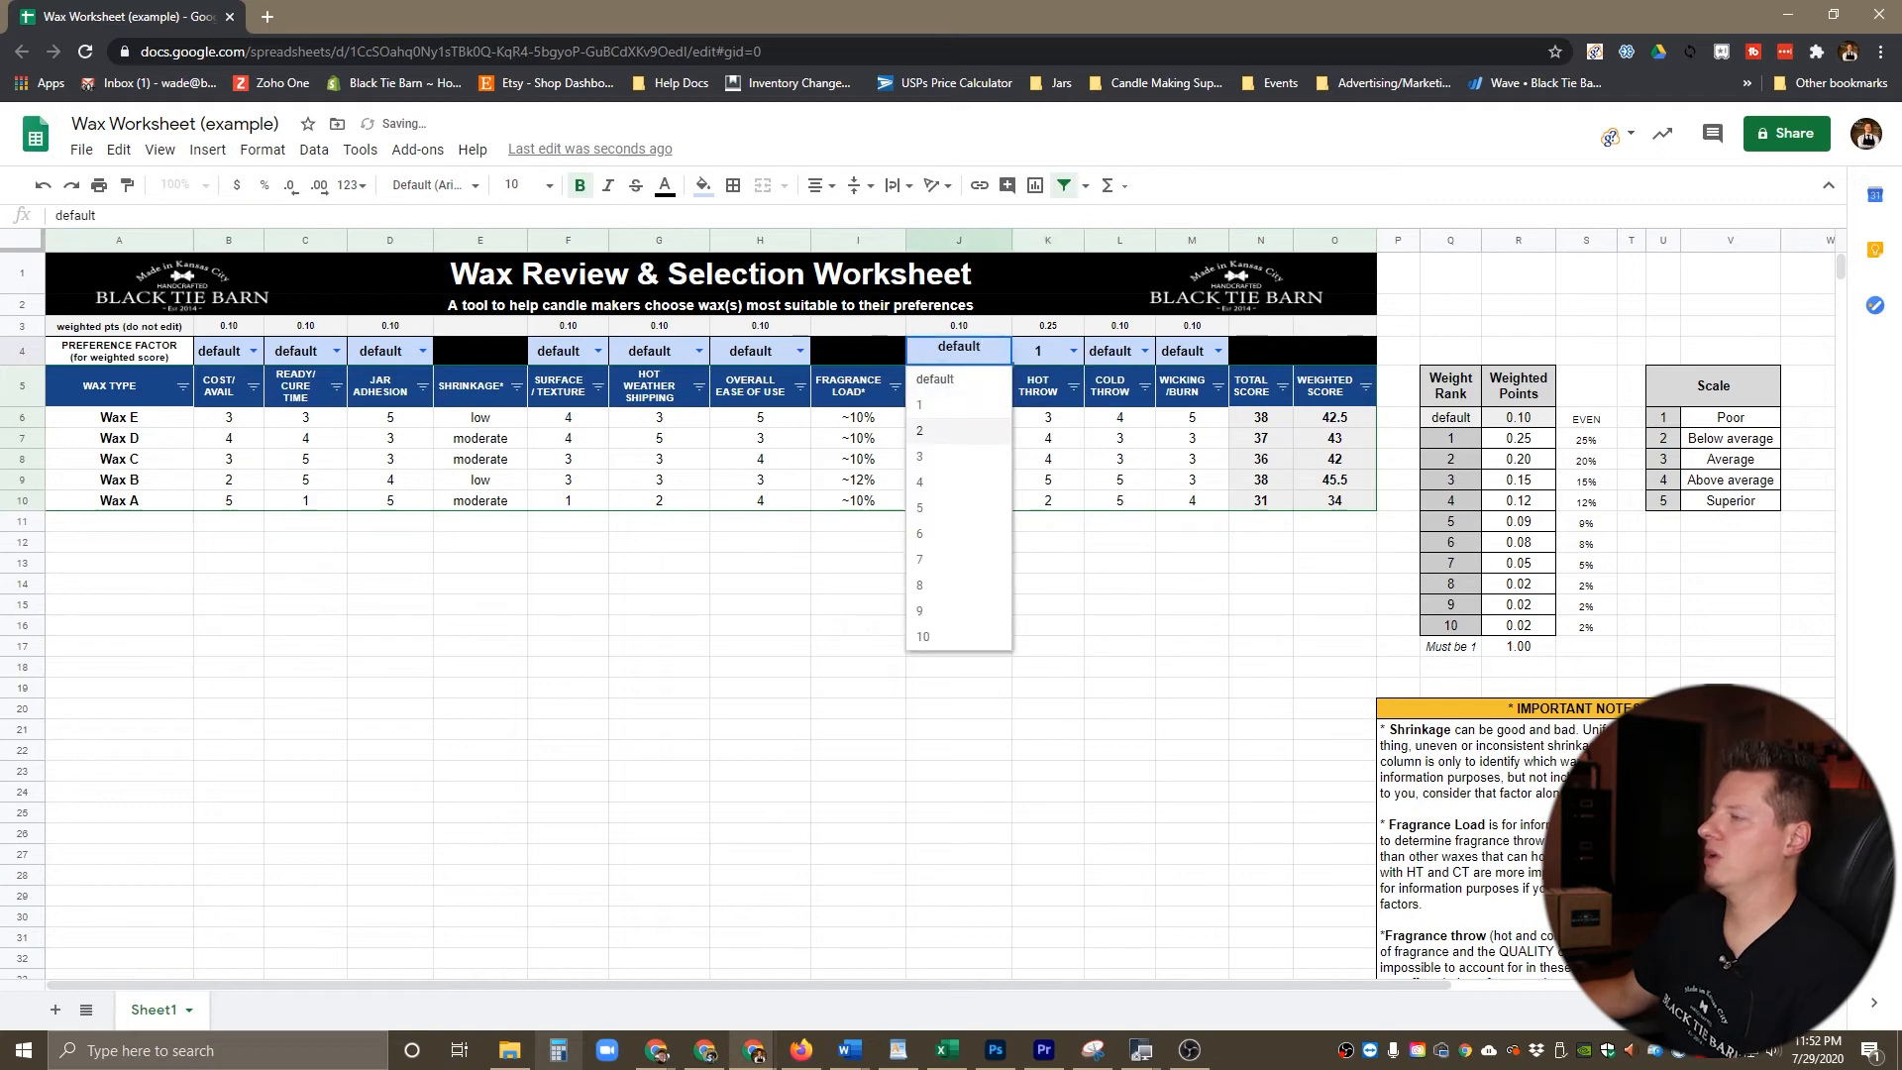
key("Return")
Step: Set the preference factors to 3 for Cold Throw and 4 for Ready/Cure Time
left_click(1144, 351)
key("Down")
key("Down")
key("Down")
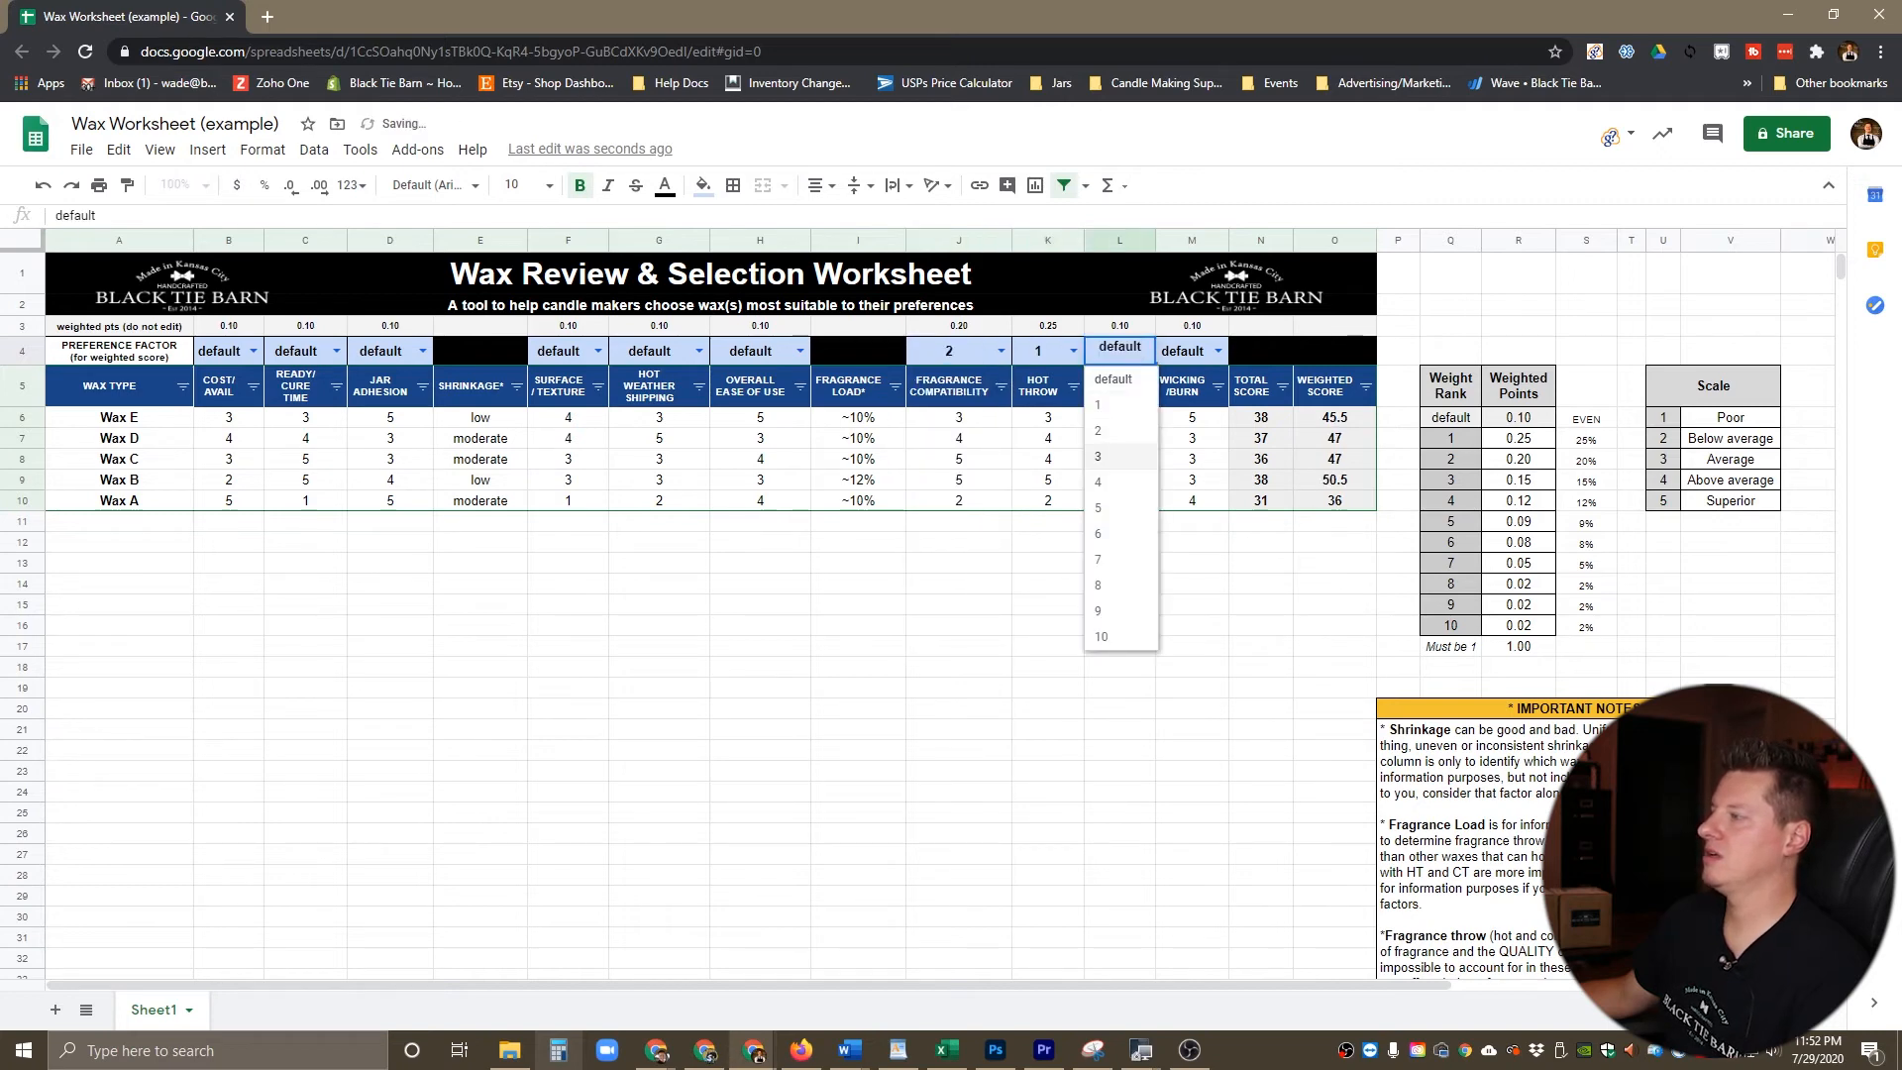
key("Return")
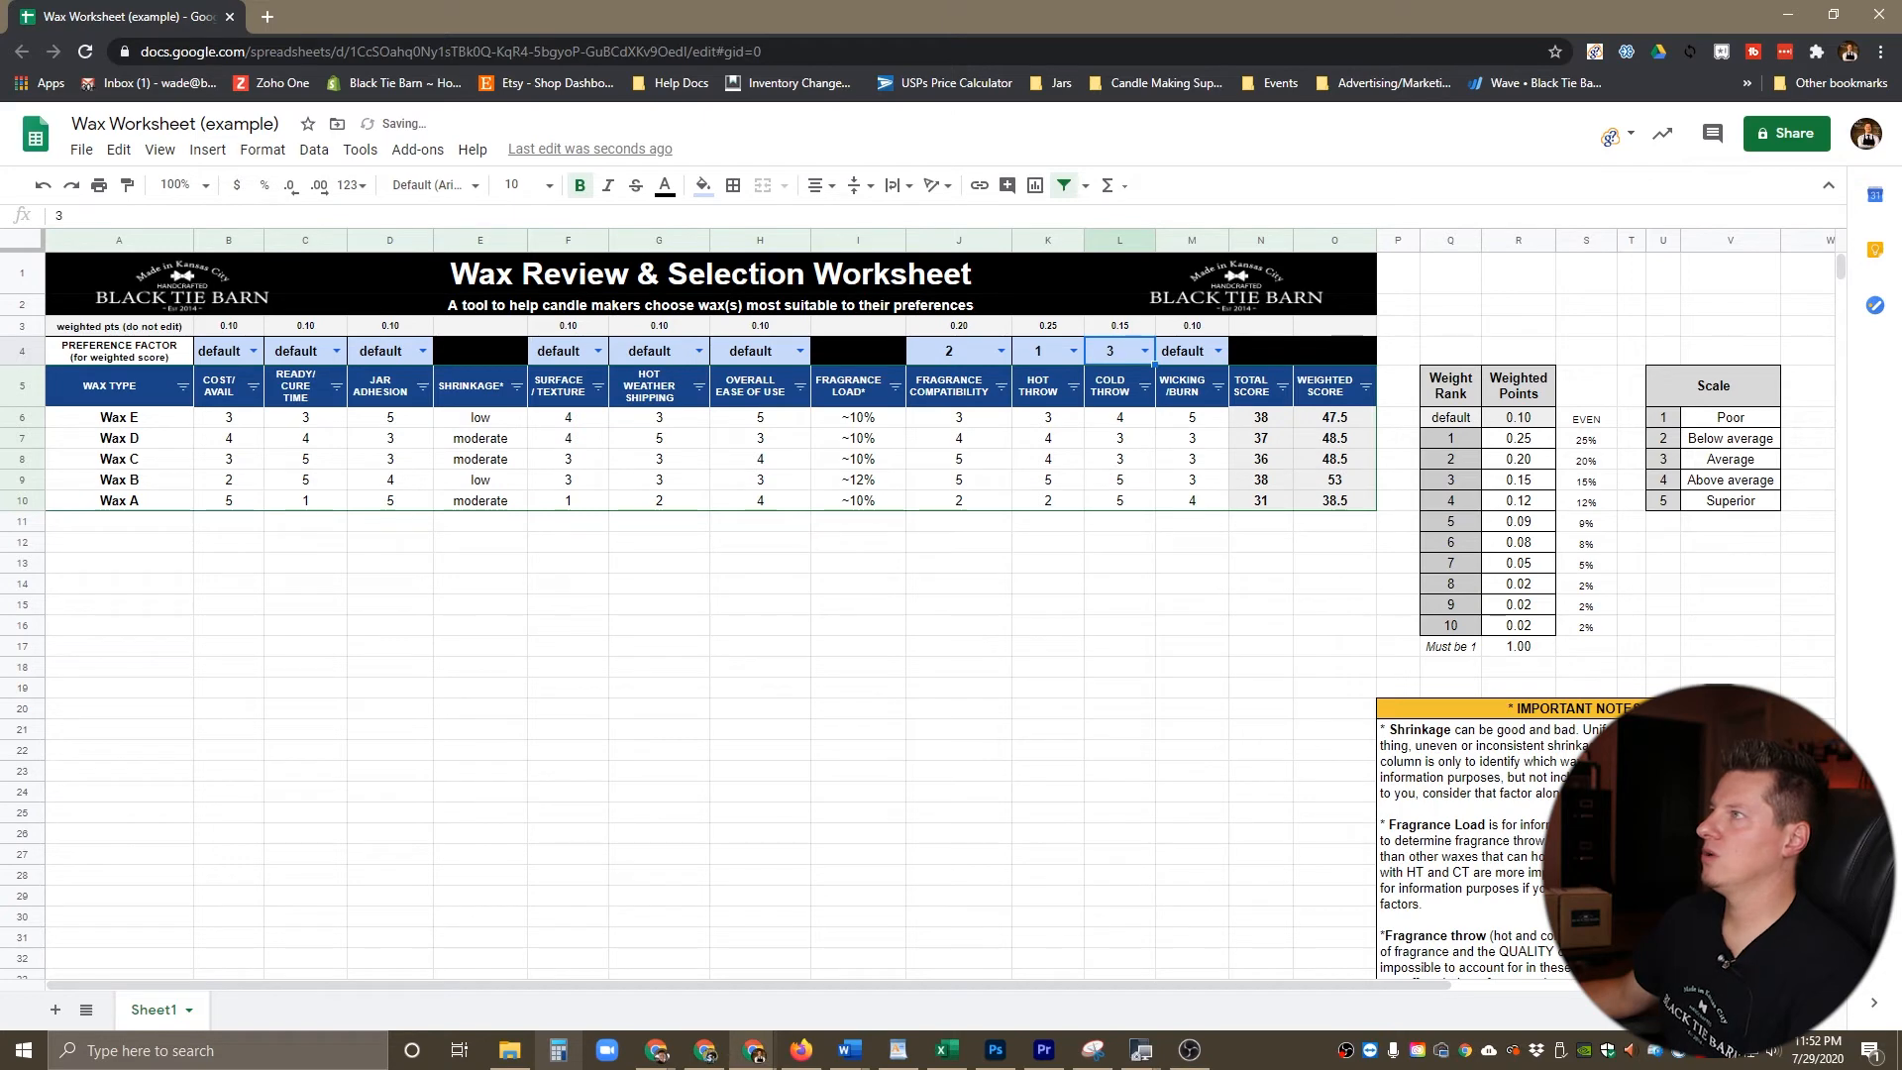
left_click(337, 351)
key("Down")
key("Down")
key("Down")
key("Down")
key("Return")
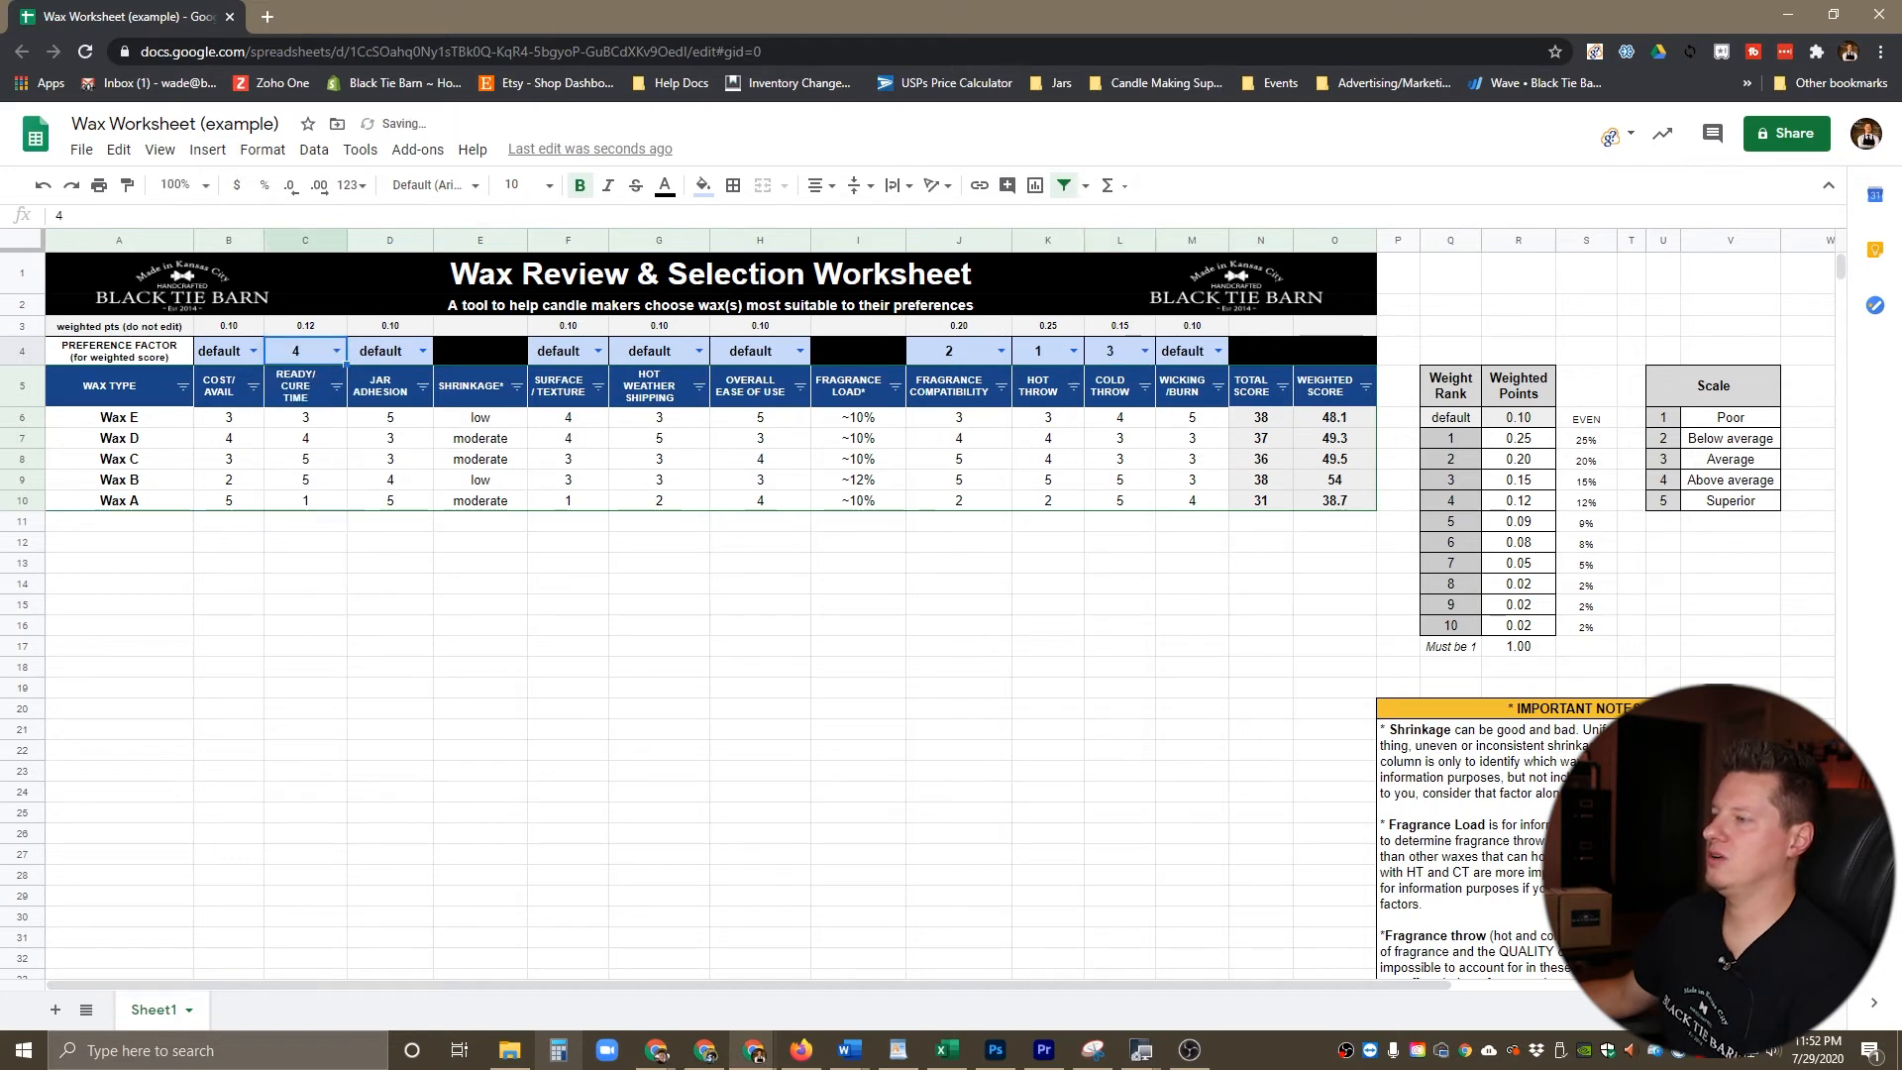
Step: Set the preference factors to 5 for Wicking/Burn and 6 for Hot Weather Shipping
left_click(1218, 351)
key("Down")
key("Down")
key("Down")
key("Down")
key("Down")
key("Return")
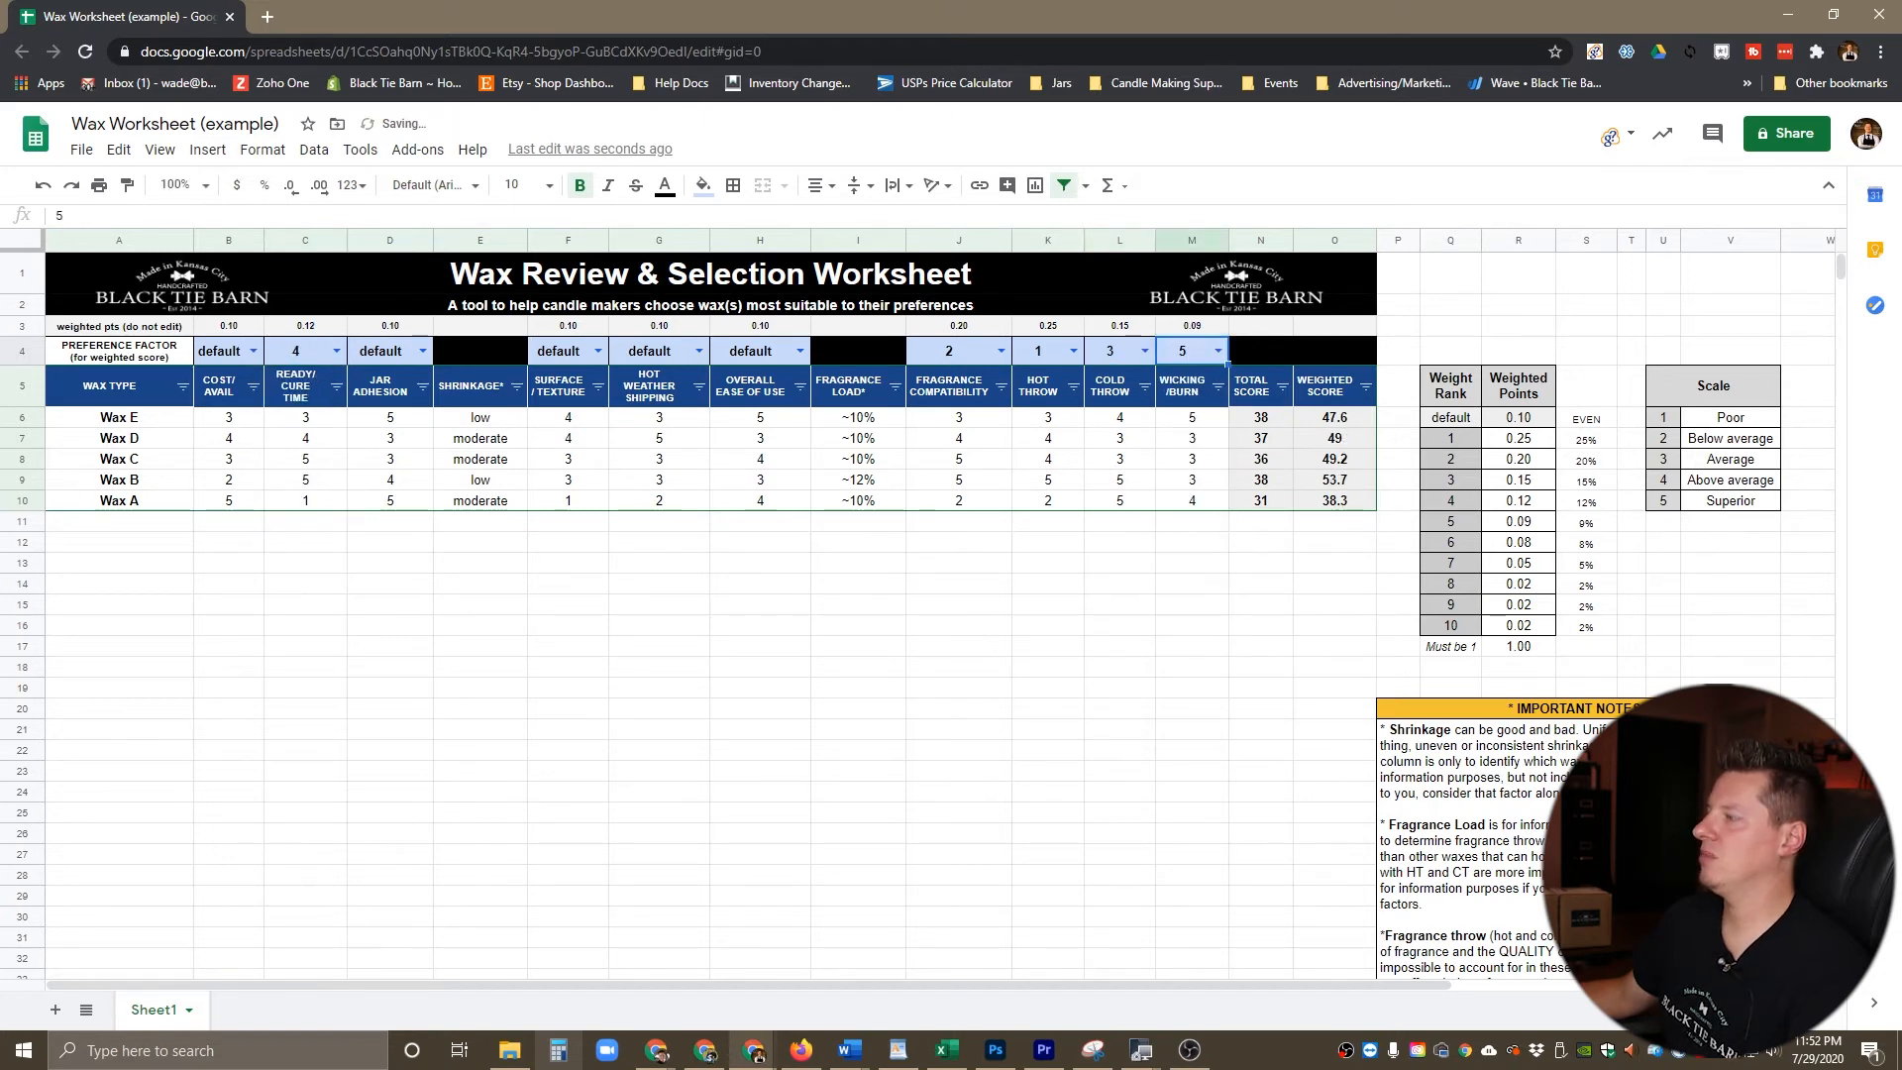
left_click(699, 351)
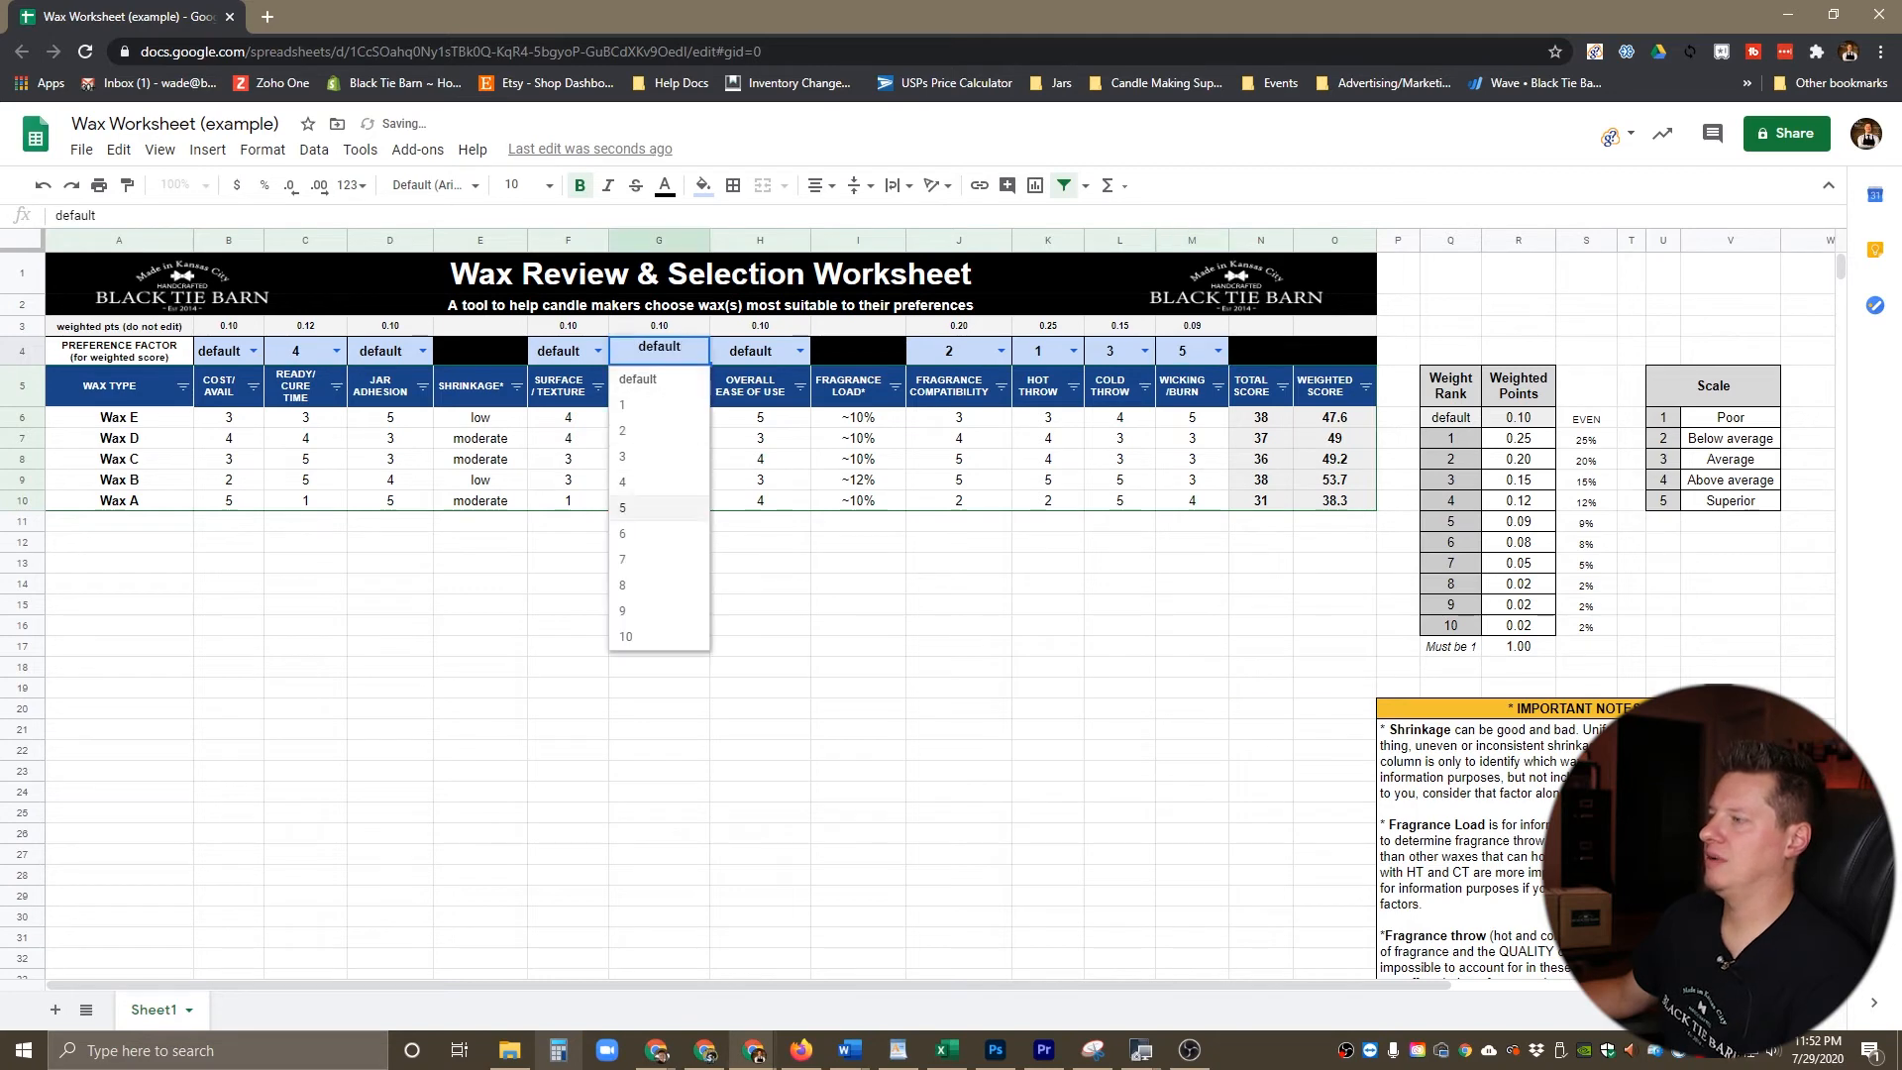
left_click(622, 533)
Step: Set the preference factors to 7 for Overall Ease of Use and 8 for Surface/Texture
left_click(800, 351)
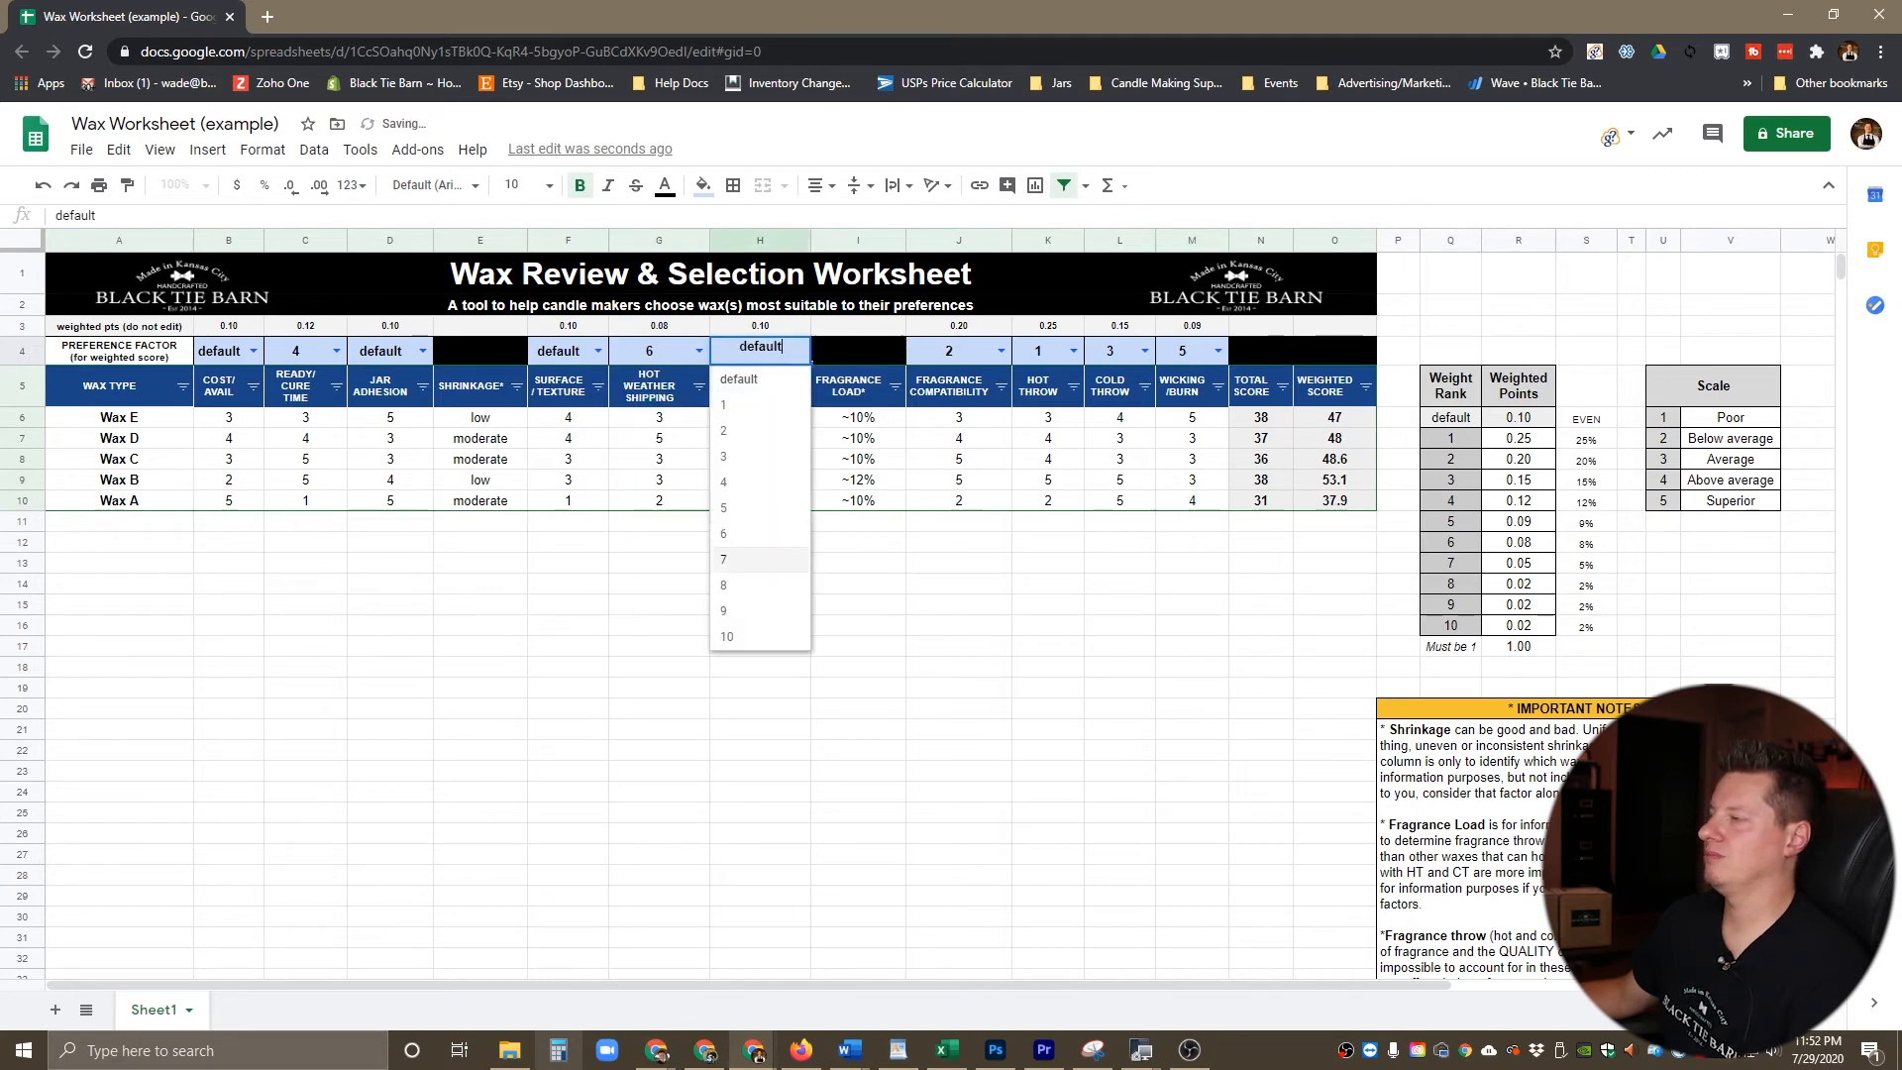
left_click(724, 559)
left_click(597, 351)
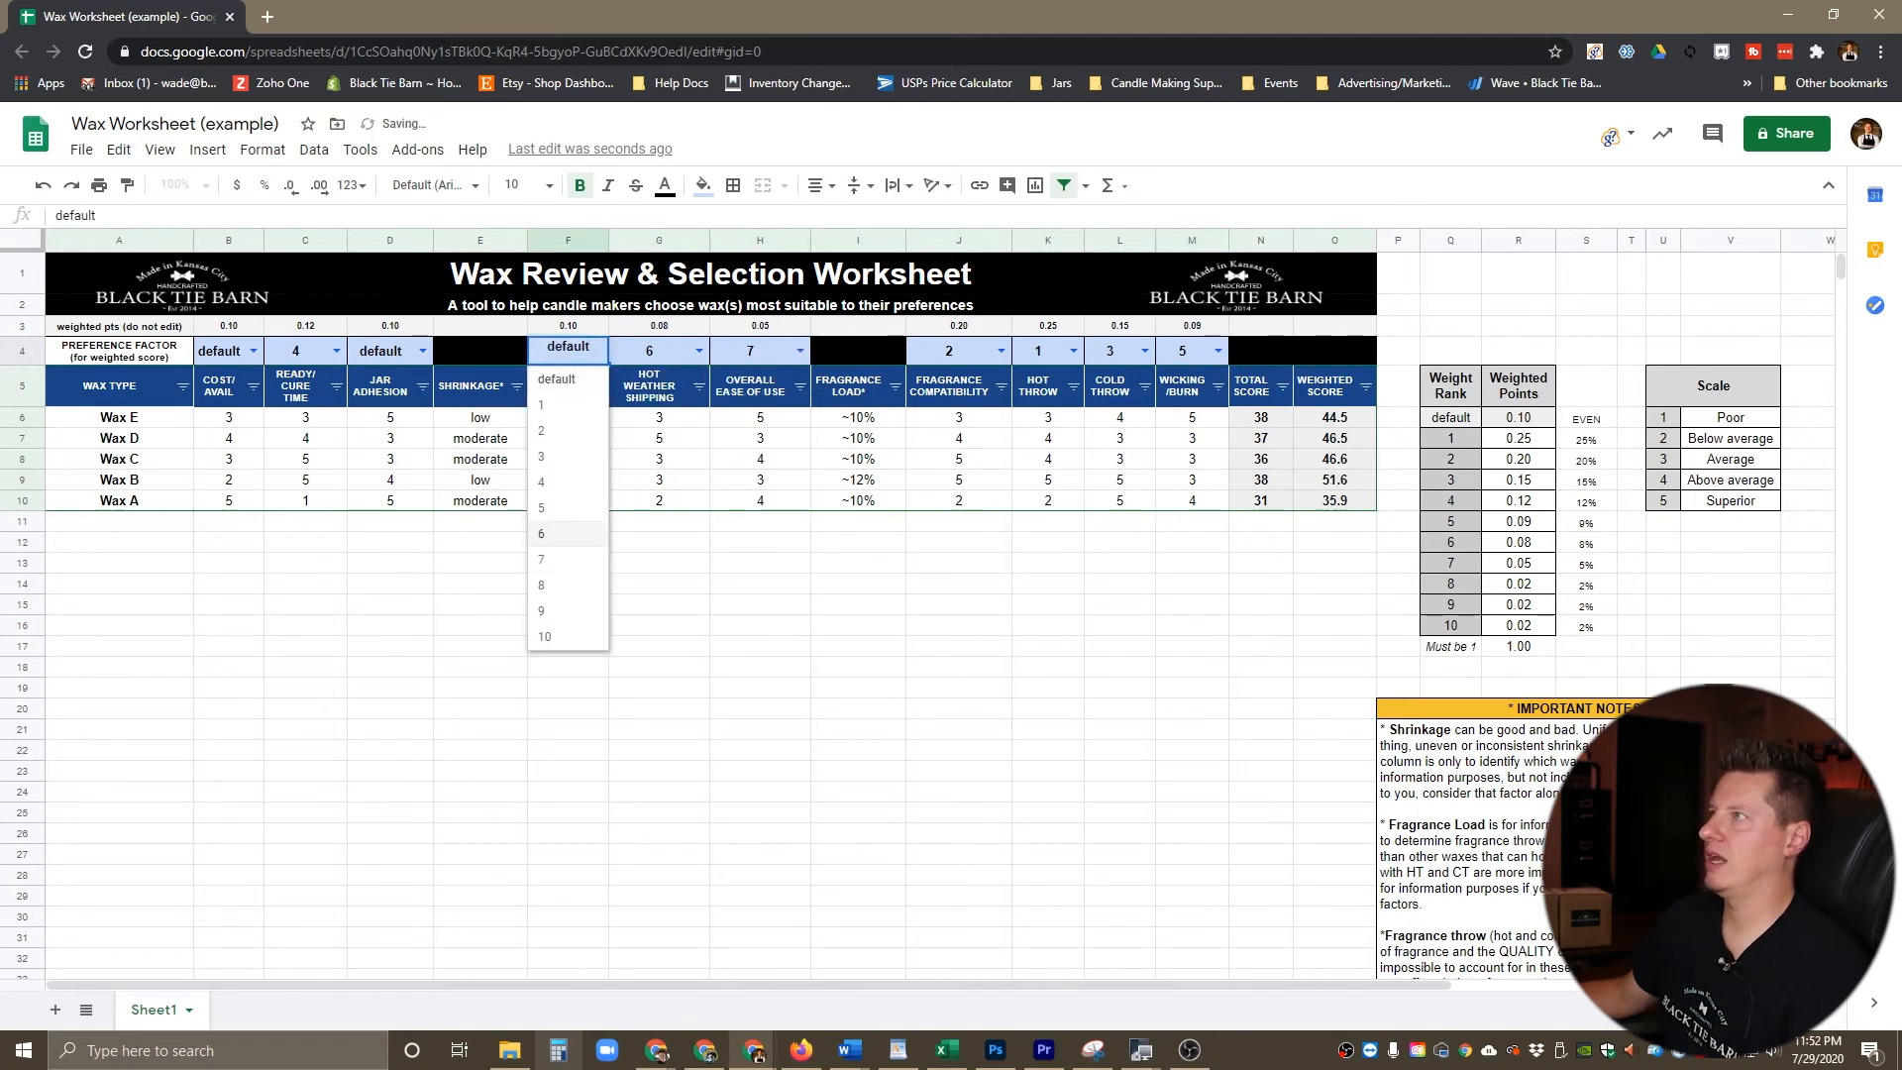
left_click(568, 585)
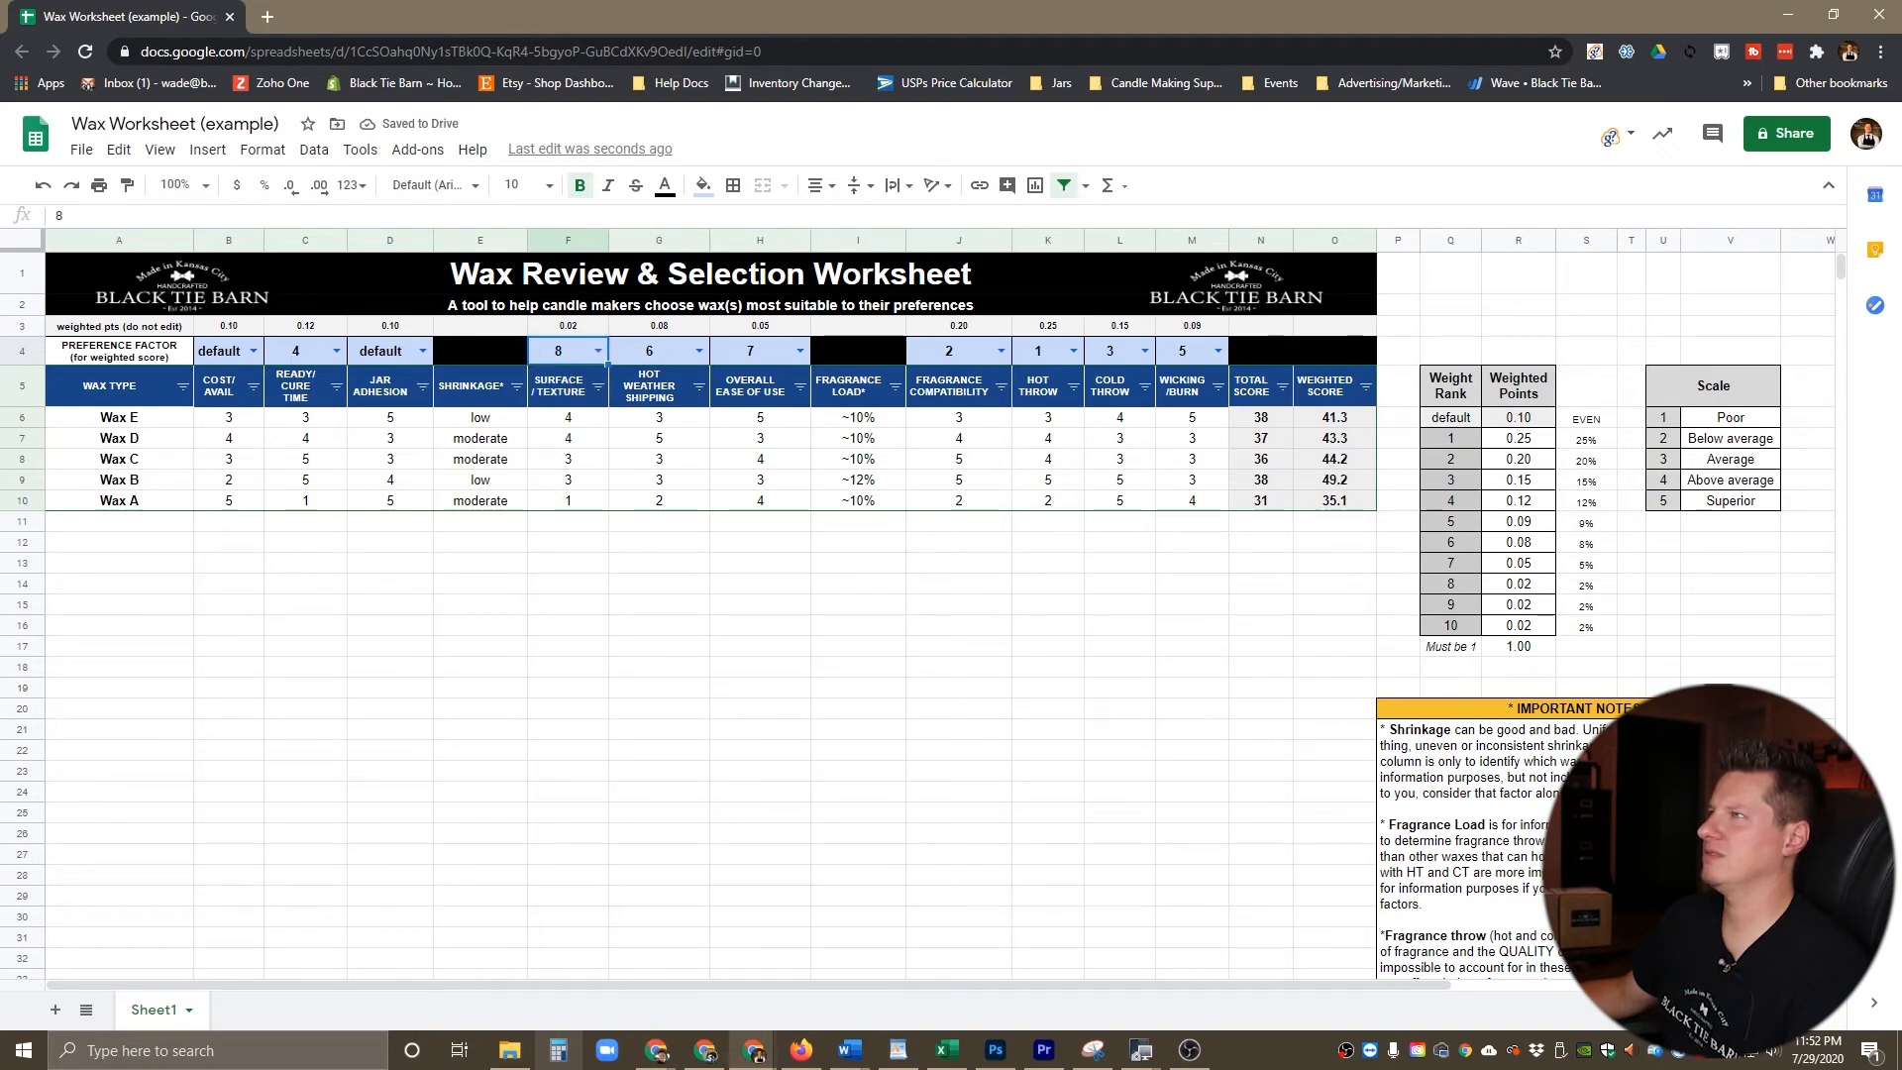
Step: Set the preference factors to 9 for Cost/Avail and 10 for Jar Adhesion
left_click(252, 350)
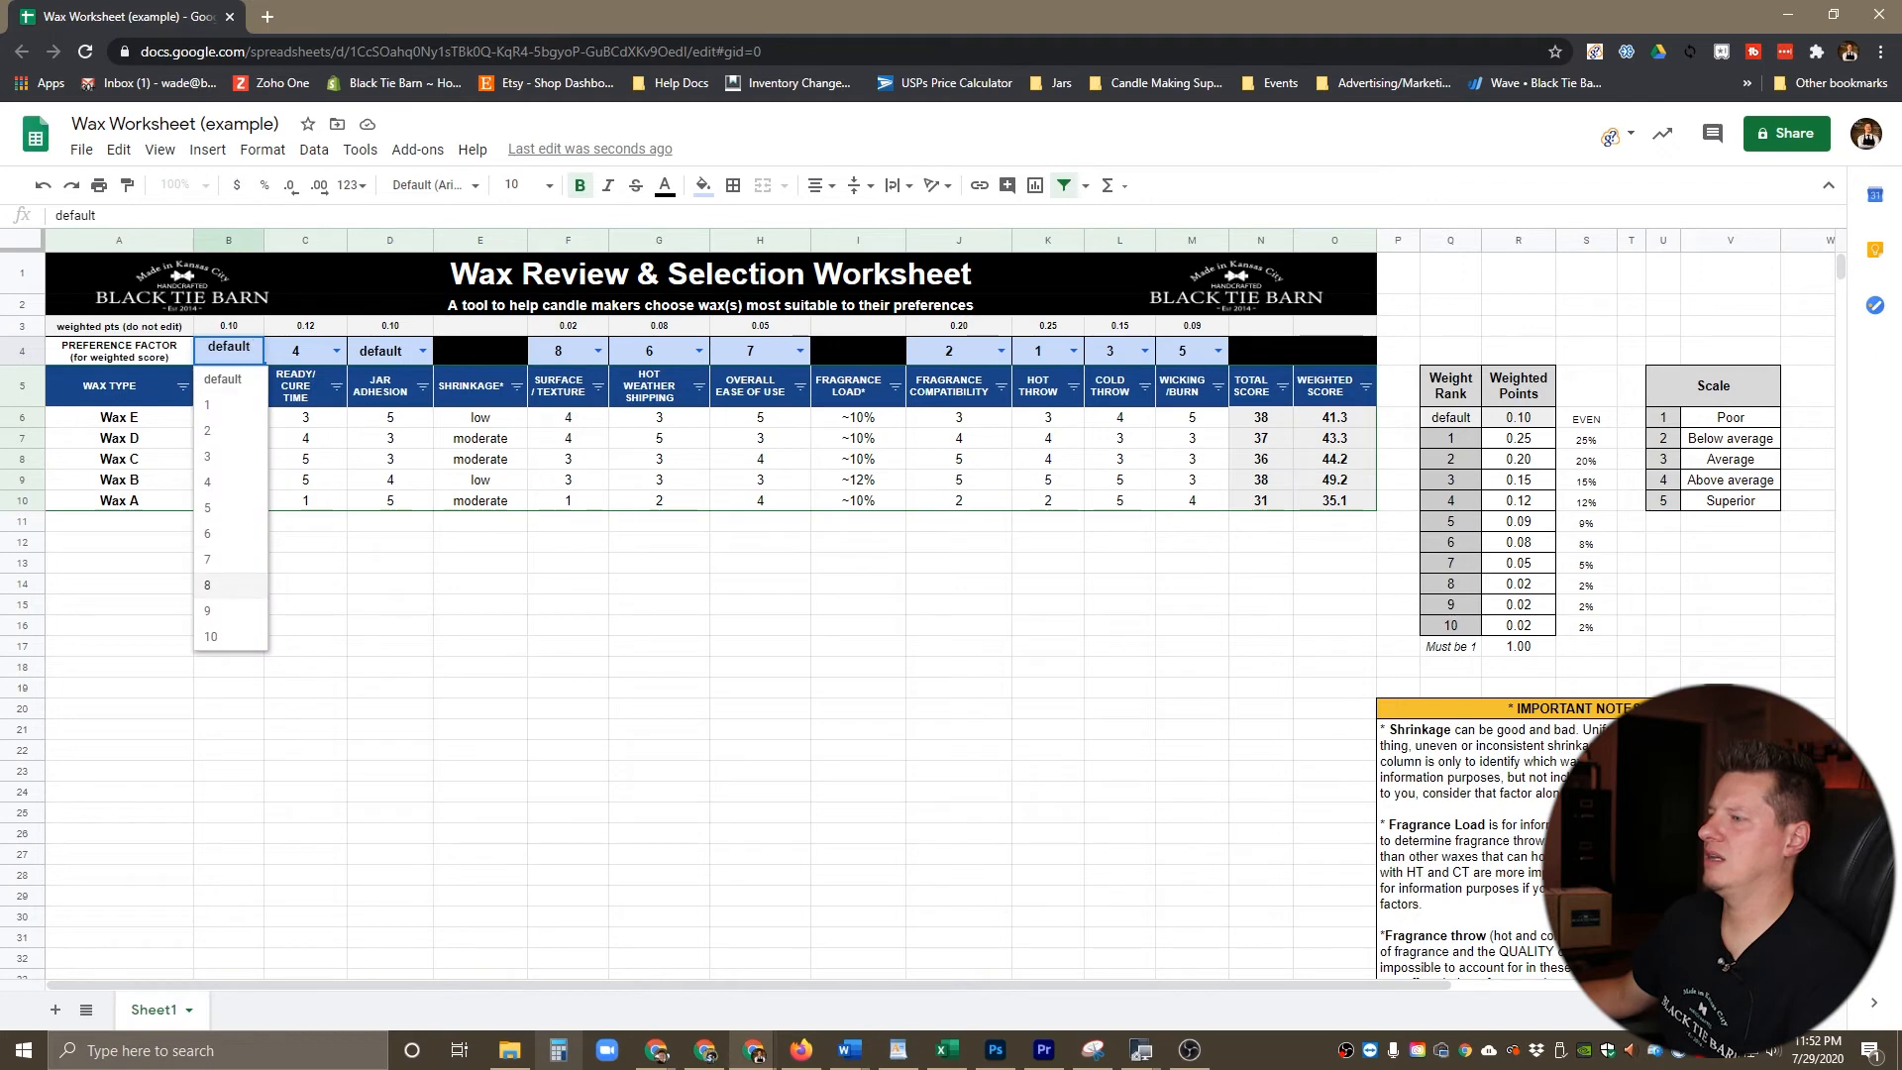
left_click(209, 611)
left_click(422, 351)
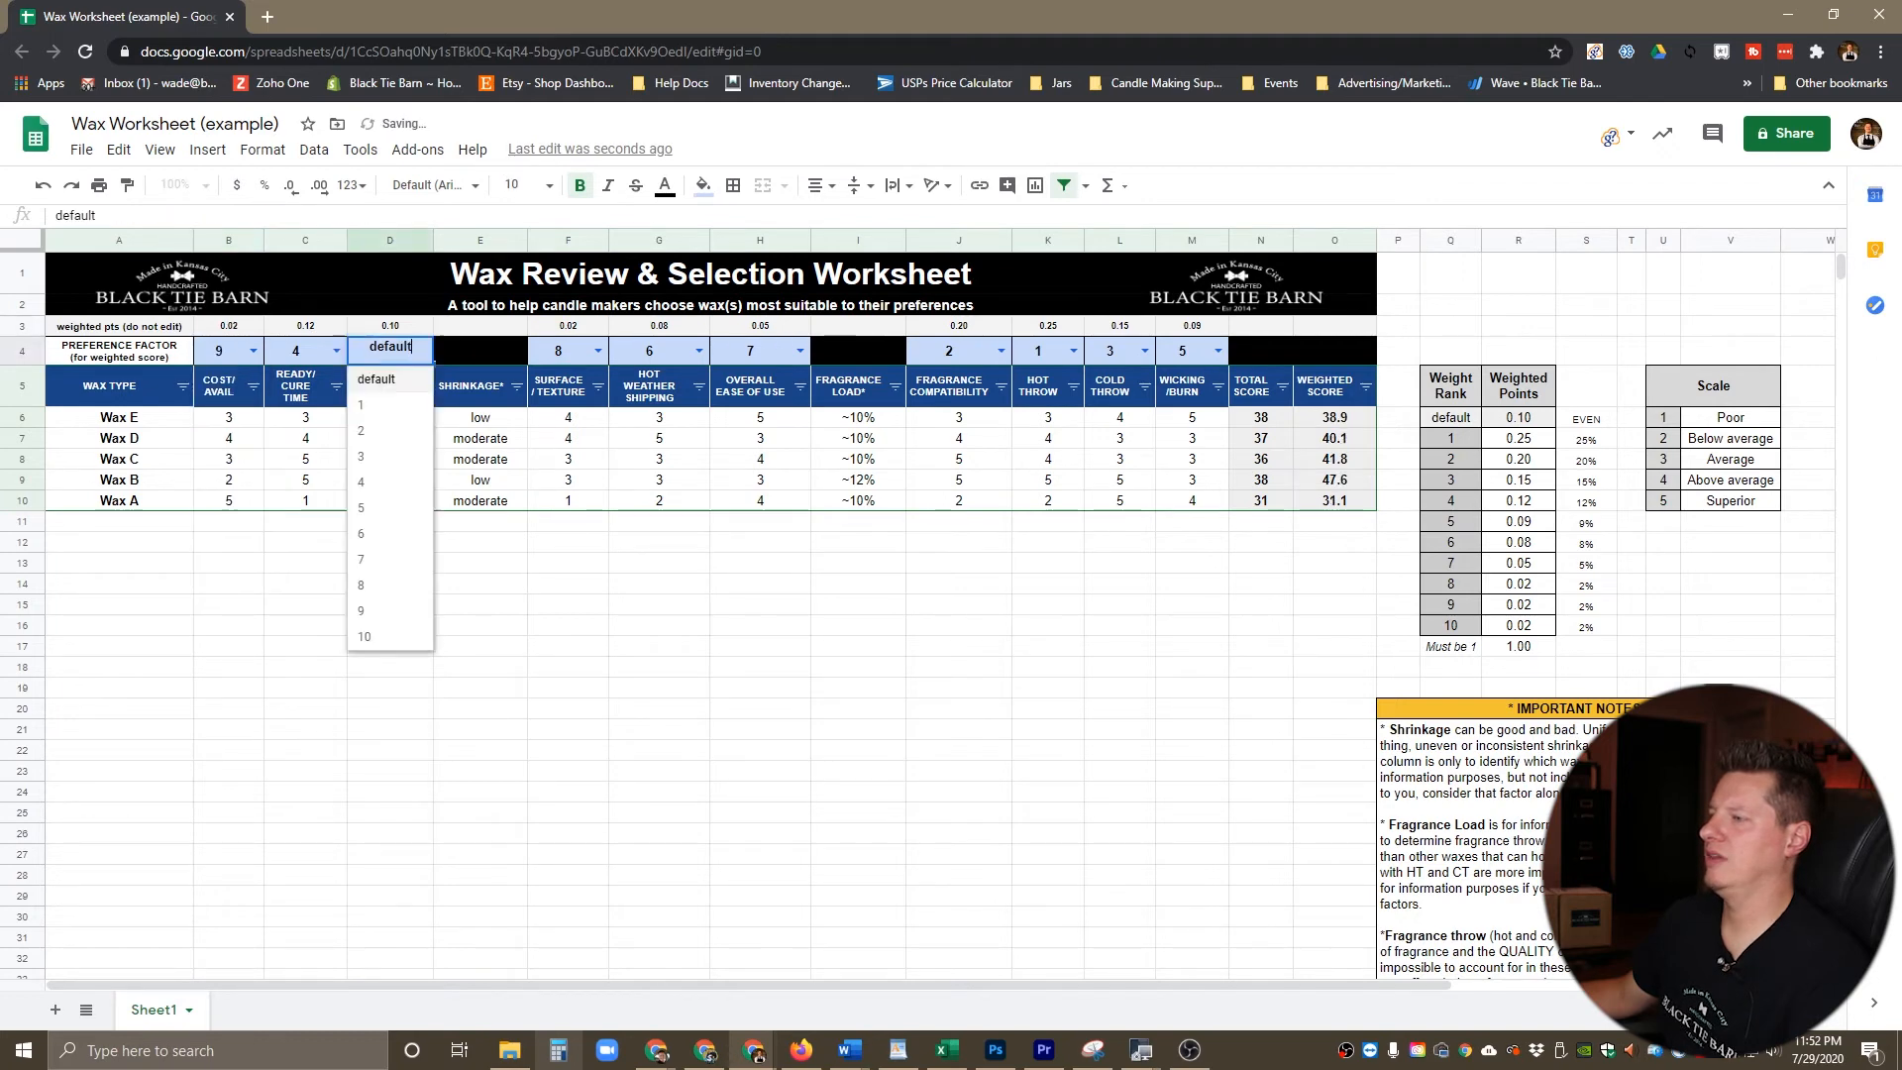
left_click(363, 636)
left_click(567, 584)
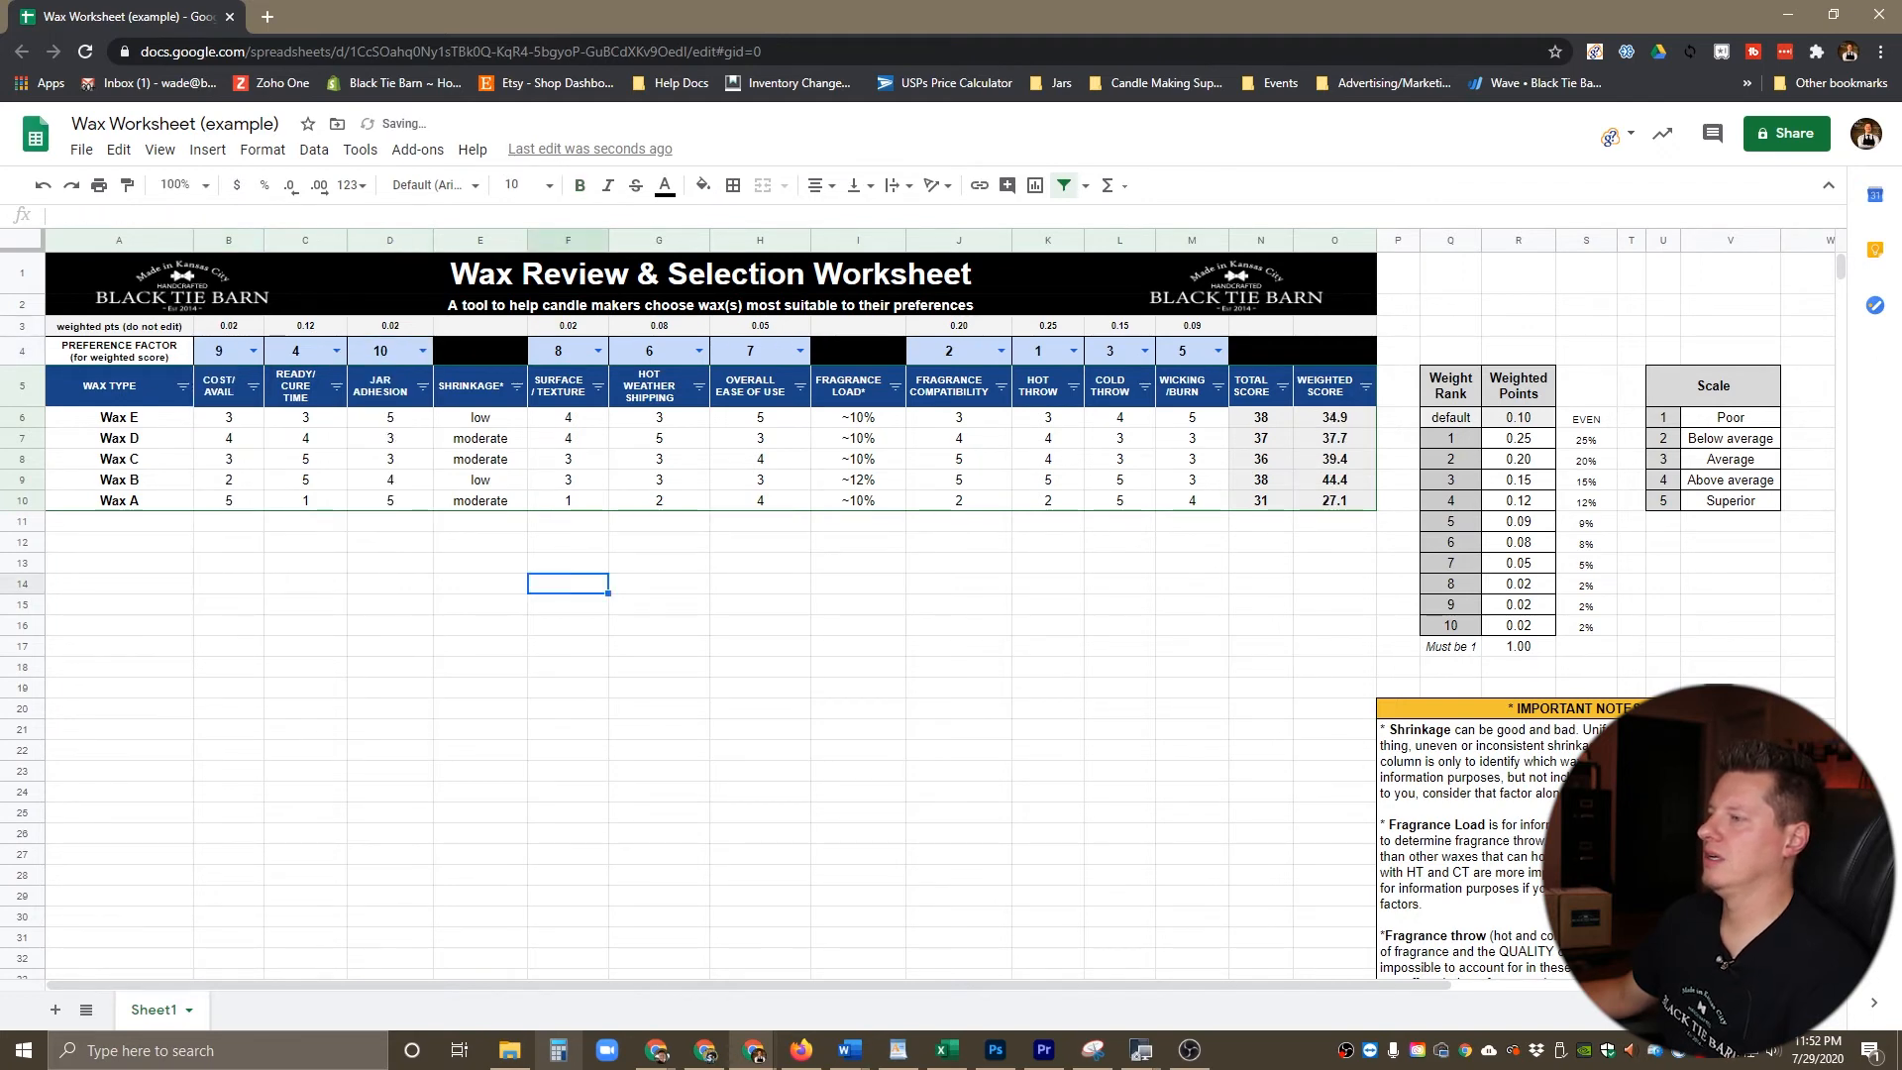
Step: Sort the waxes by Weighted Score from highest to lowest (Z → A) using the new fragrance-focused ranking
left_click(1332, 386)
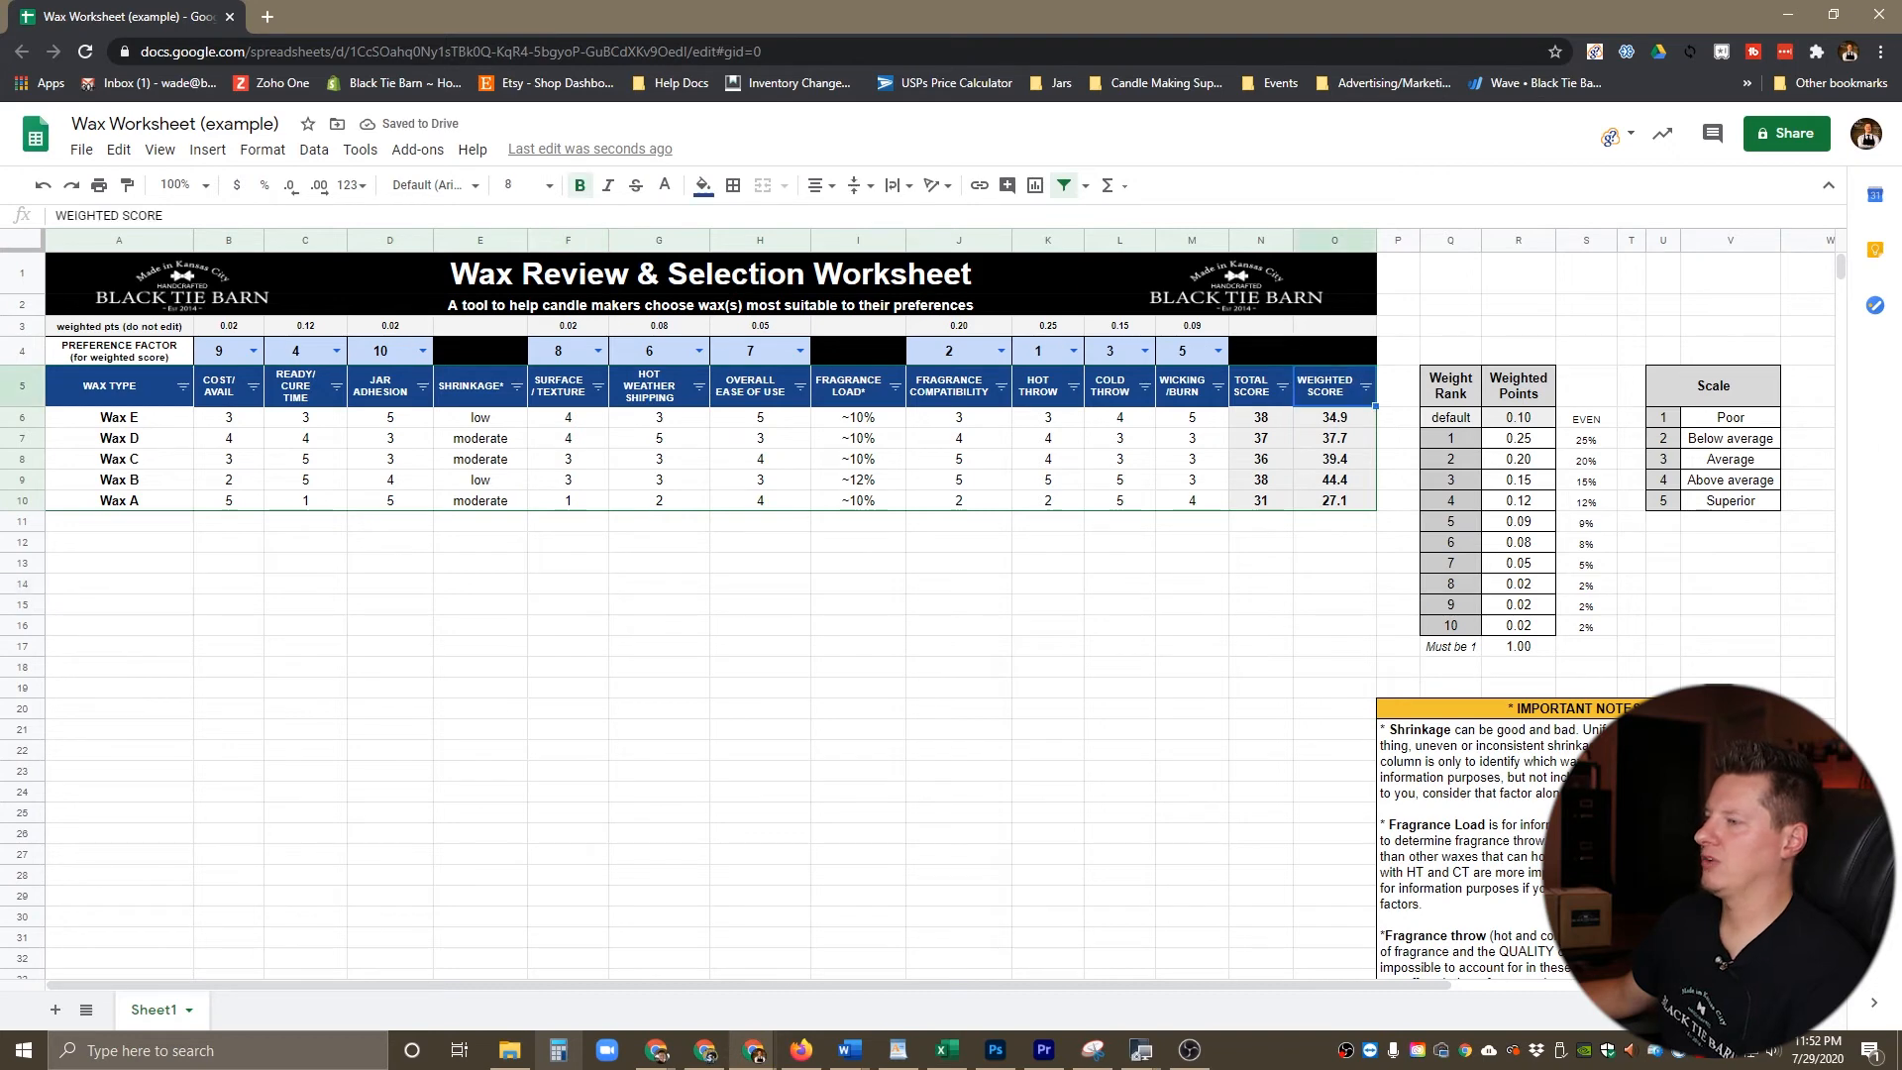
left_click(1365, 387)
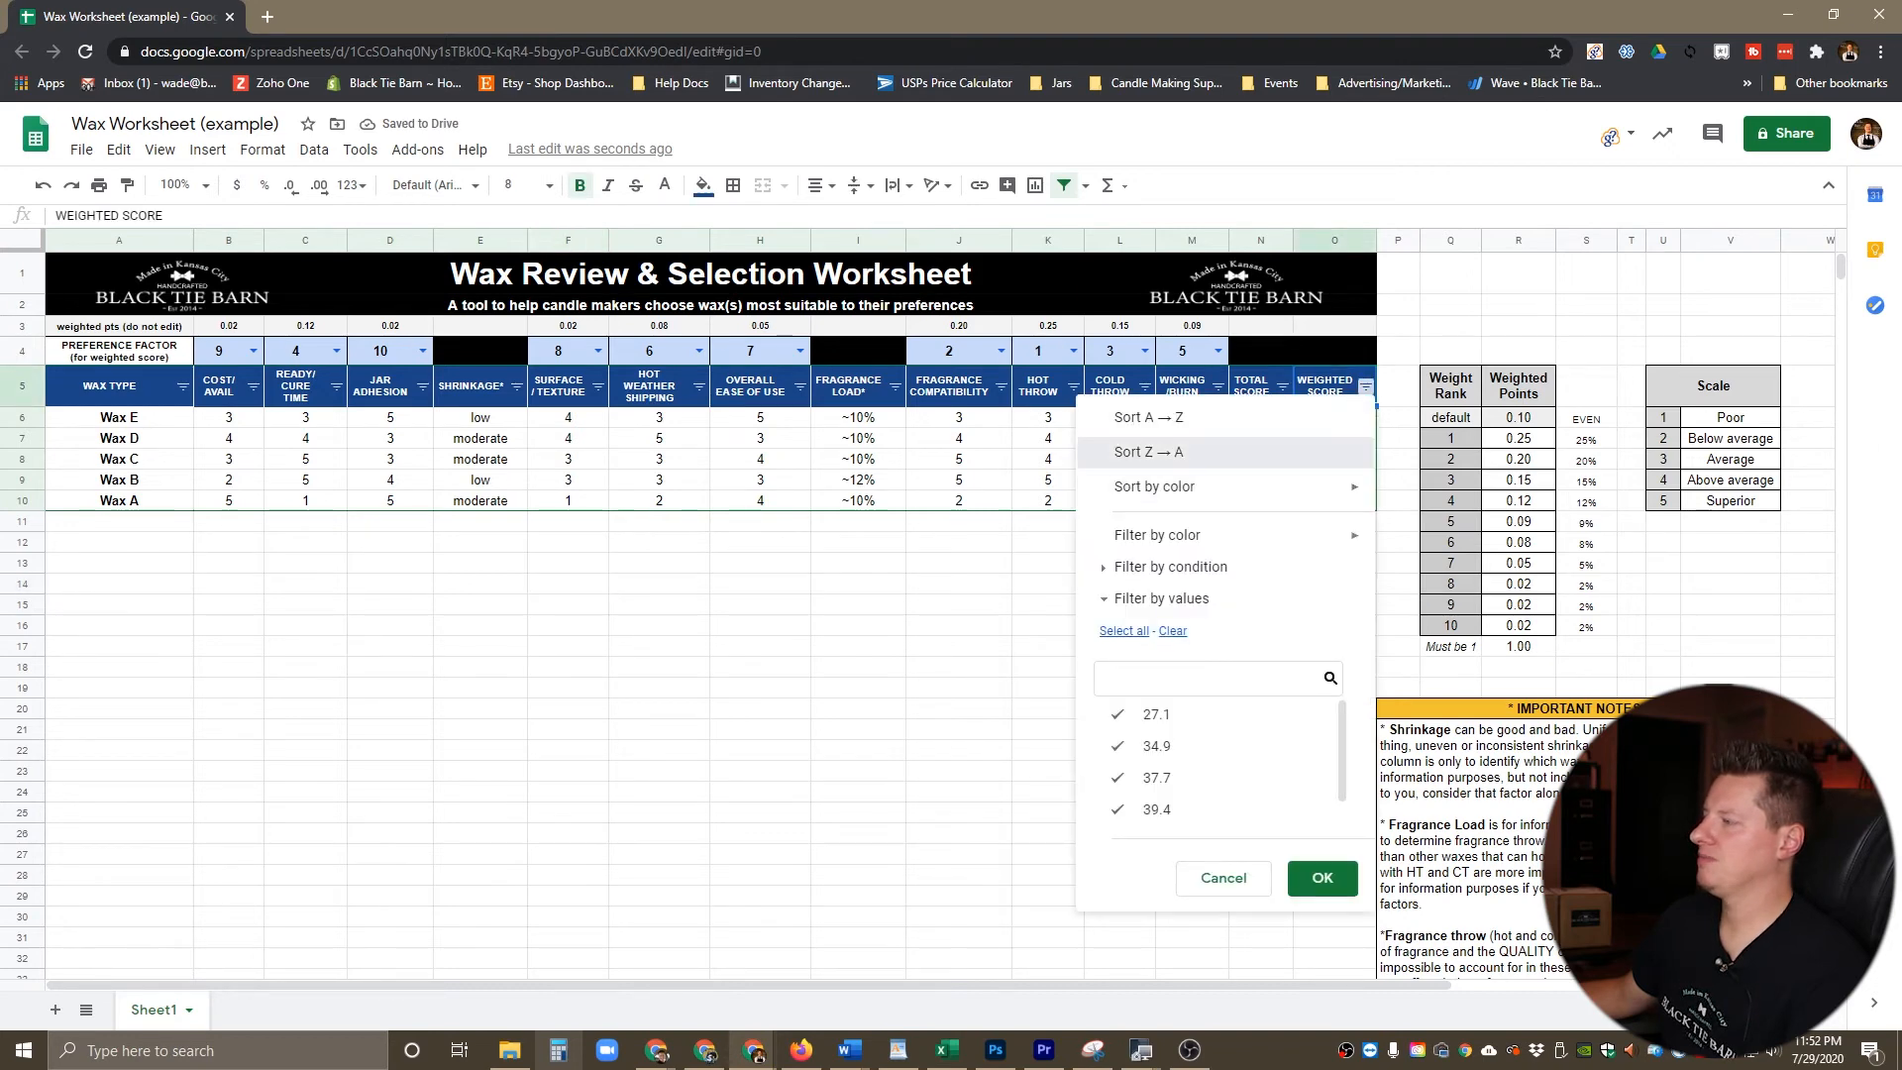
left_click(1140, 453)
left_click(760, 604)
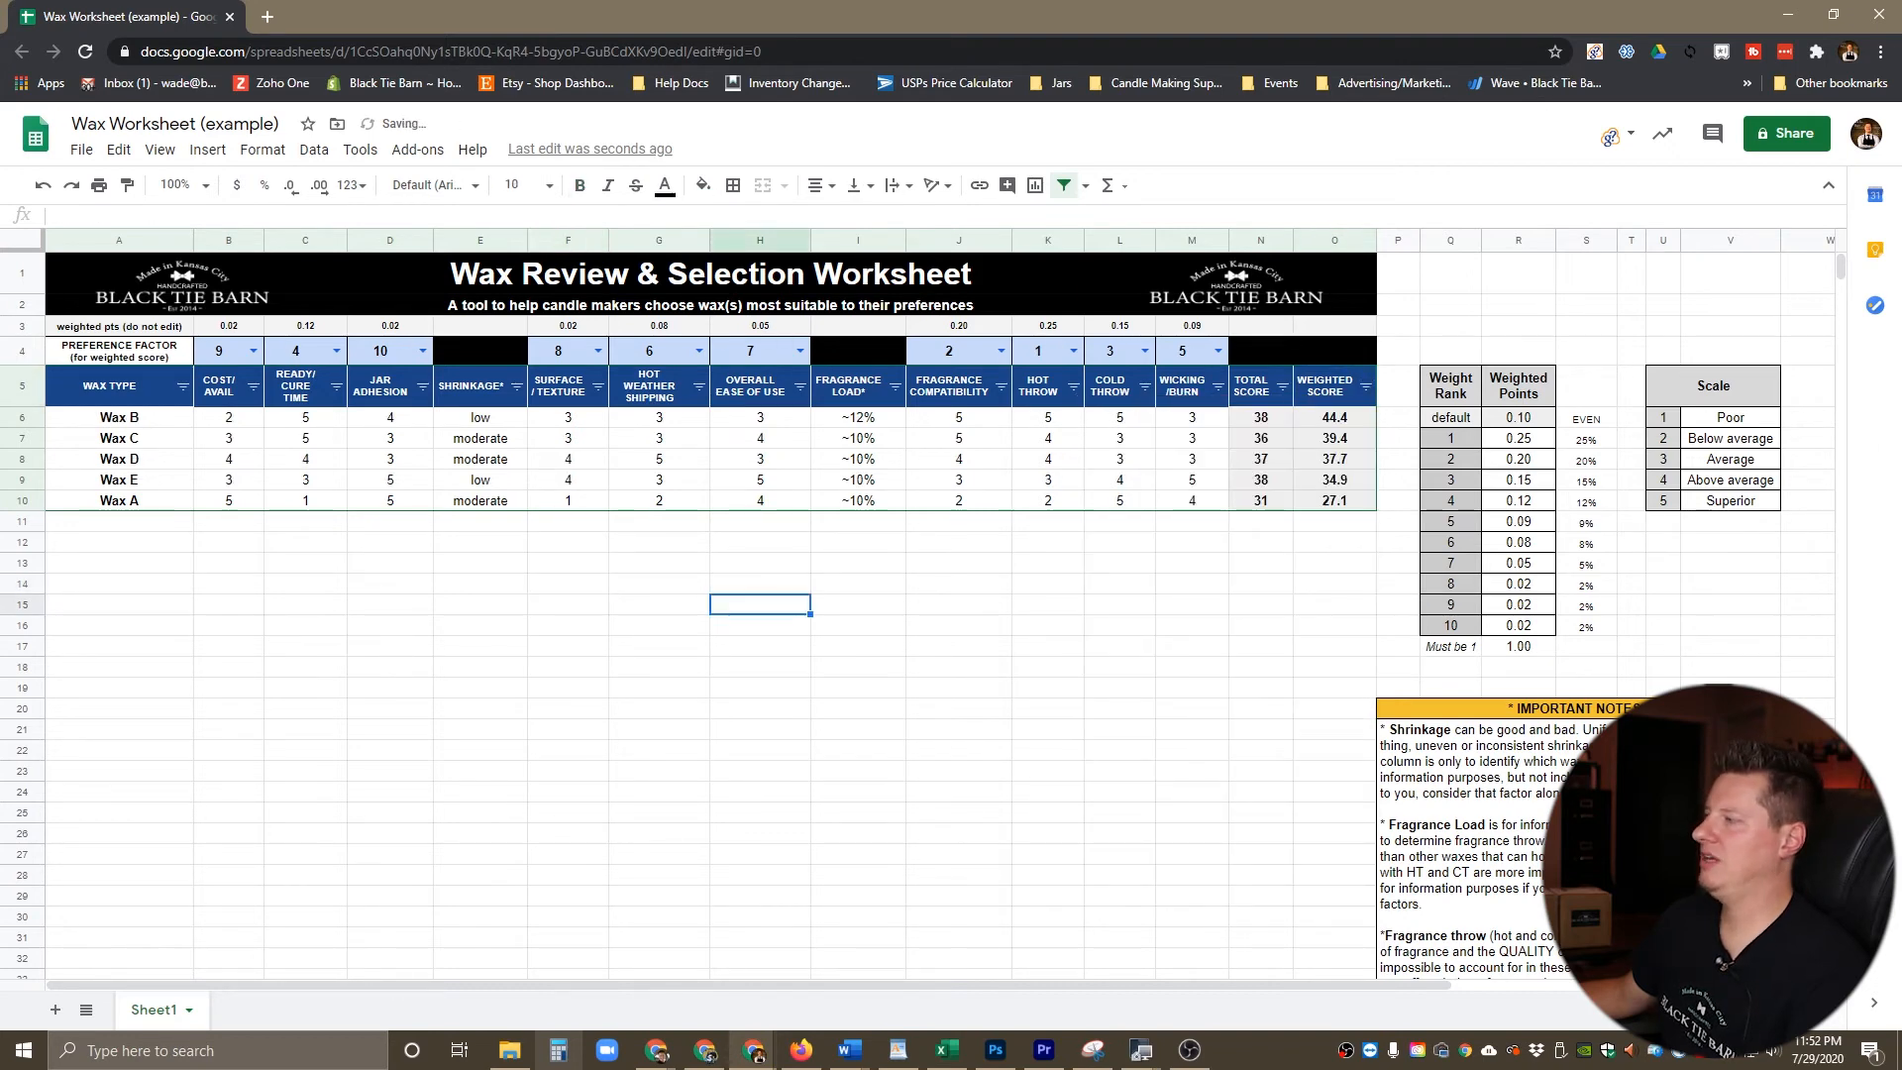
Step: Examine the top-ranked weighted score and the last-ranked wax in the newly sorted list
left_click(1335, 417)
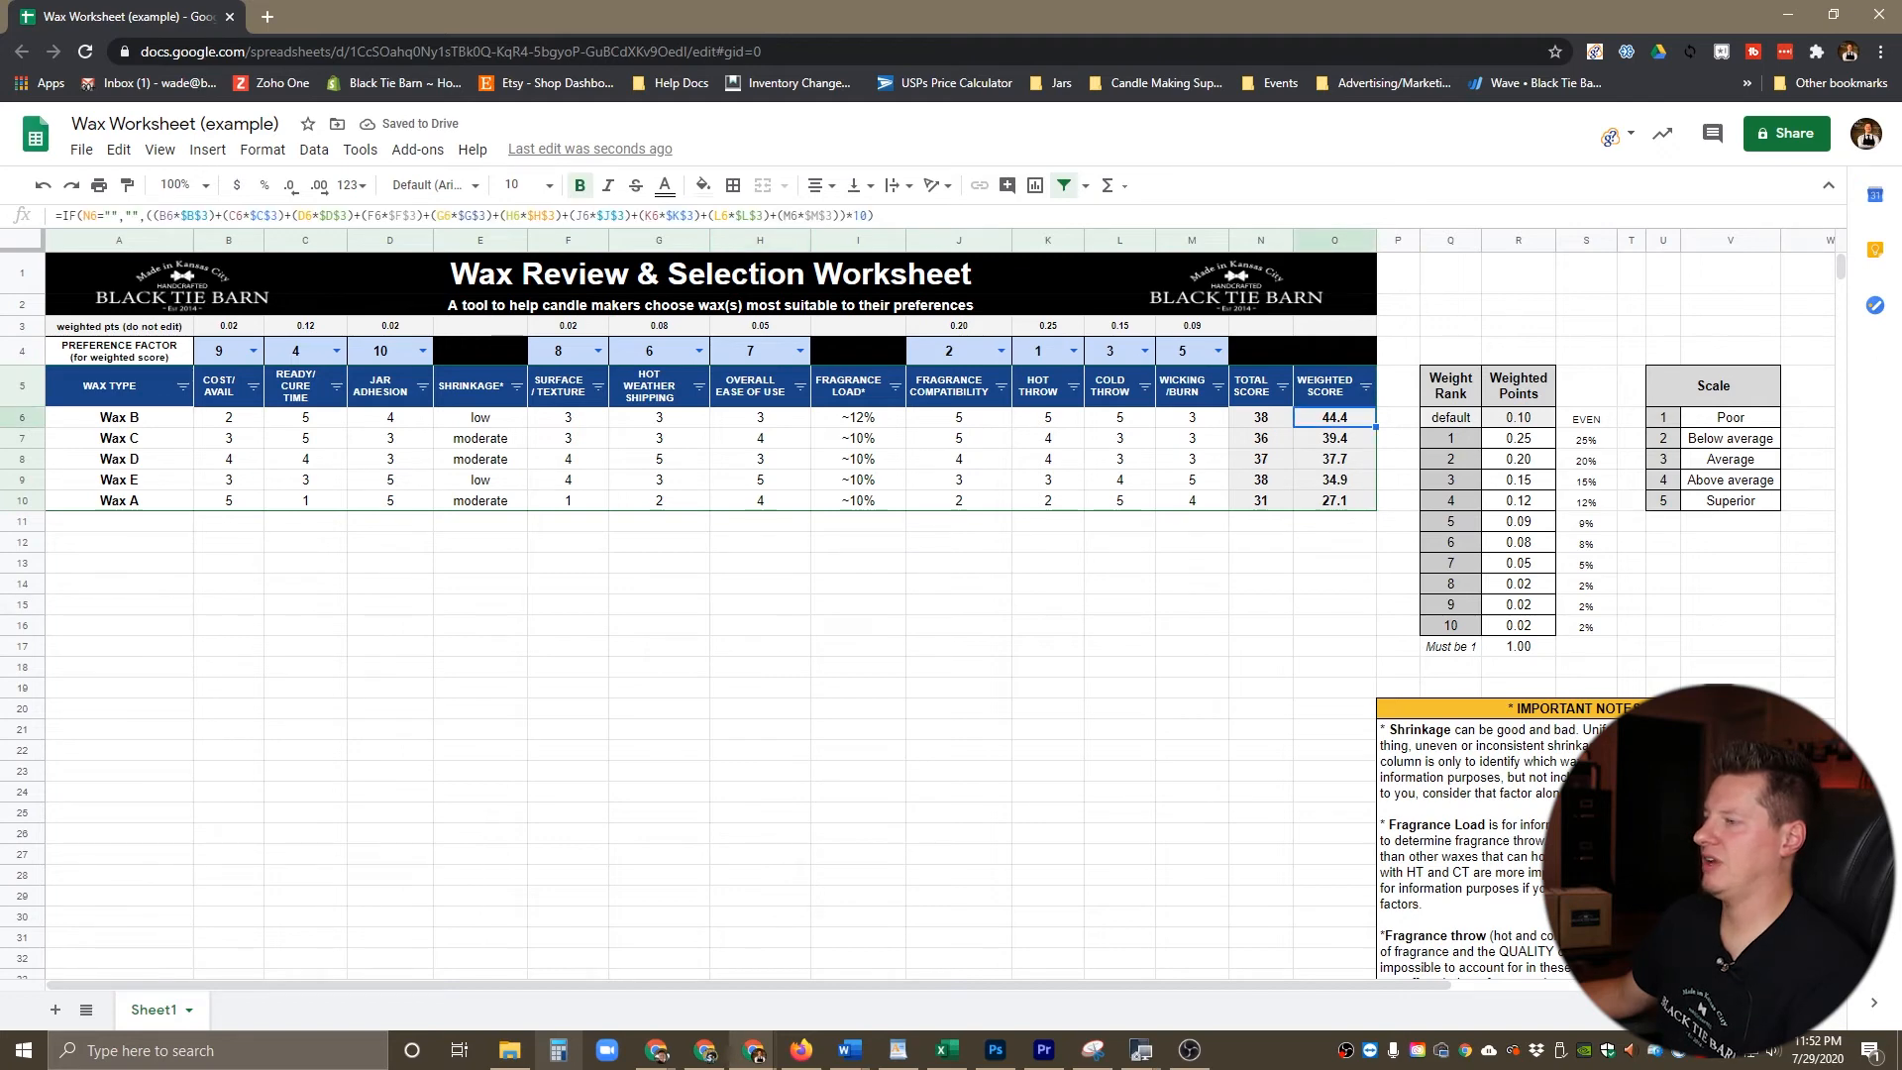
left_click(1192, 604)
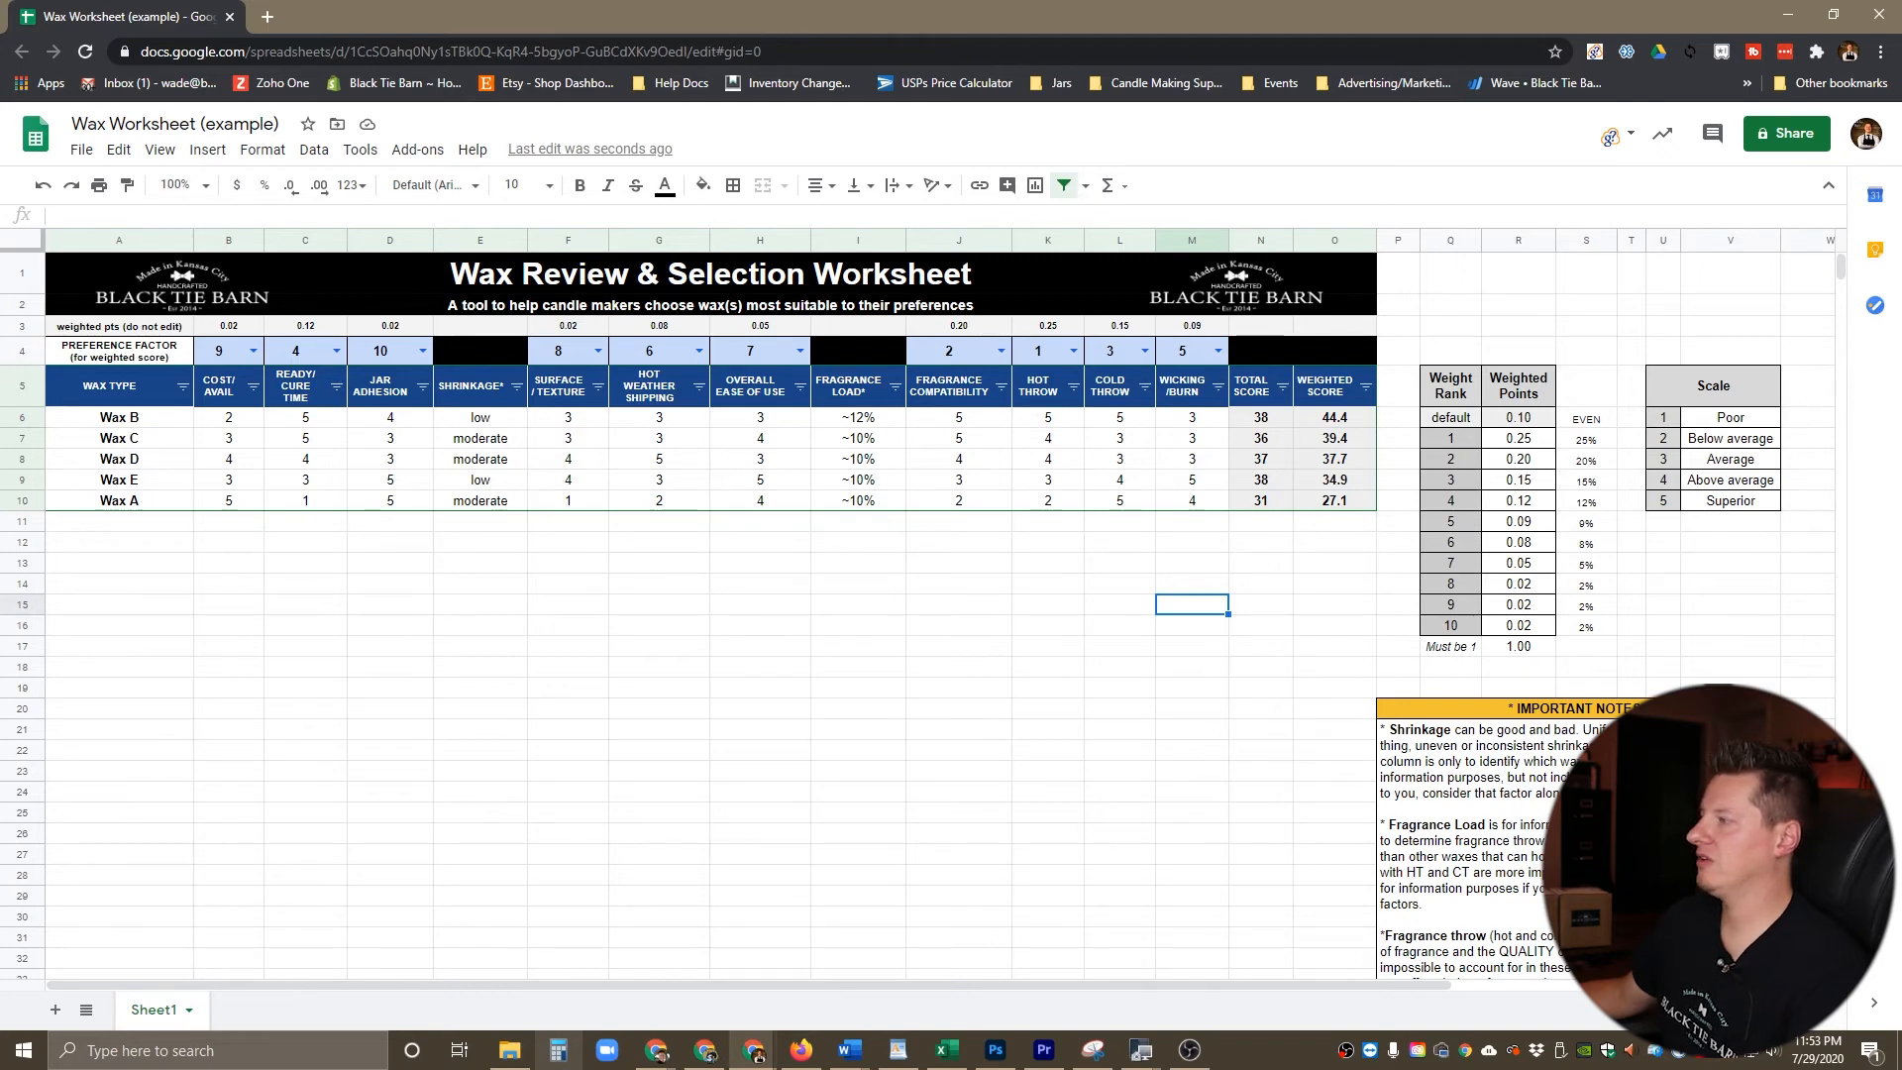
left_click(119, 501)
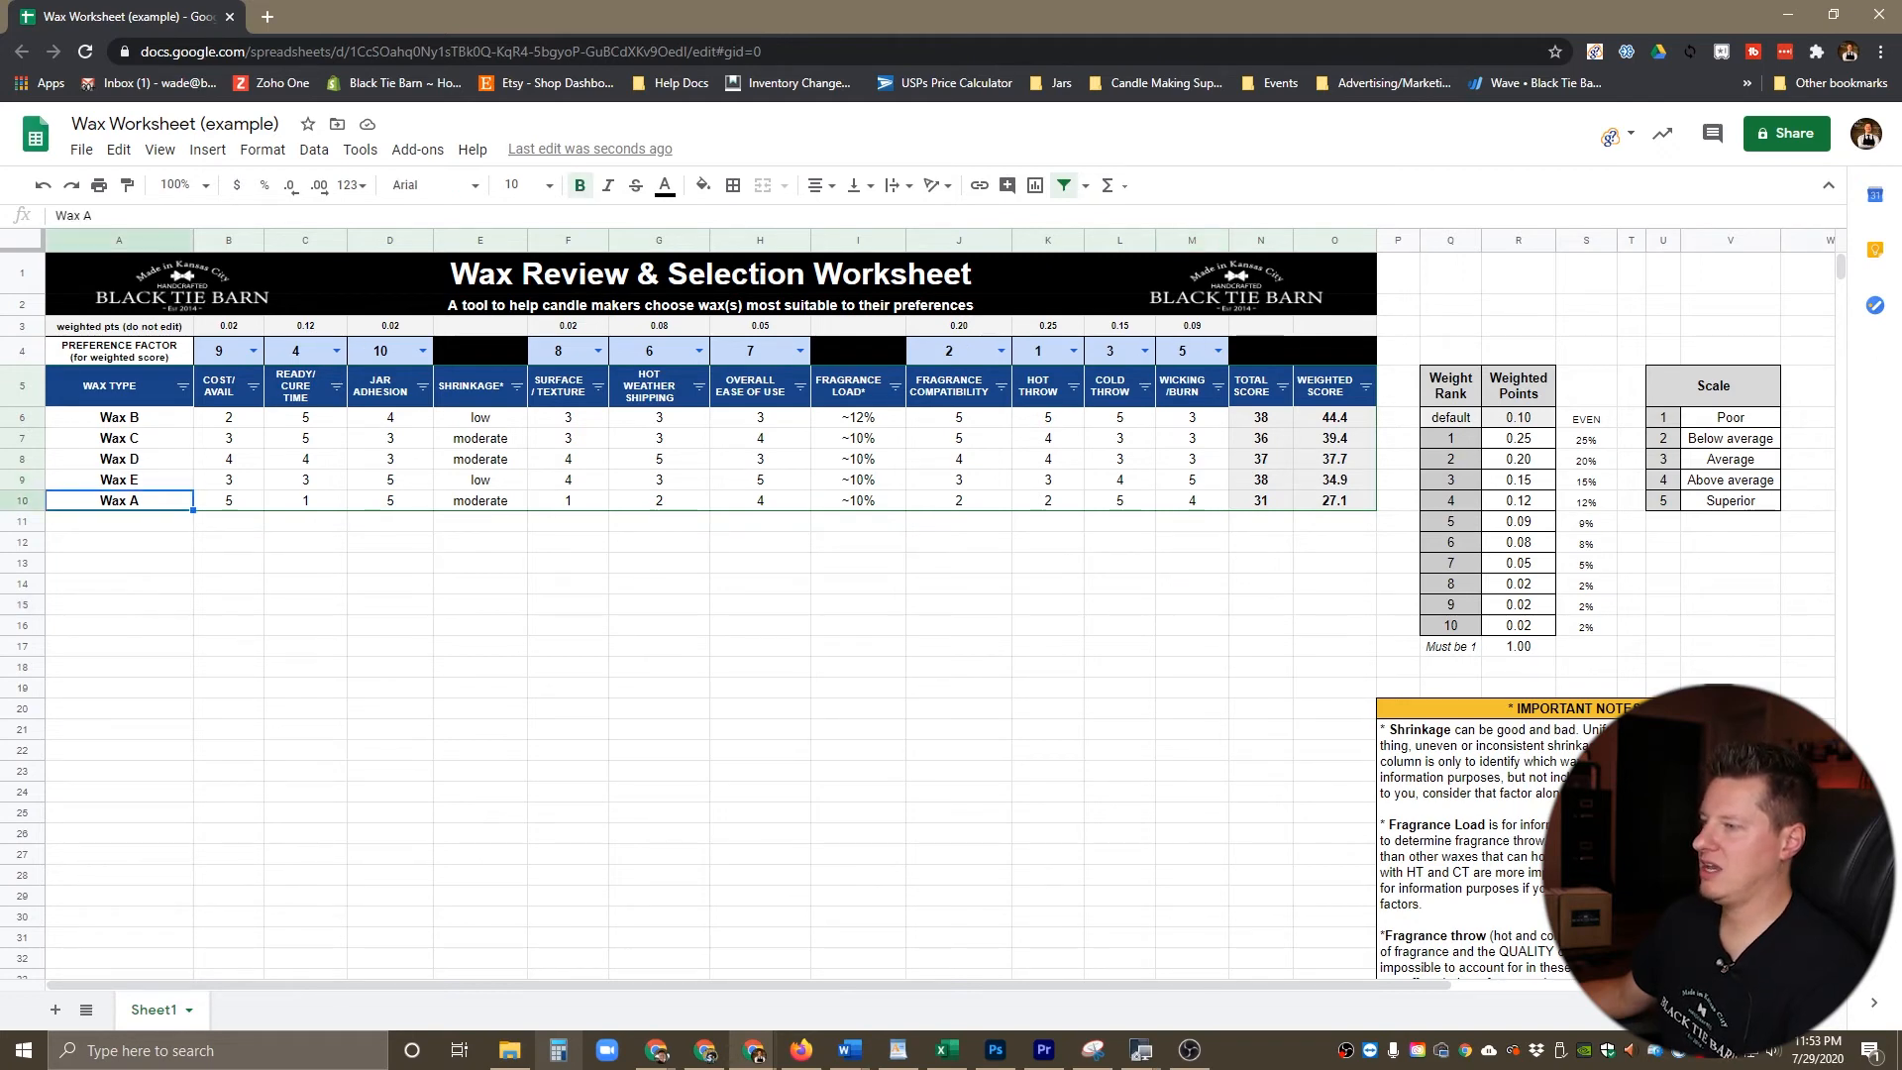
left_click(958, 563)
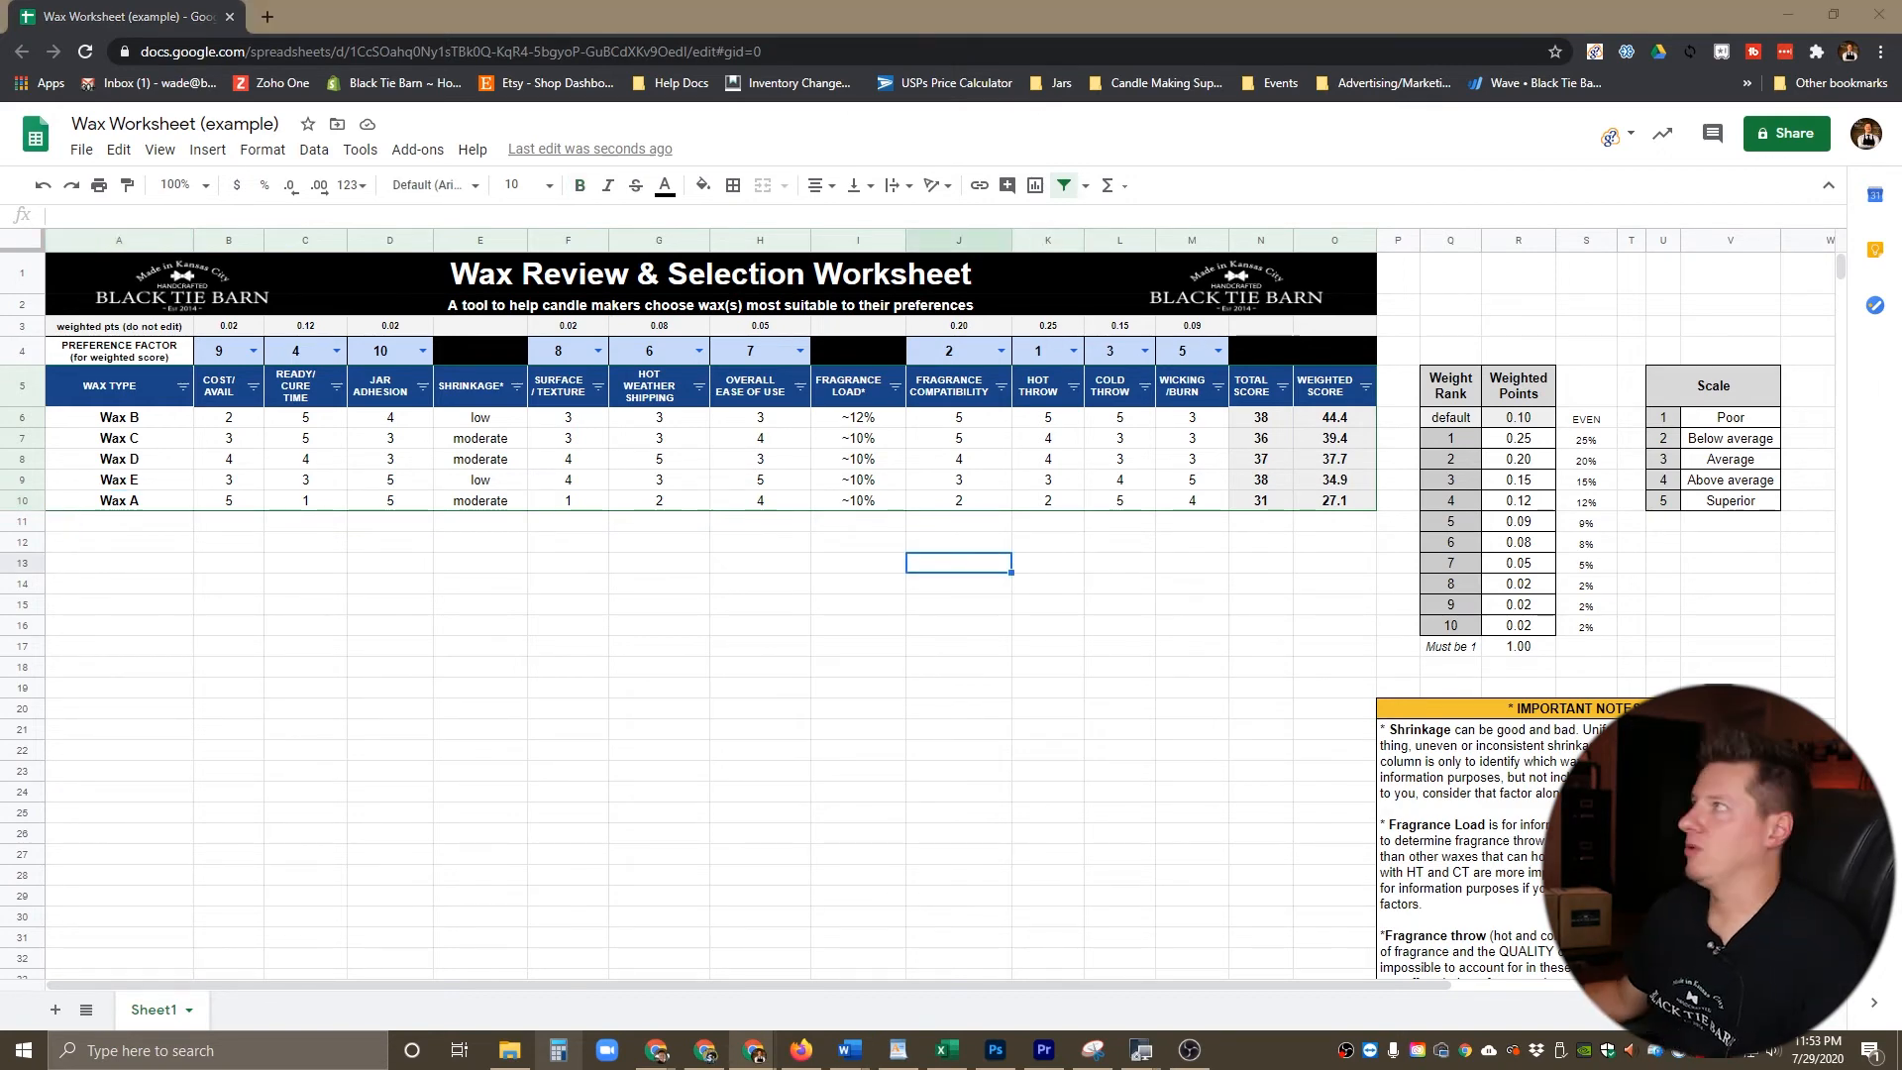
left_click(567, 625)
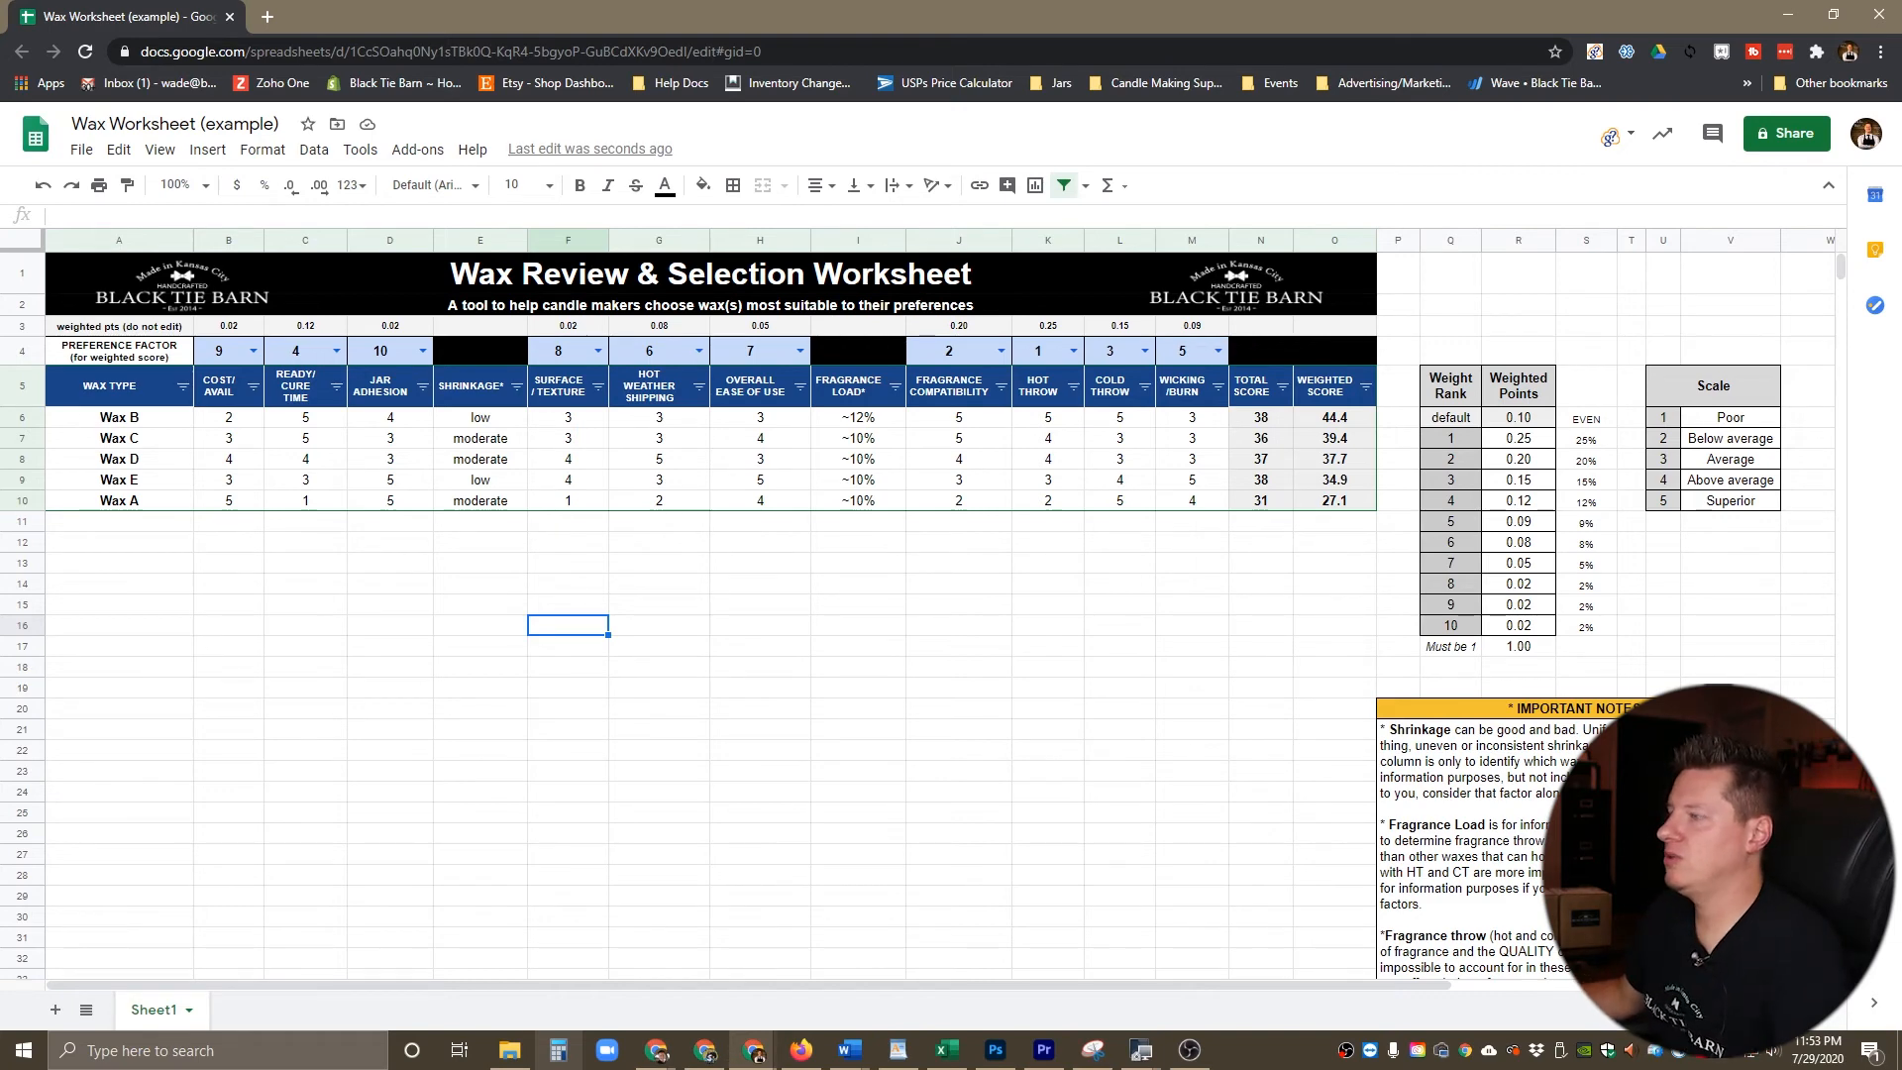
Step: Replace the "HOT WEATHER SHIPPING" column heading with "SOY/ORGANIC/ NATURAL"
left_click(659, 385)
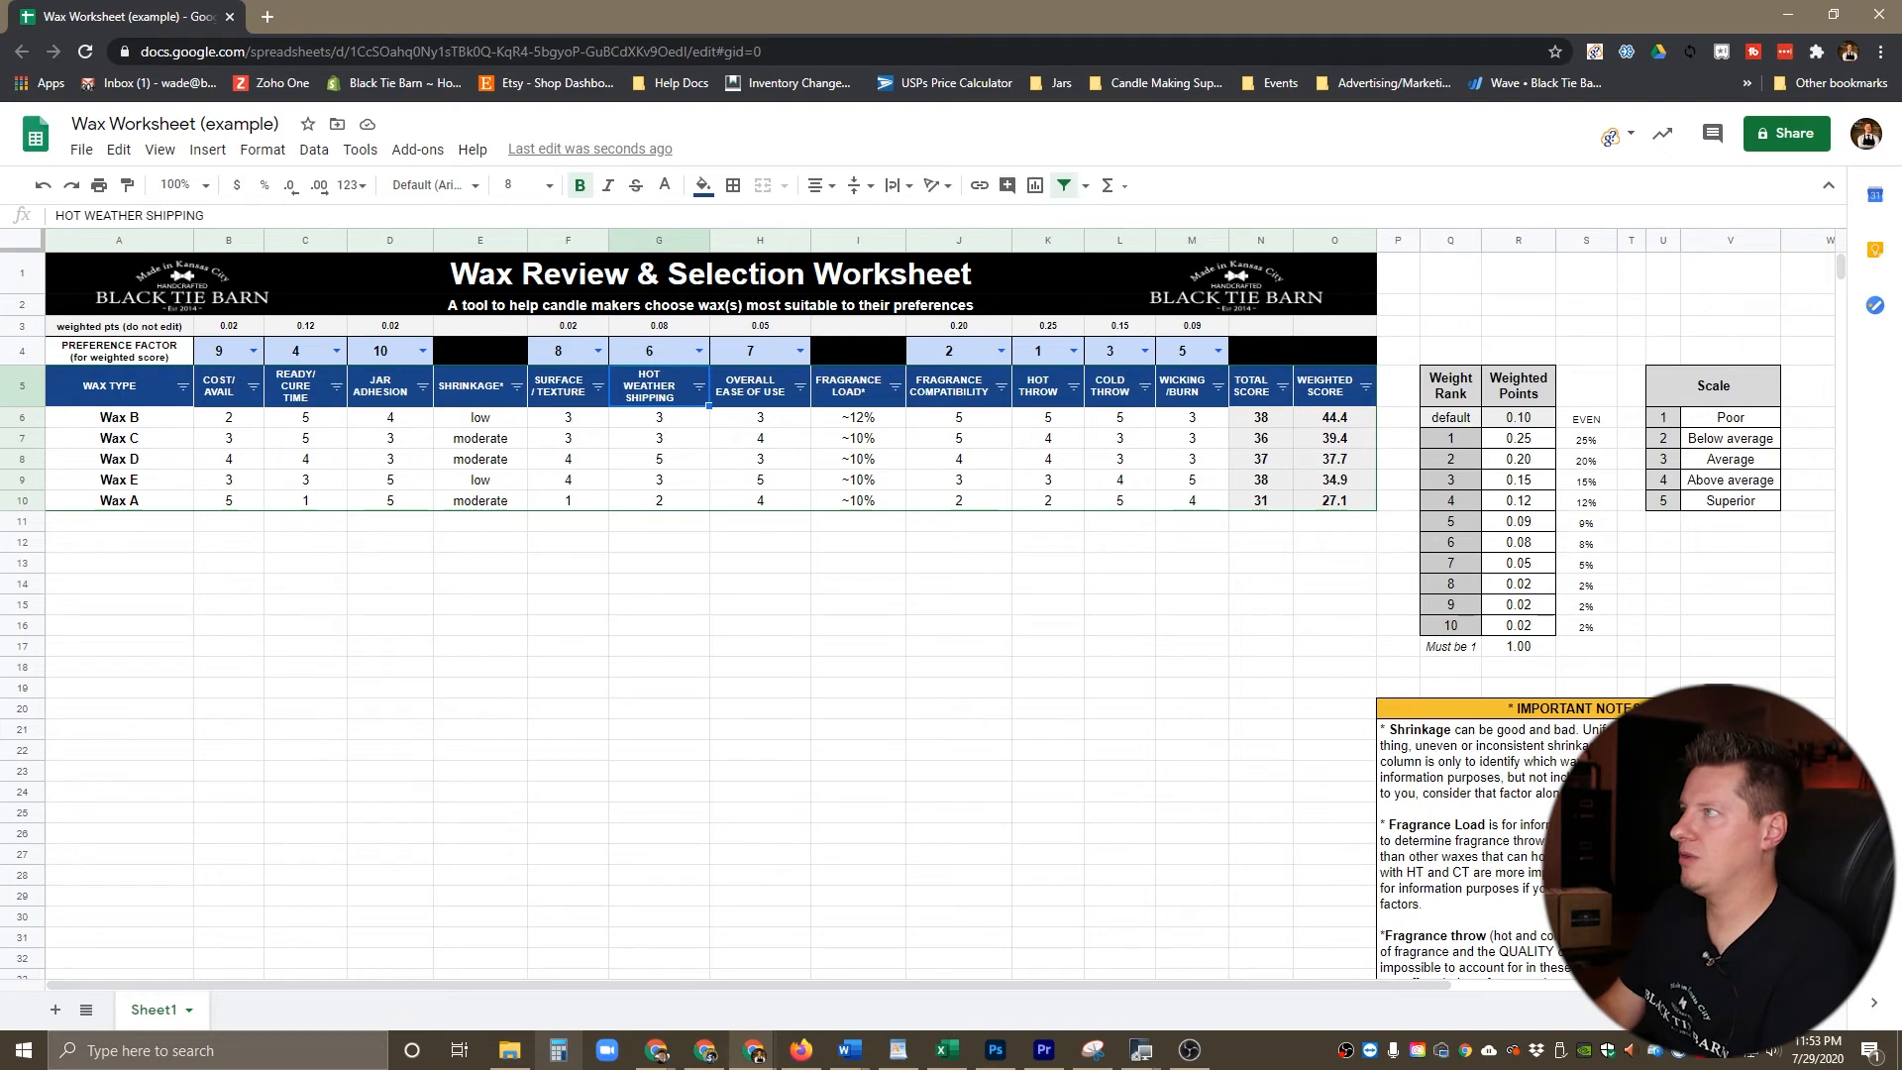
type("So")
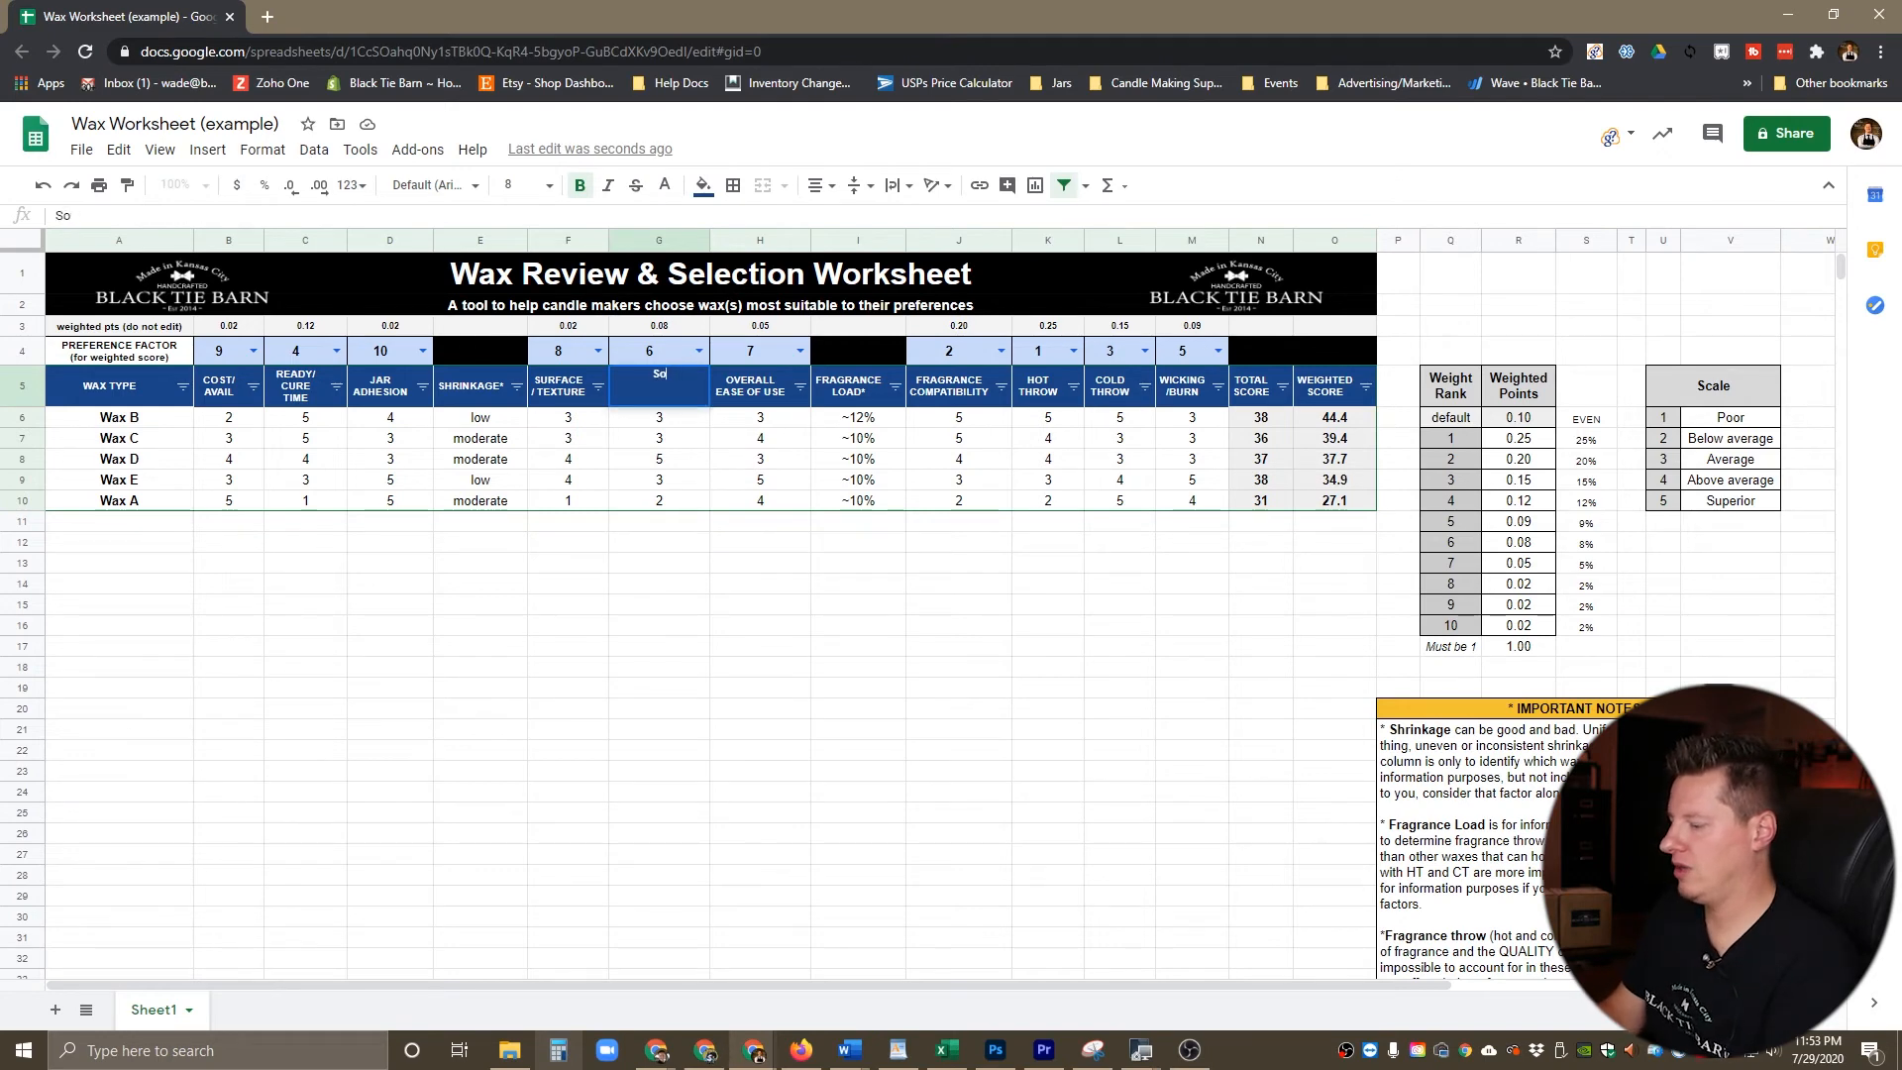
type("y/Organic")
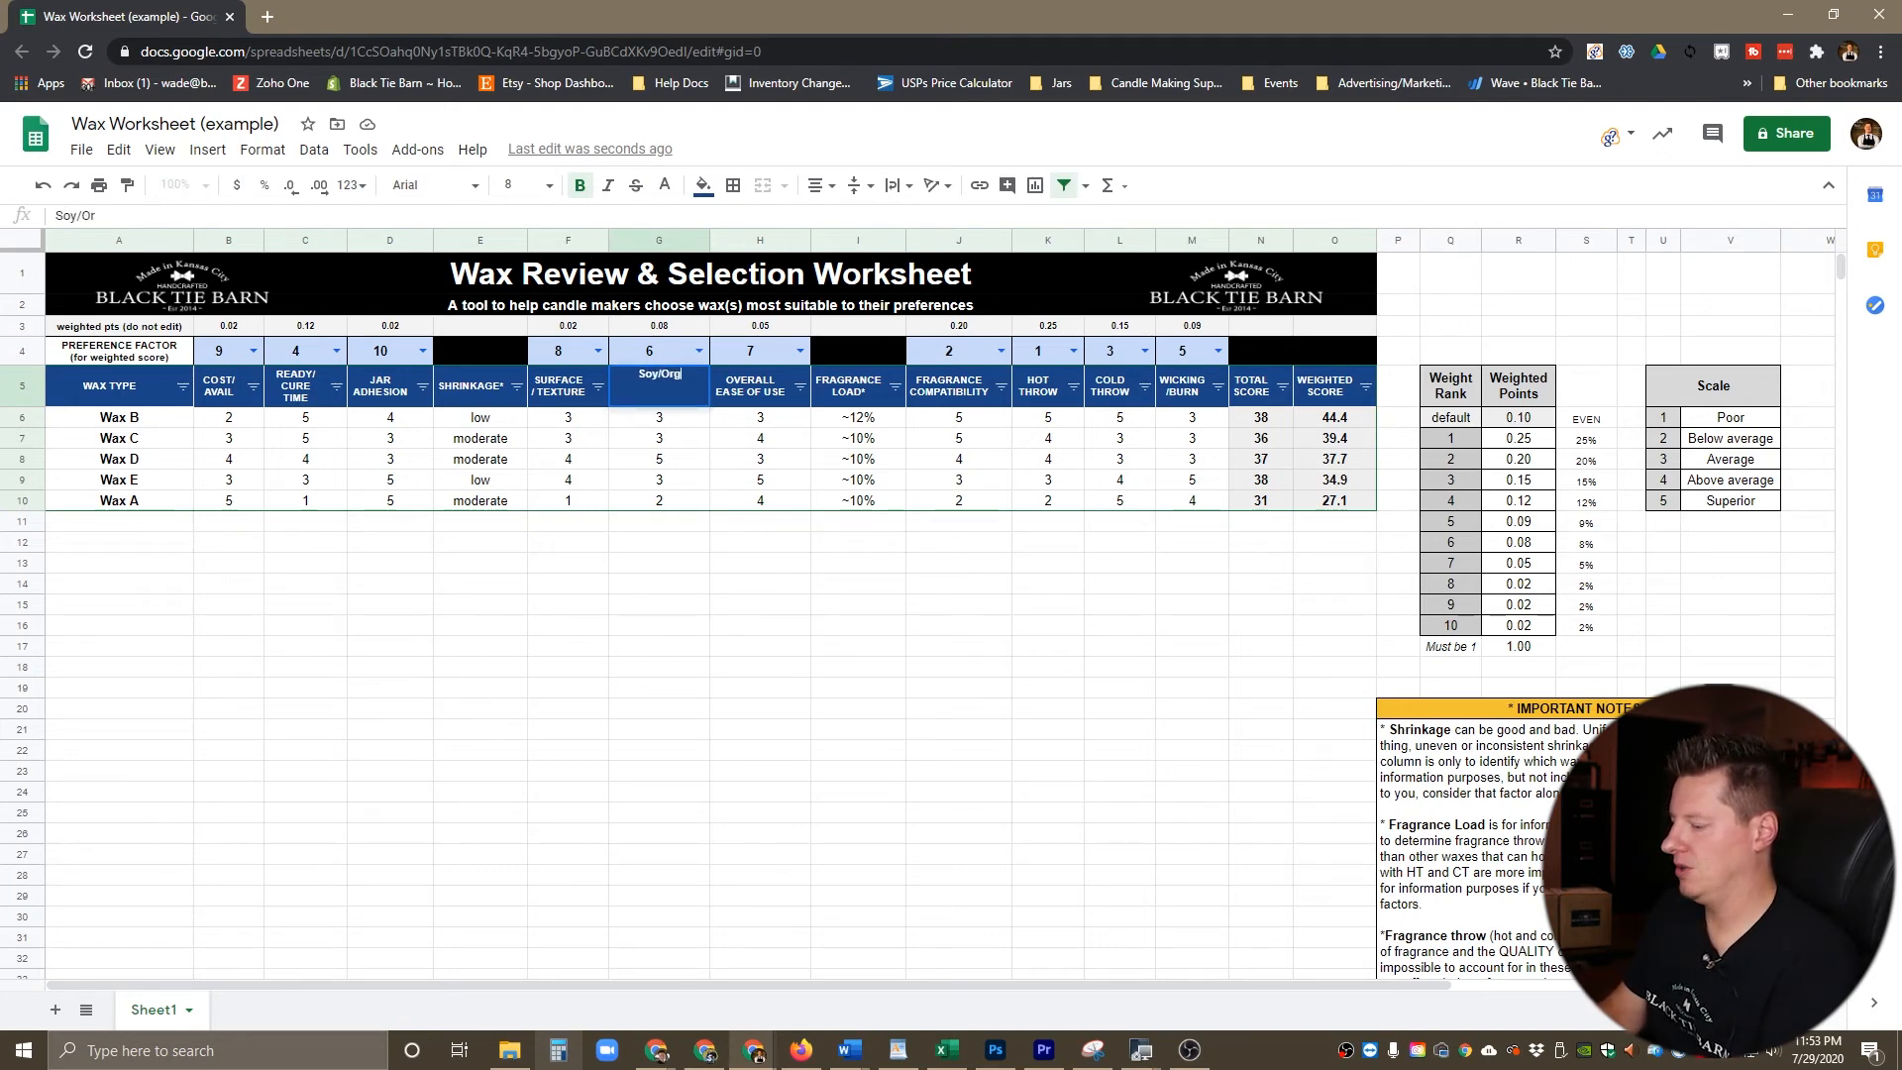
key("BackSpace")
key("BackSpace")
key("BackSpace")
key("BackSpace")
key("BackSpace")
key("BackSpace")
key("BackSpace")
key("BackSpace")
key("BackSpace")
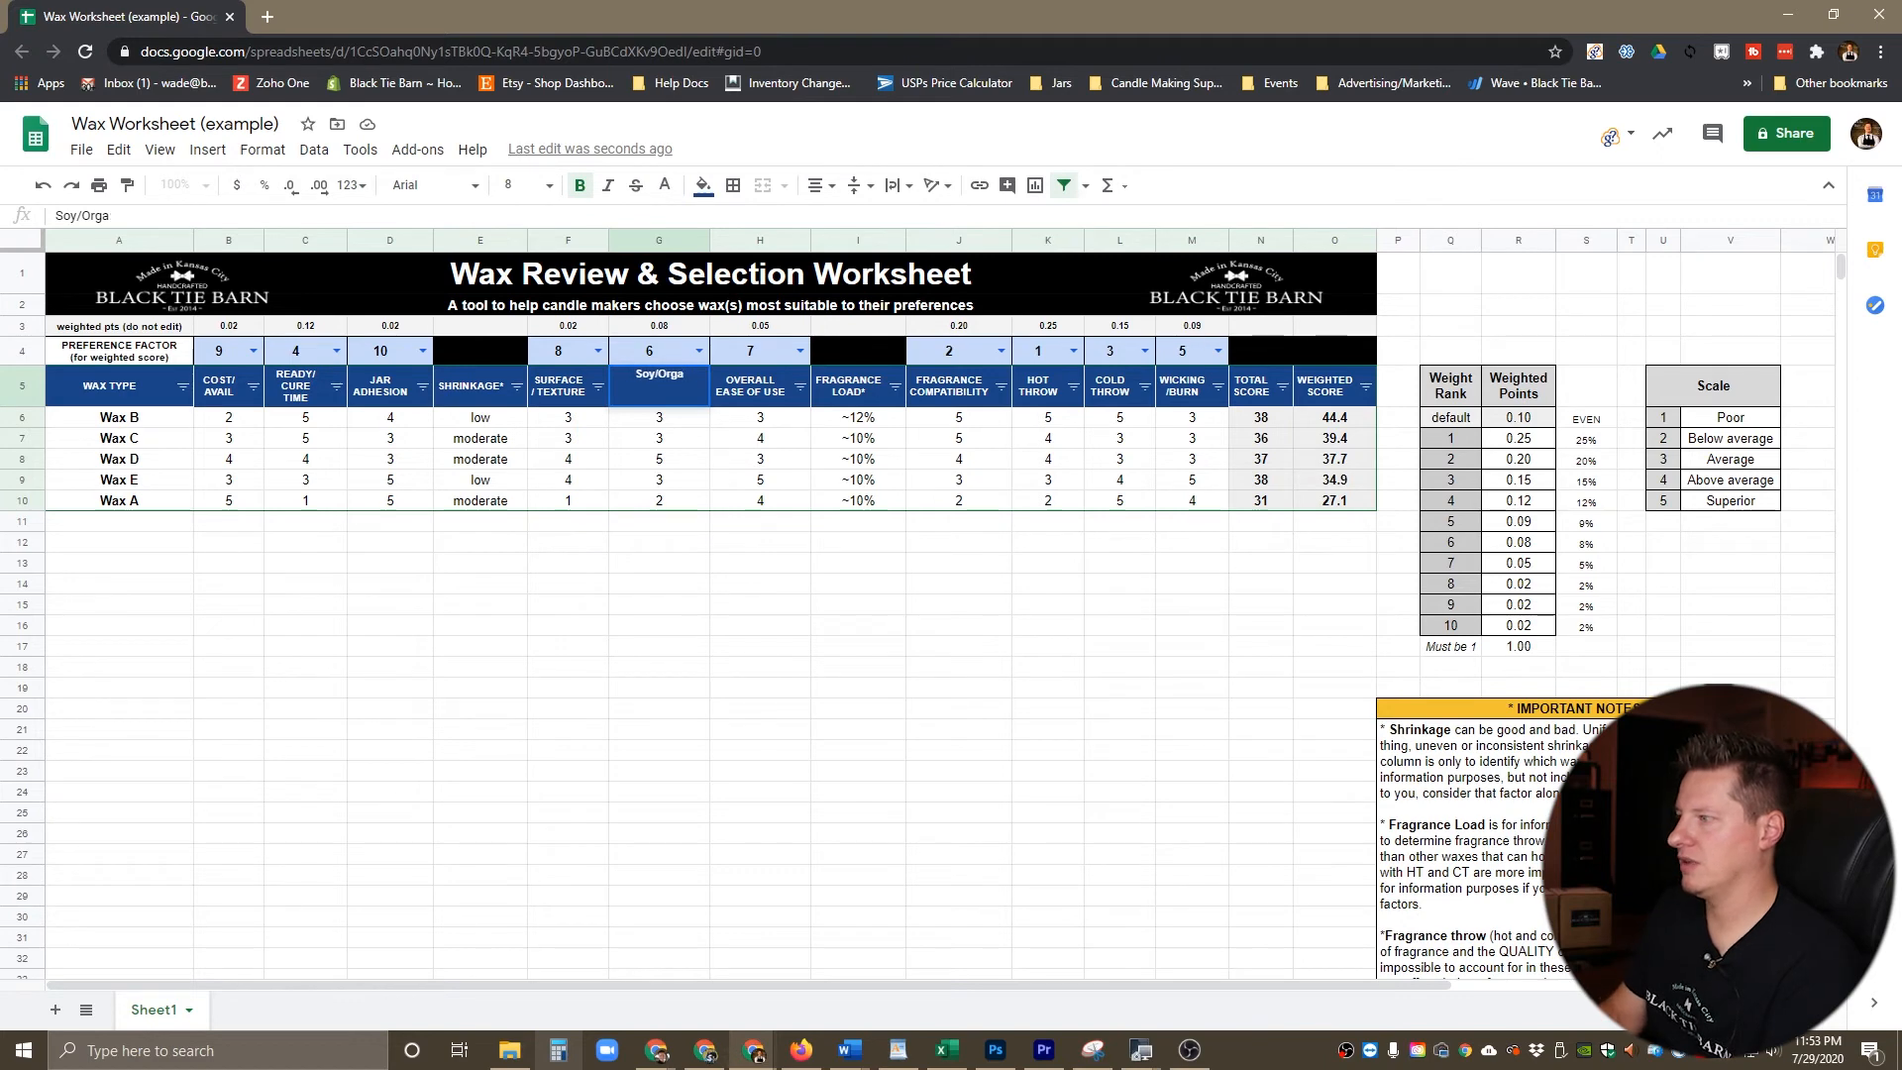
key("BackSpace")
type("OY")
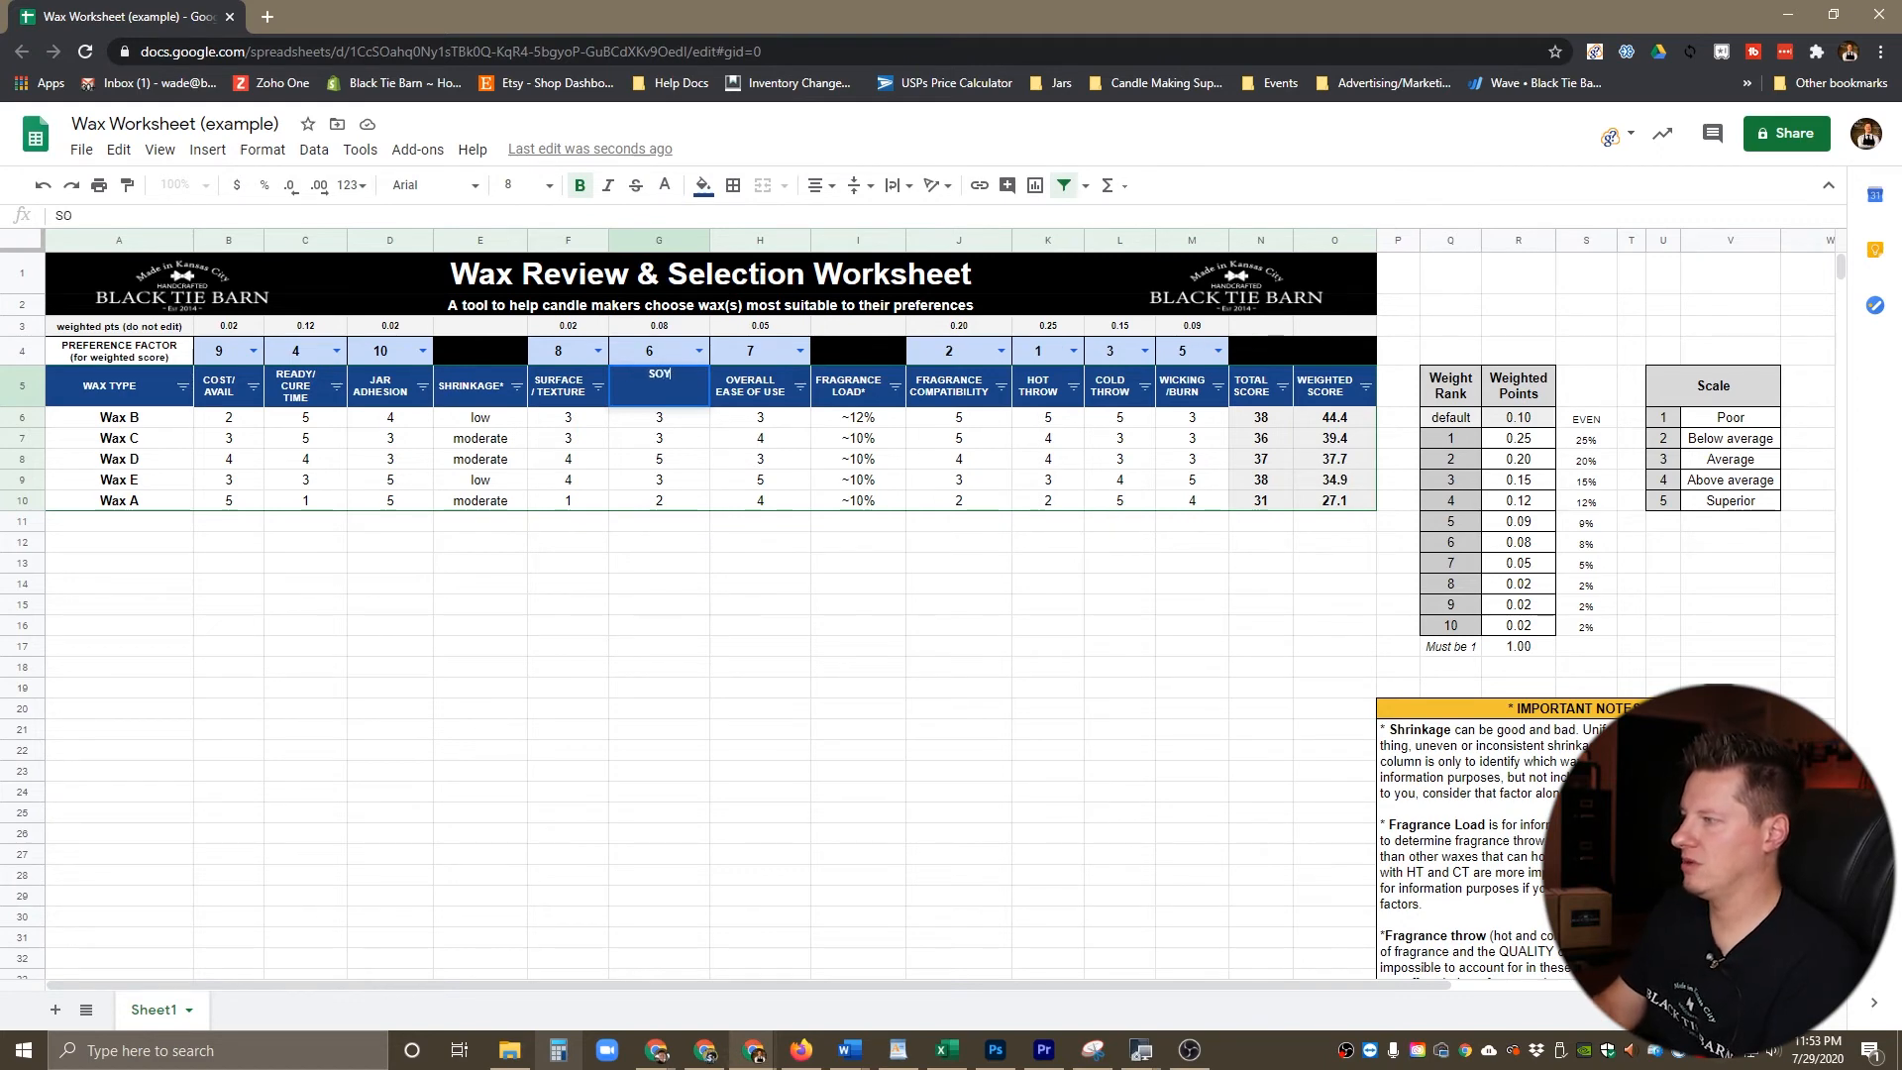
type("/ORGAN")
type("IC")
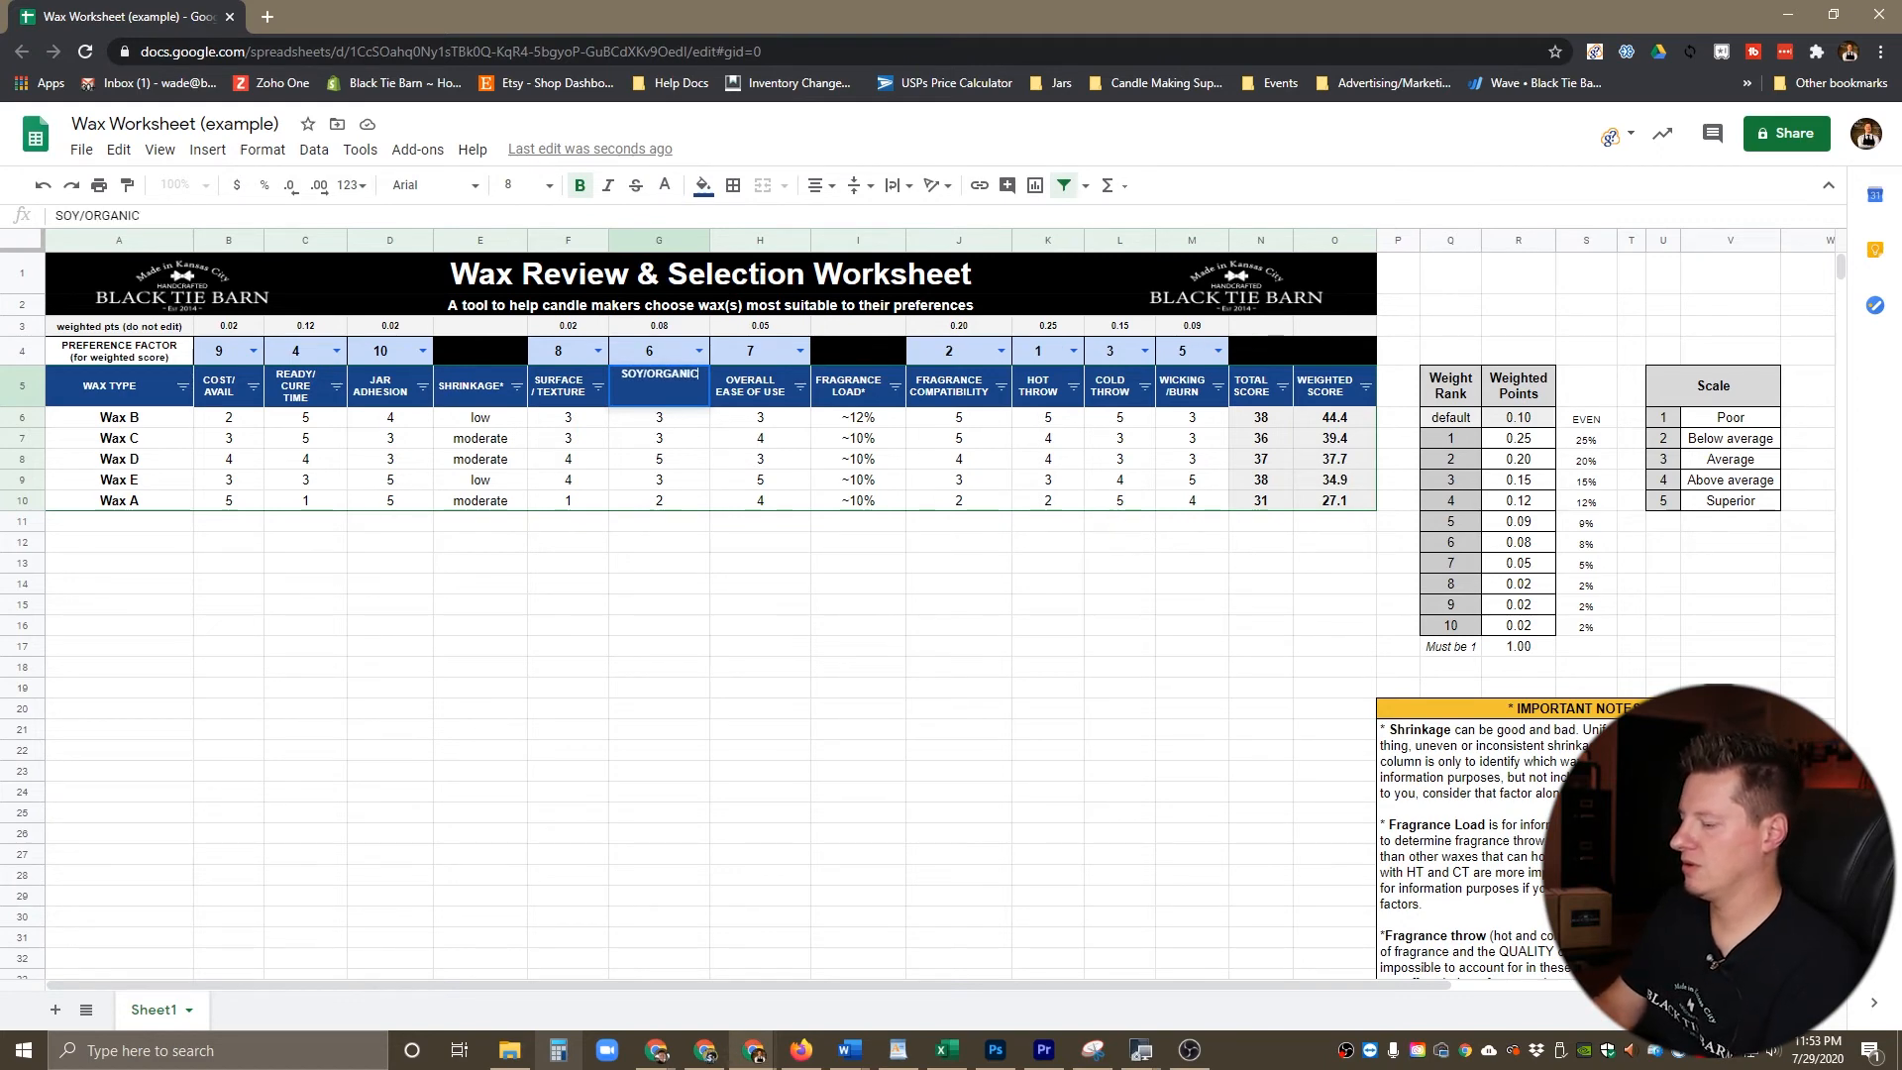
type(" / NATURAL")
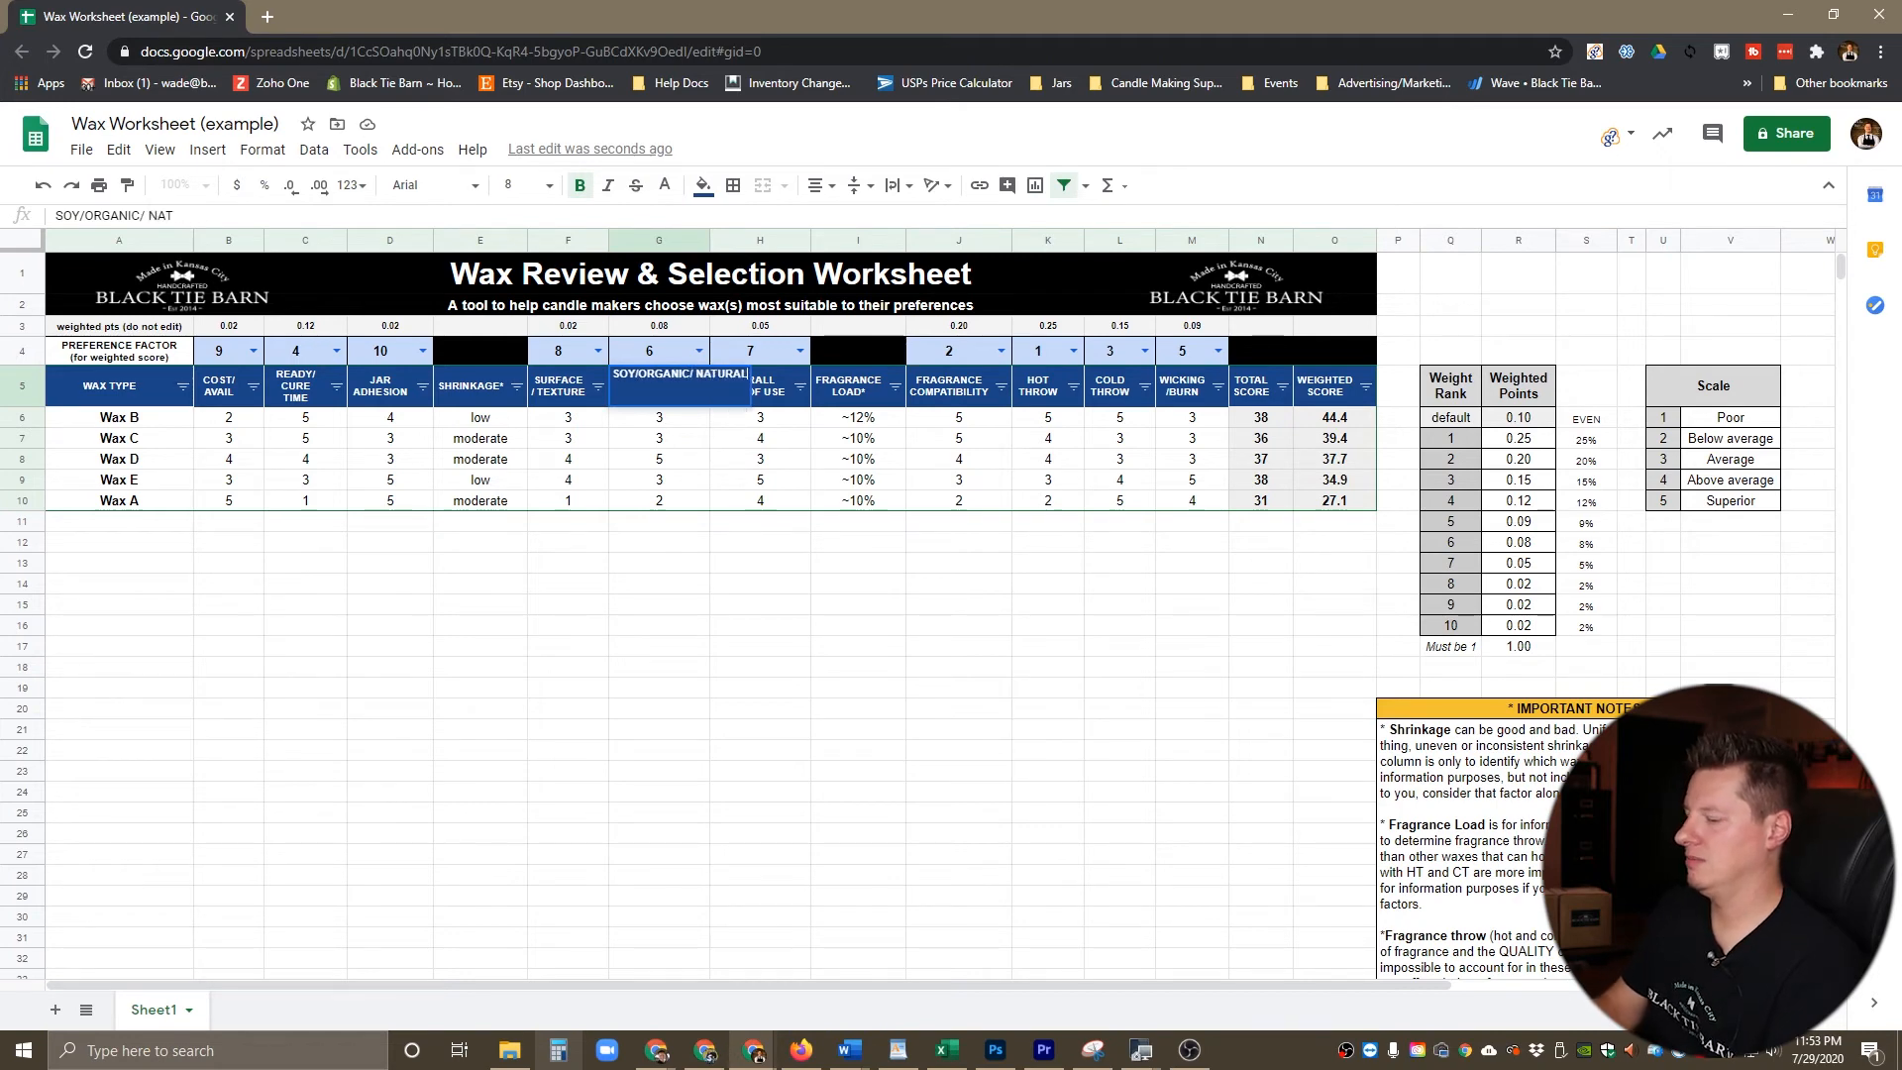
key("Return")
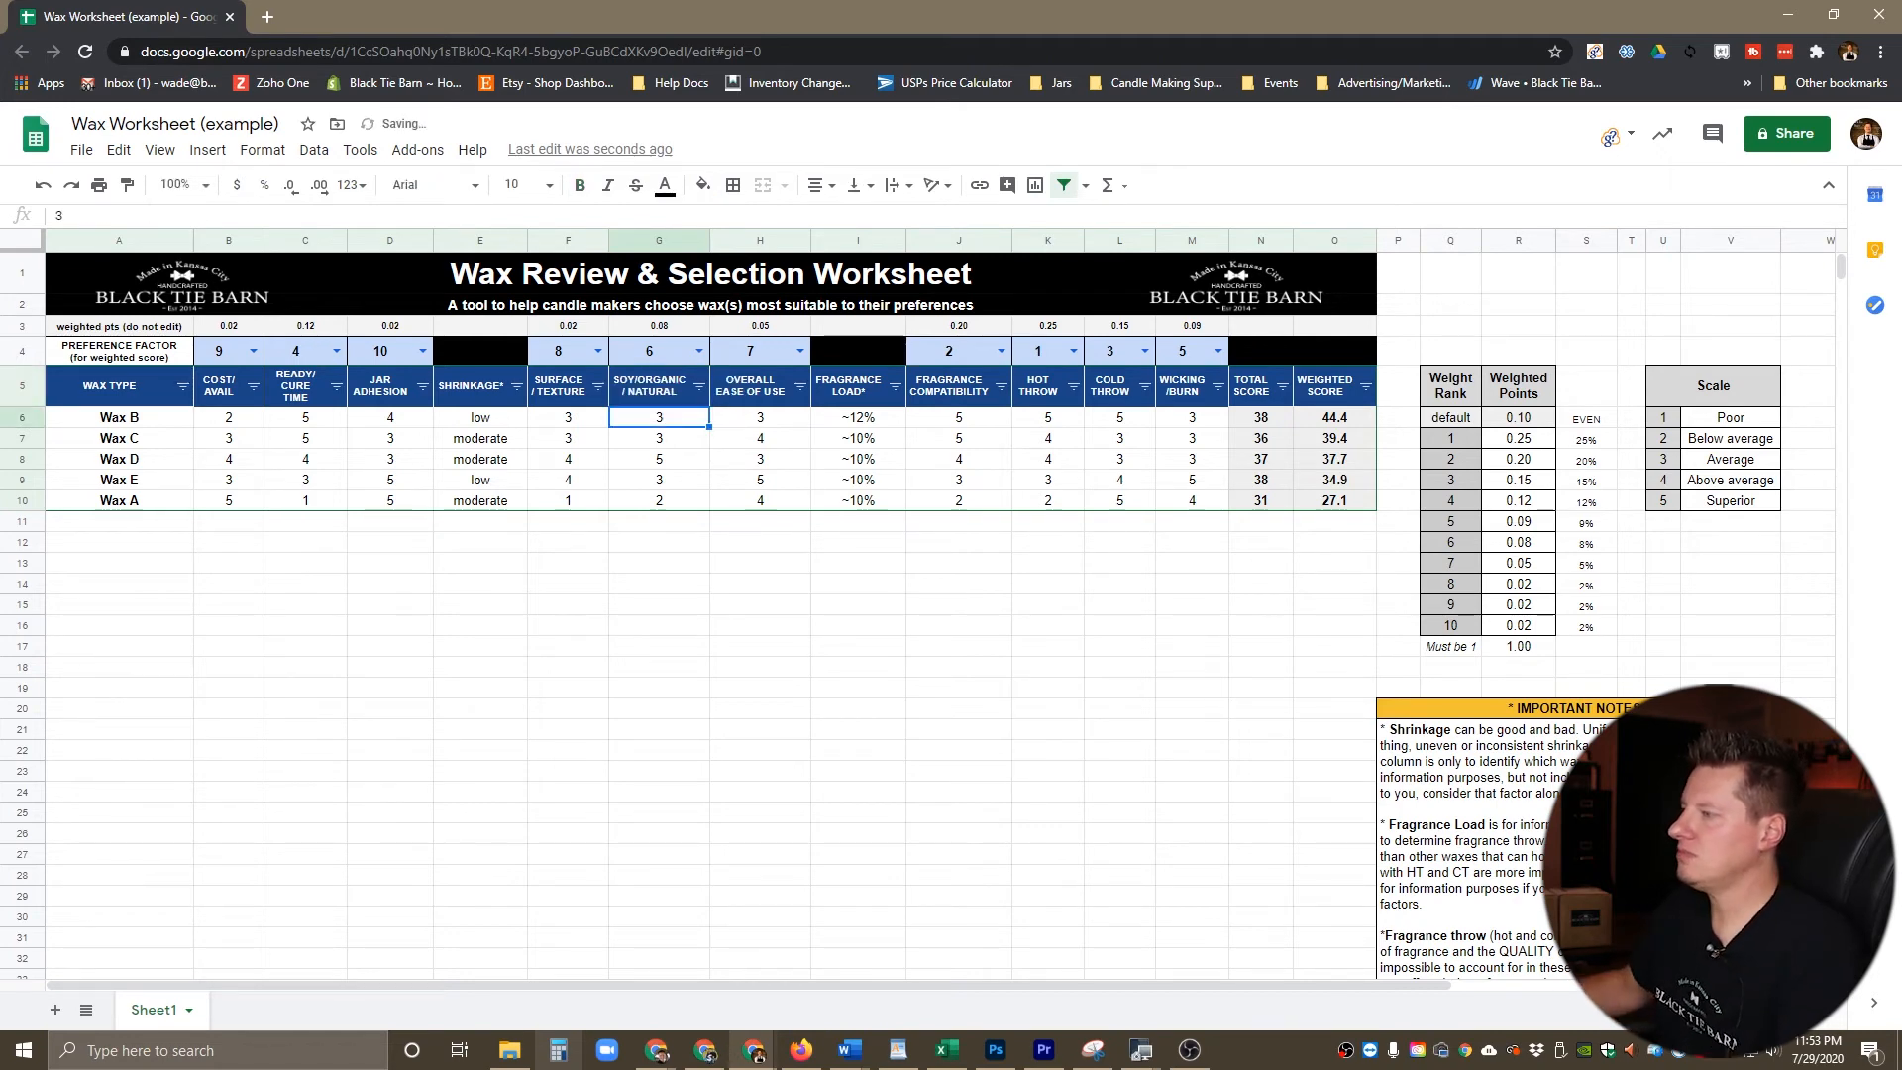
left_click(649, 387)
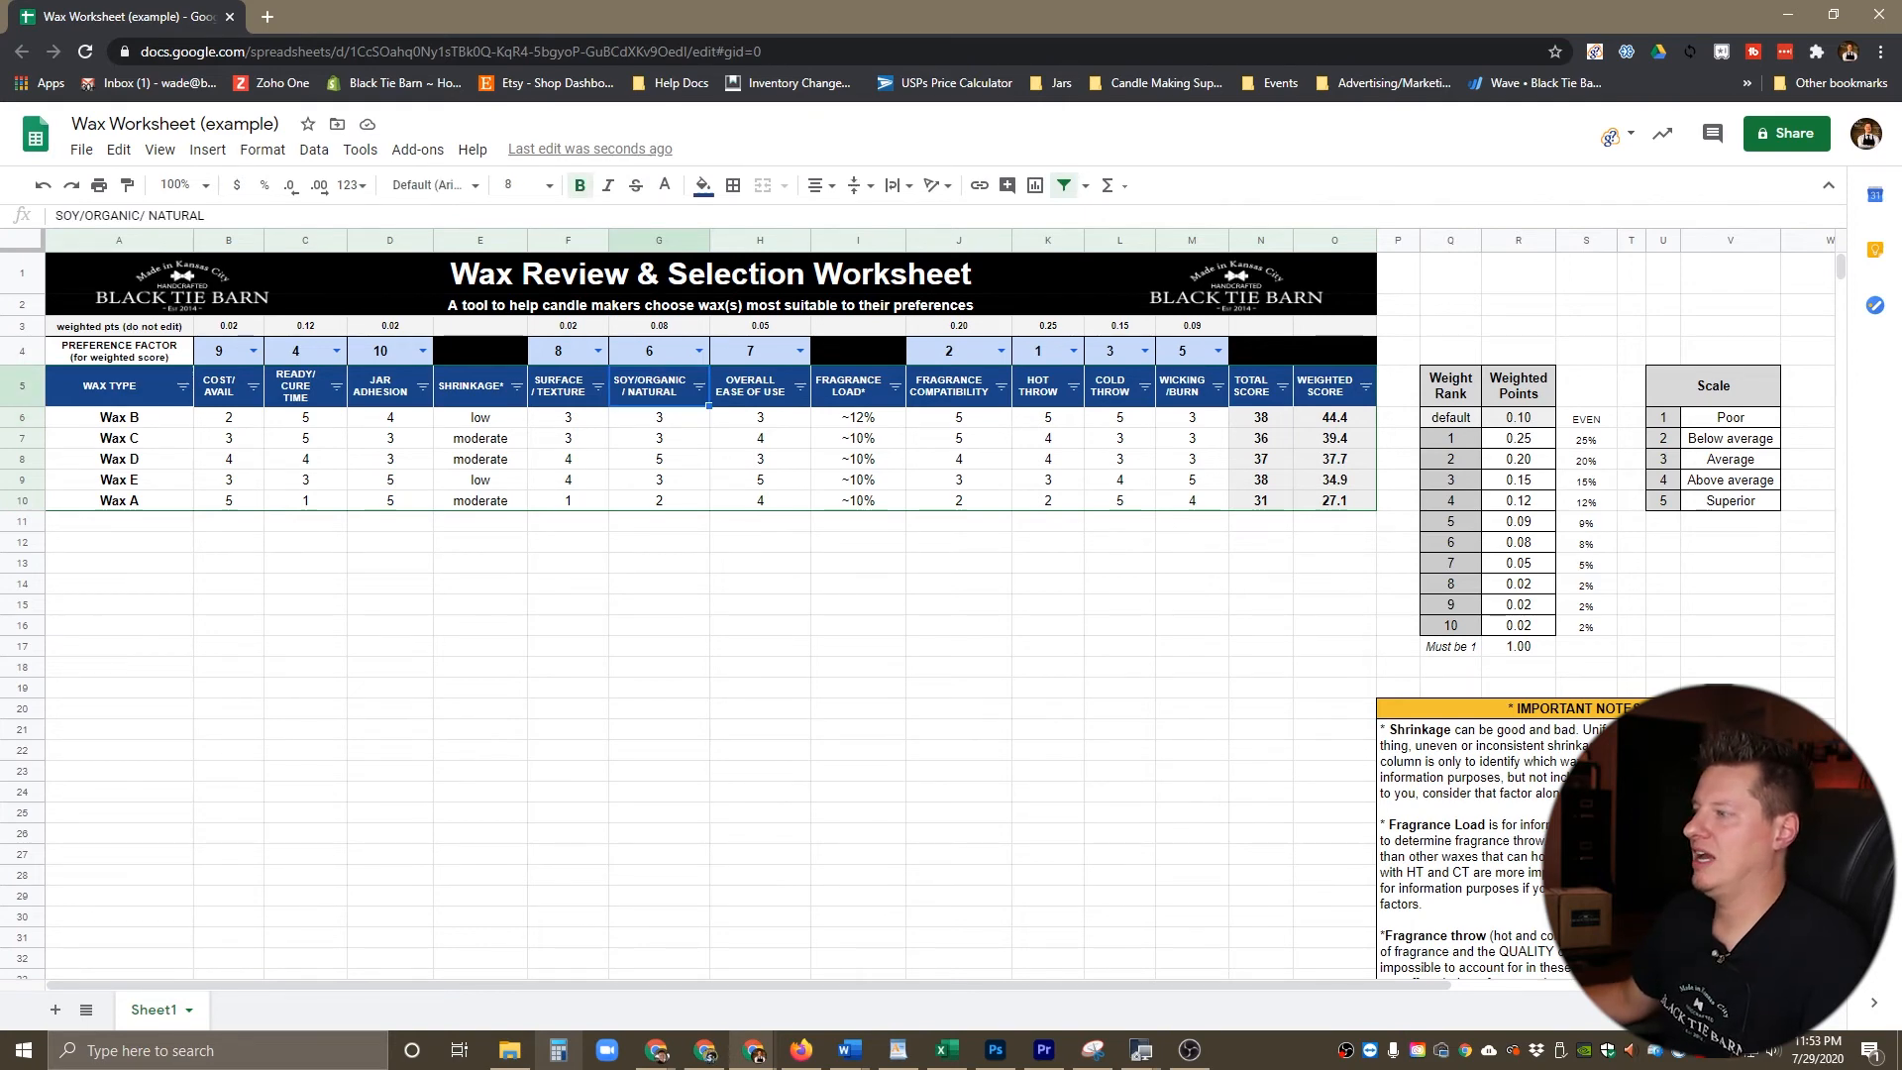
Step: Reset the preference factors of all ten weighted criteria to default
left_click(219, 350)
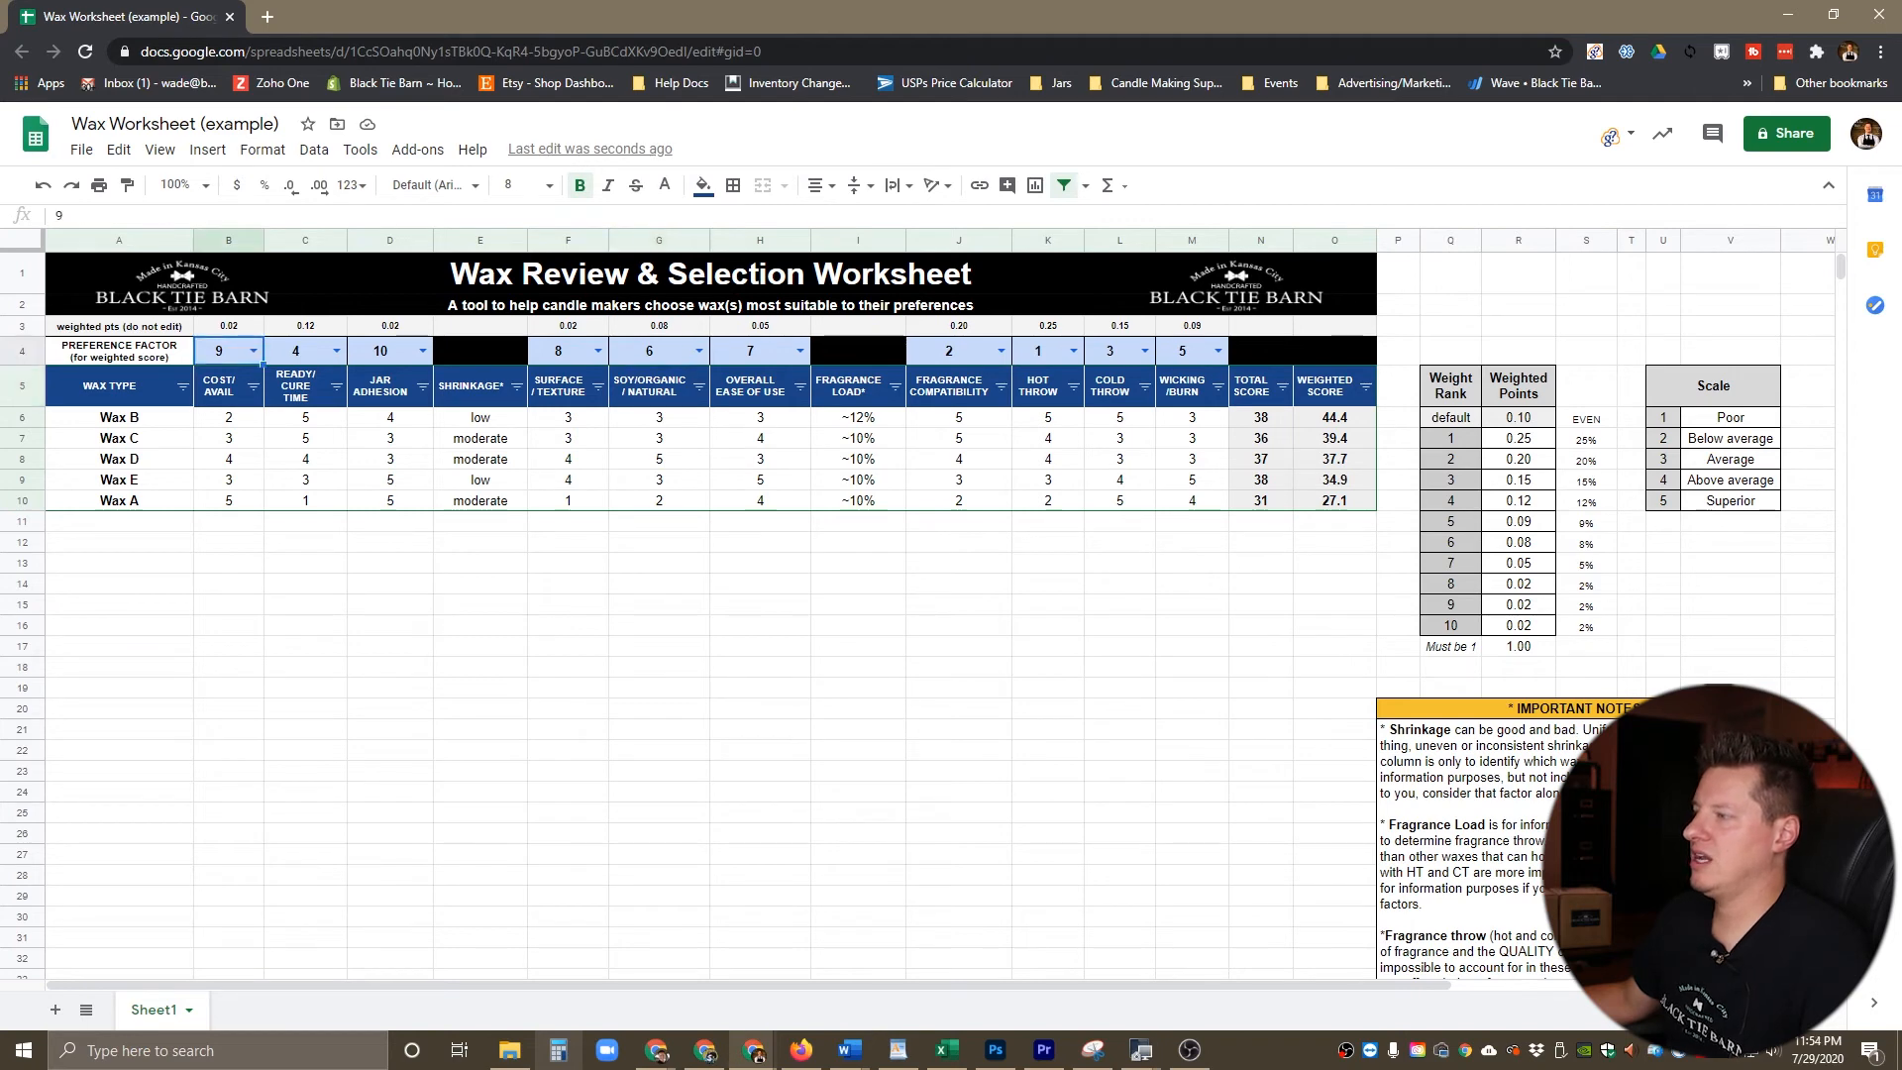
left_click(254, 351)
left_click(228, 404)
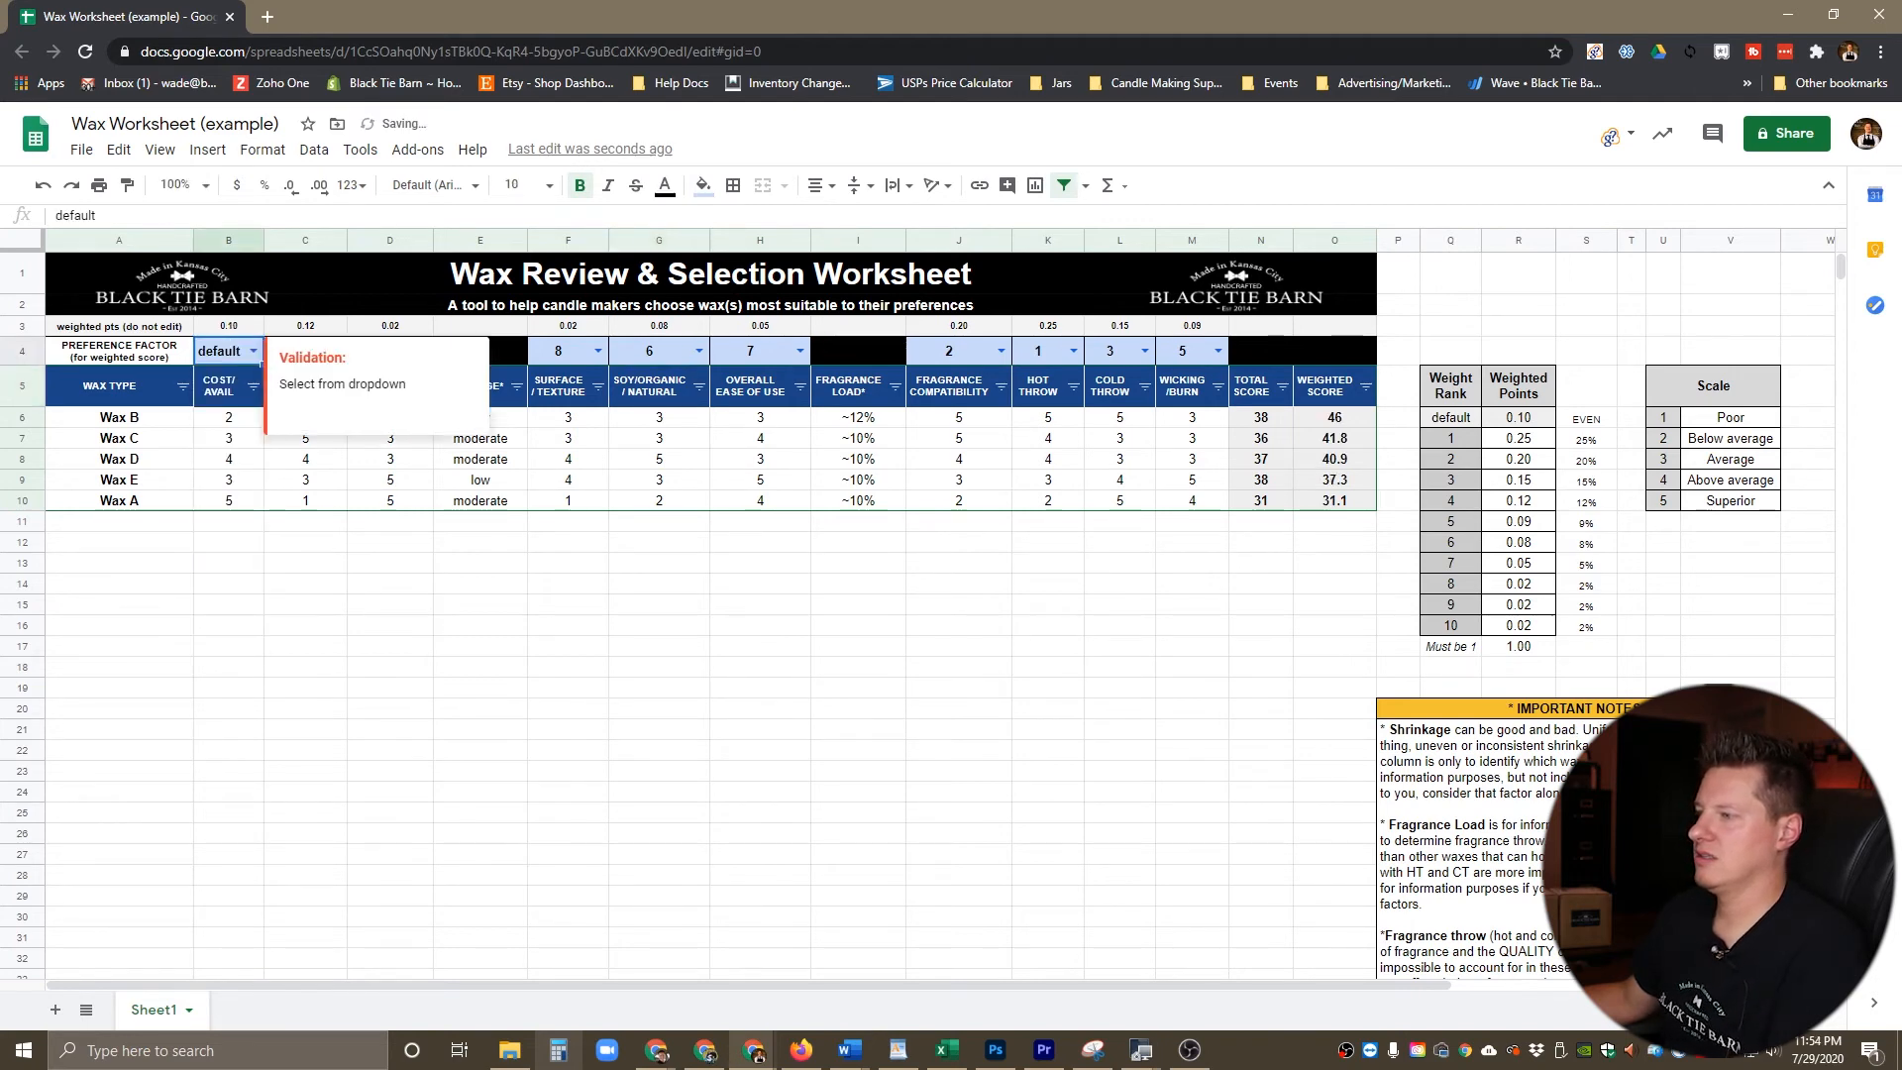
key("ctrl+c")
left_click(391, 521)
left_click_drag(295, 351, 381, 351)
key("ctrl+v")
left_click_drag(558, 350, 810, 365)
key("ctrl+v")
left_click_drag(949, 351, 1183, 351)
key("ctrl+v")
left_click(760, 771)
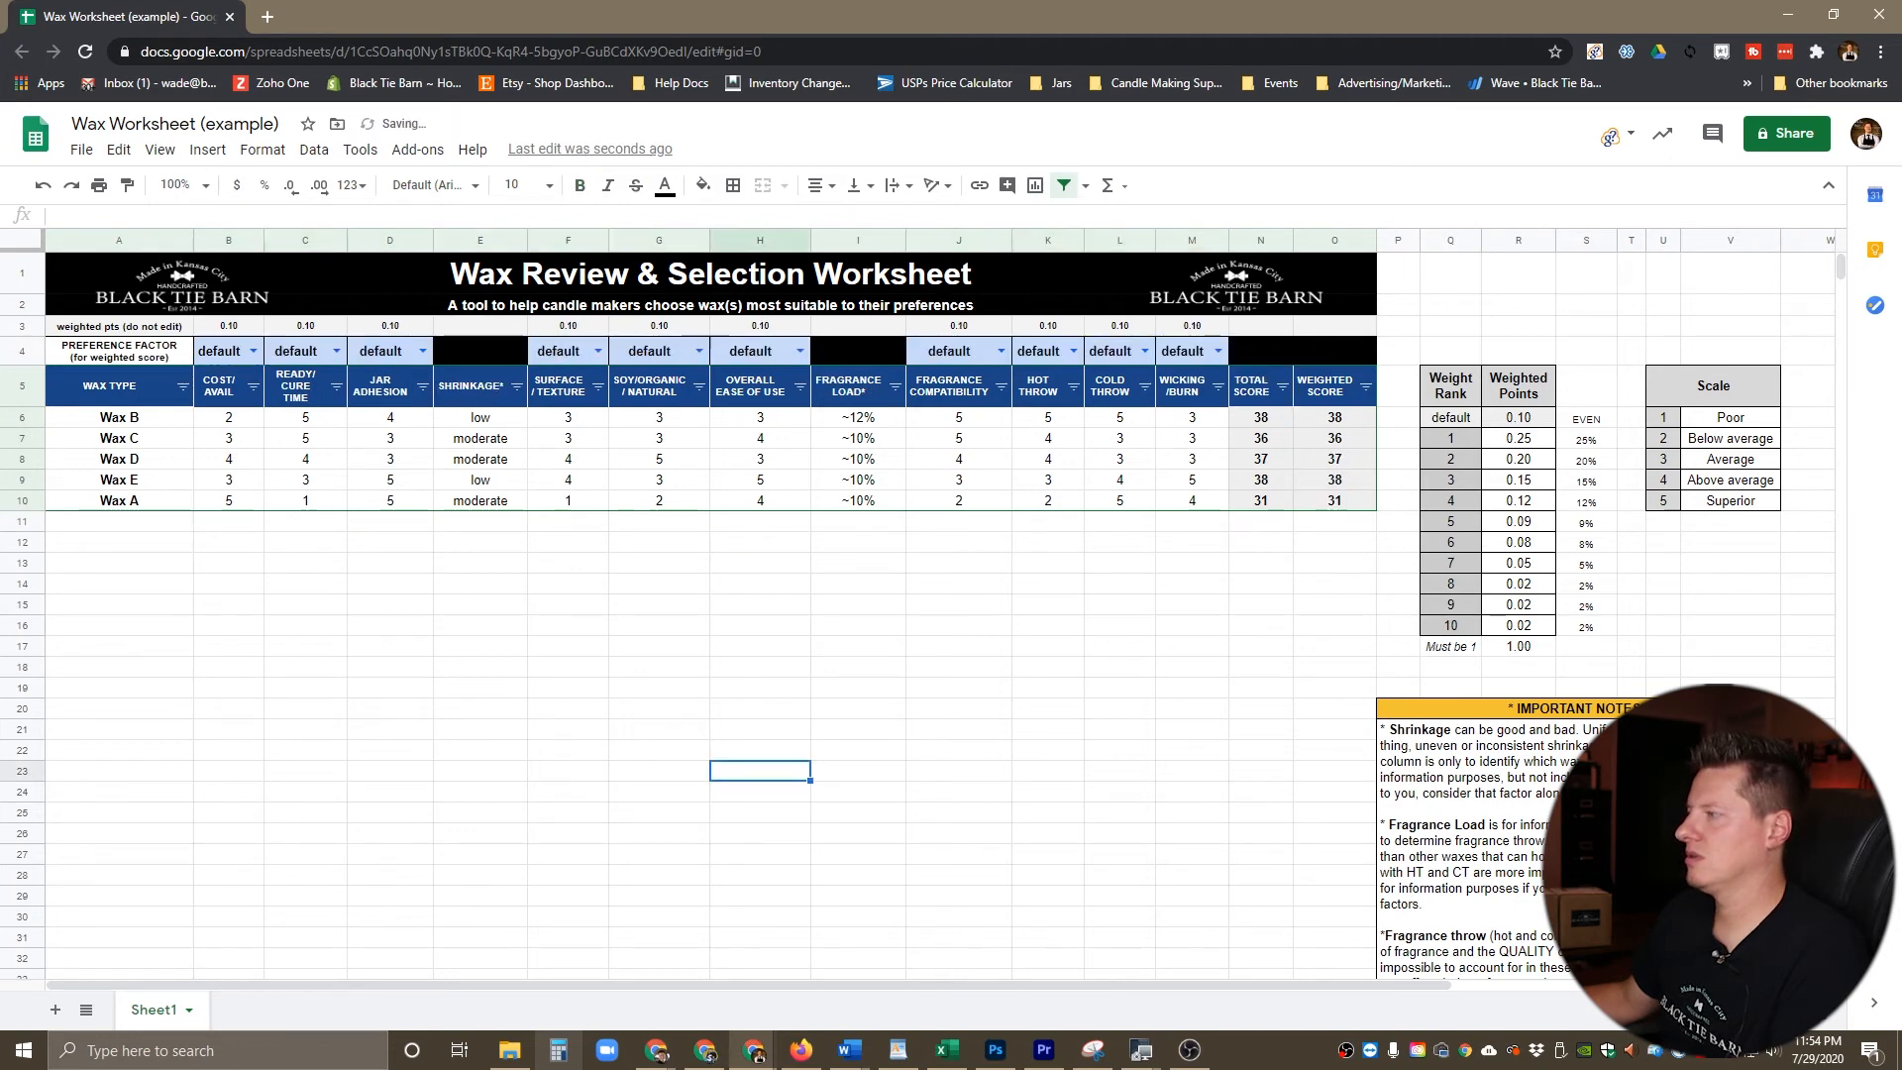
Step: Set the preference factors to 1 for Soy/Organic/Natural and 2 for Overall Ease of Use
left_click(699, 352)
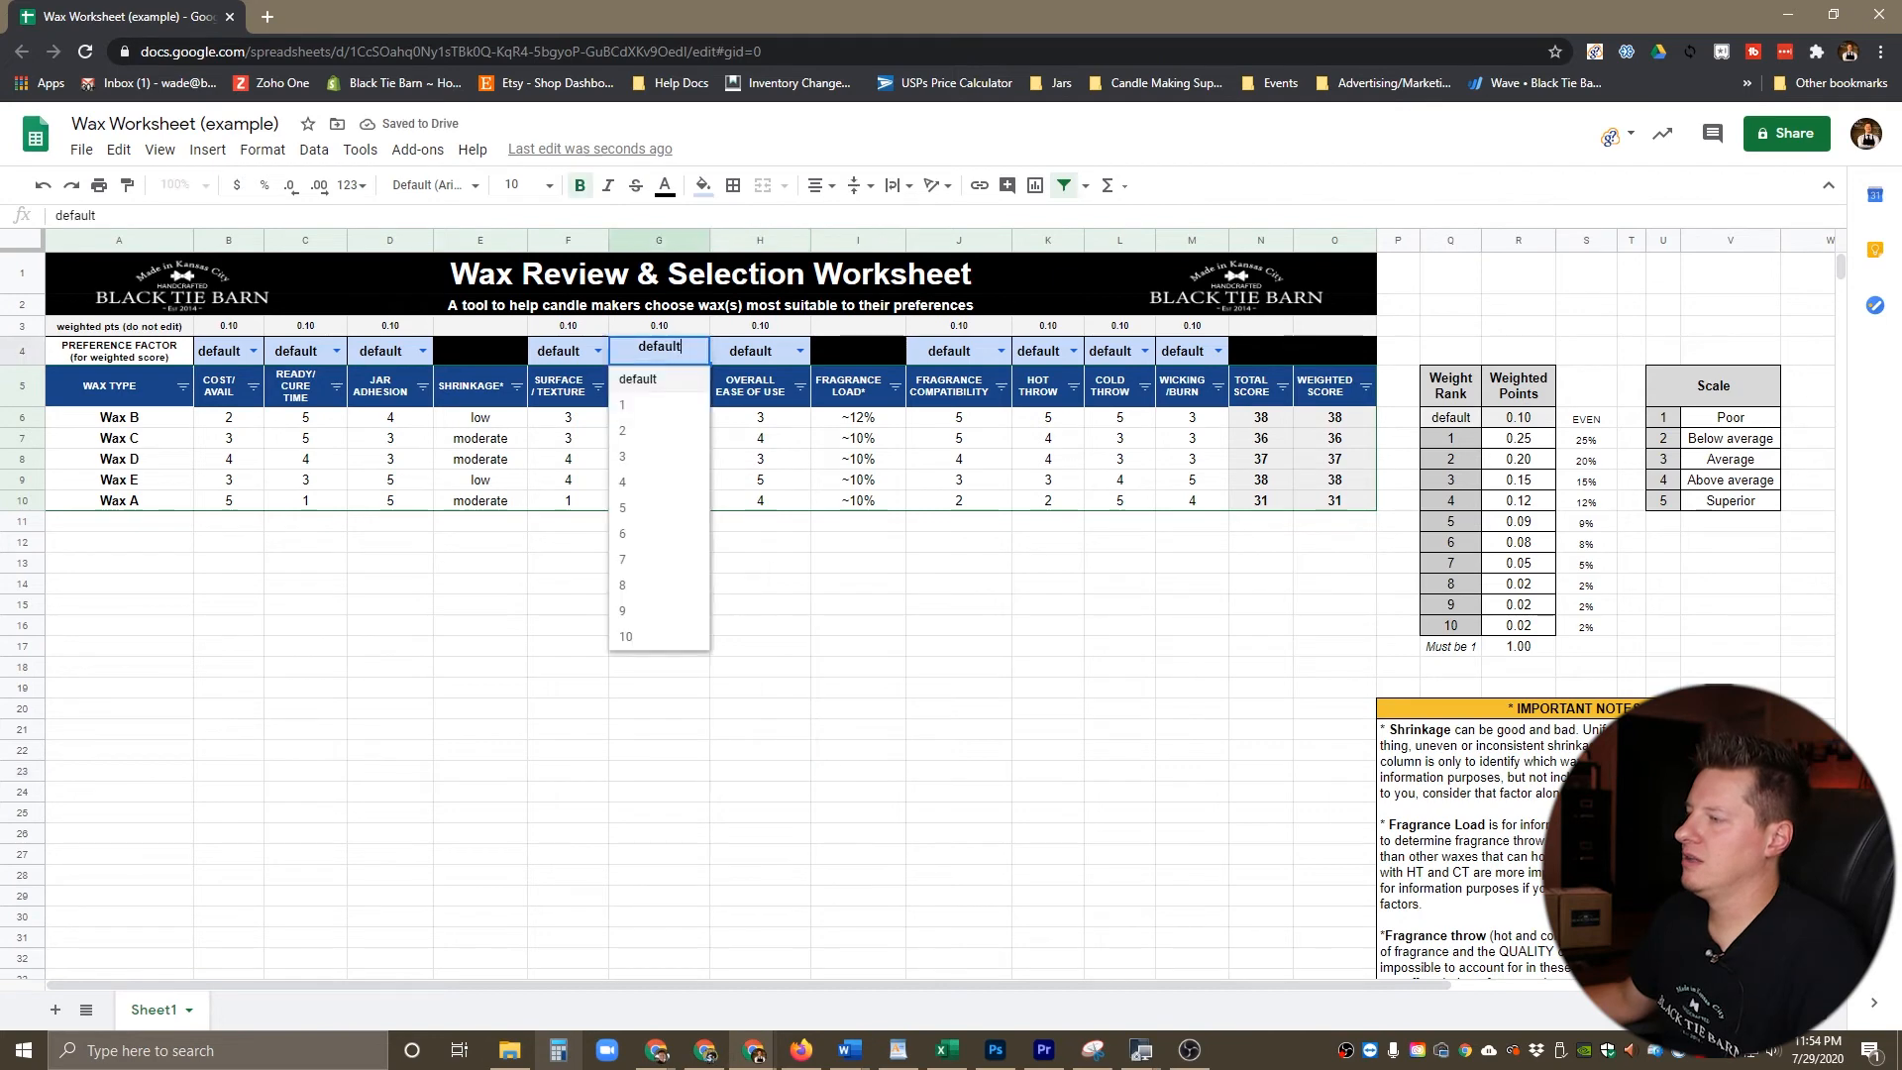
key("Return")
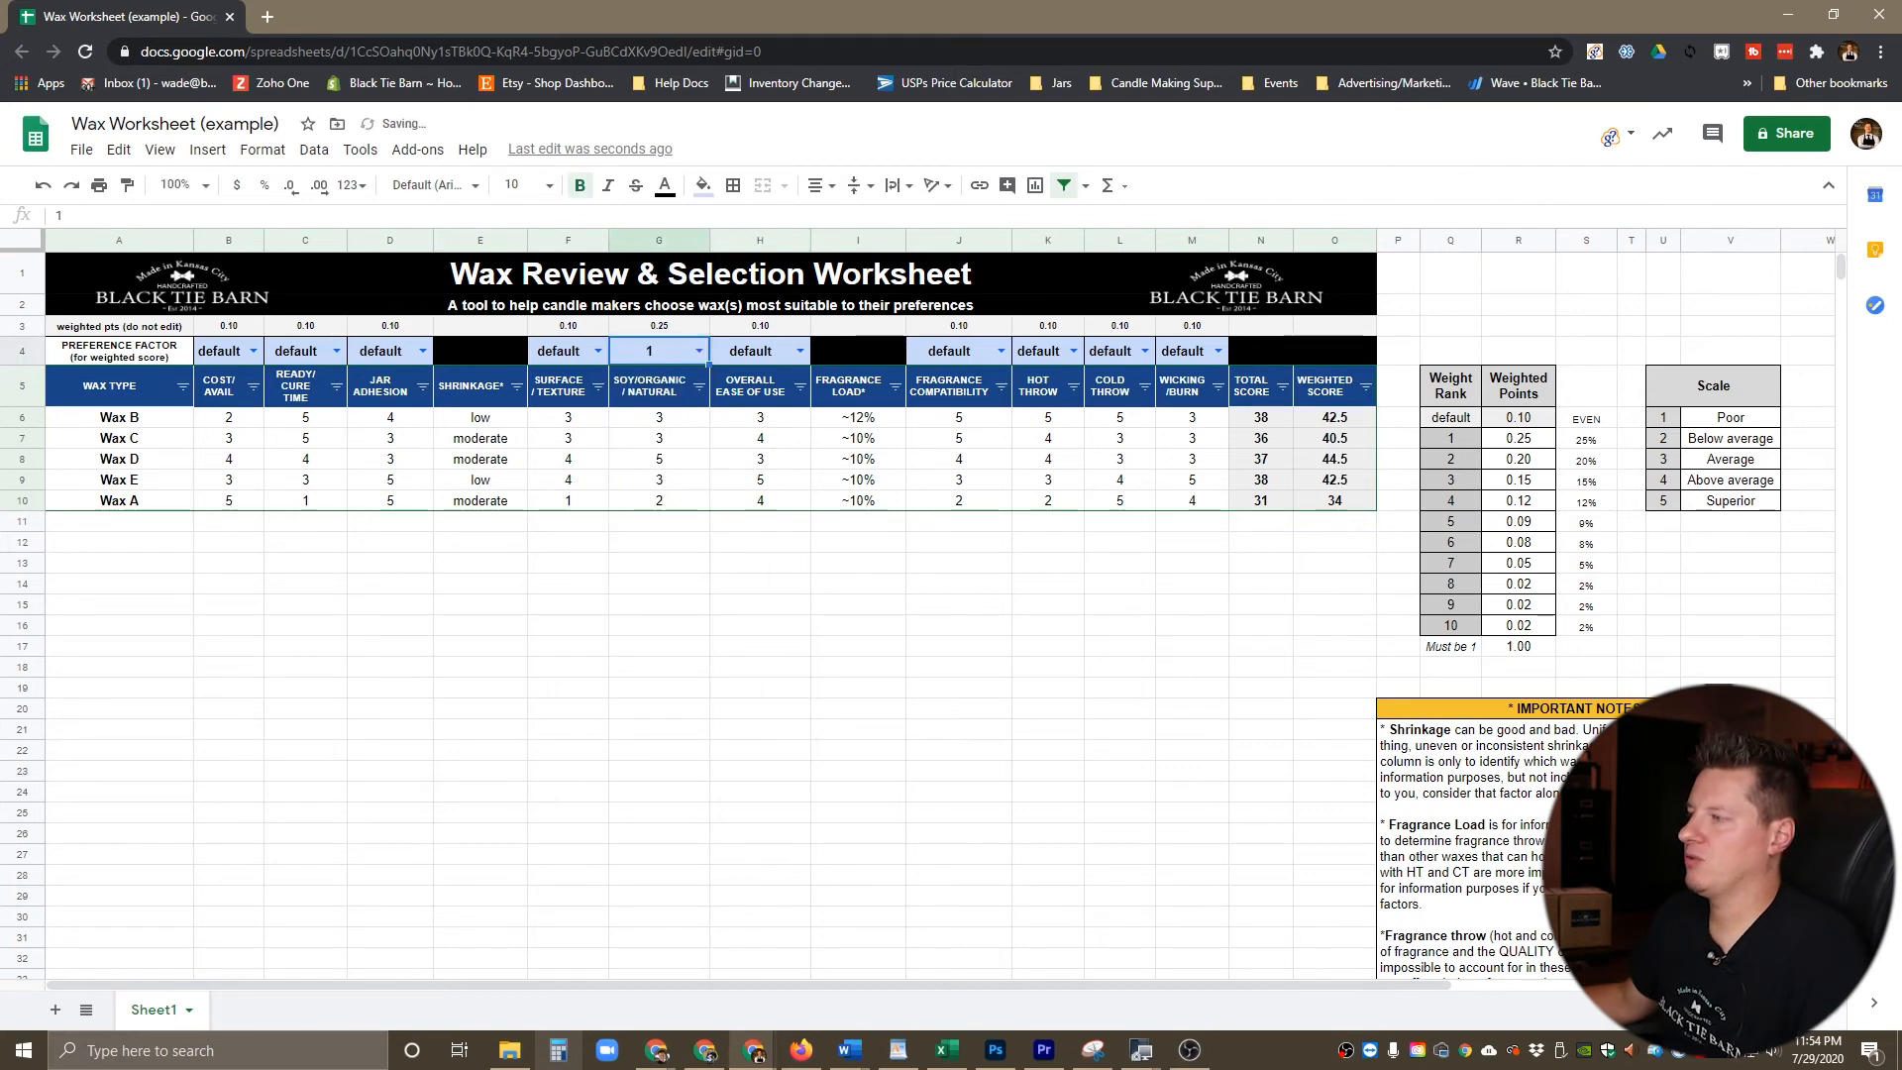
left_click(799, 352)
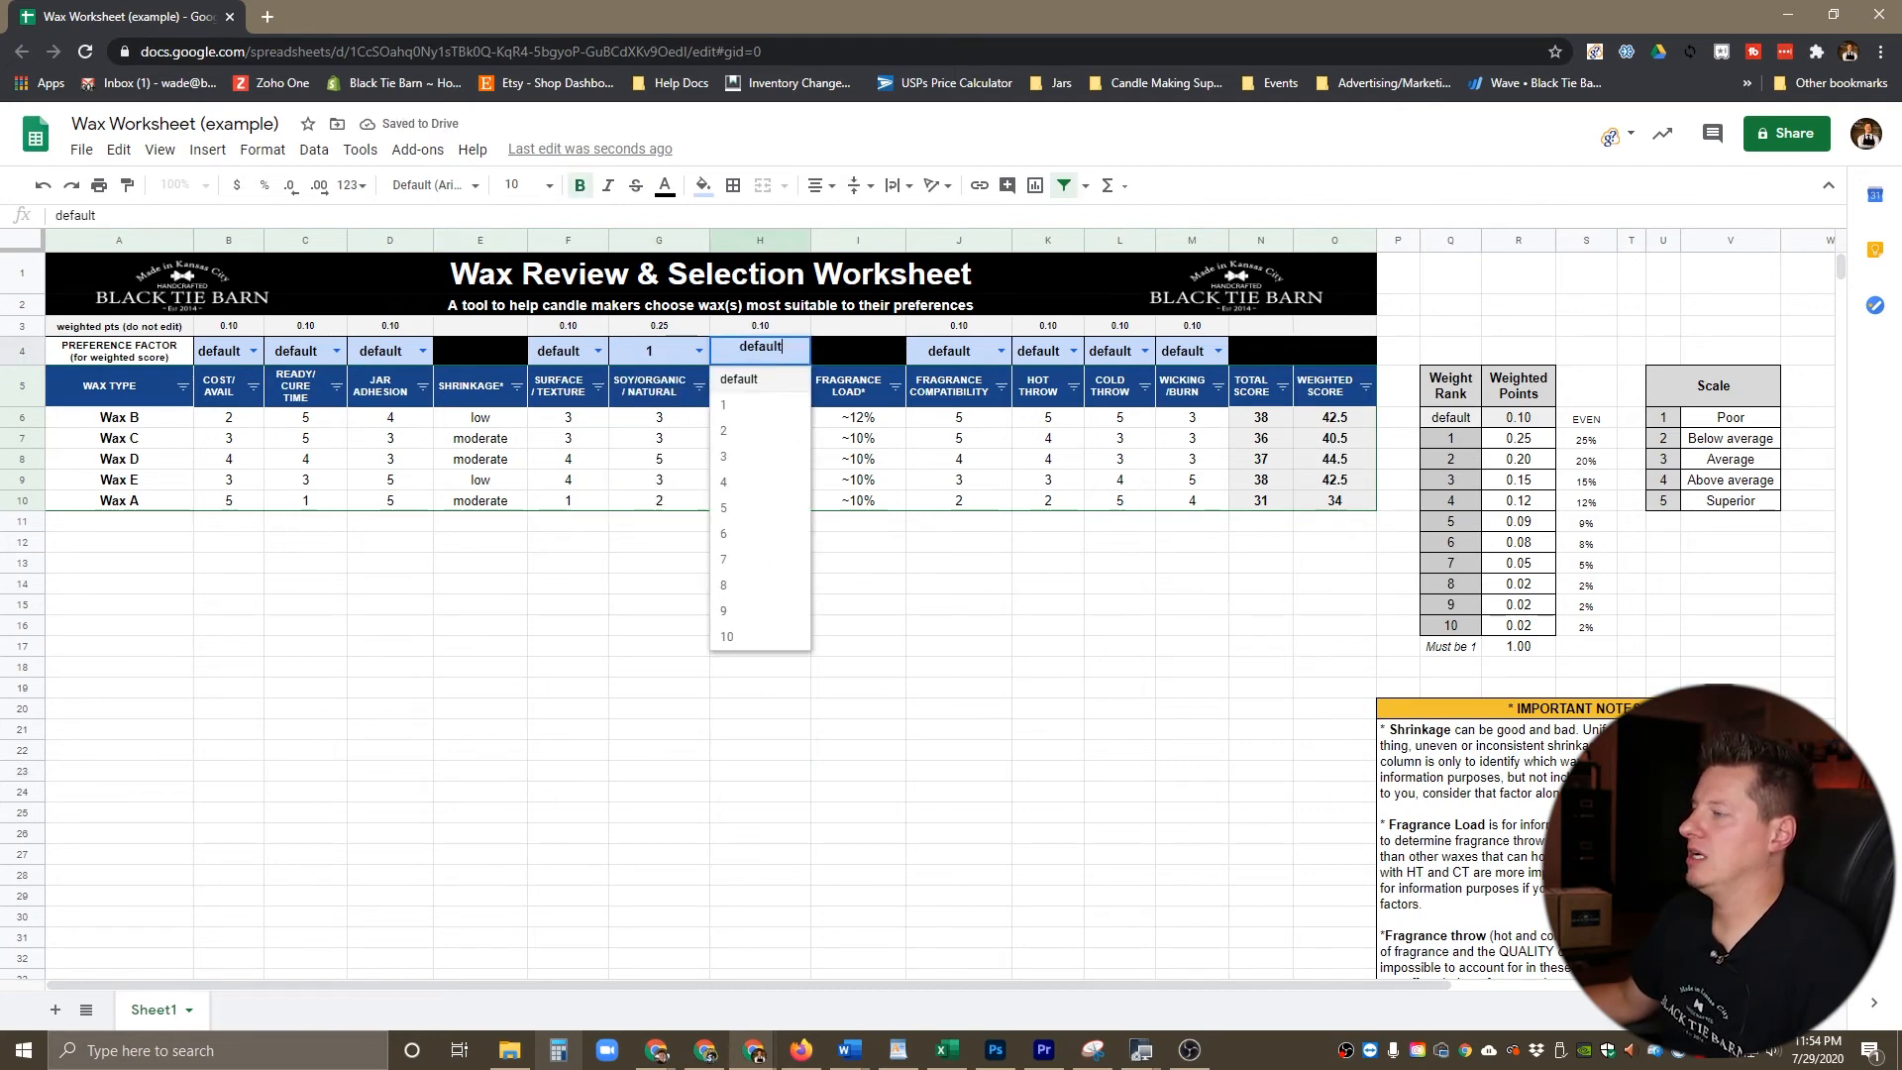
left_click(753, 432)
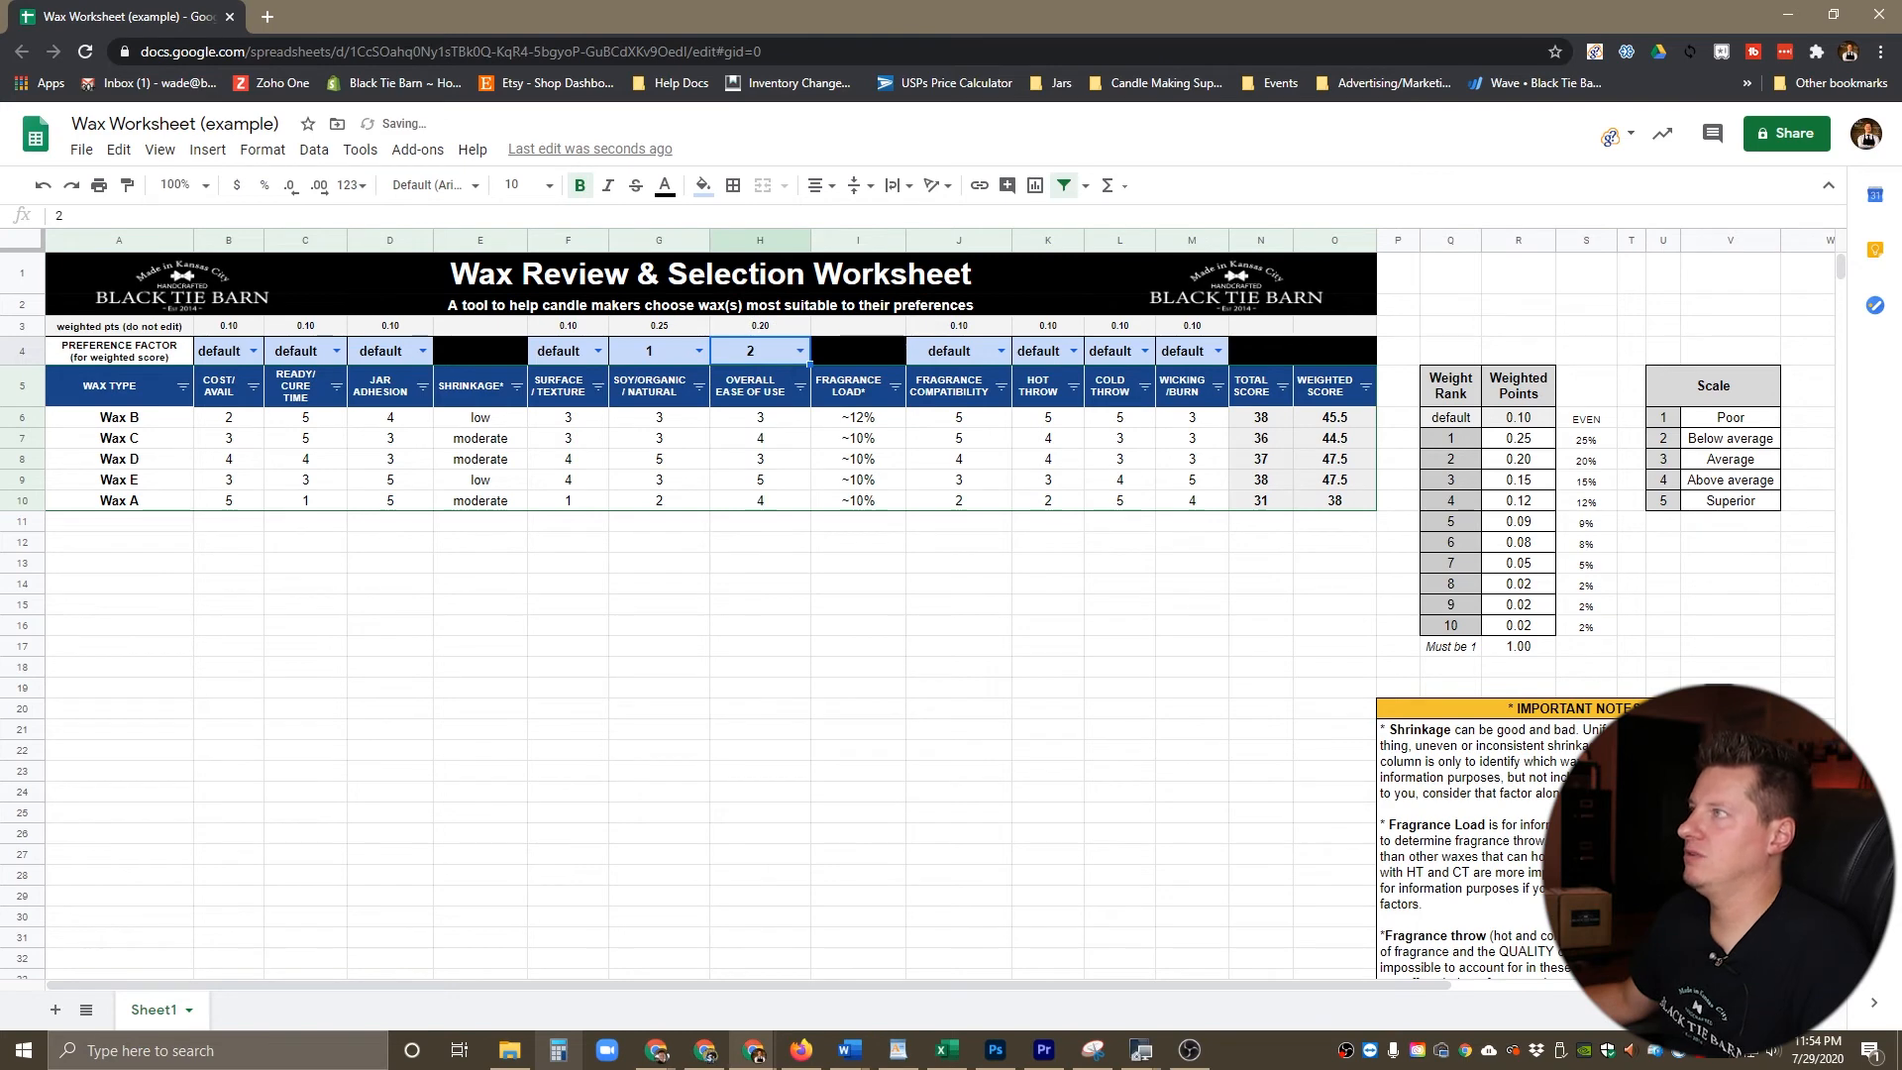
Step: Set the preference factors to 3 for Cost/Avail and 4 for Surface/Texture
left_click(254, 352)
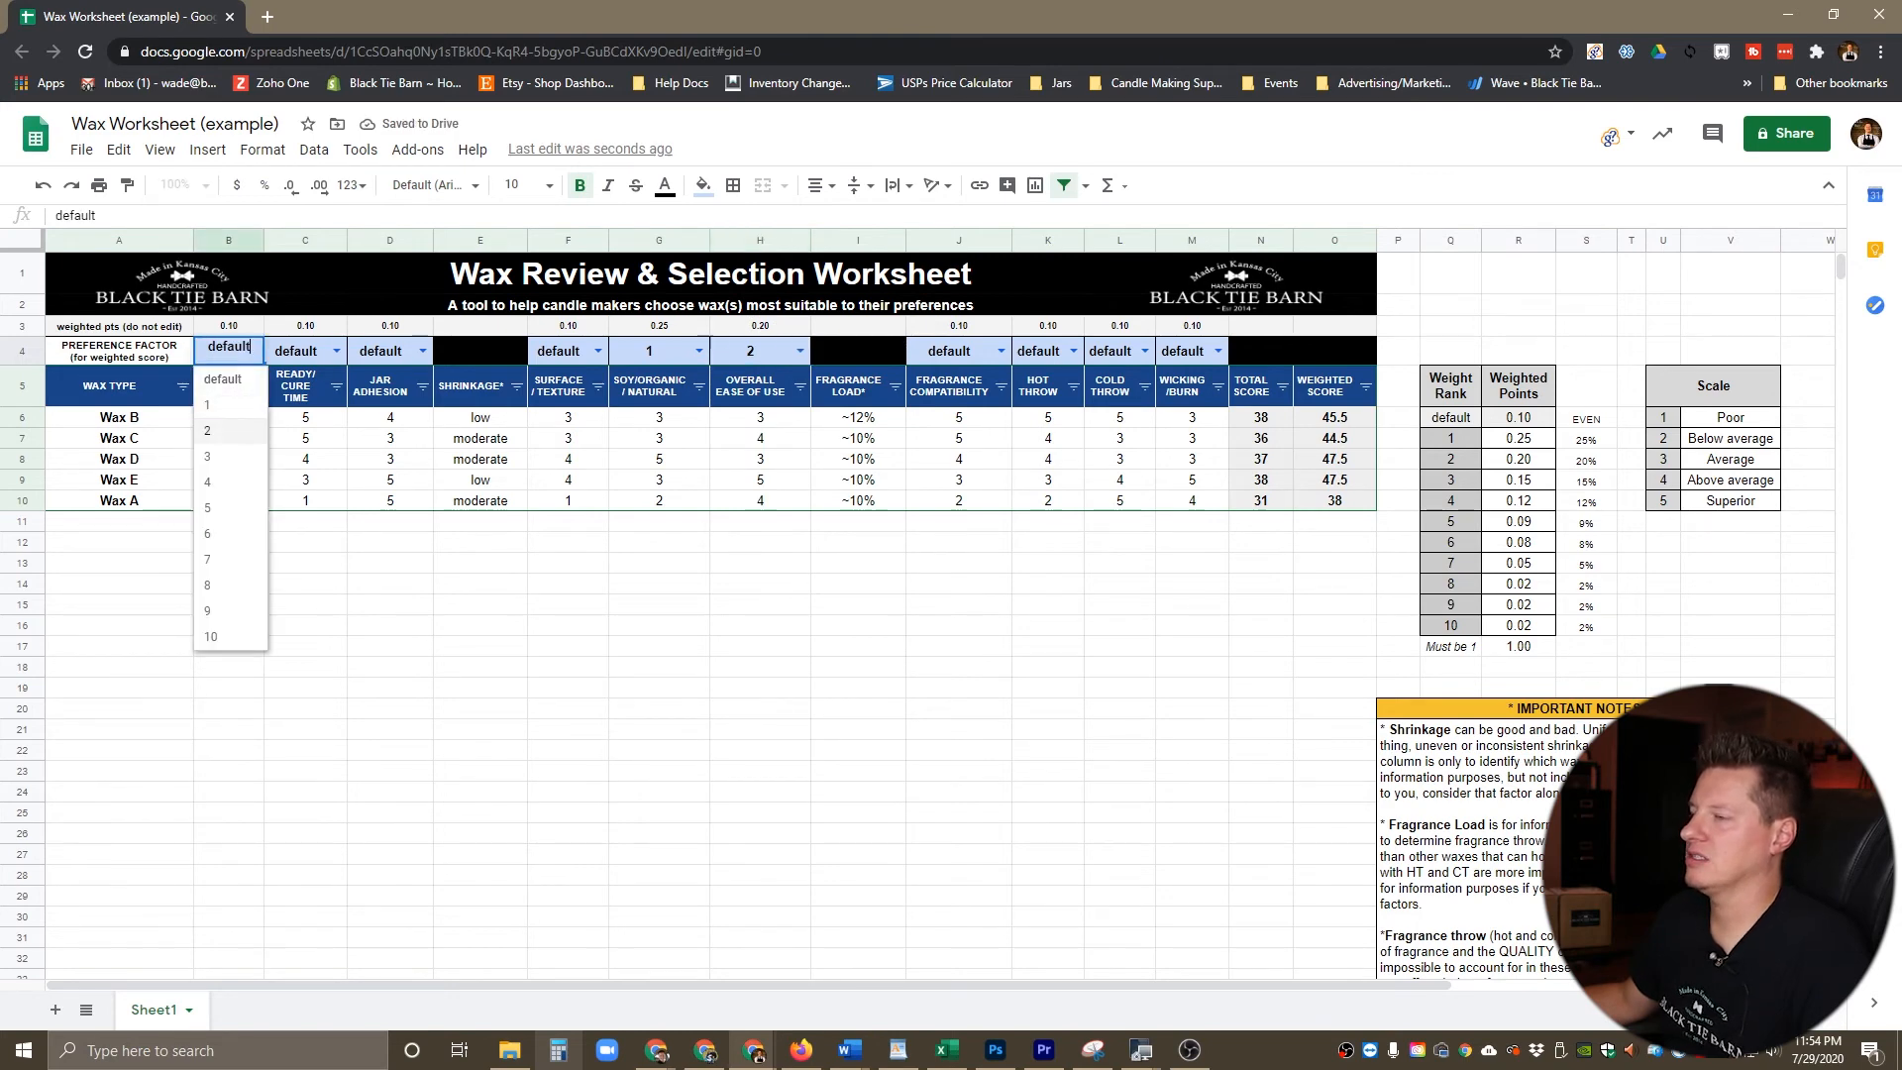
left_click(228, 455)
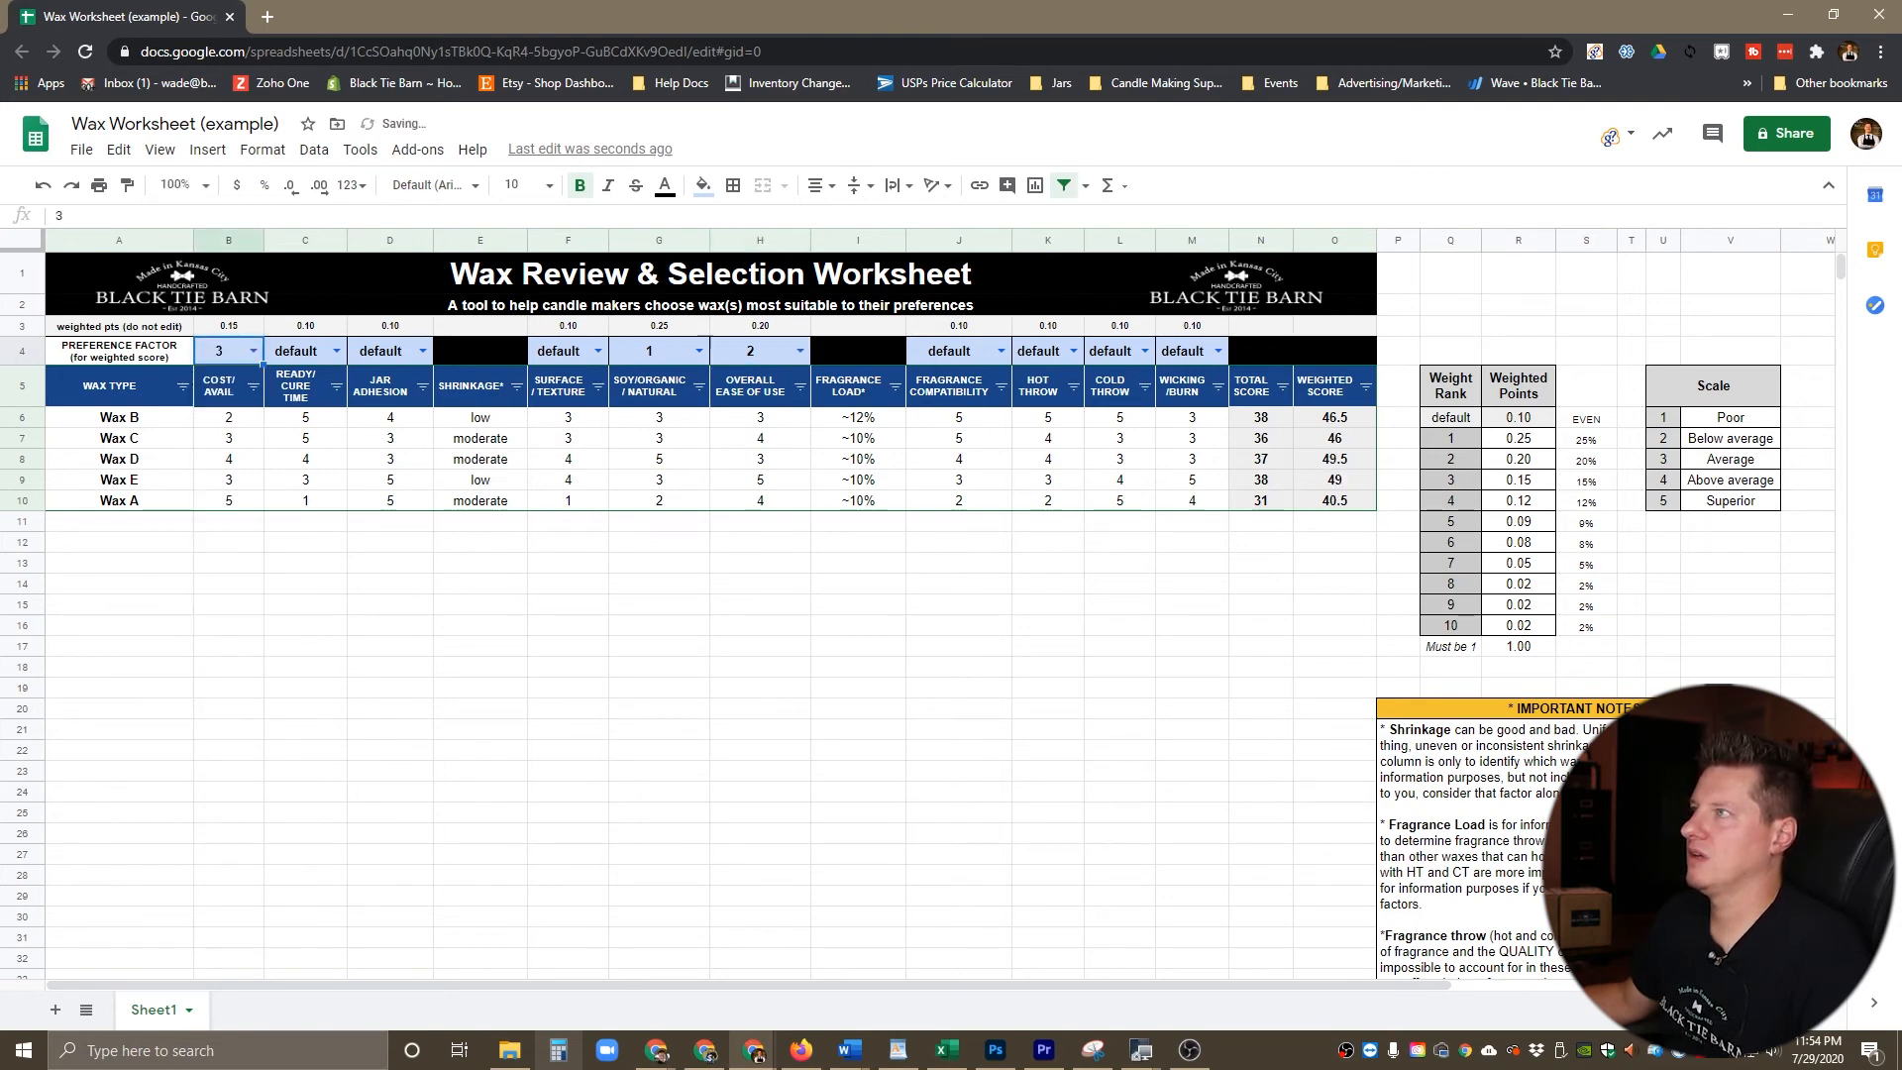
left_click(598, 352)
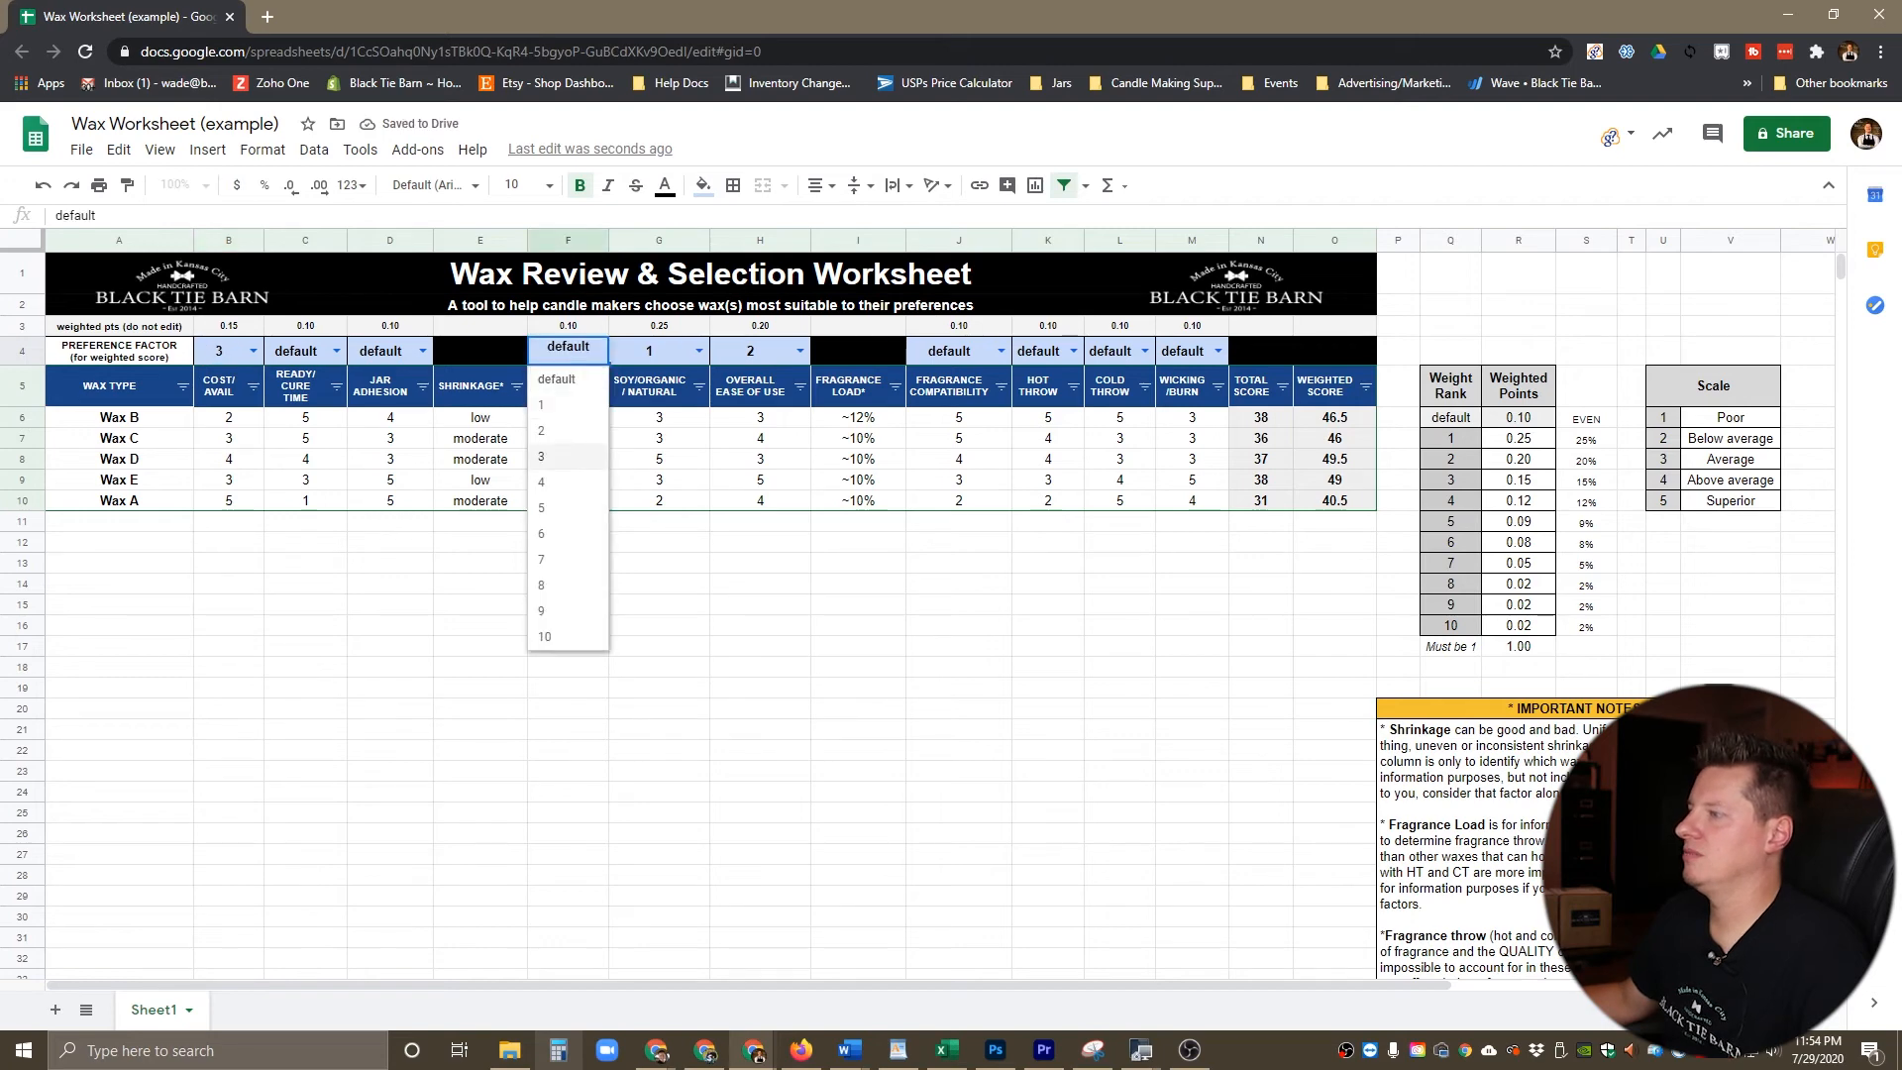
left_click(541, 482)
Step: Set the preference factors to 5 for Jar Adhesion and 6 for Wicking/Burn
left_click(422, 351)
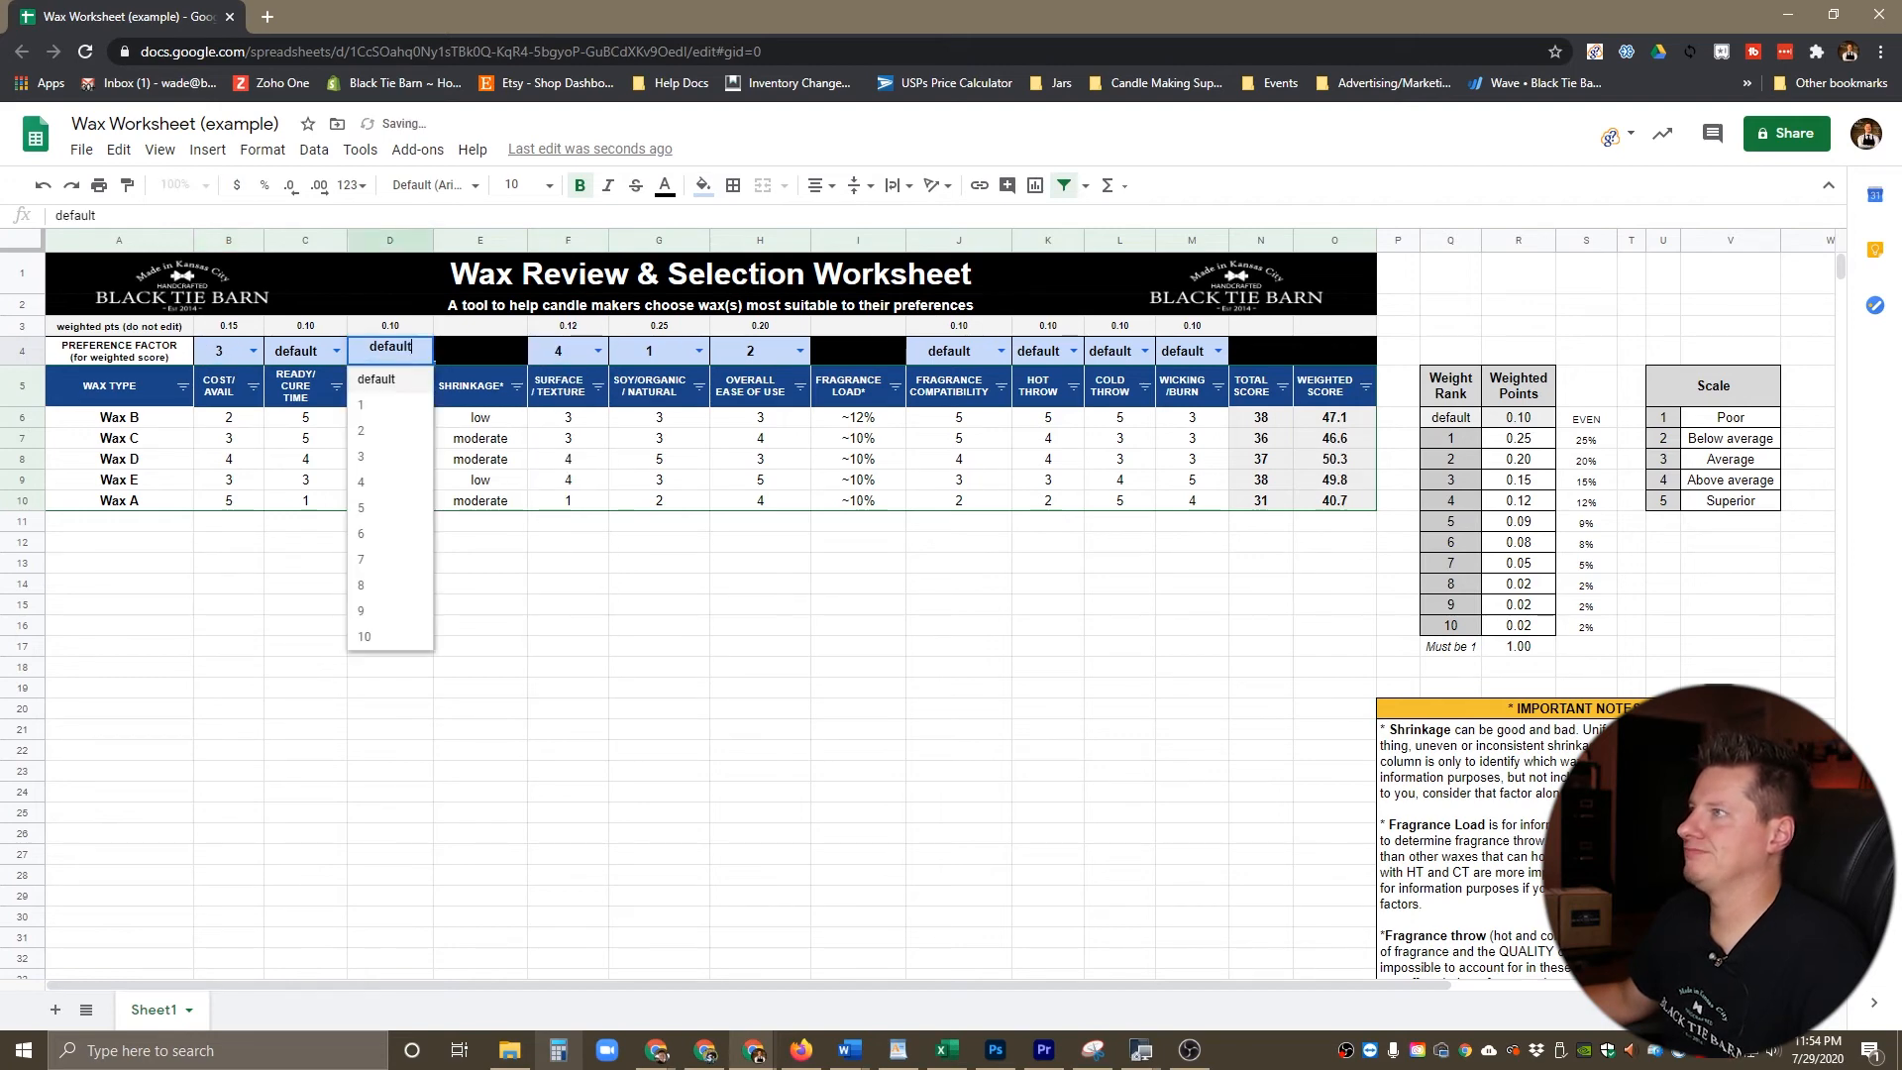
left_click(387, 508)
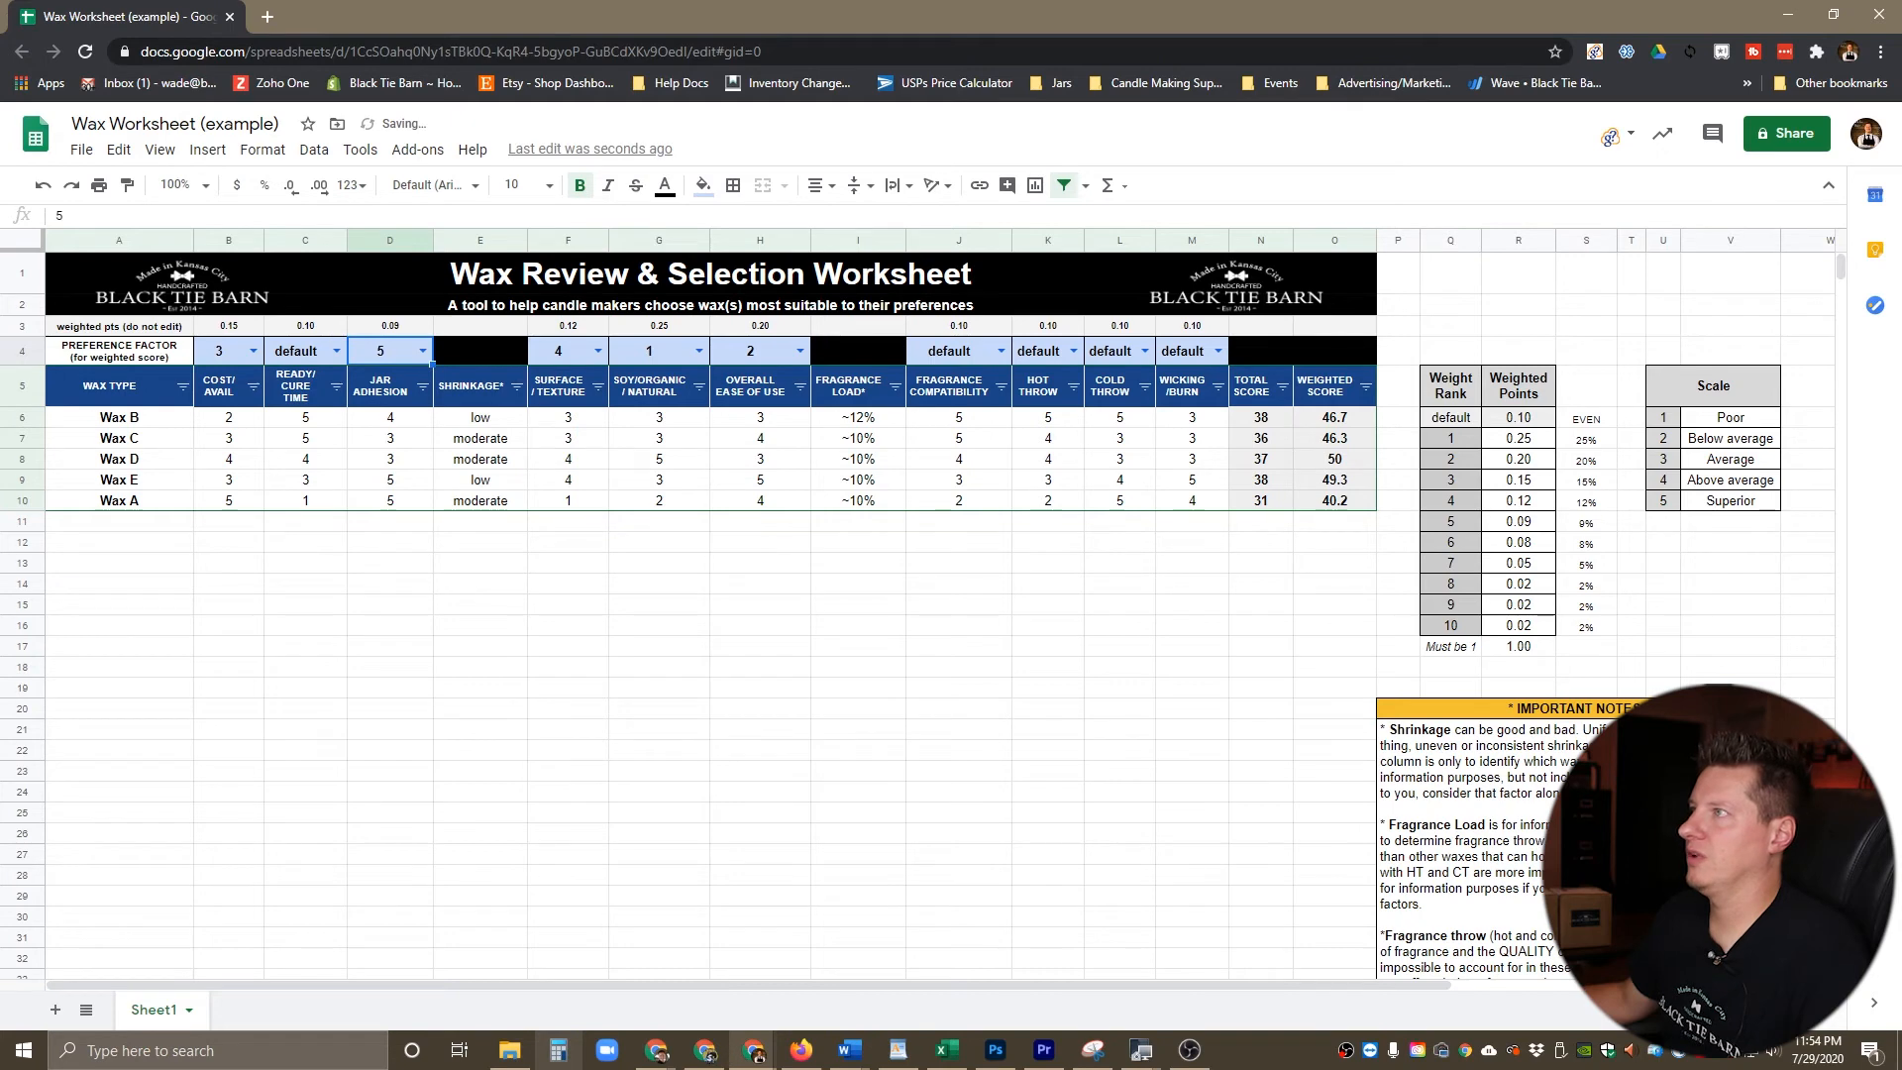
left_click(1218, 351)
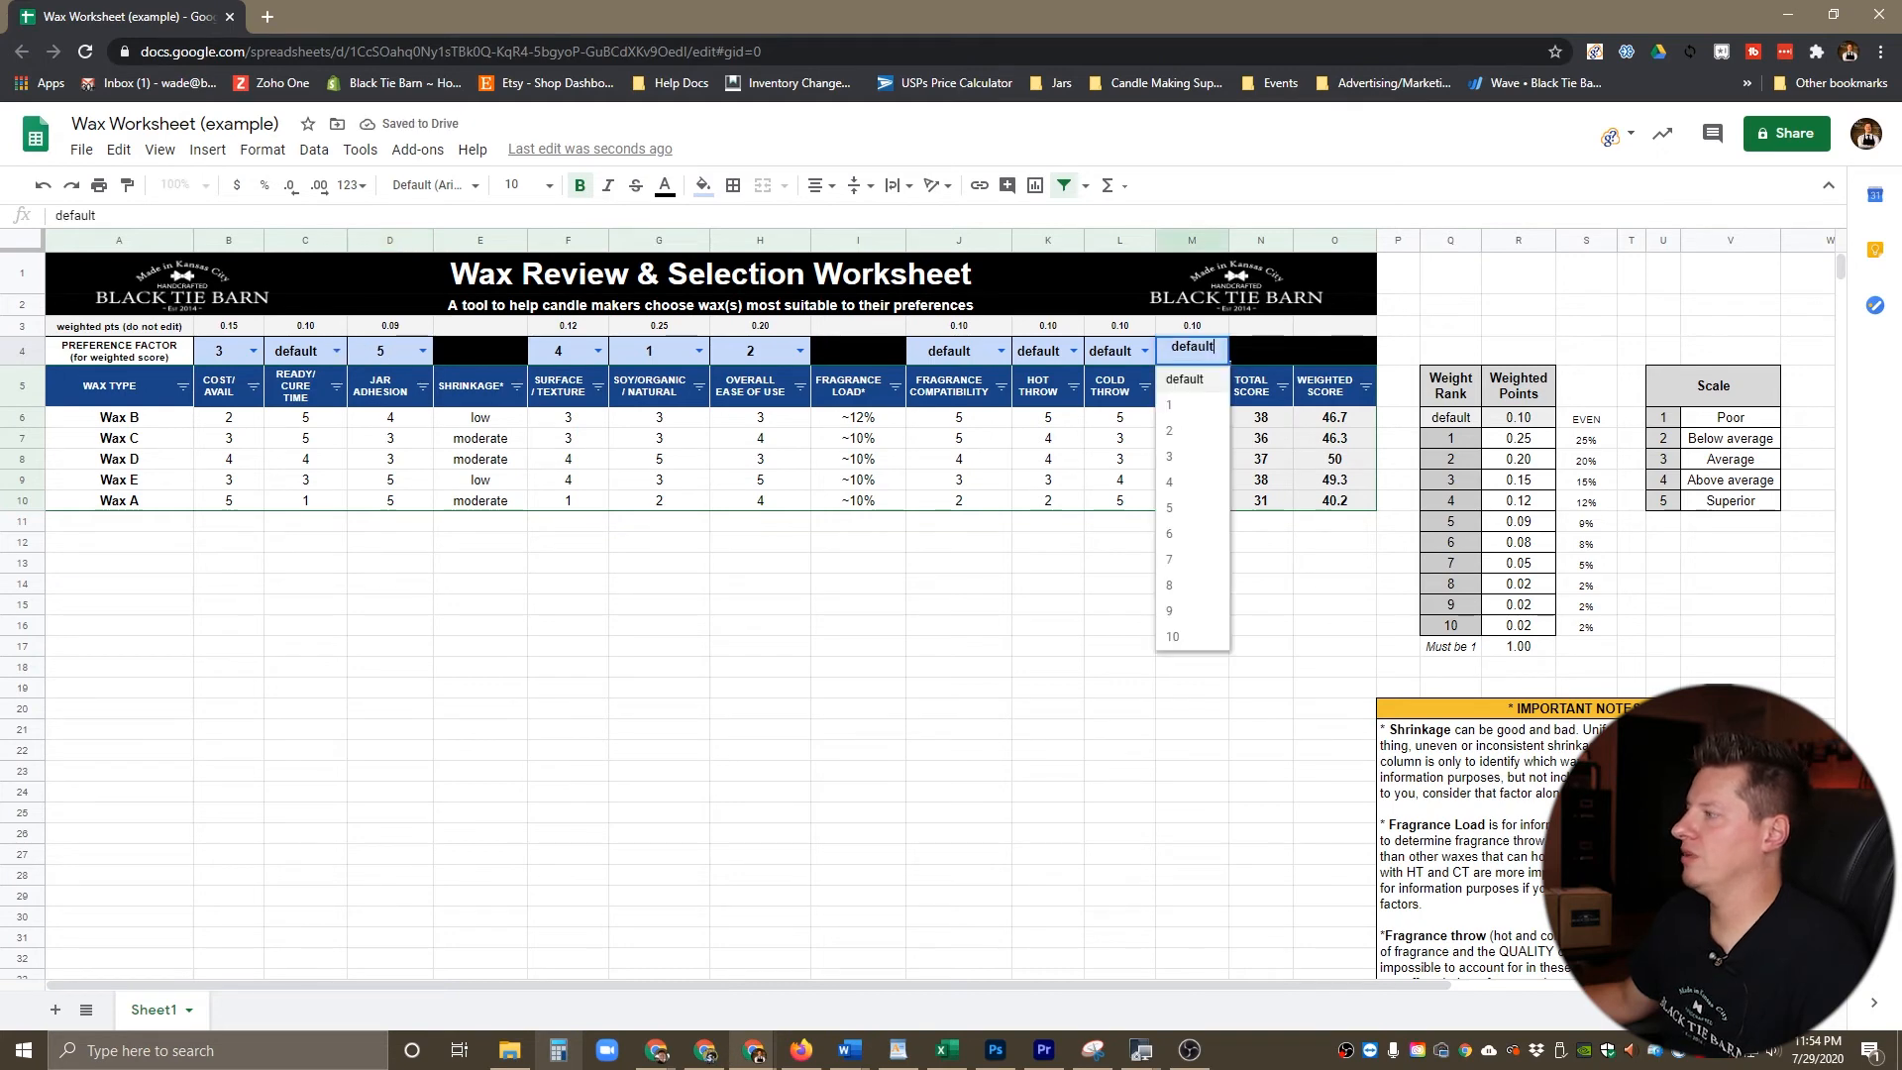
left_click(1189, 535)
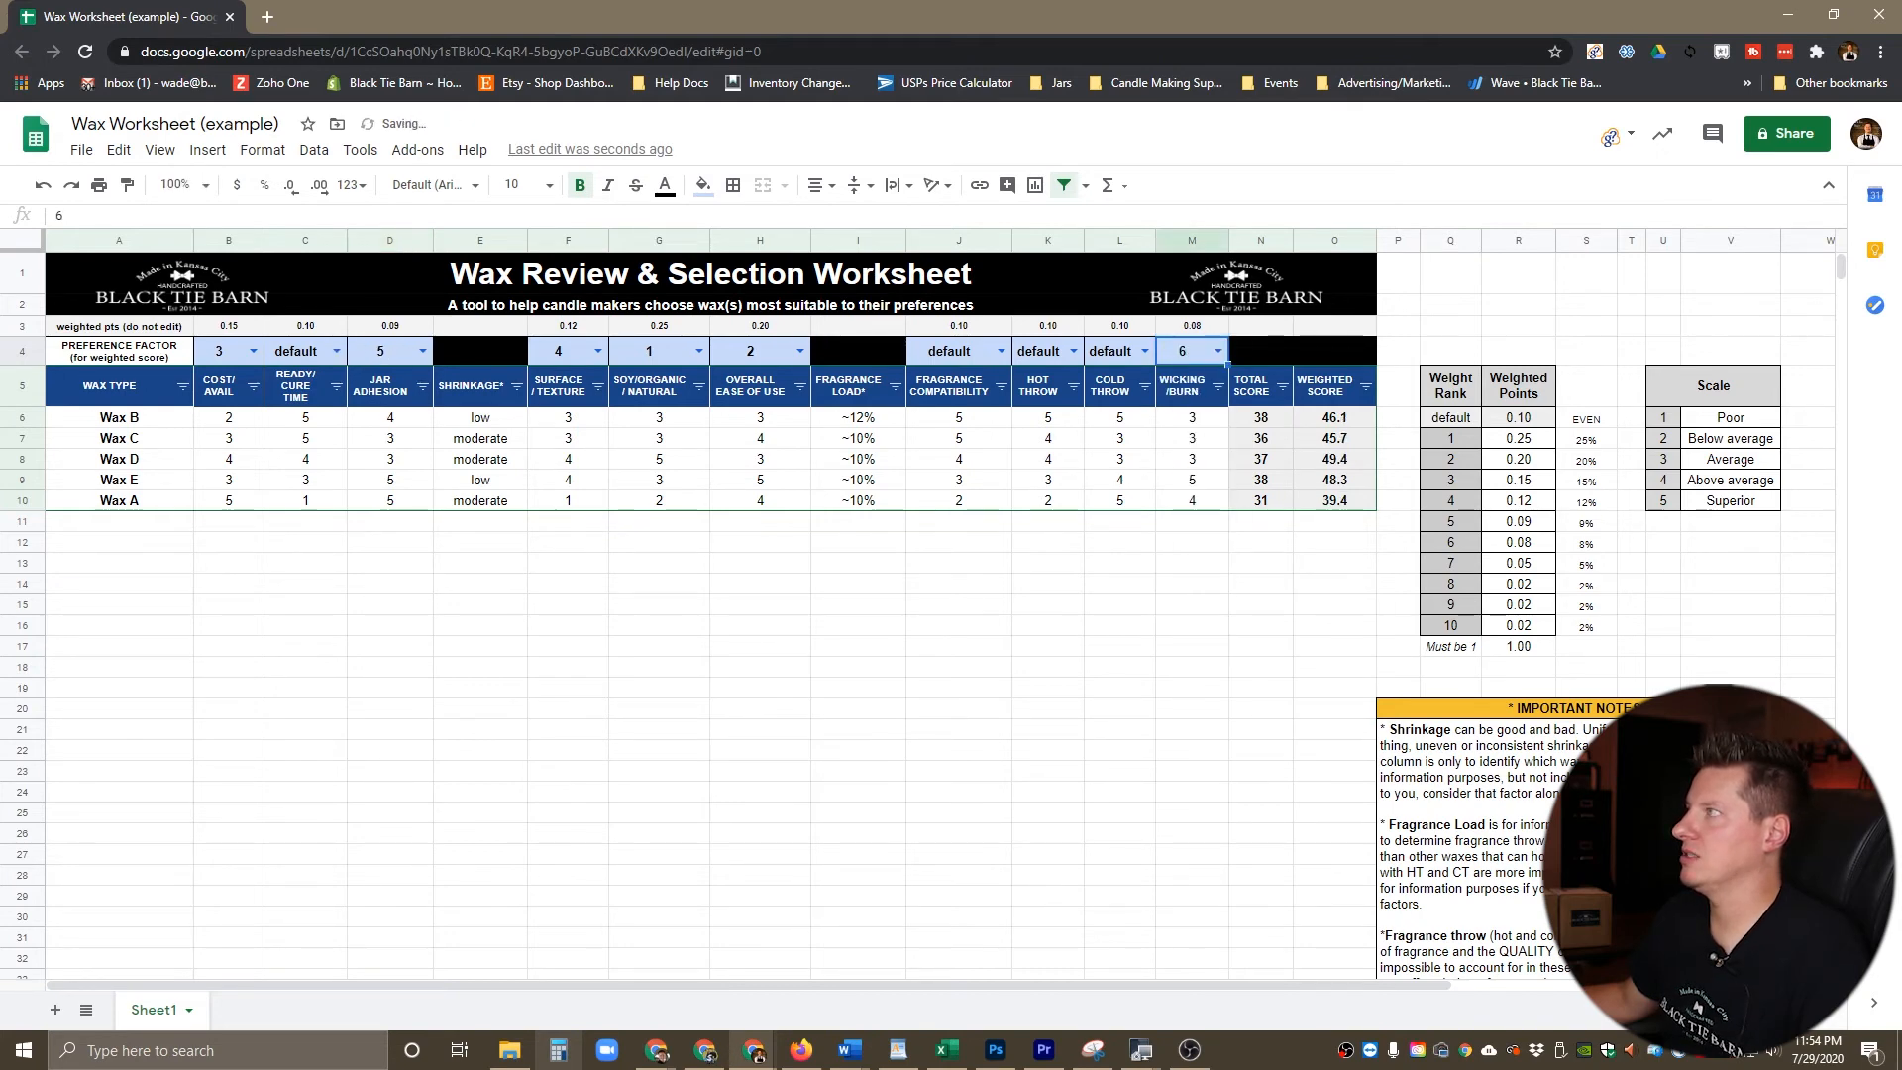
Step: Set the preference factors to 7 for Hot Throw and 8 for Fragrance Compatibility
left_click(1073, 351)
left_click(1040, 559)
left_click(1000, 351)
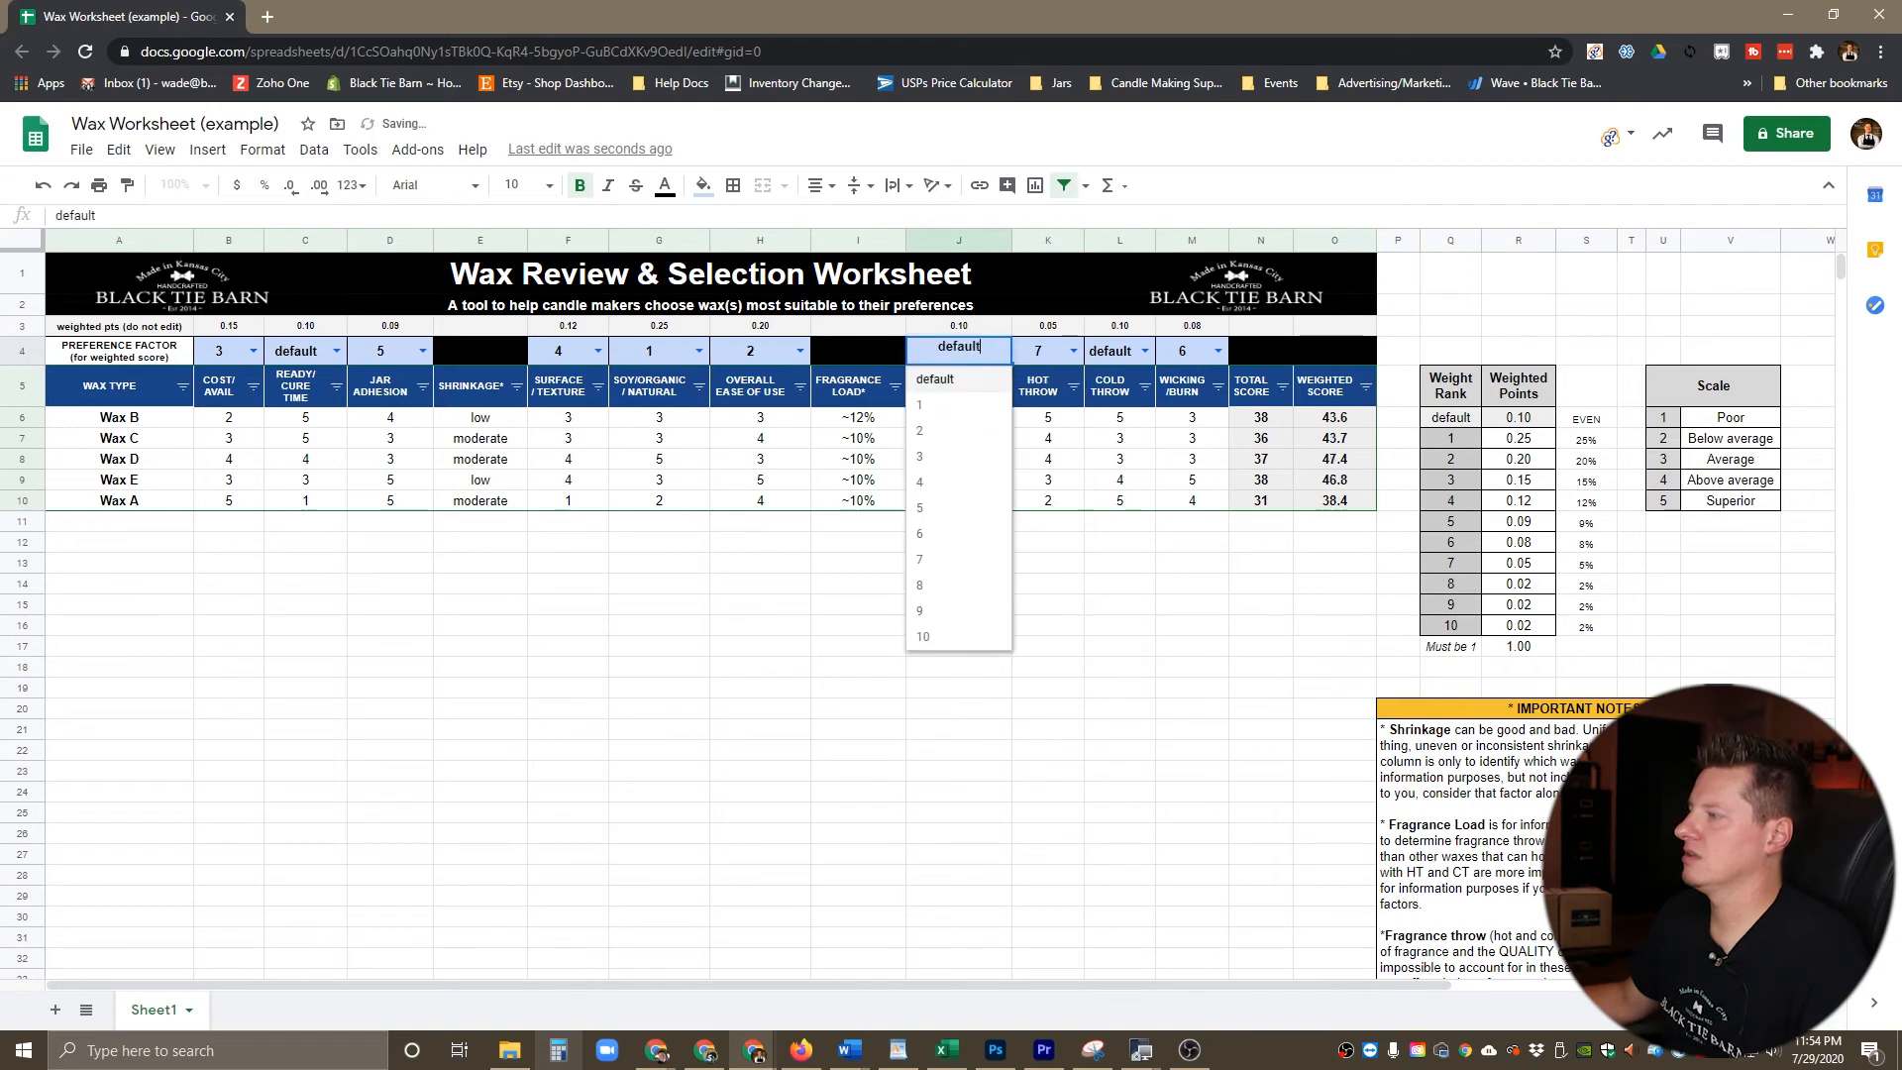
left_click(951, 560)
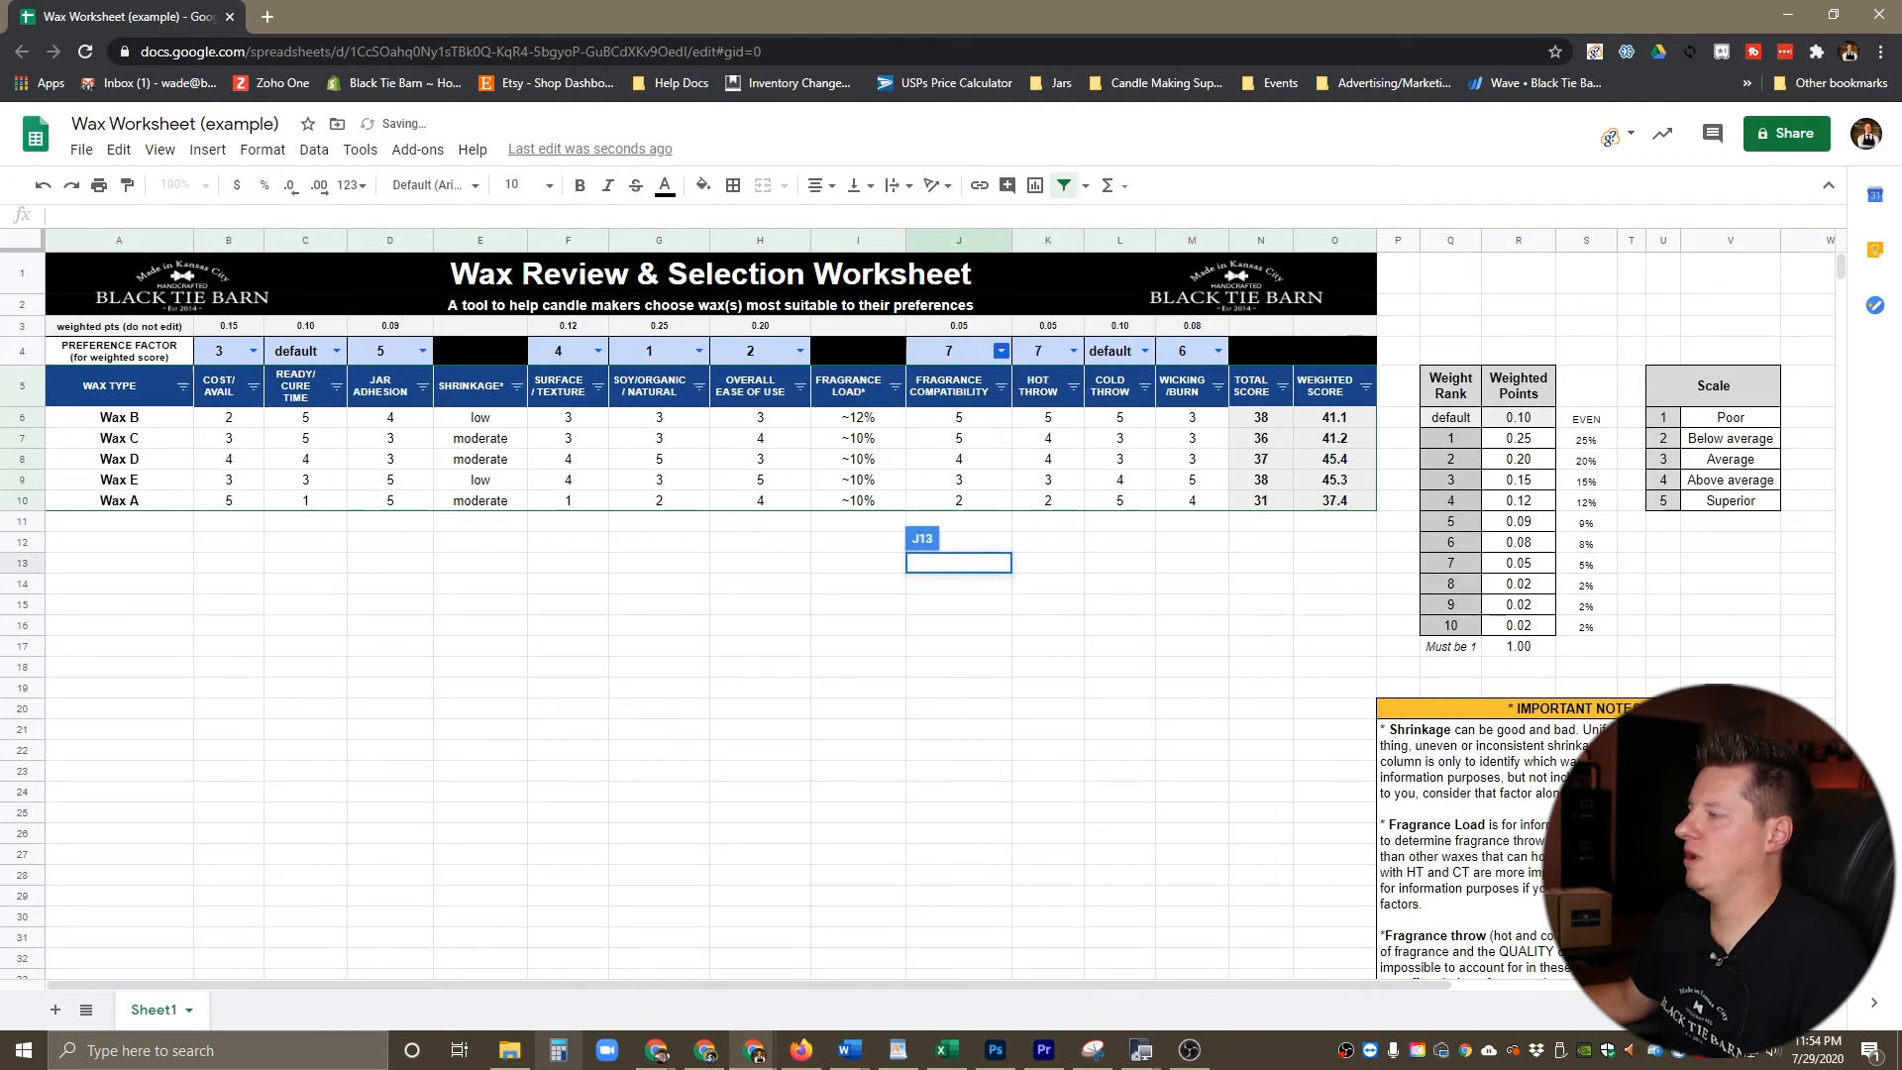
left_click(1001, 351)
left_click(951, 585)
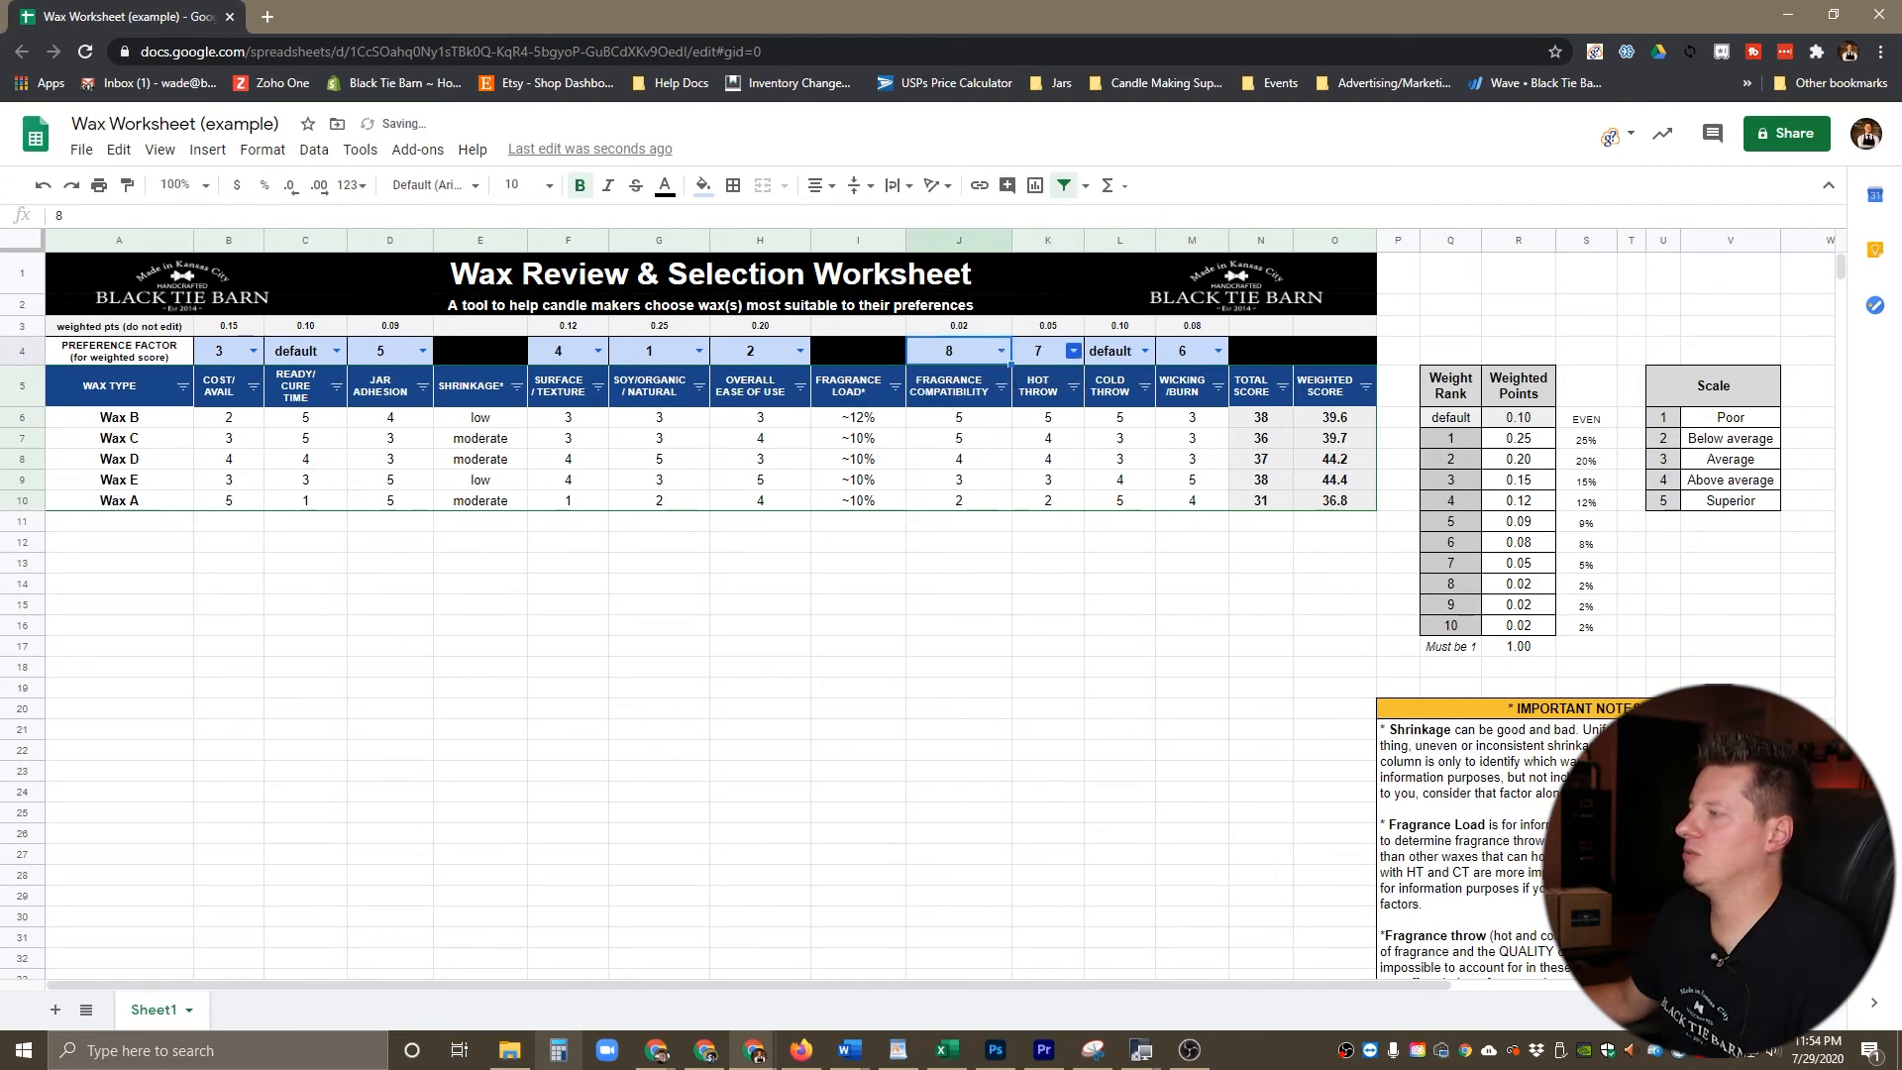
Step: Set the preference factors to 9 for Cold Throw and 10 for Ready/Cure Time
left_click(1144, 351)
left_click(1119, 611)
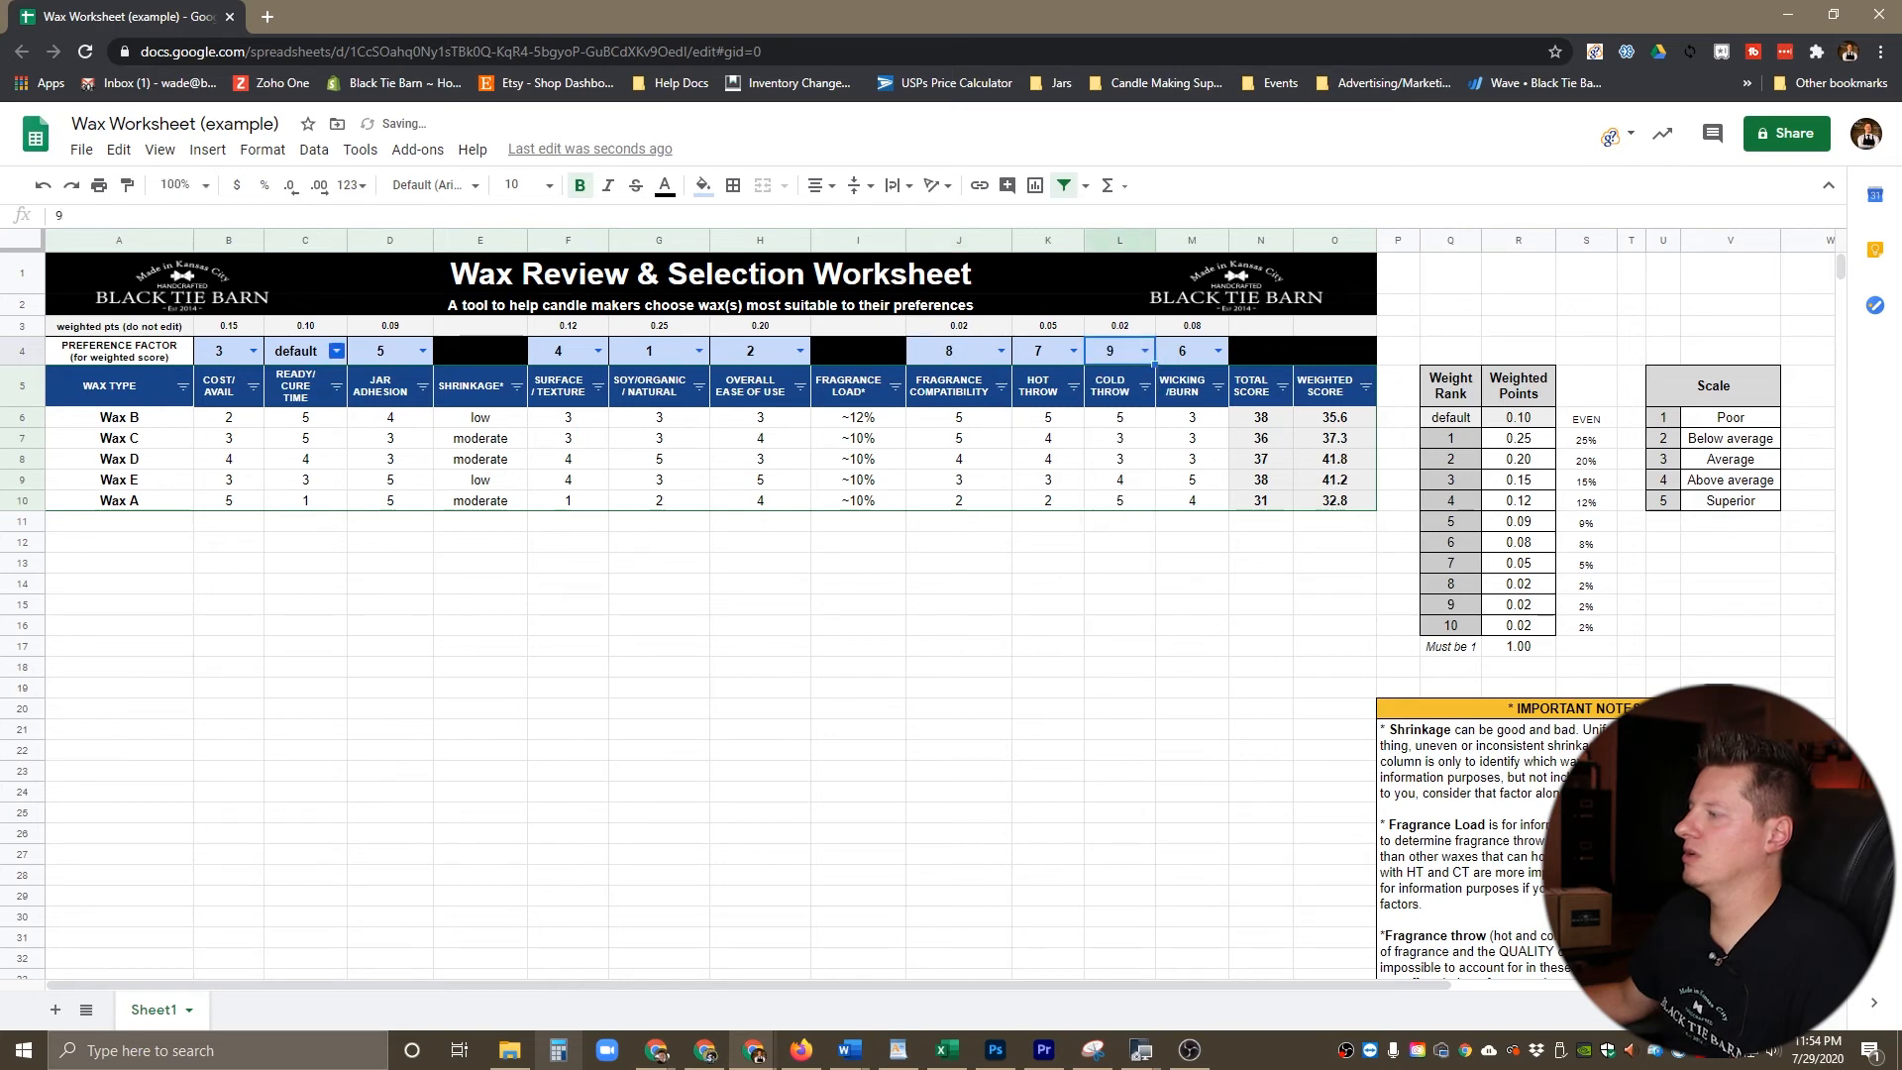
left_click(337, 351)
left_click(297, 635)
left_click(568, 583)
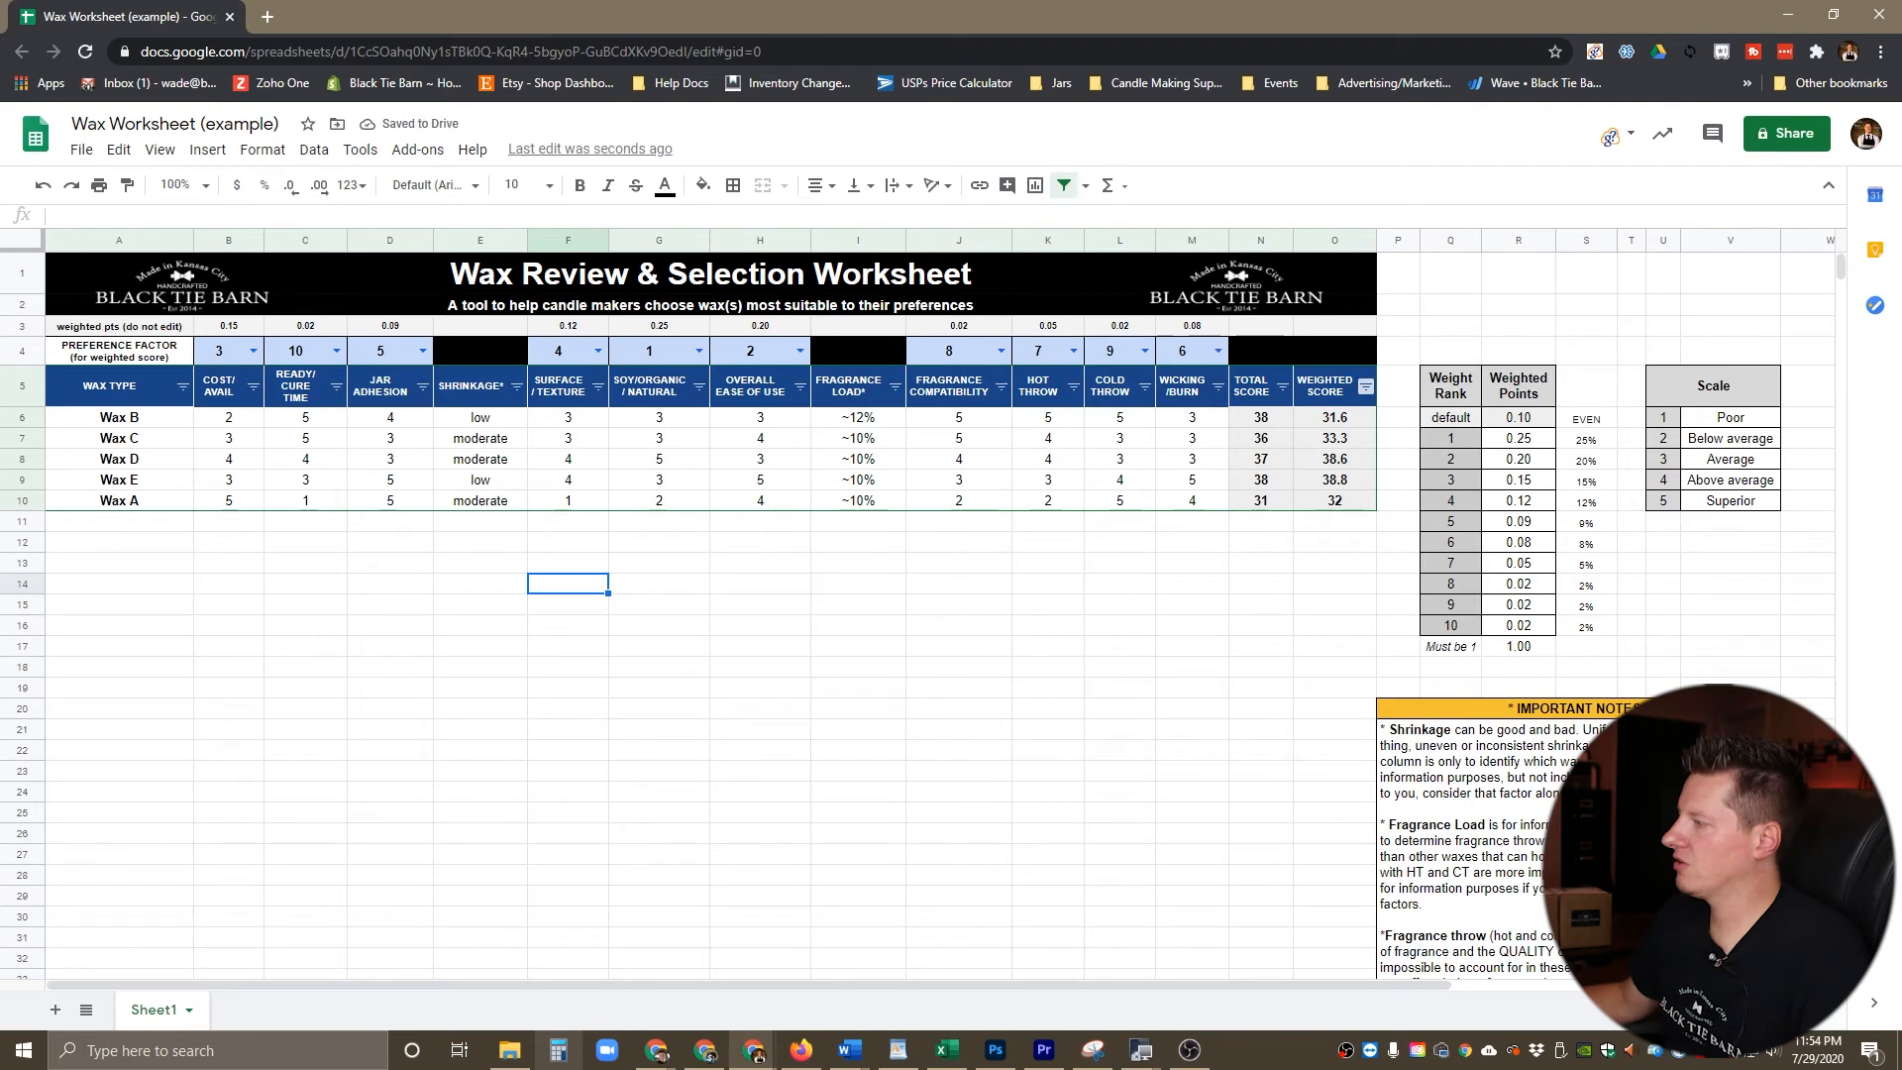
Step: Sort the waxes by Weighted Score from highest to lowest (Z → A) using the Soy/Organic/Natural-focused ranking
left_click(1366, 387)
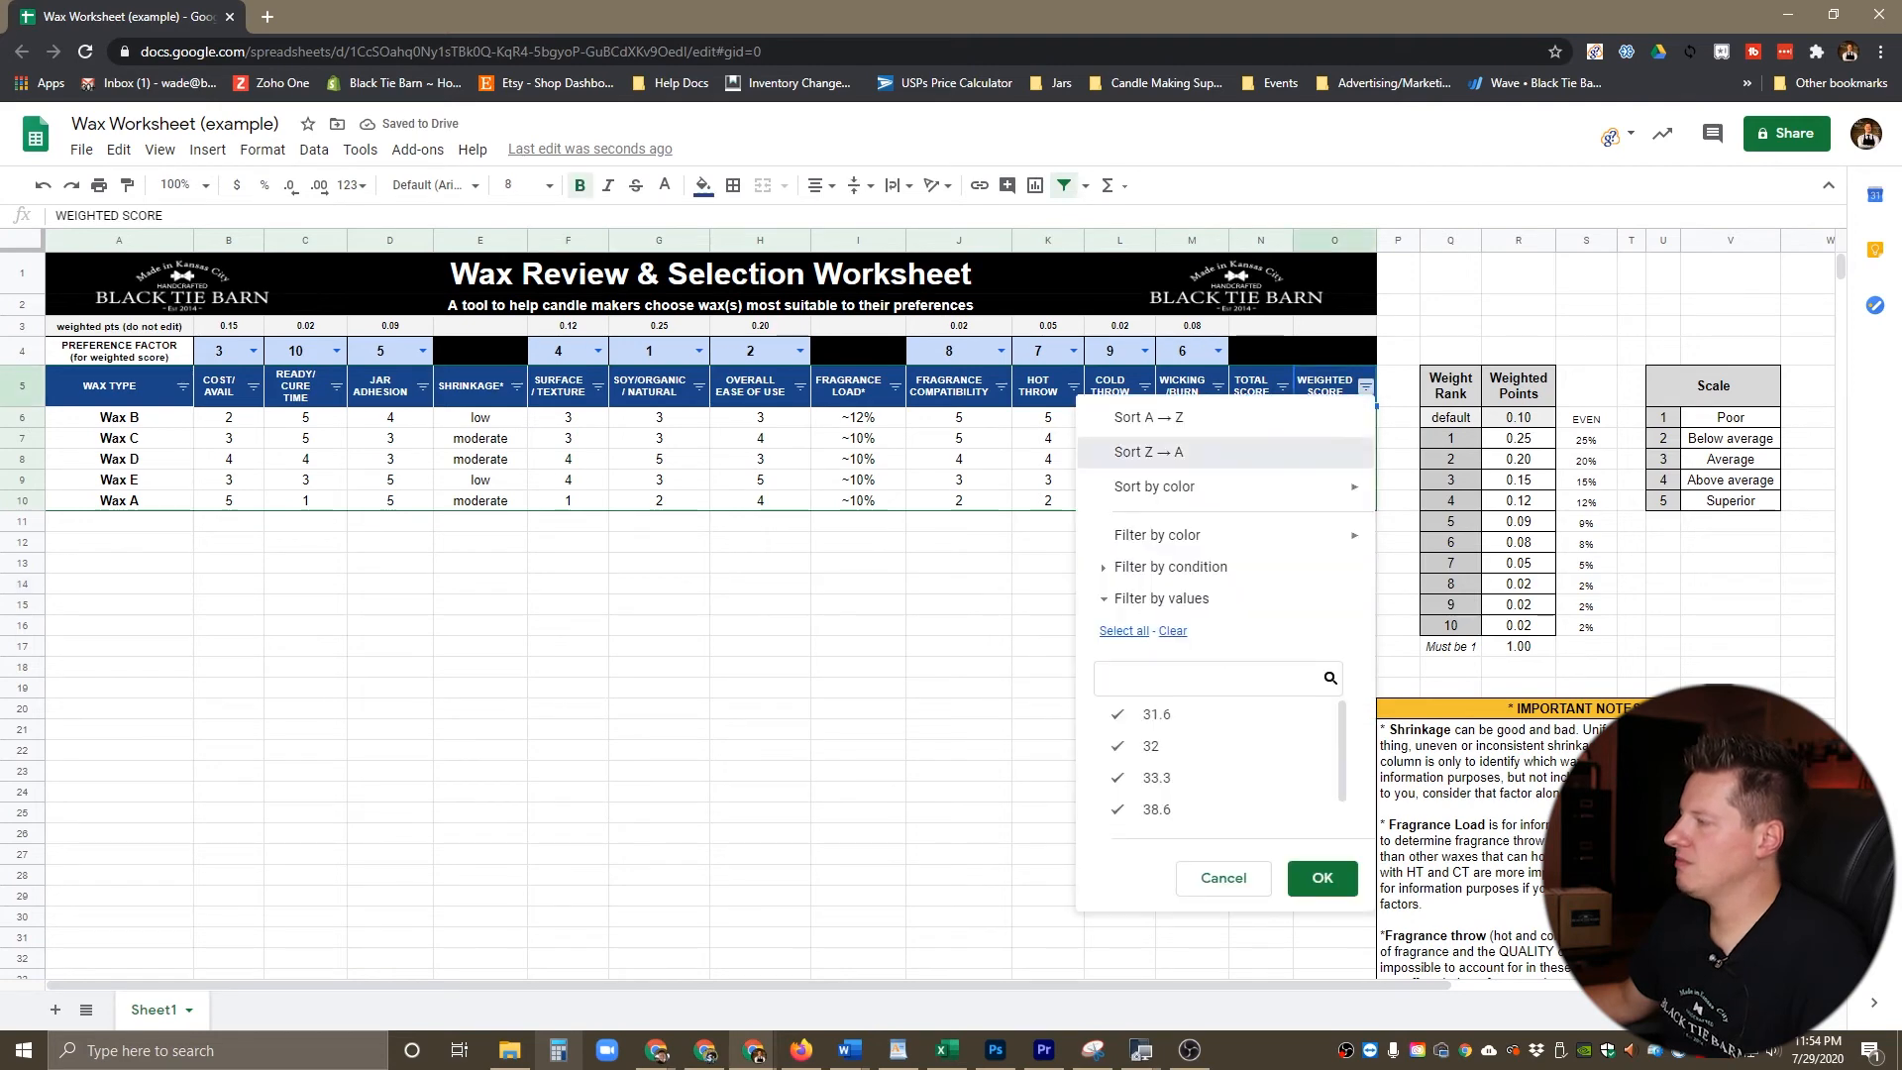
left_click(1140, 449)
left_click(760, 563)
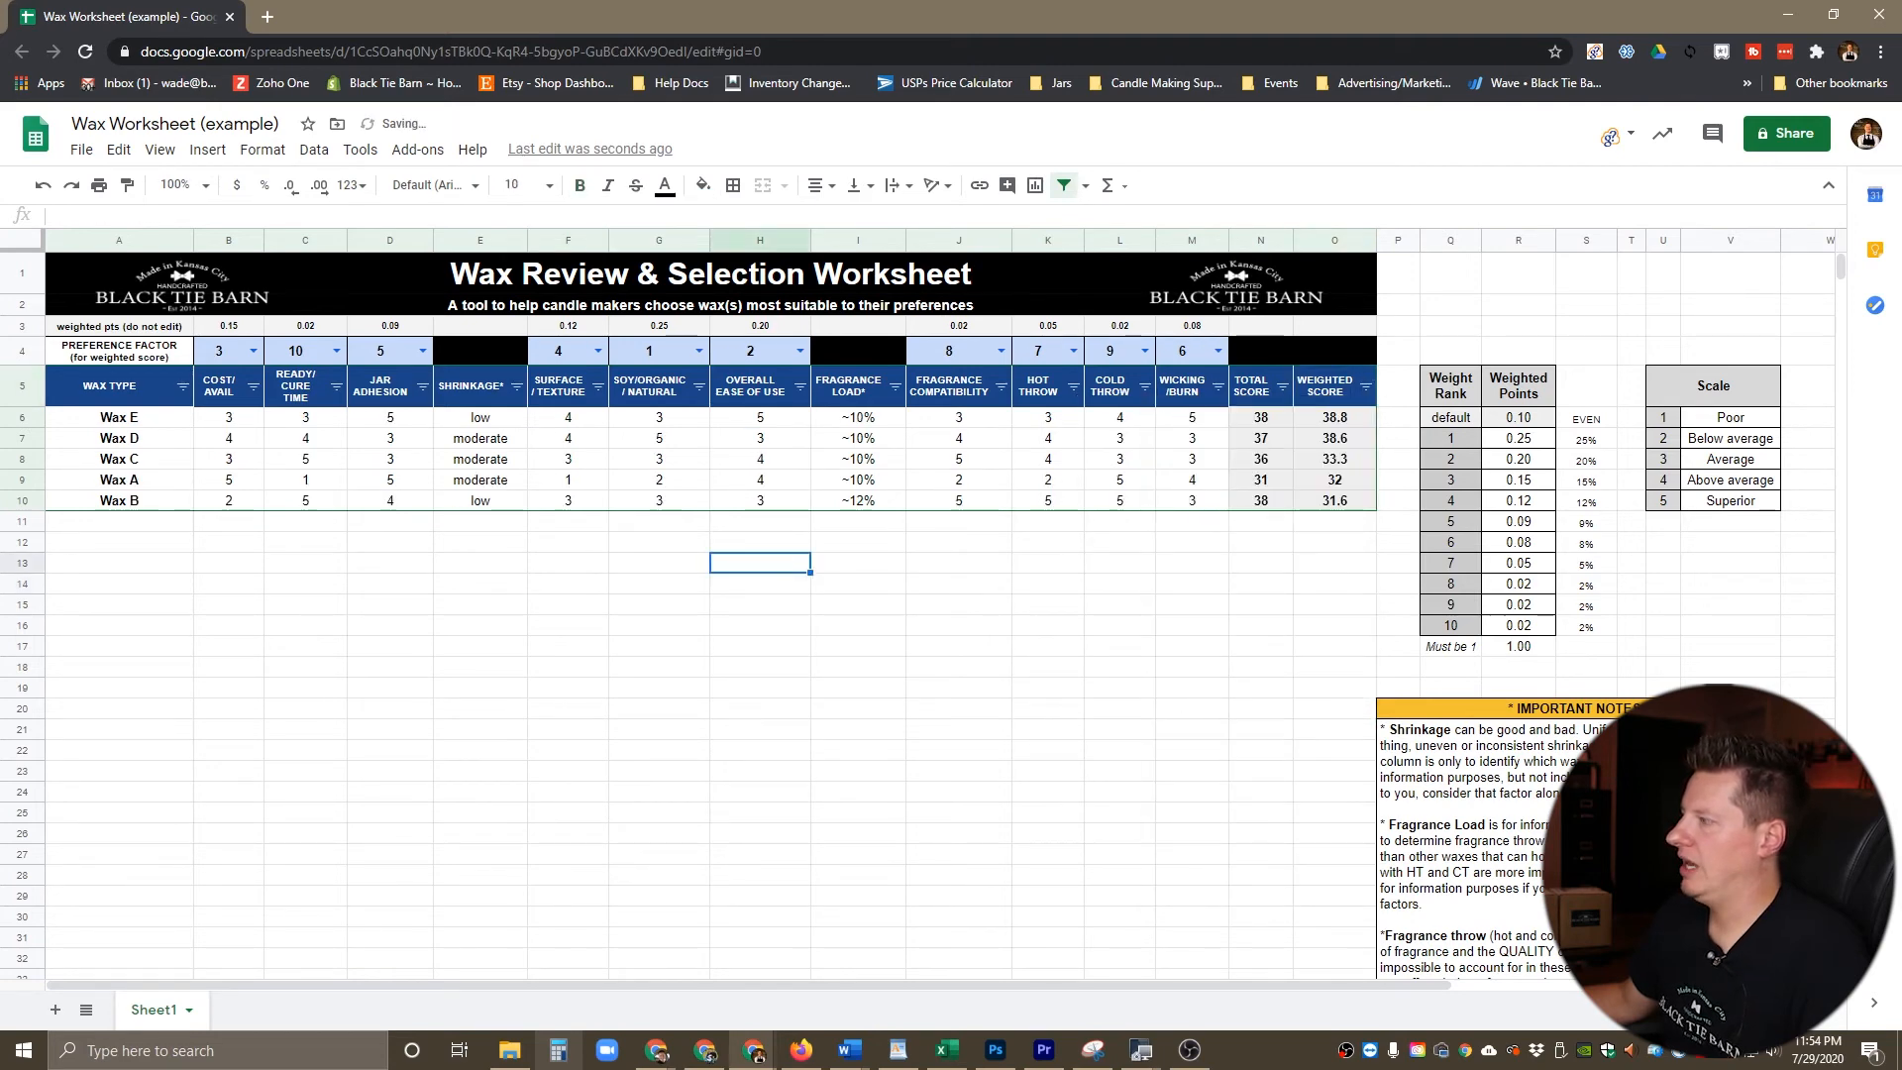
Step: Compare the Soy/Organic/Natural ratings of the two top-ranked waxes and check the weighted points assigned to rank 1
left_click(119, 419)
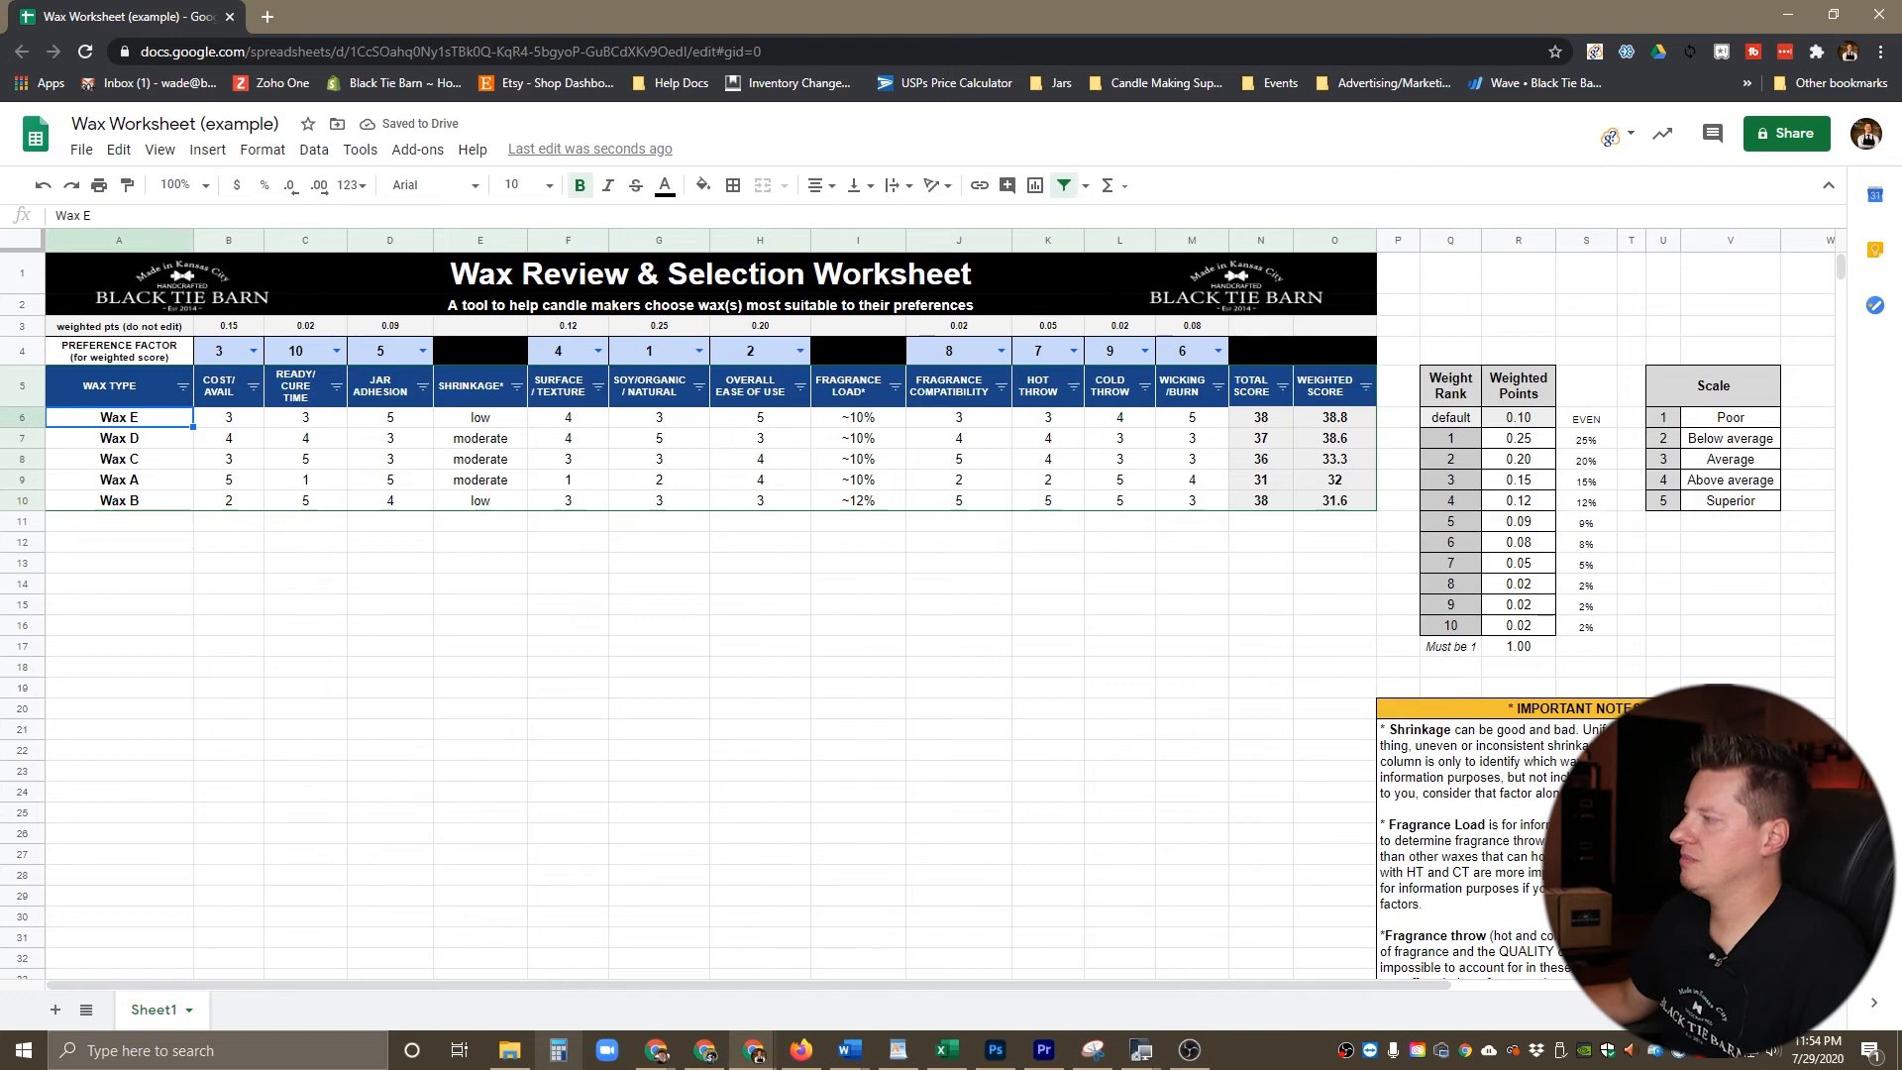
left_click(659, 438)
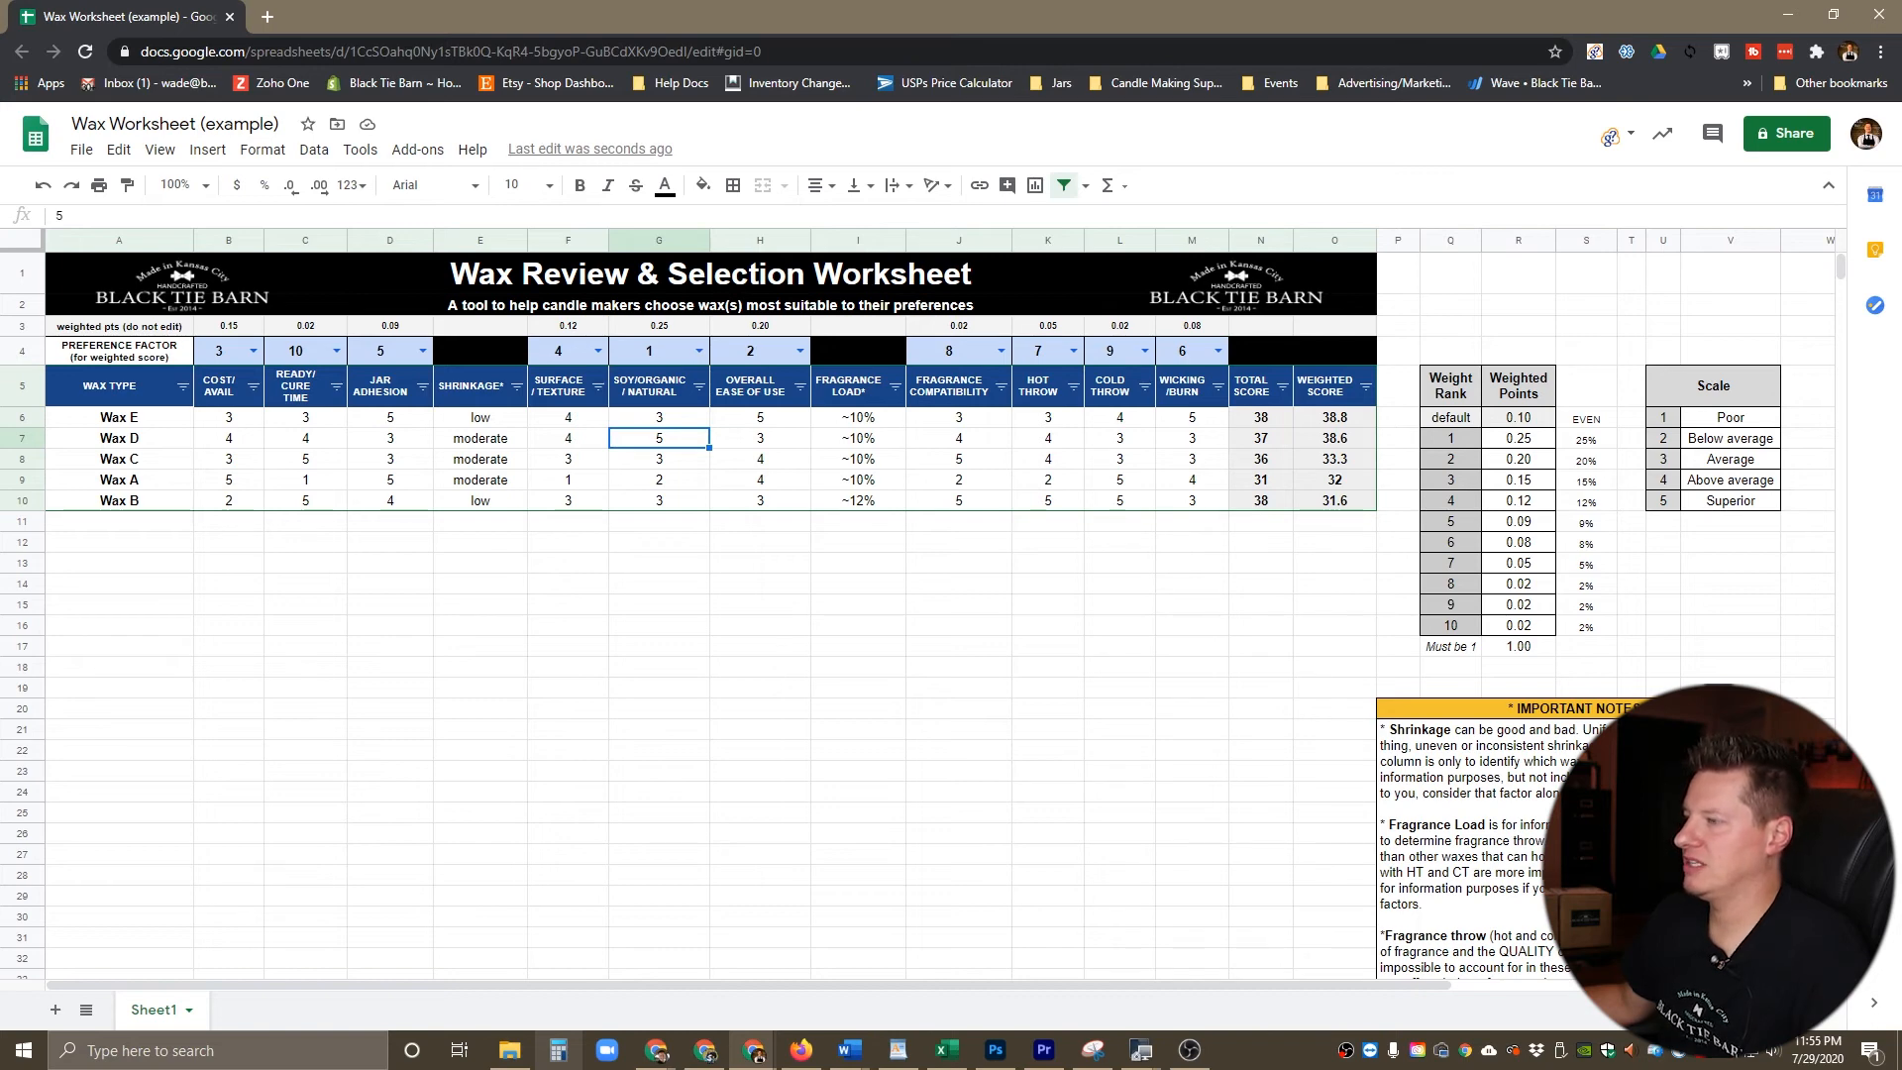
left_click(659, 418)
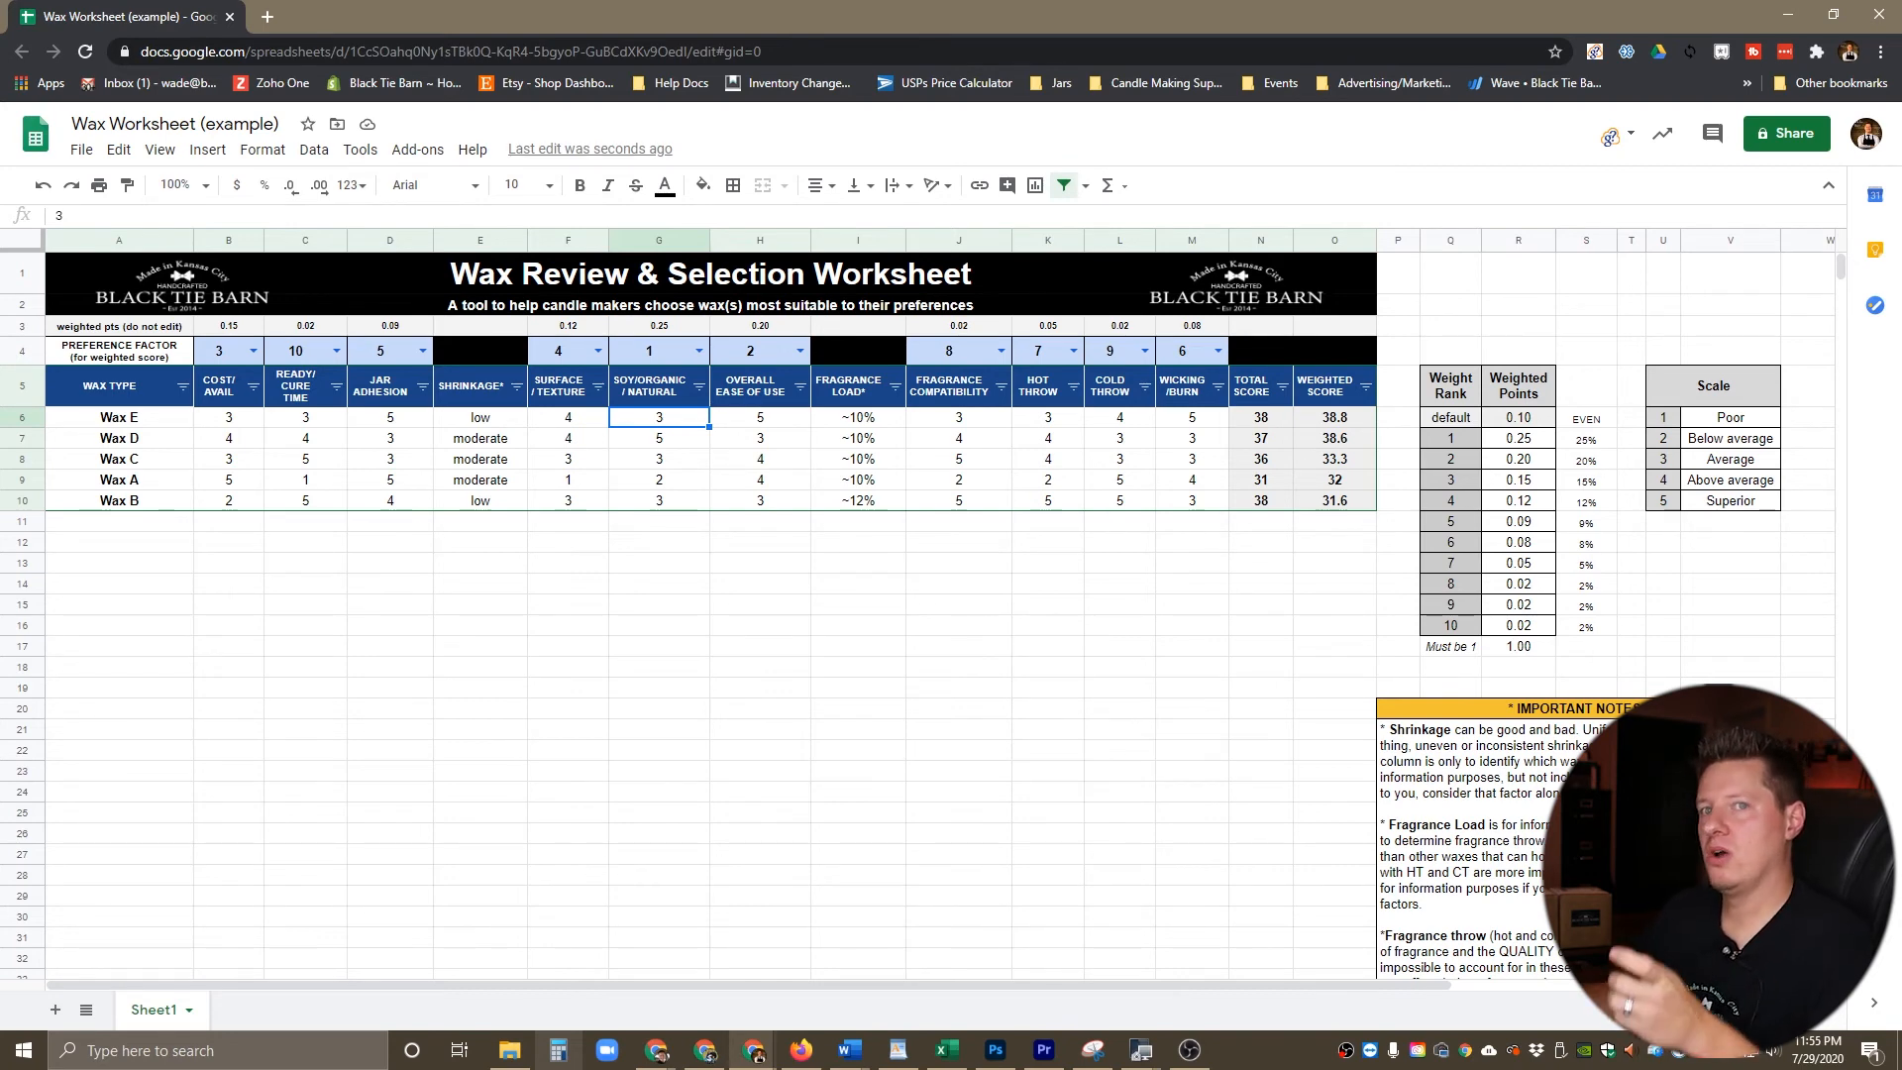
left_click(659, 542)
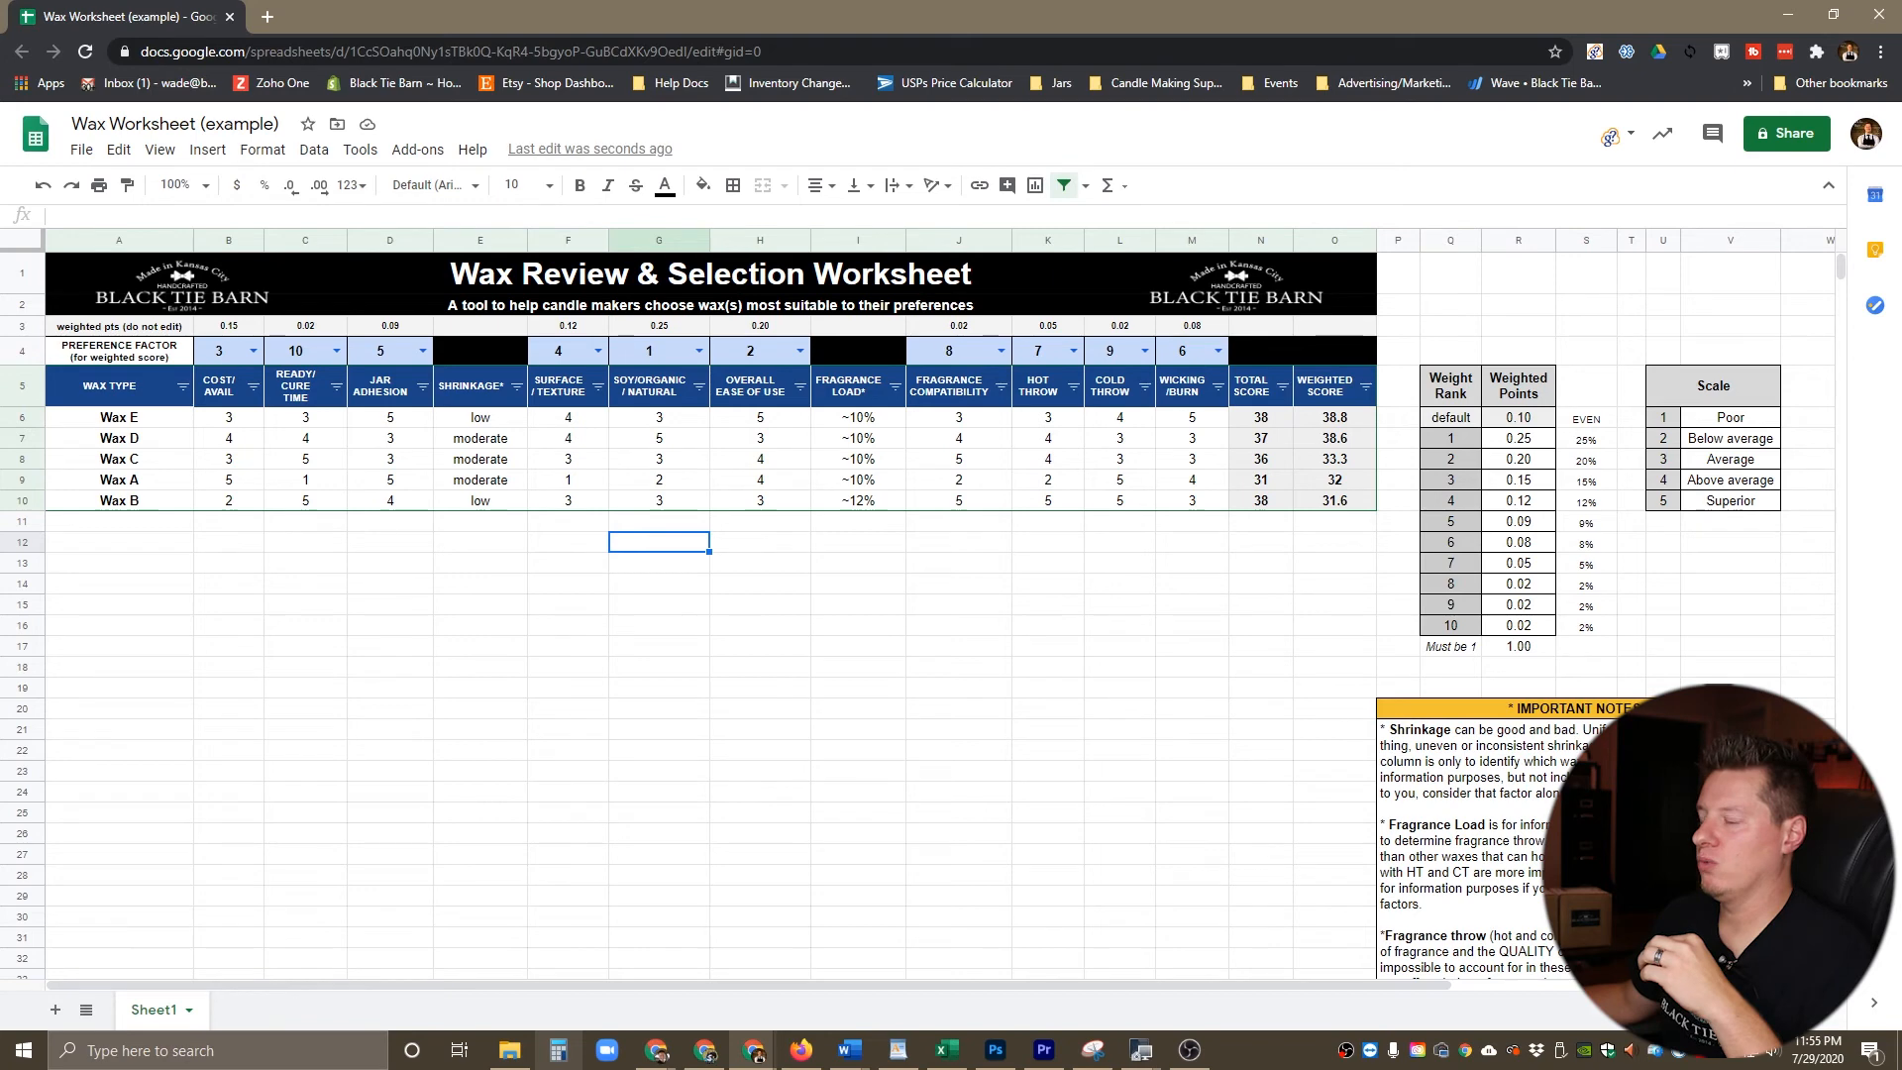
left_click(1519, 439)
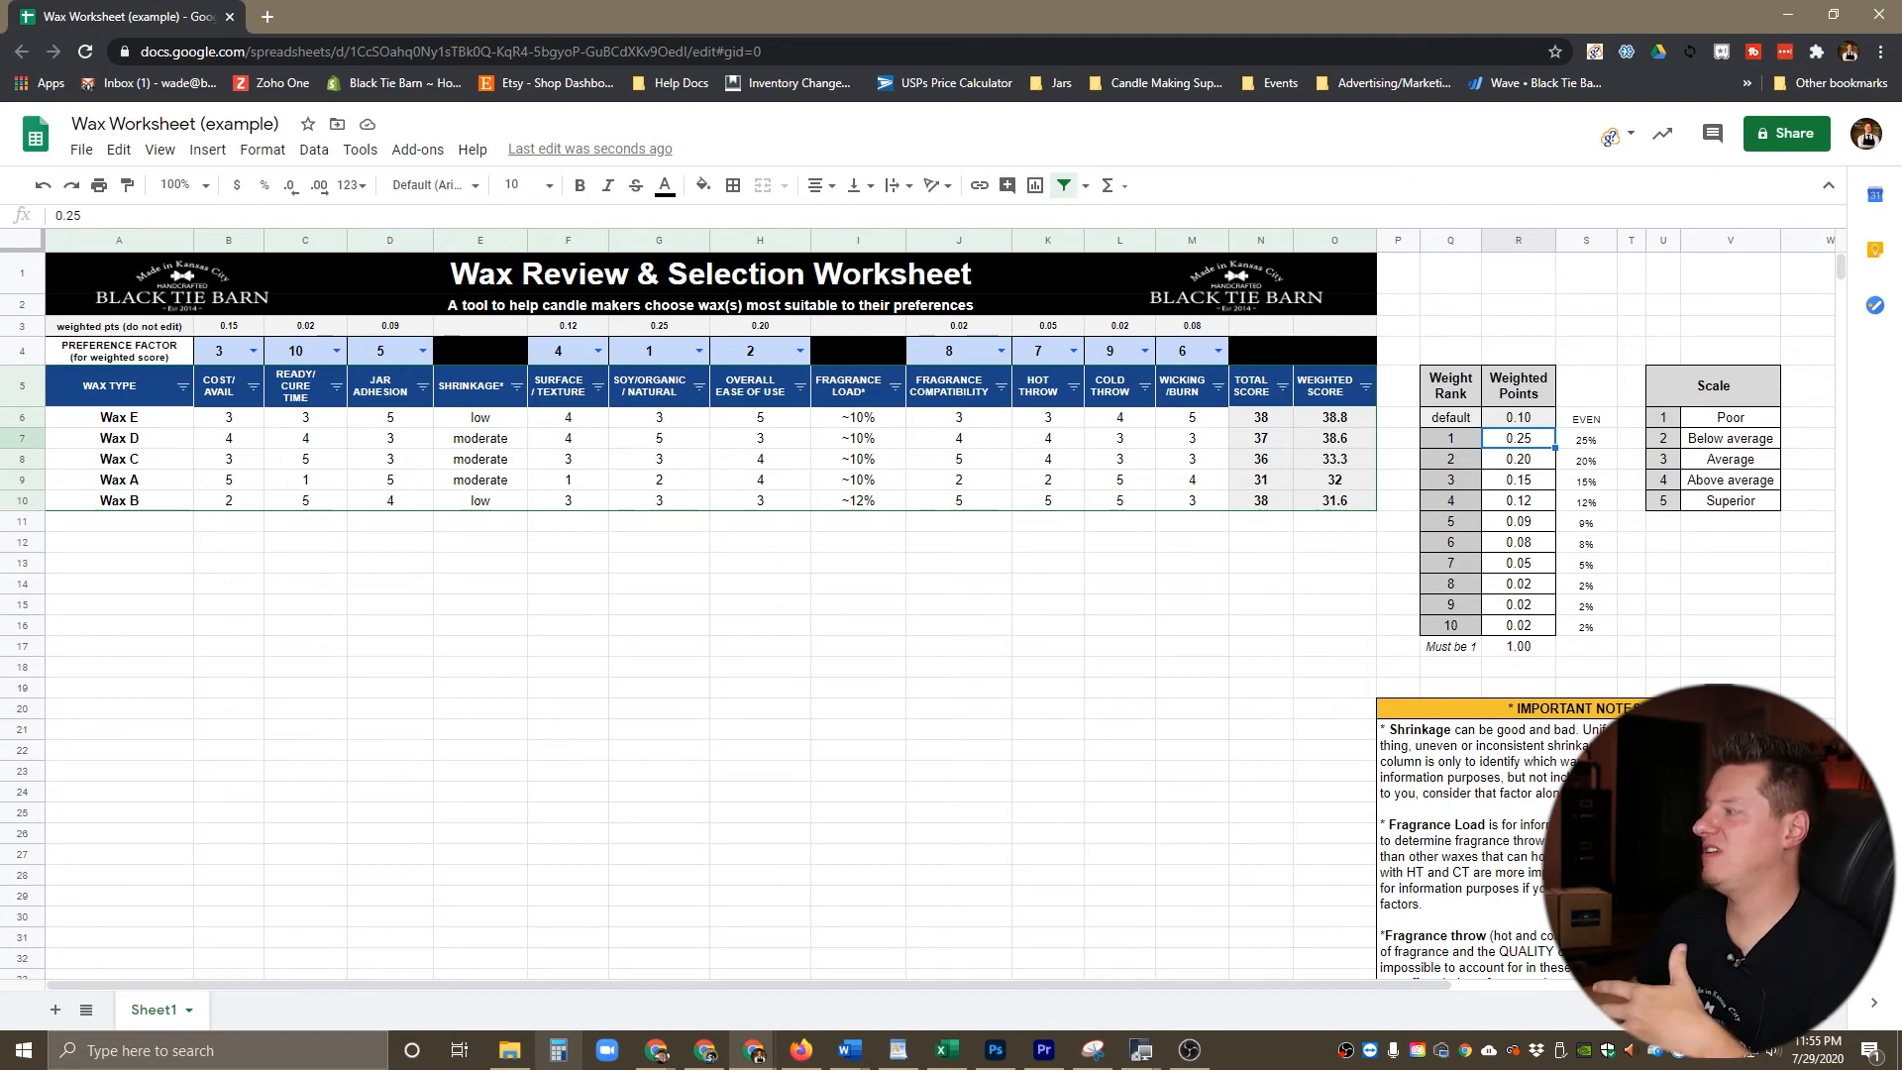
Step: Inspect the formula that sums the weighted points beneath the Weight Rank table
left_click(1519, 647)
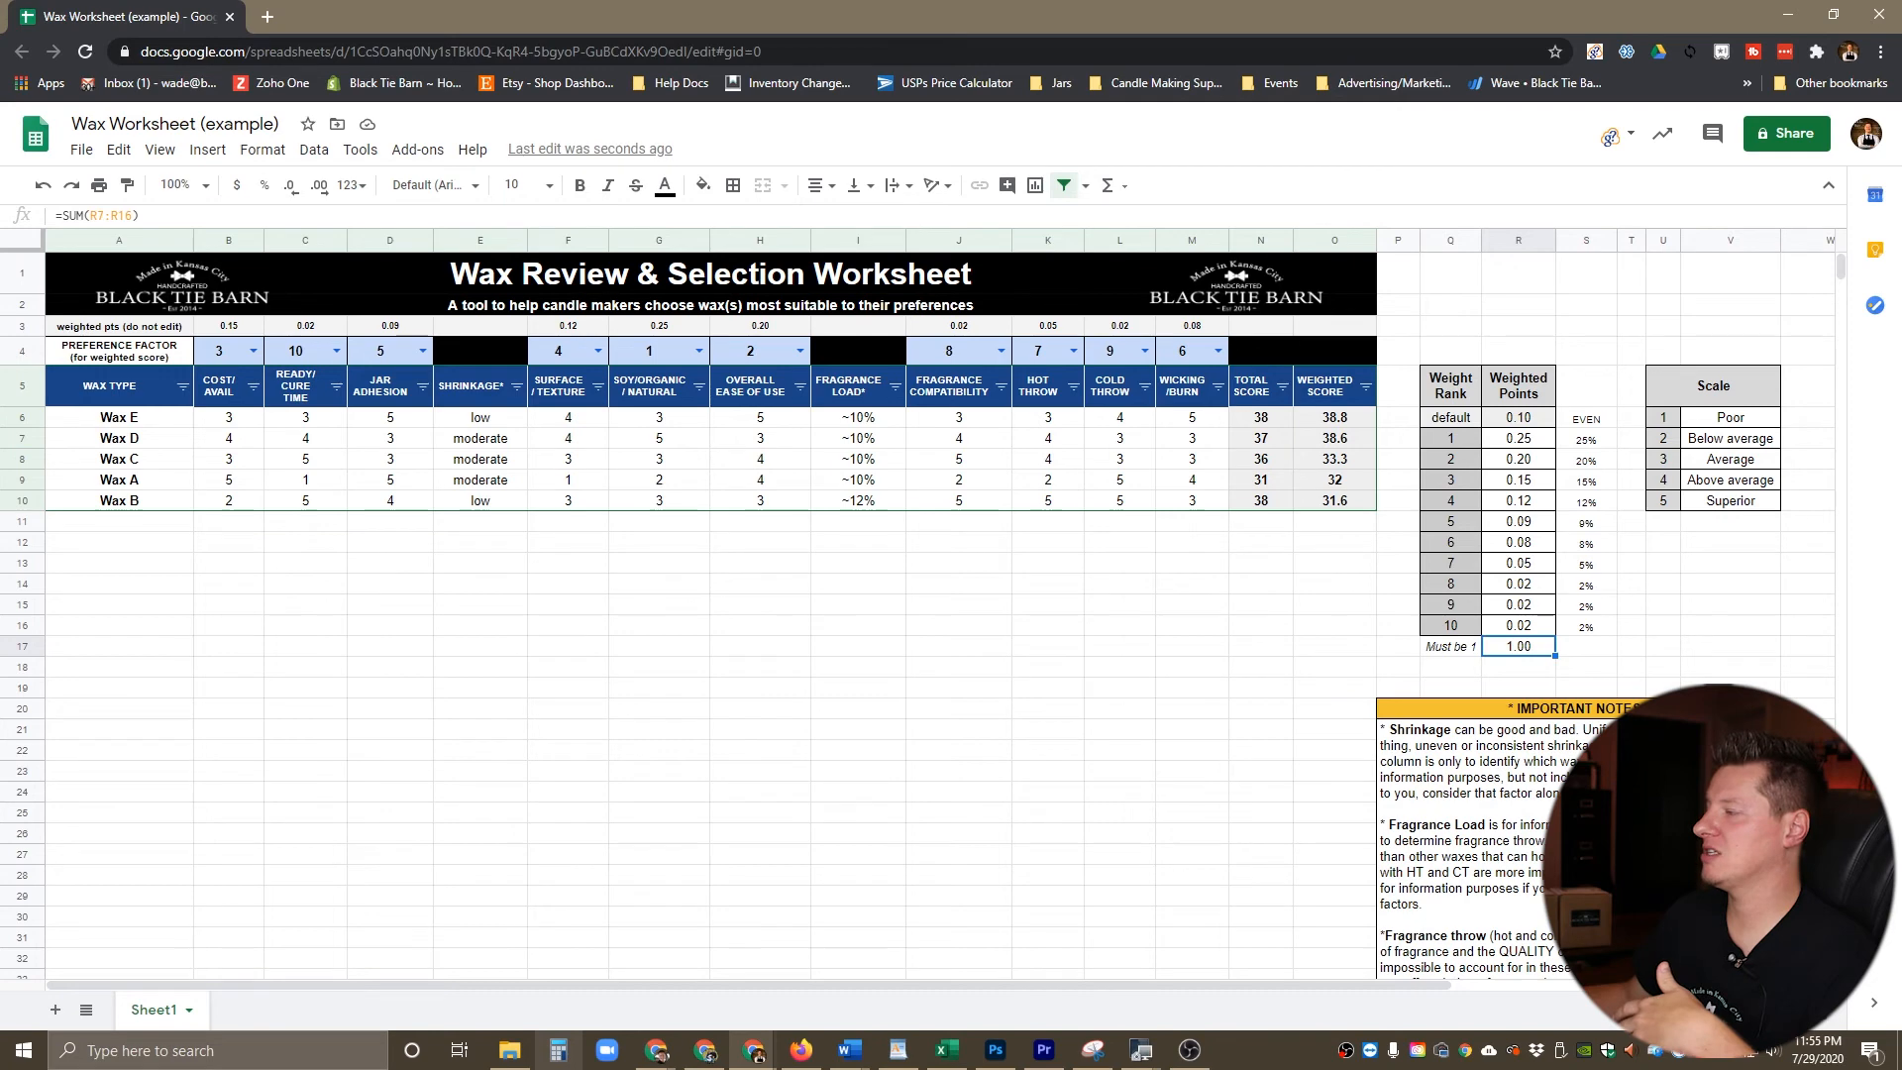
left_click(858, 542)
left_click(760, 542)
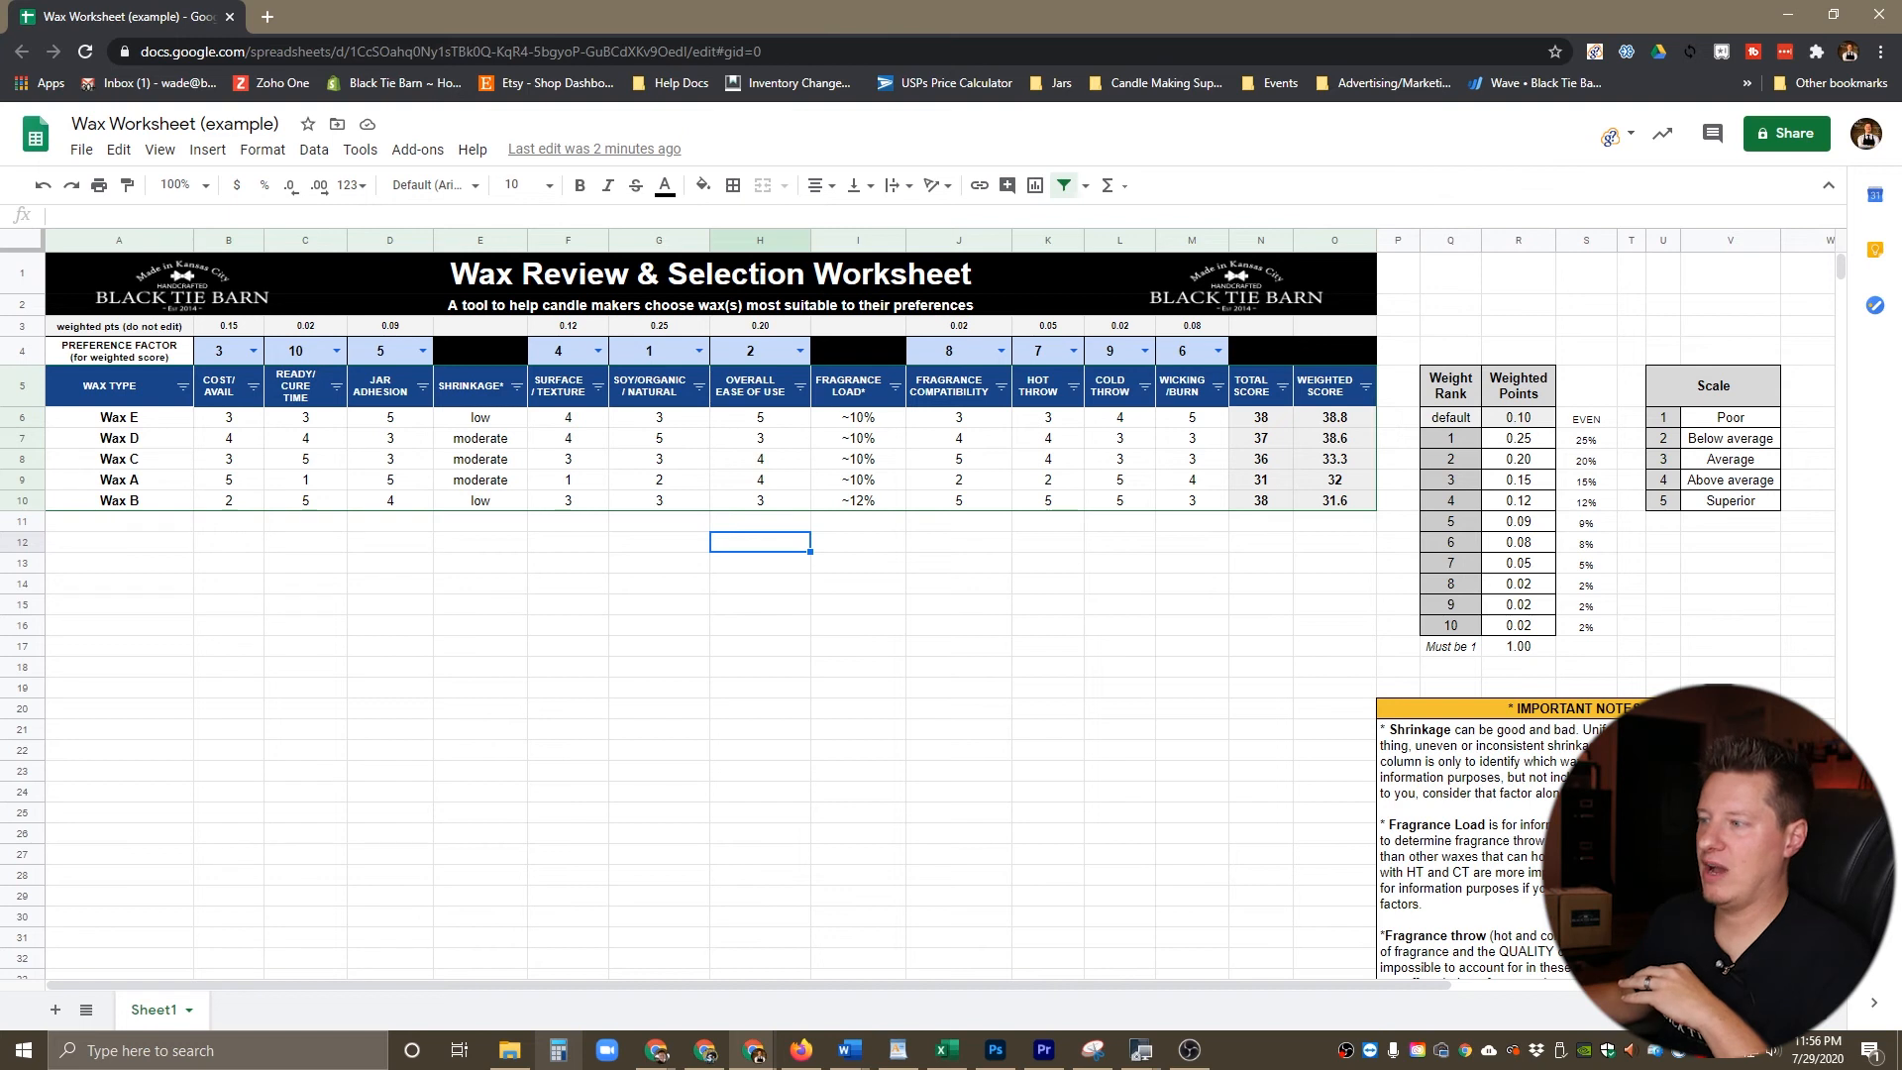
left_click(118, 417)
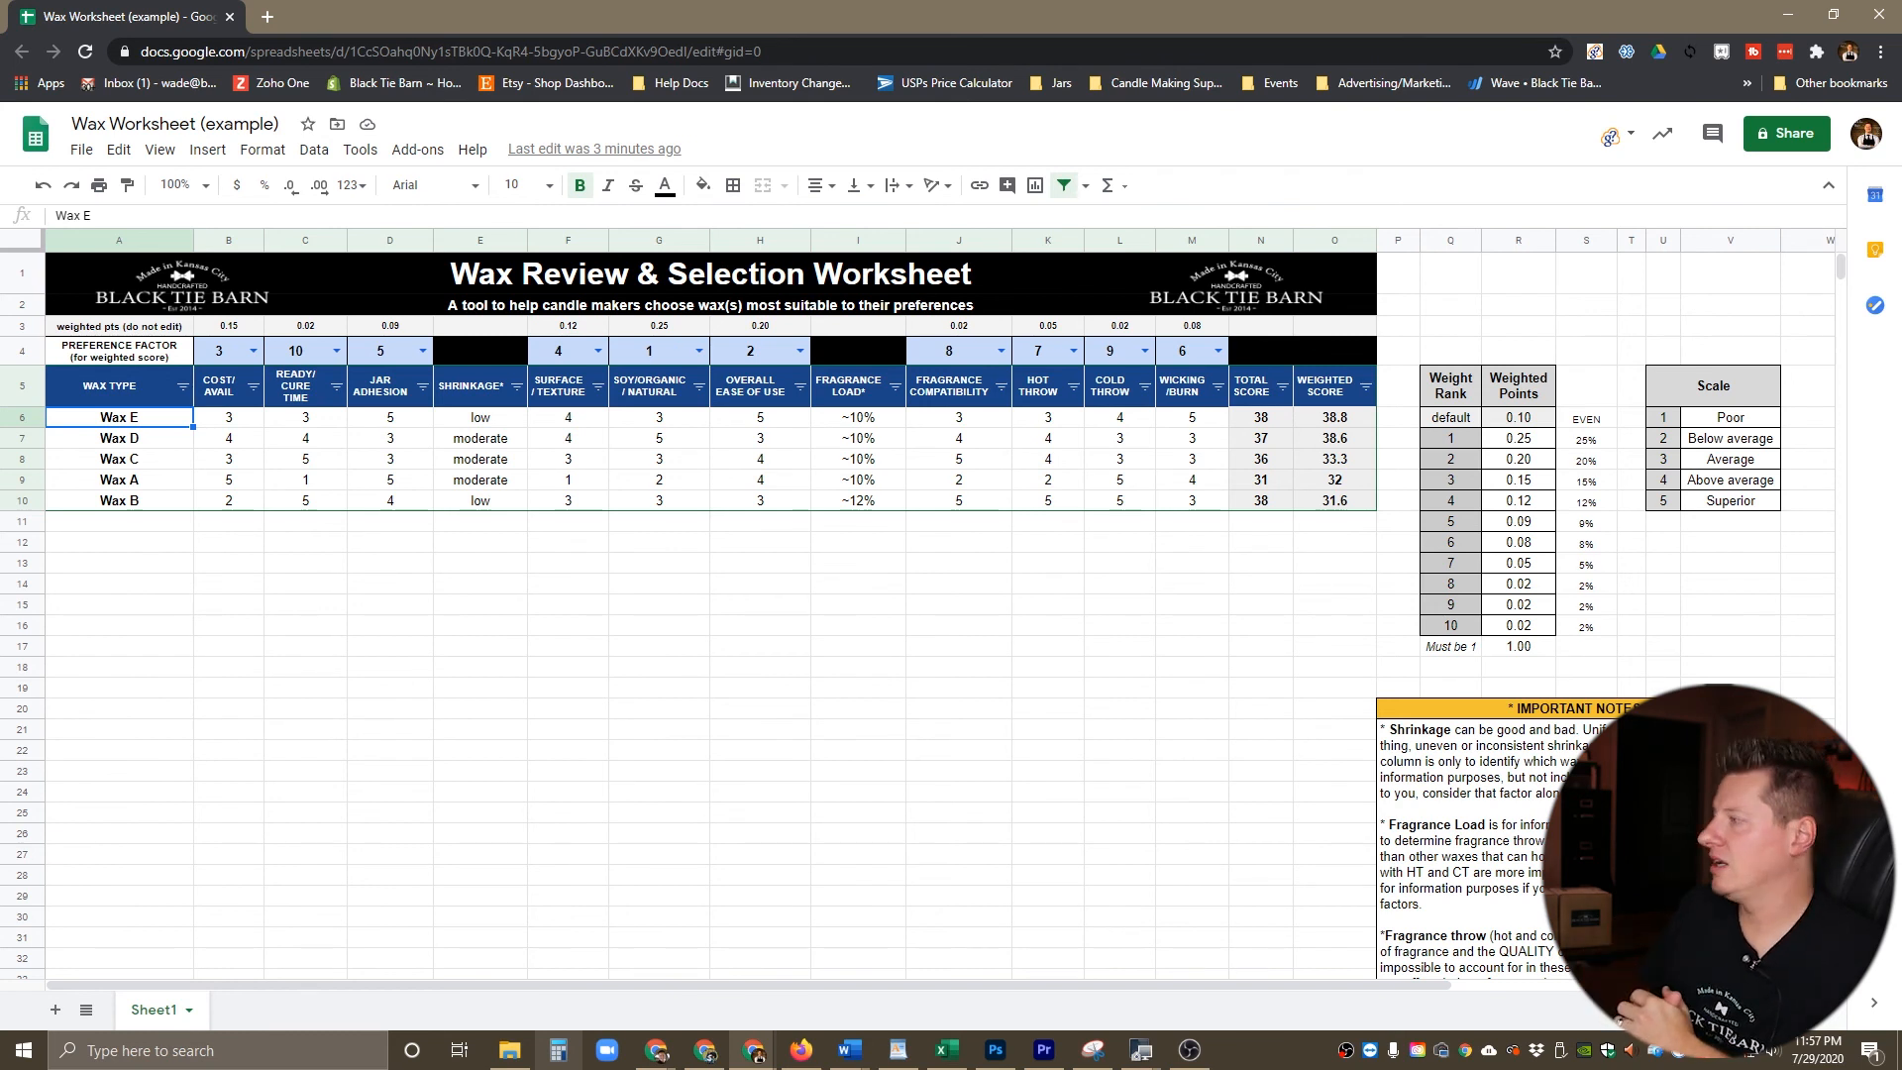
left_click(659, 563)
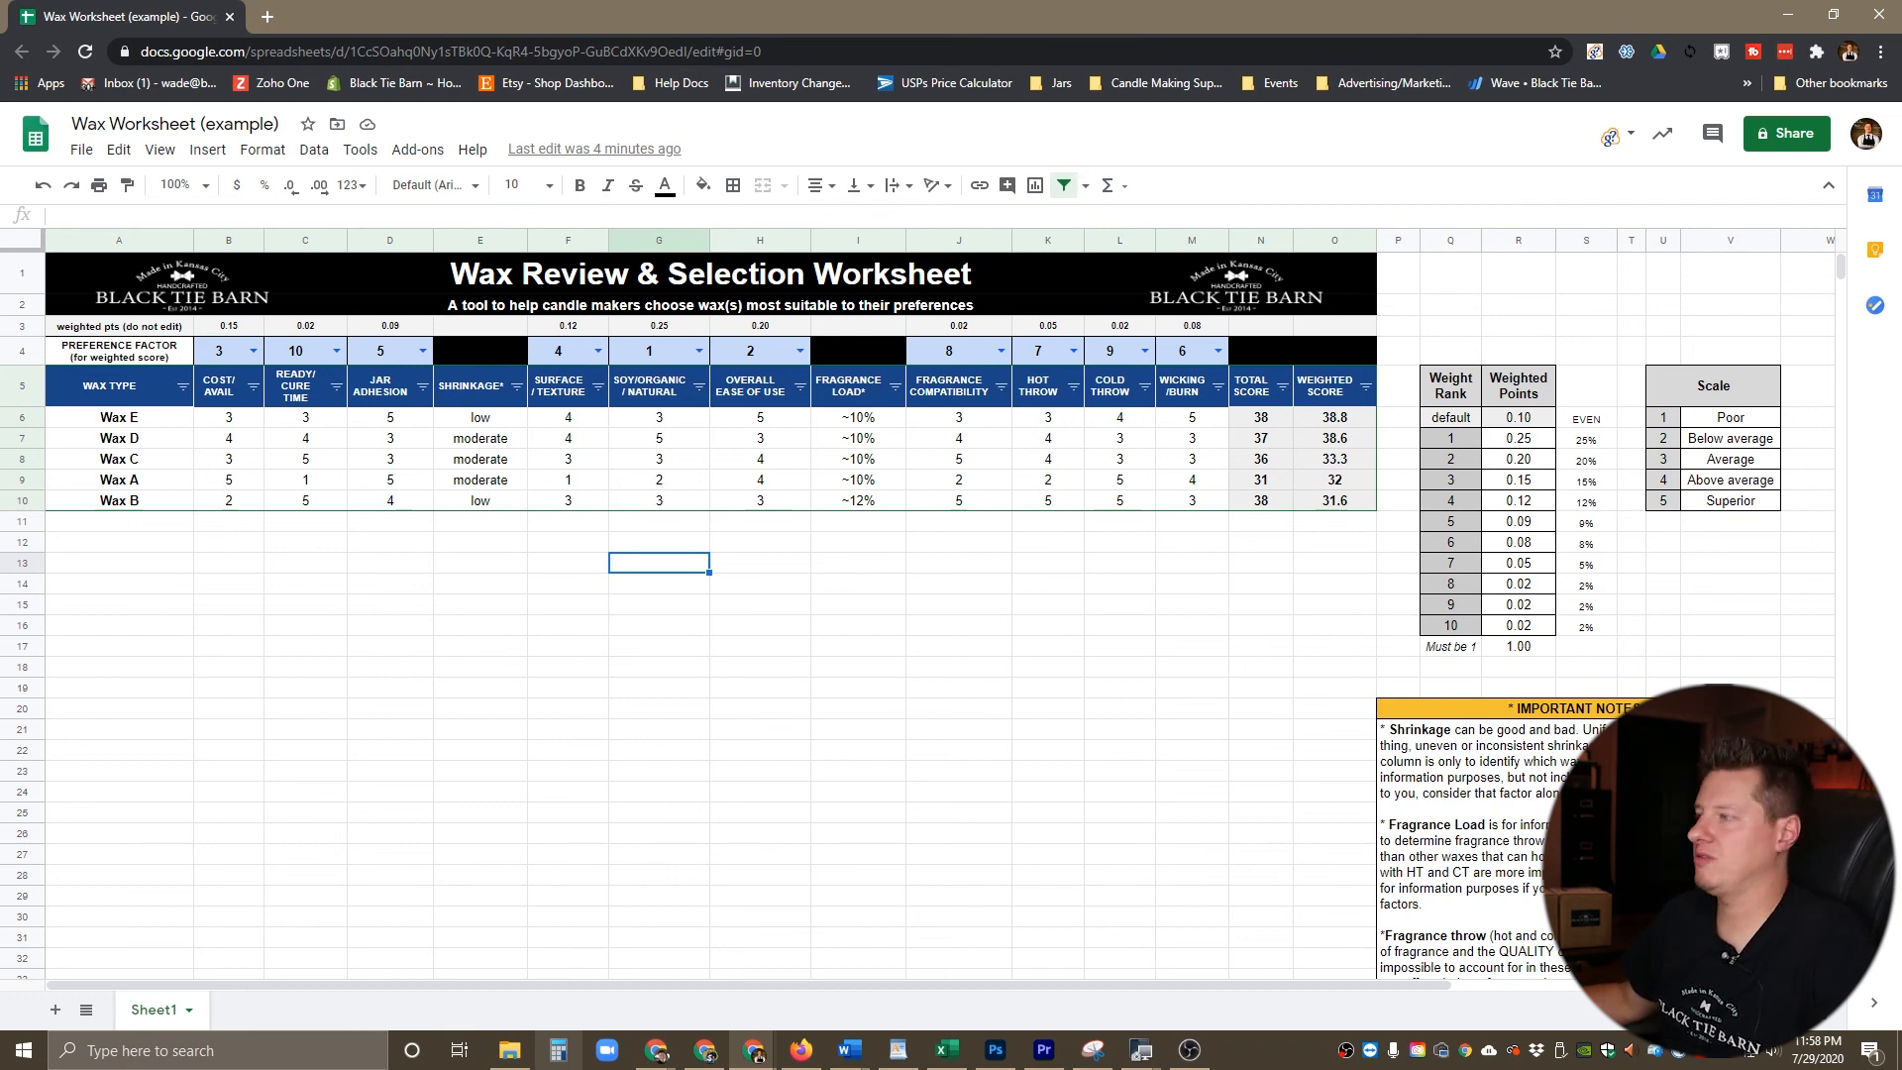
left_click(958, 562)
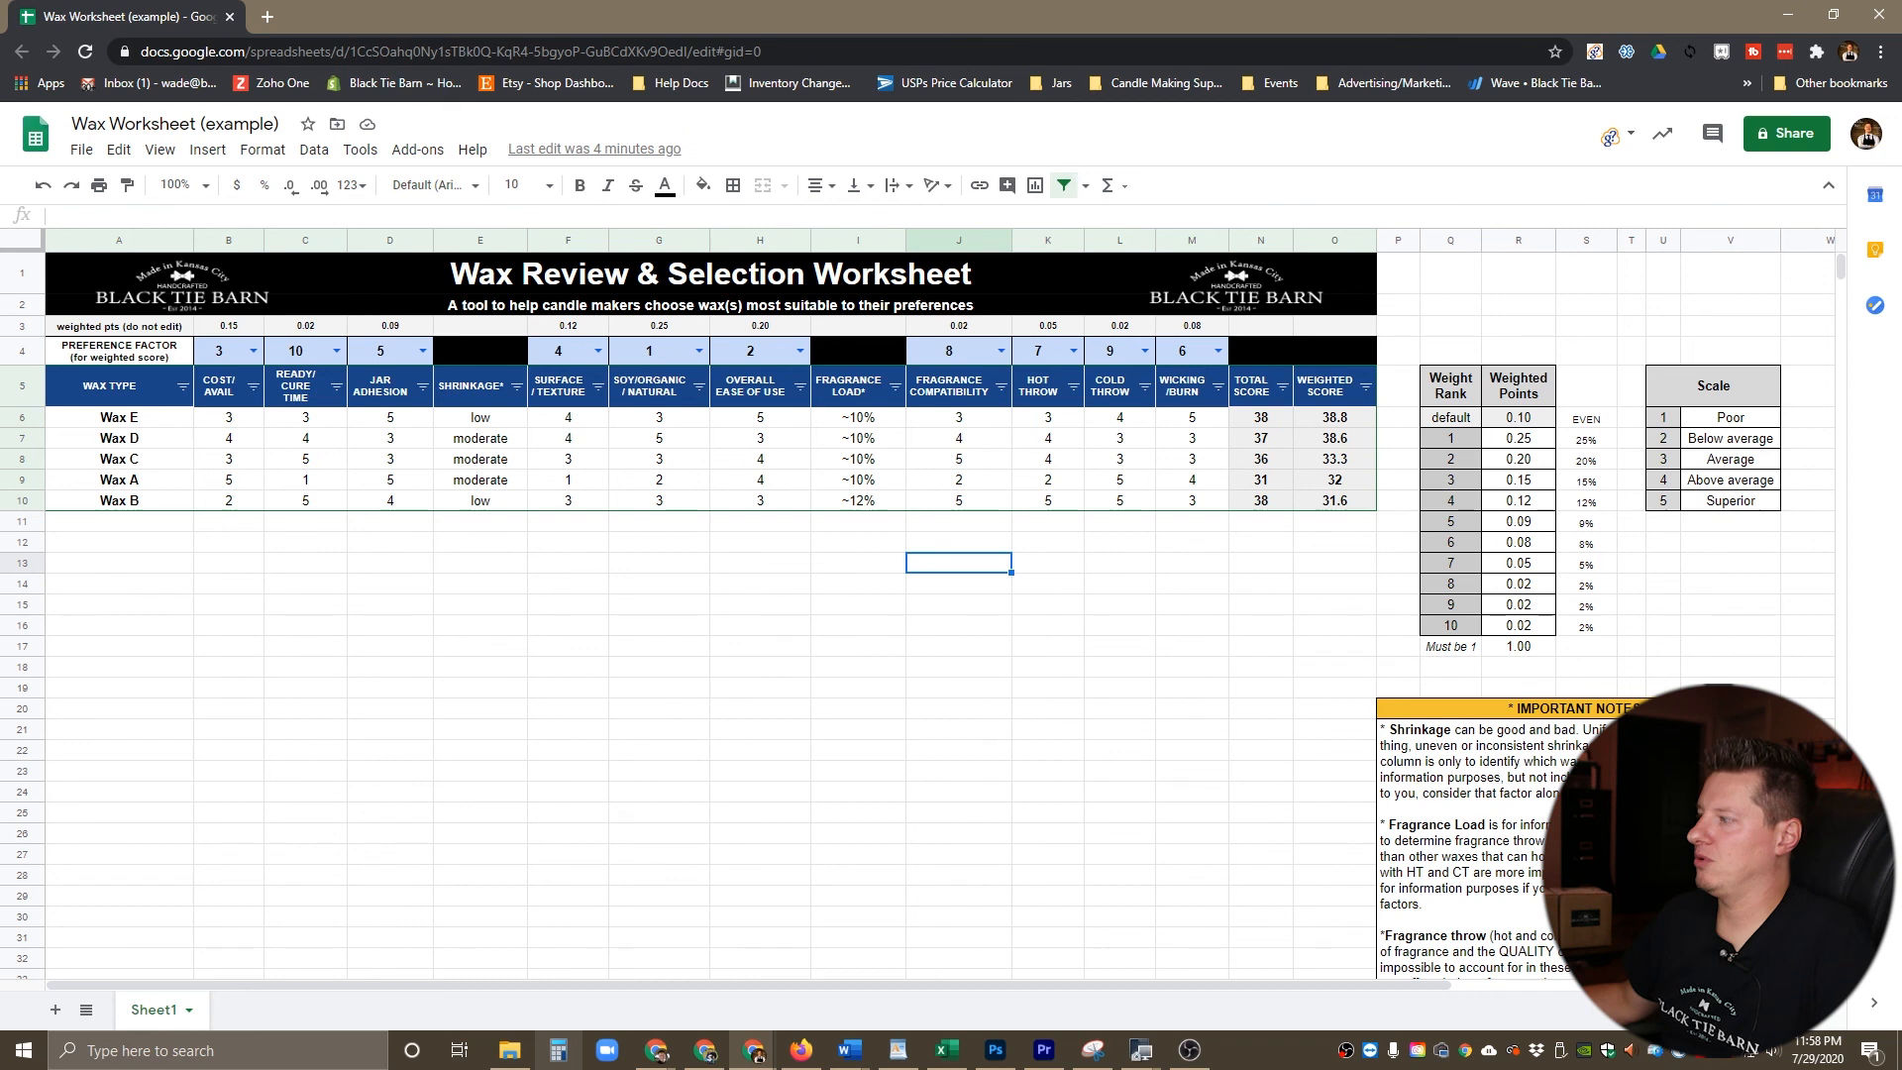
Step: Inspect the top-ranked wax's Total Score and Weighted Score formulas and trace the Wicking/Burn weighted points to rank 6 in the Weight Rank table
left_click(1260, 417)
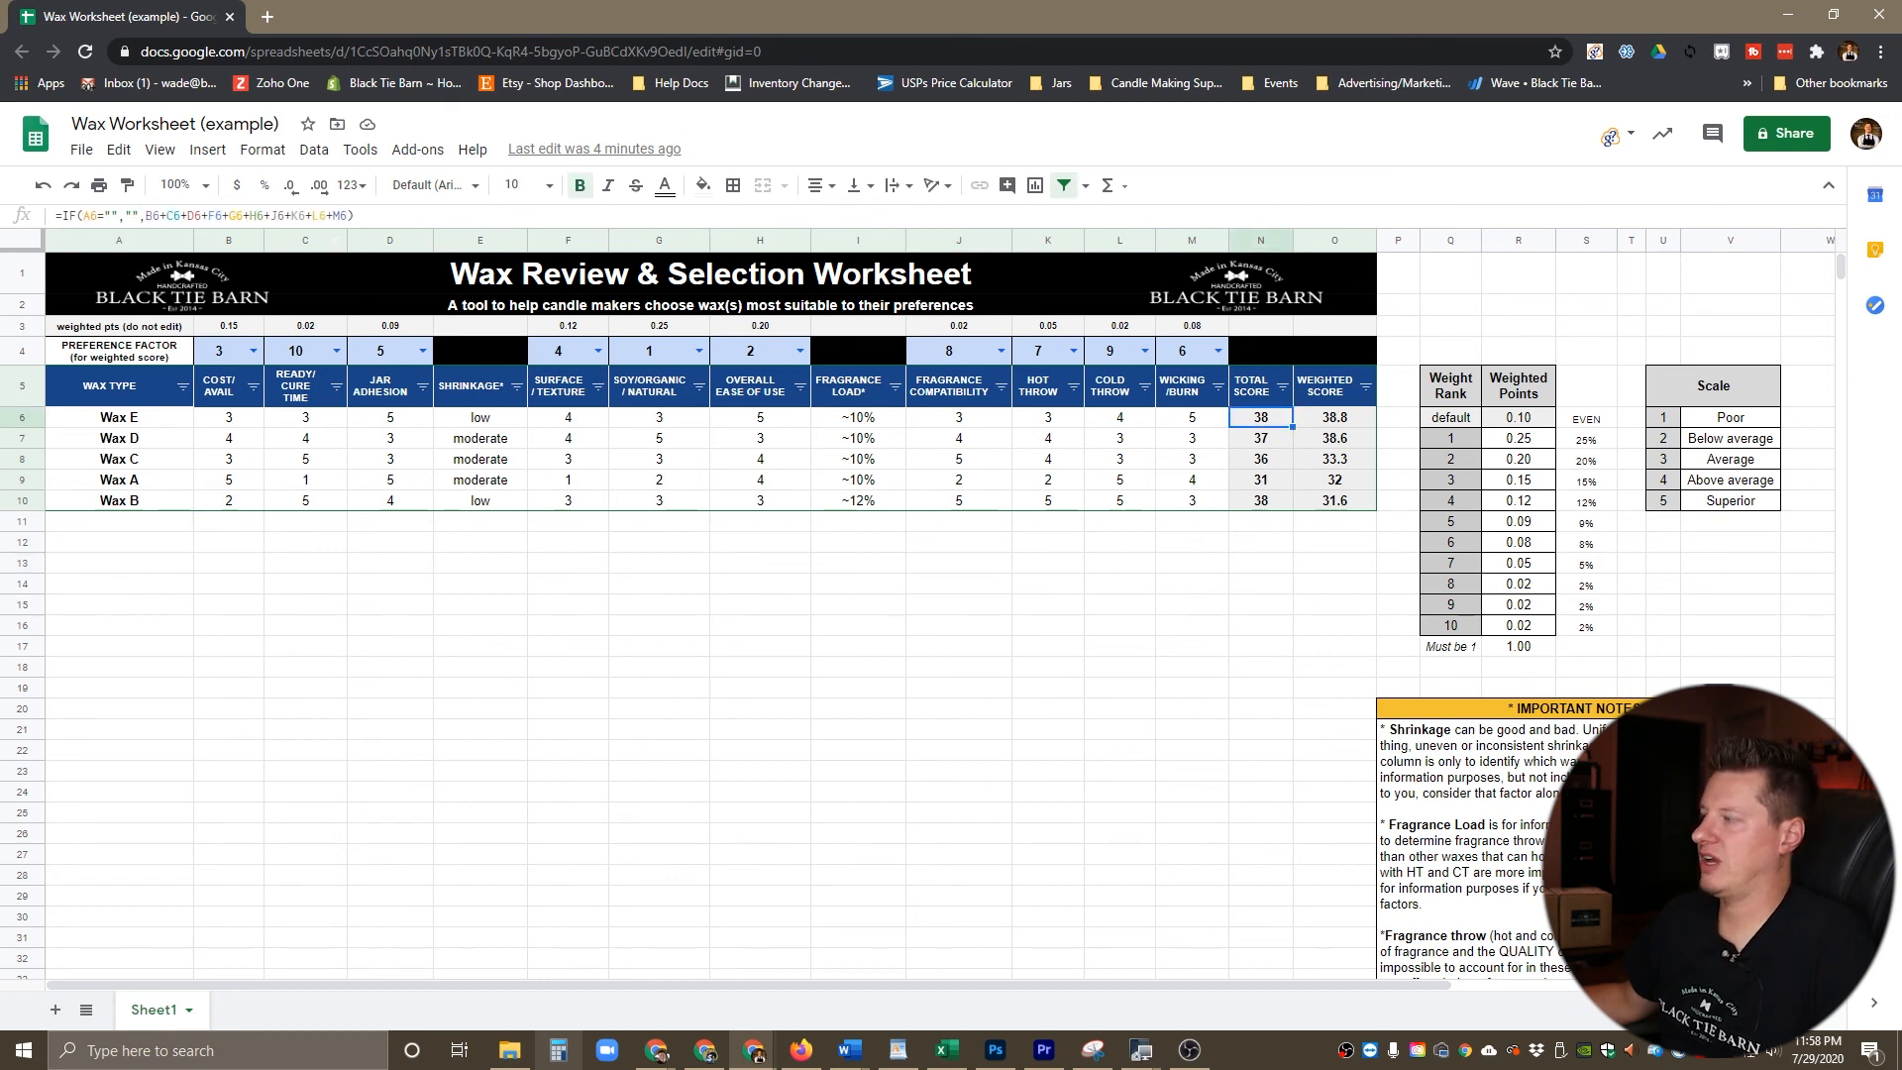
left_click(1334, 417)
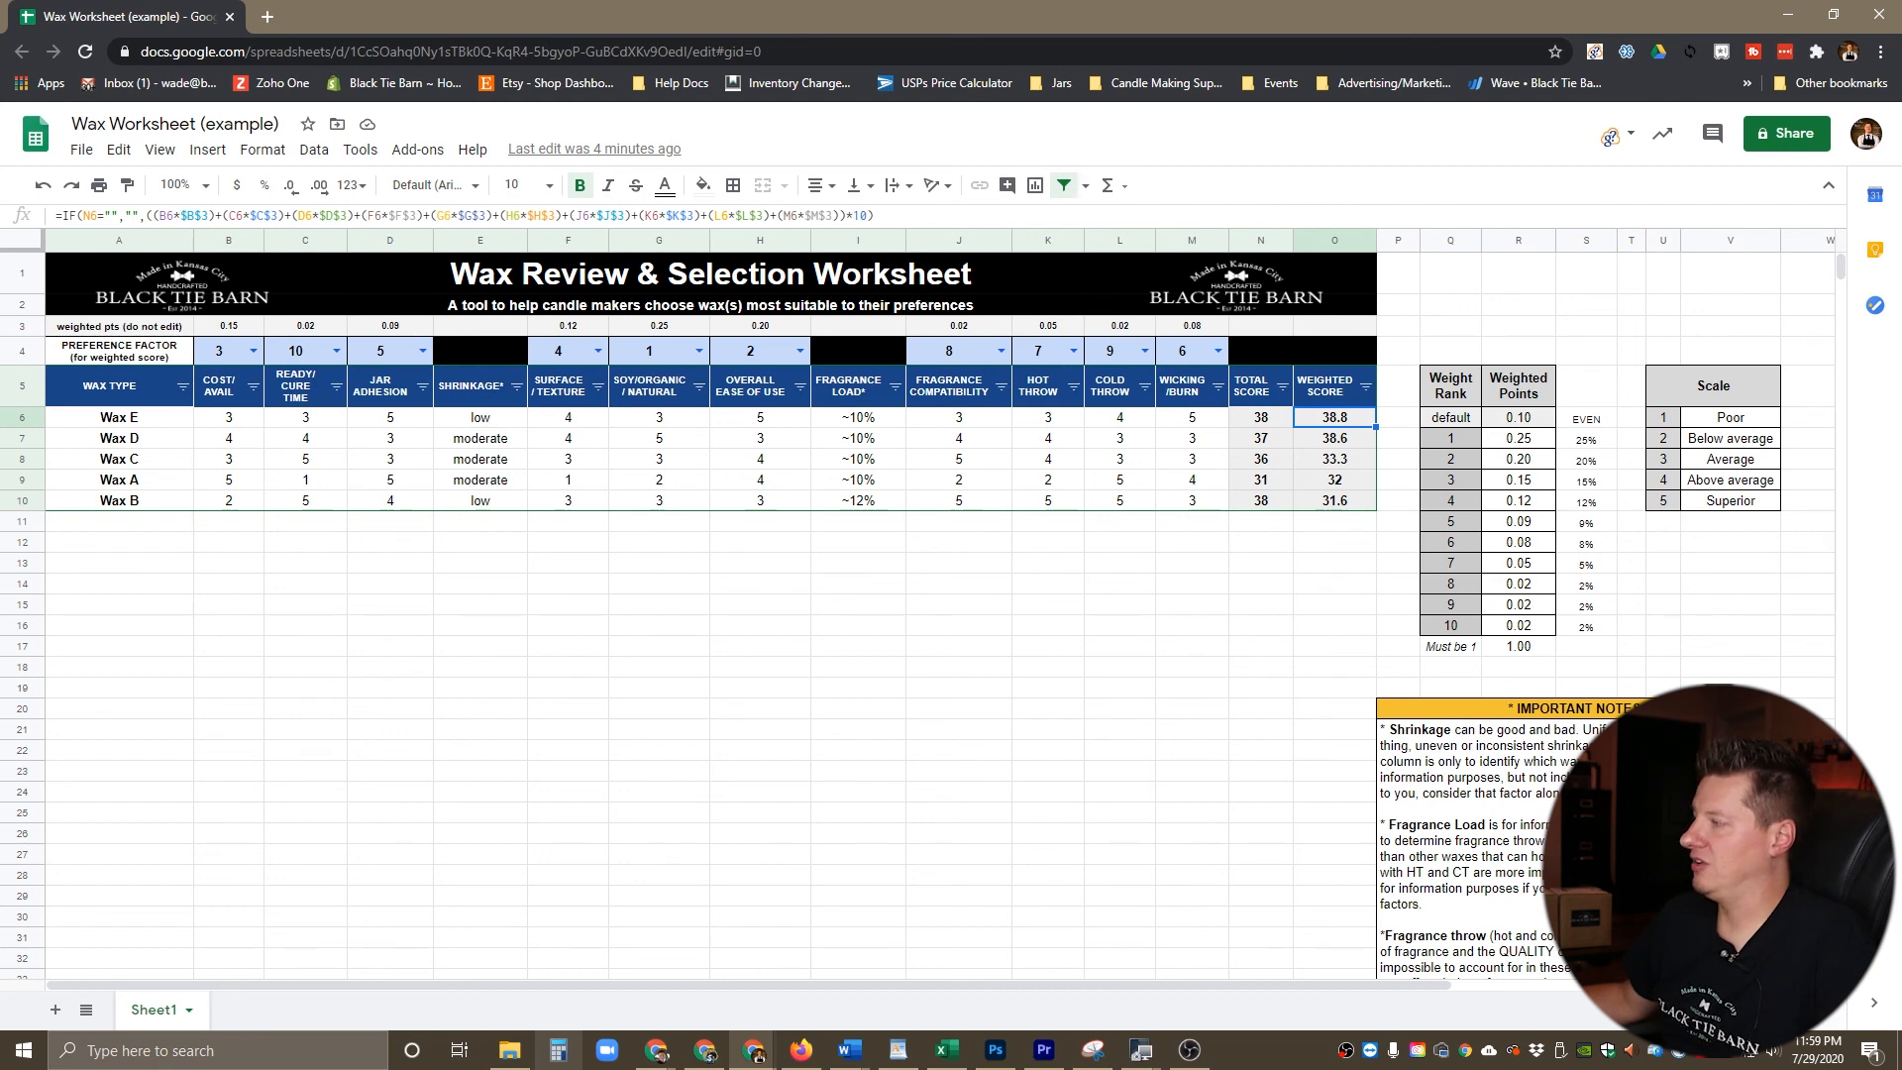
left_click(1192, 325)
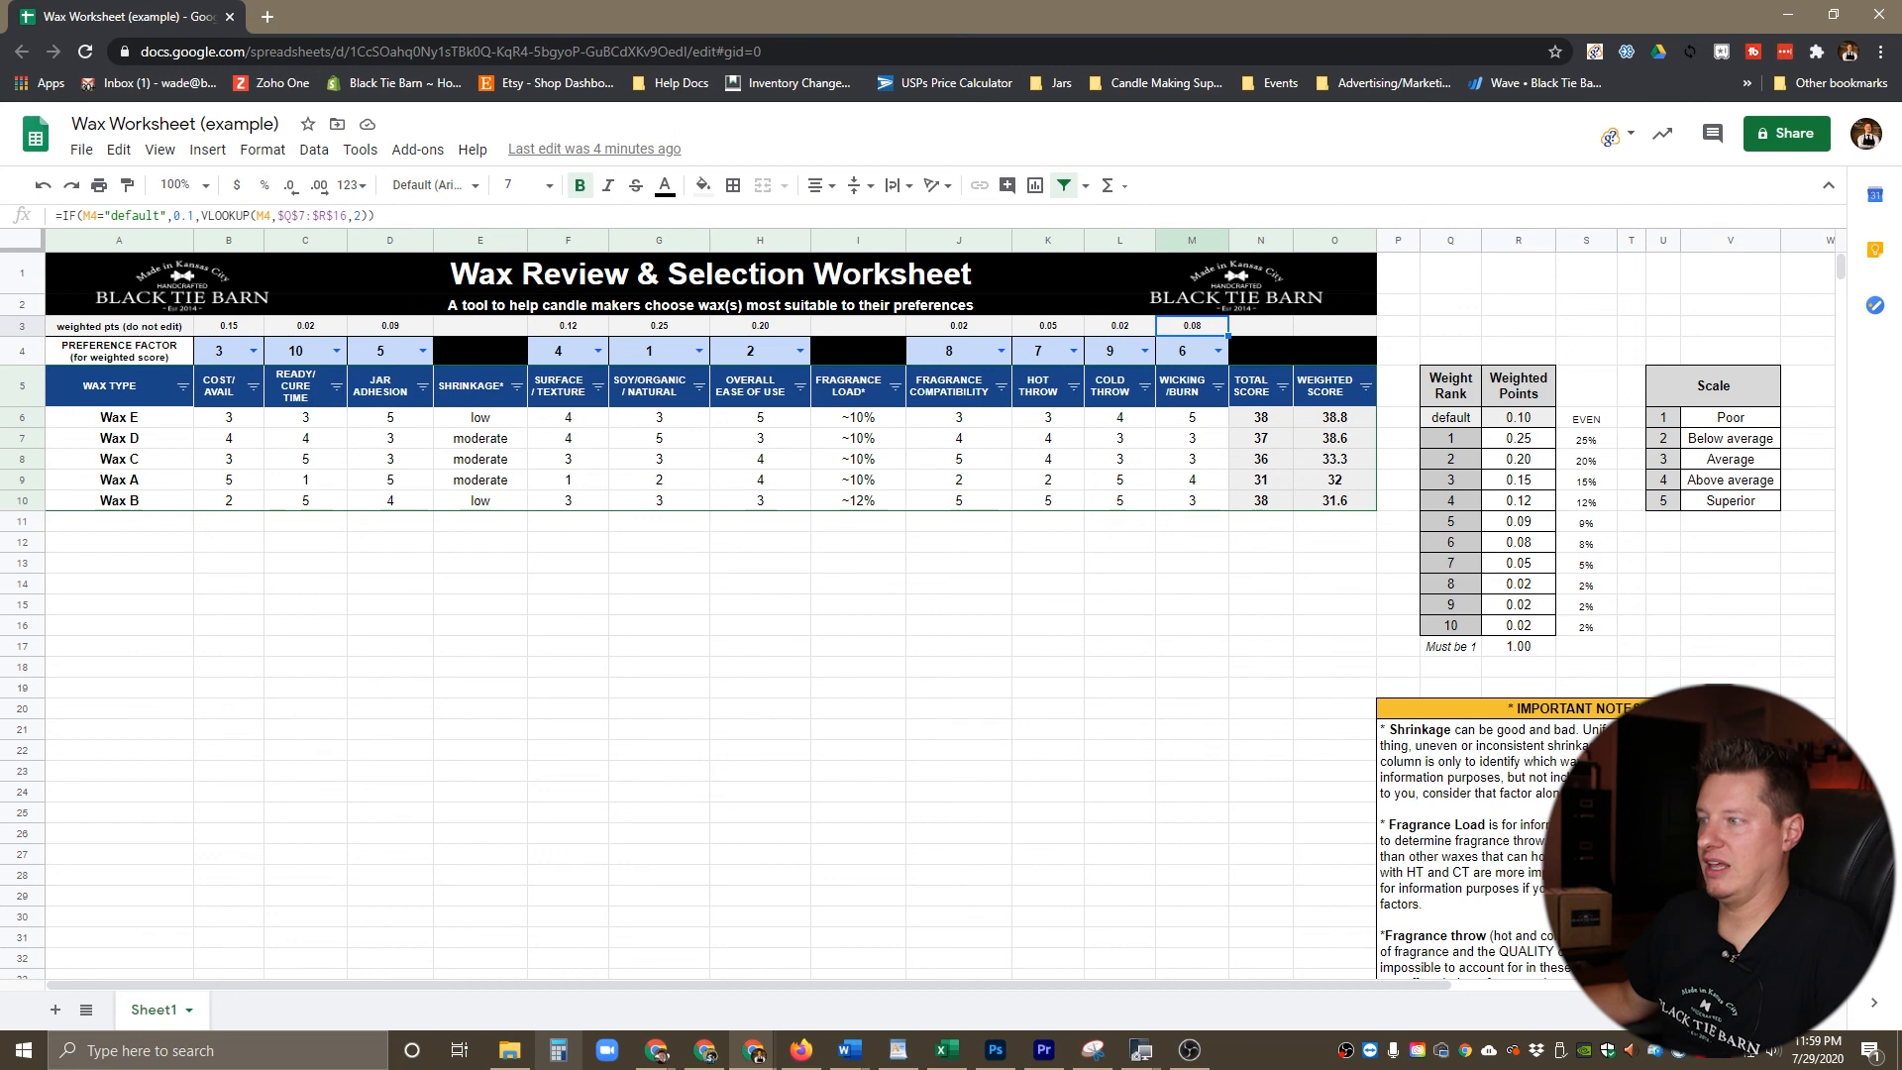
left_click(1519, 542)
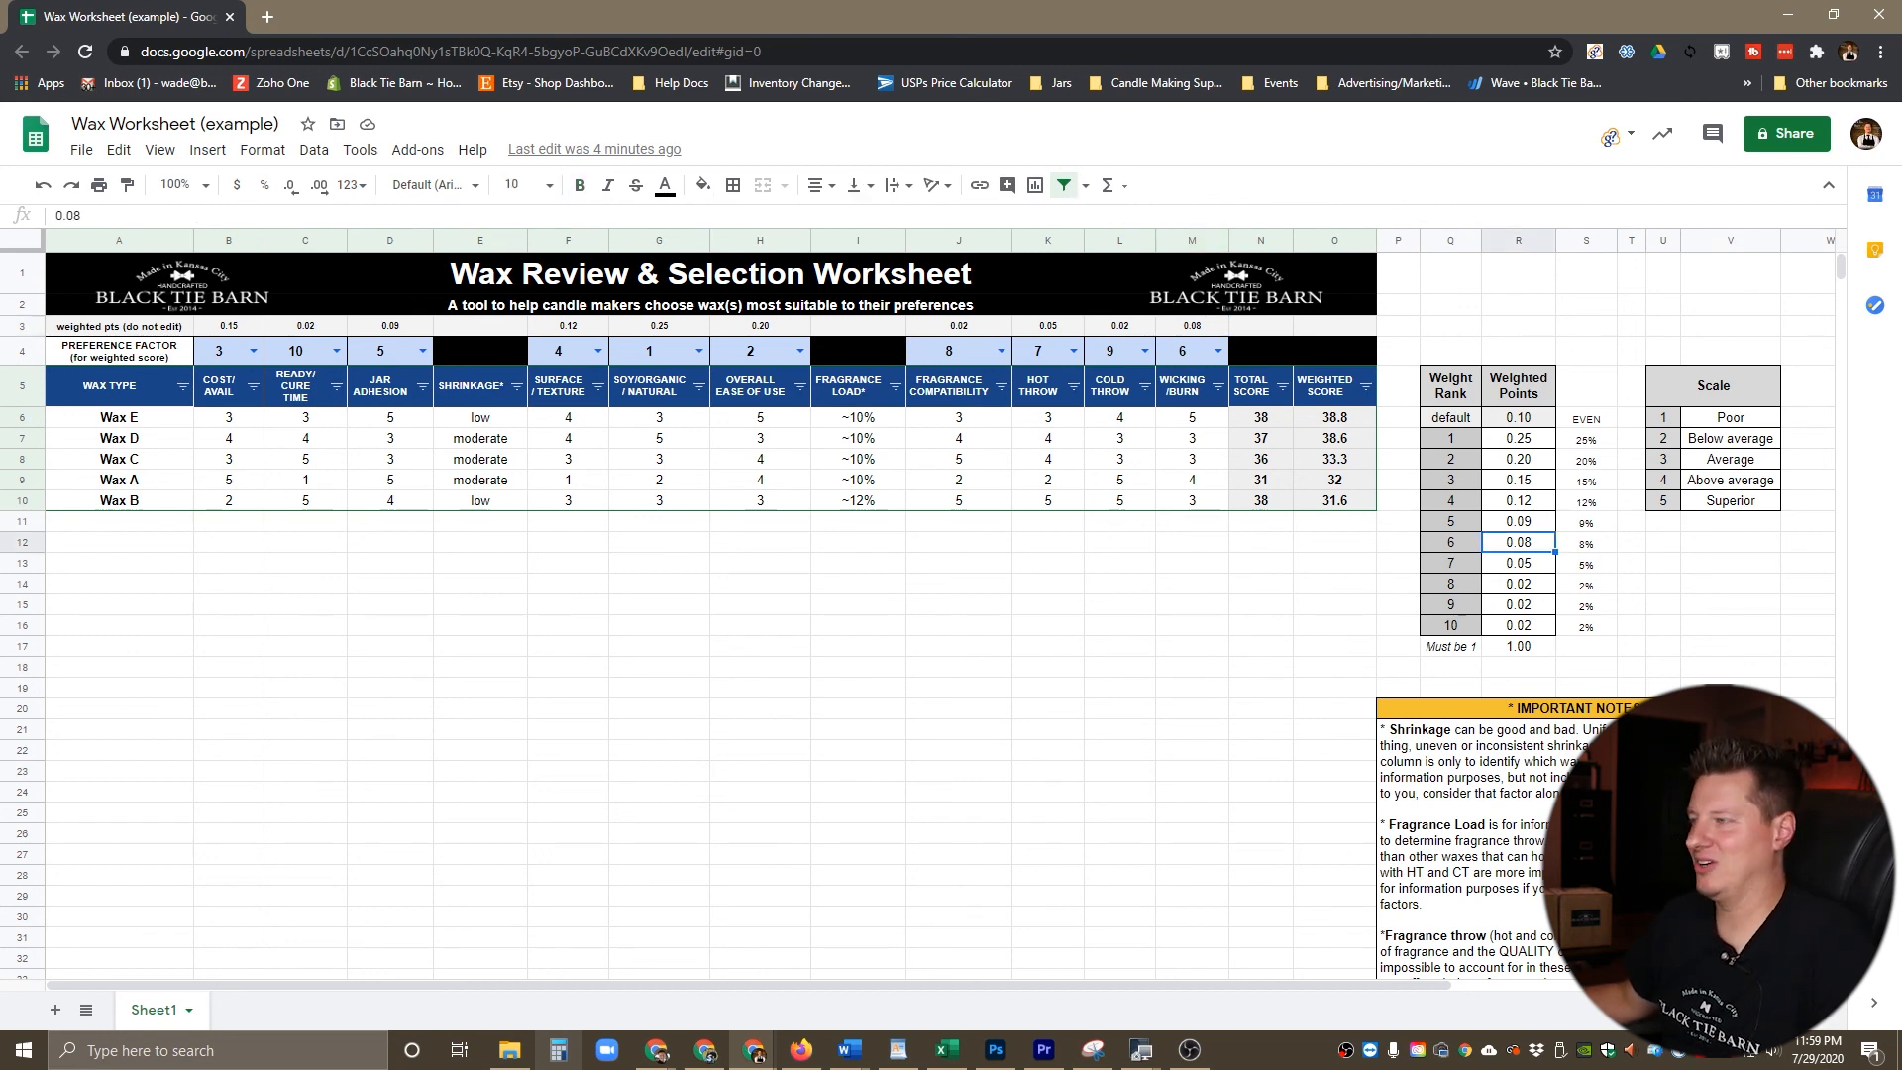
left_click(760, 458)
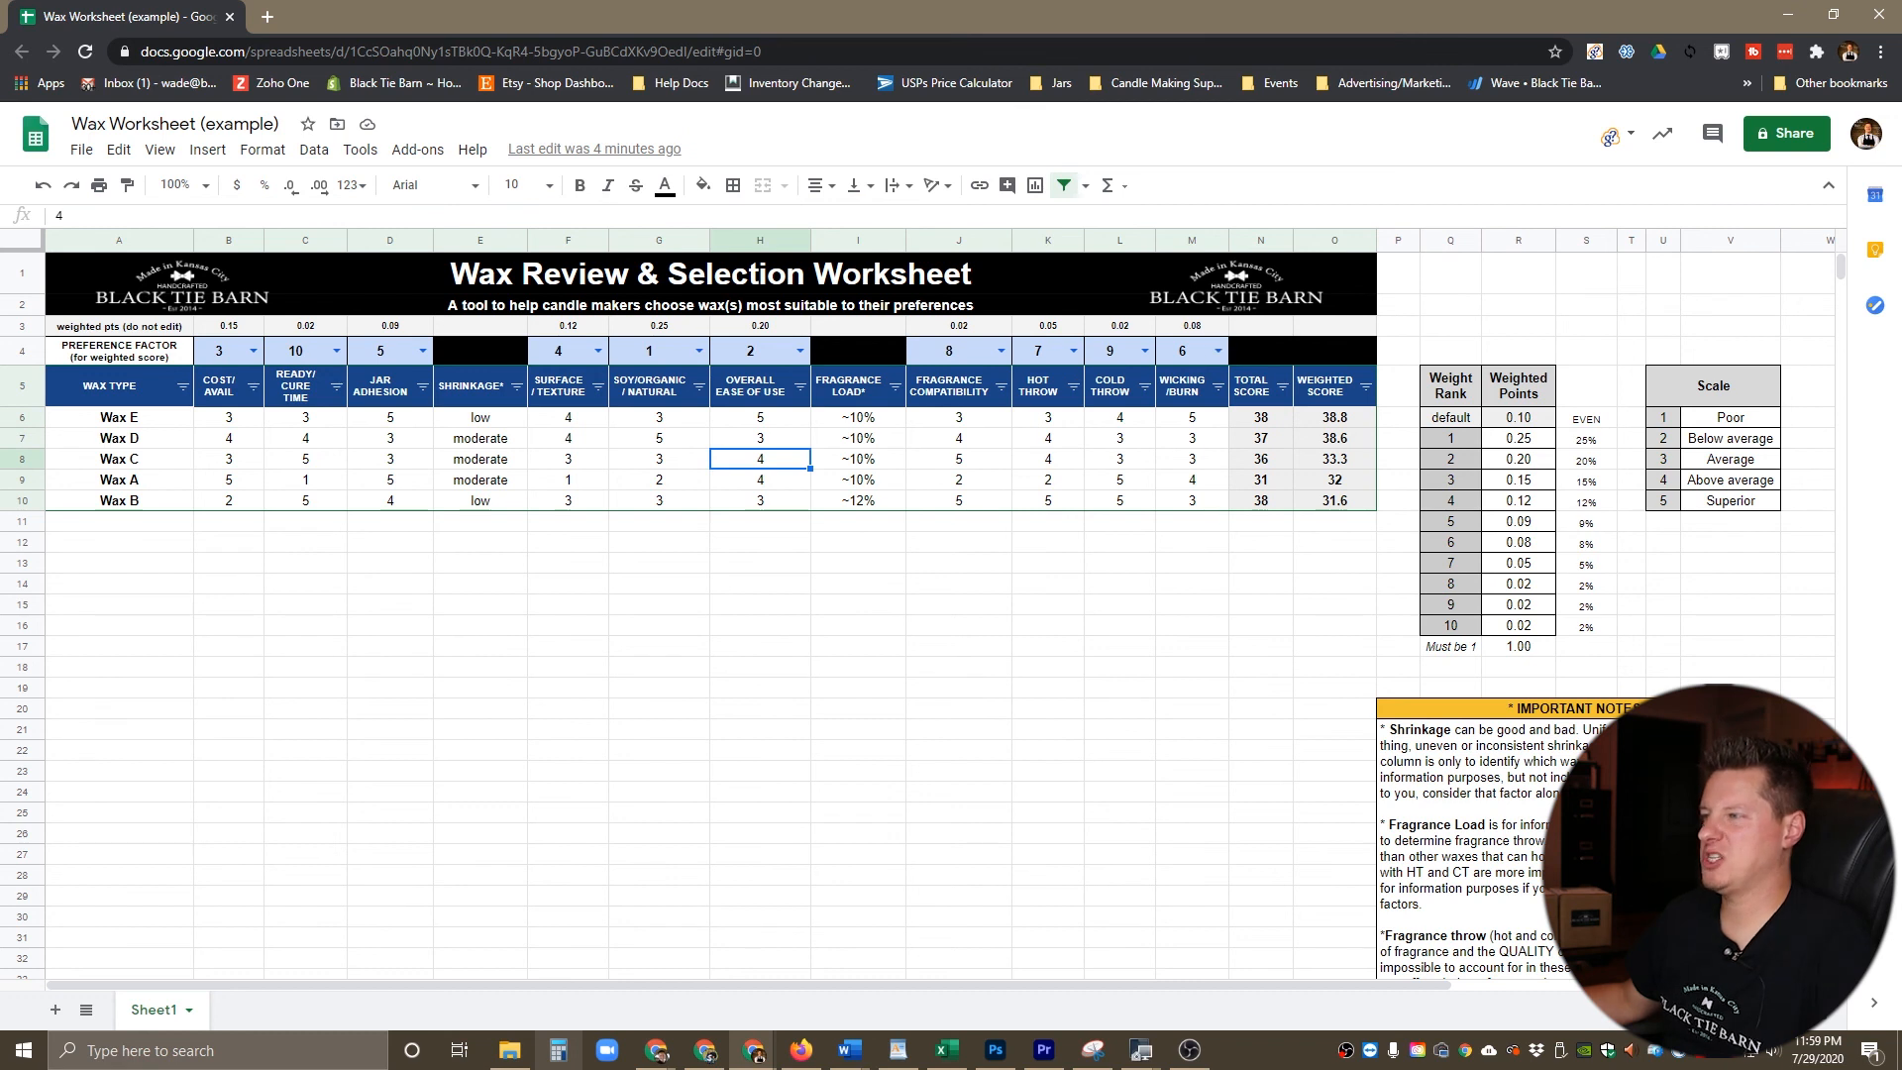